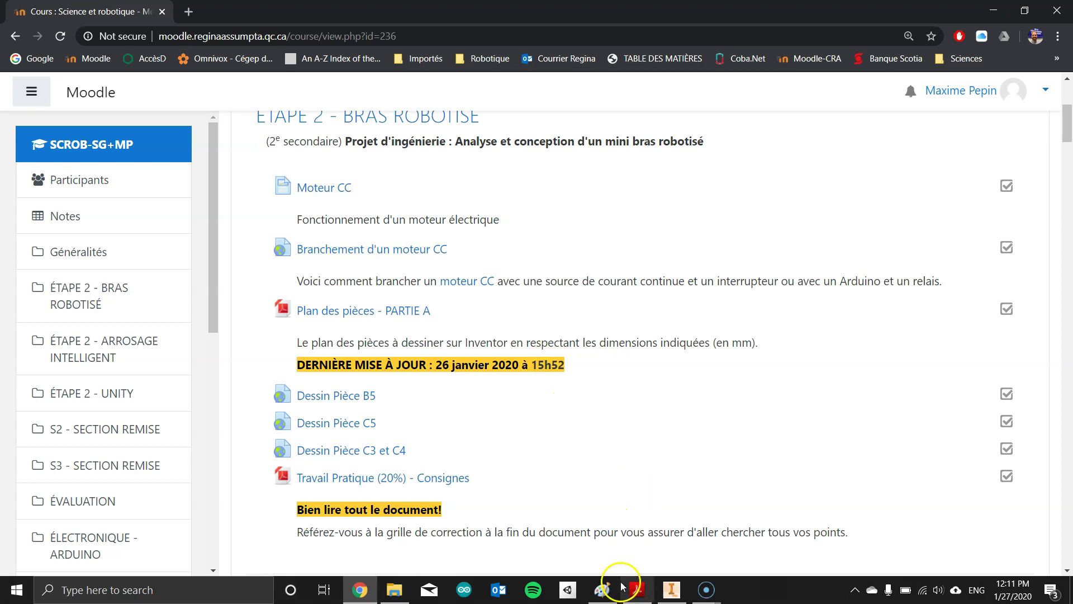
Step: Switch to Paint and frame the arm's front view with a red rectangle of about 930 × 133 px
click(637, 589)
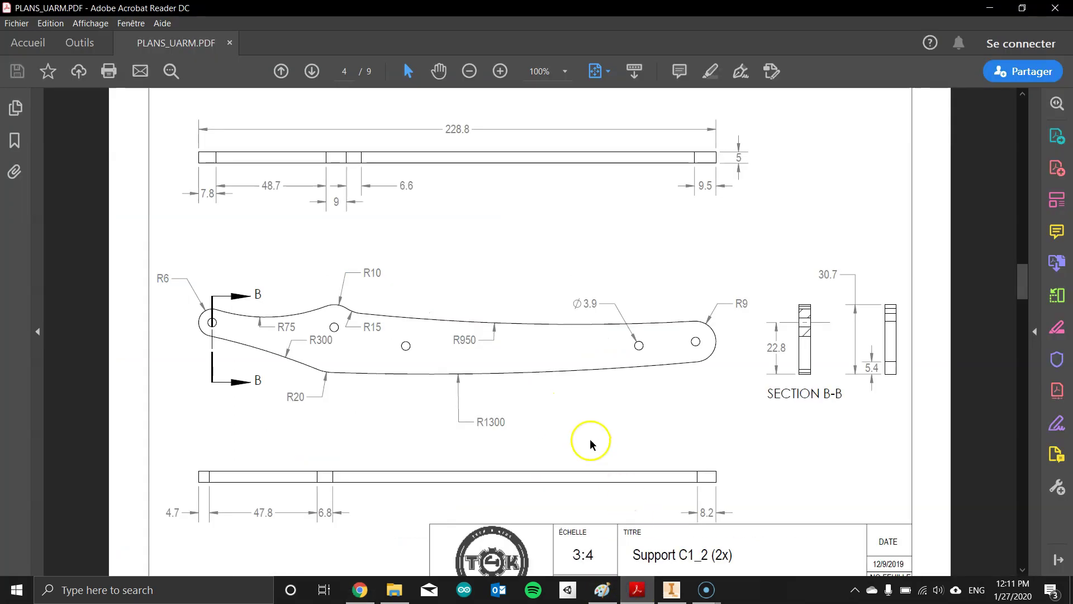
click(598, 590)
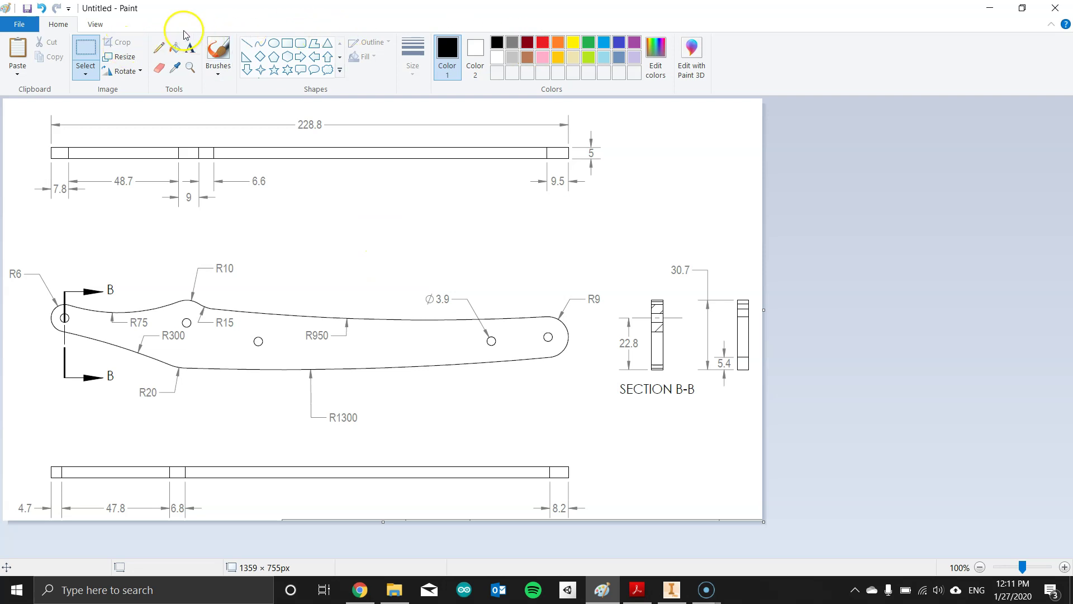
click(287, 43)
click(543, 42)
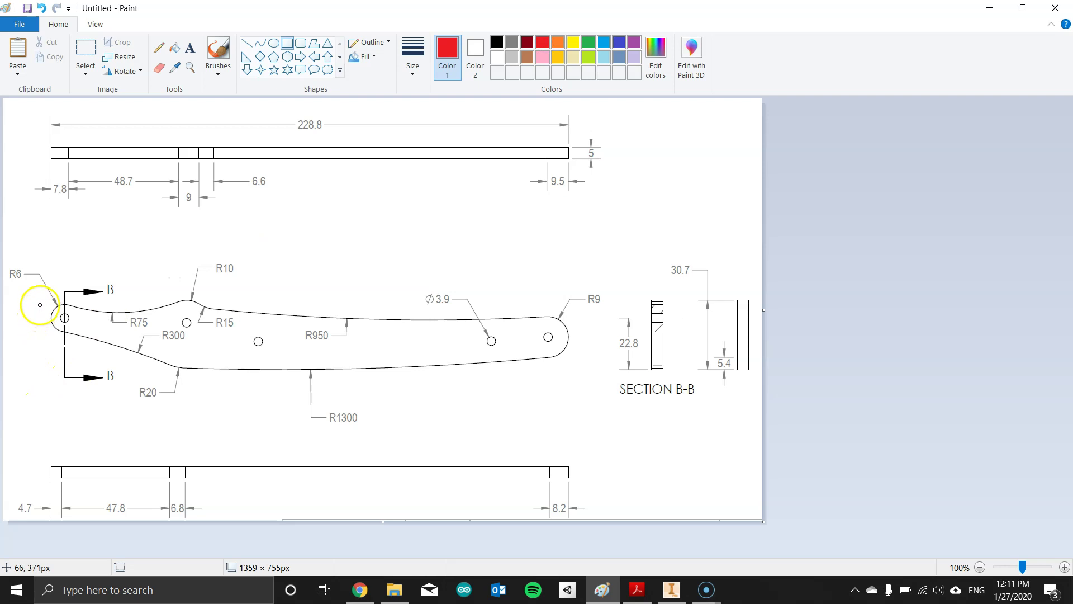
drag(52, 298, 570, 371)
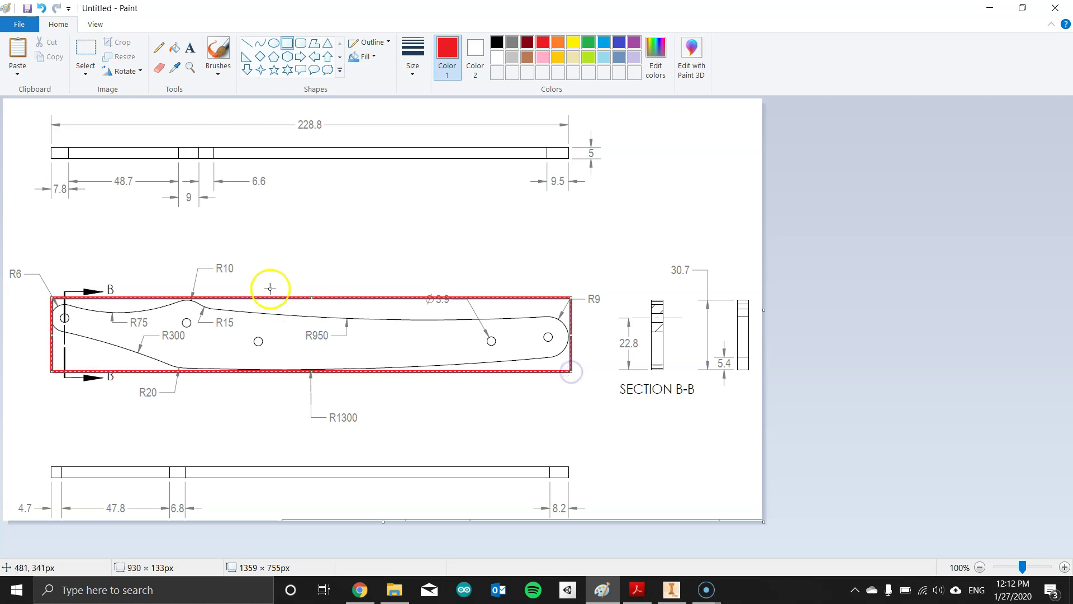
drag(289, 297, 289, 298)
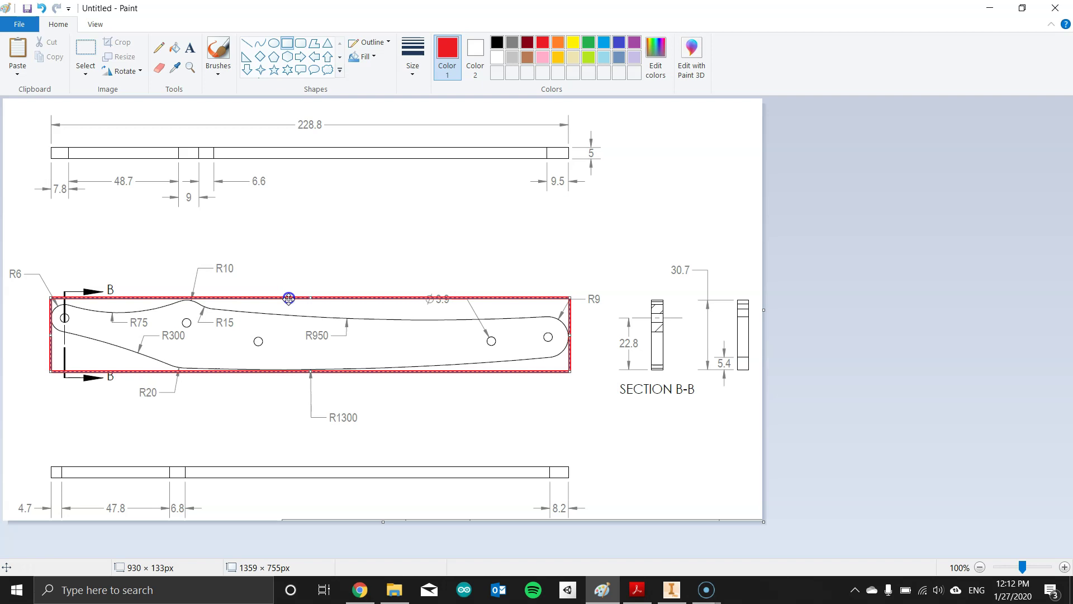
drag(156, 328, 197, 297)
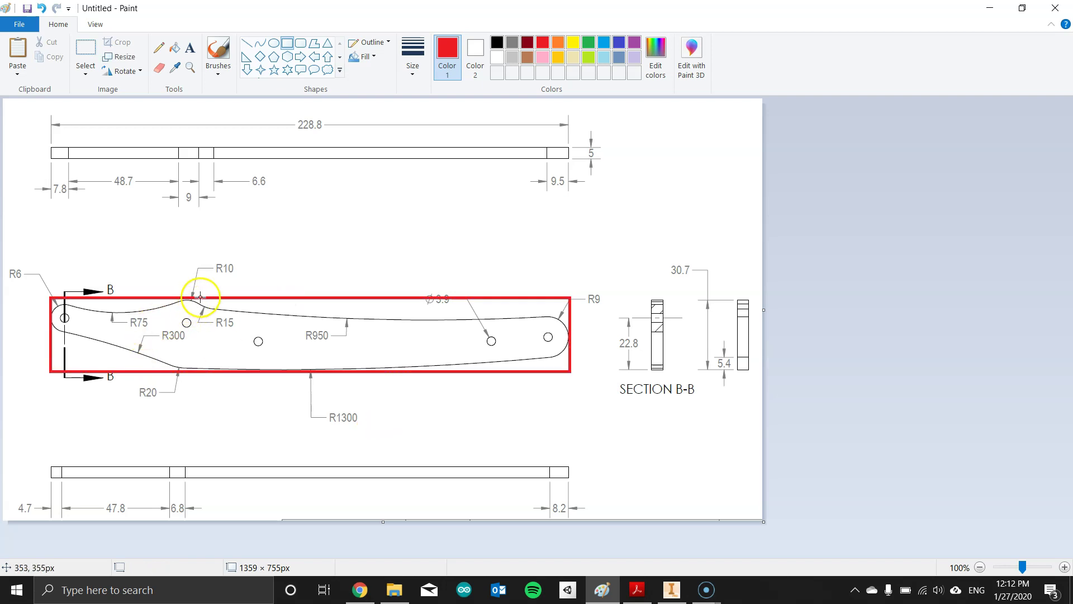
Step: Draw a green circle about 49 px across over the arm's R6 end, centred on its hole
click(476, 49)
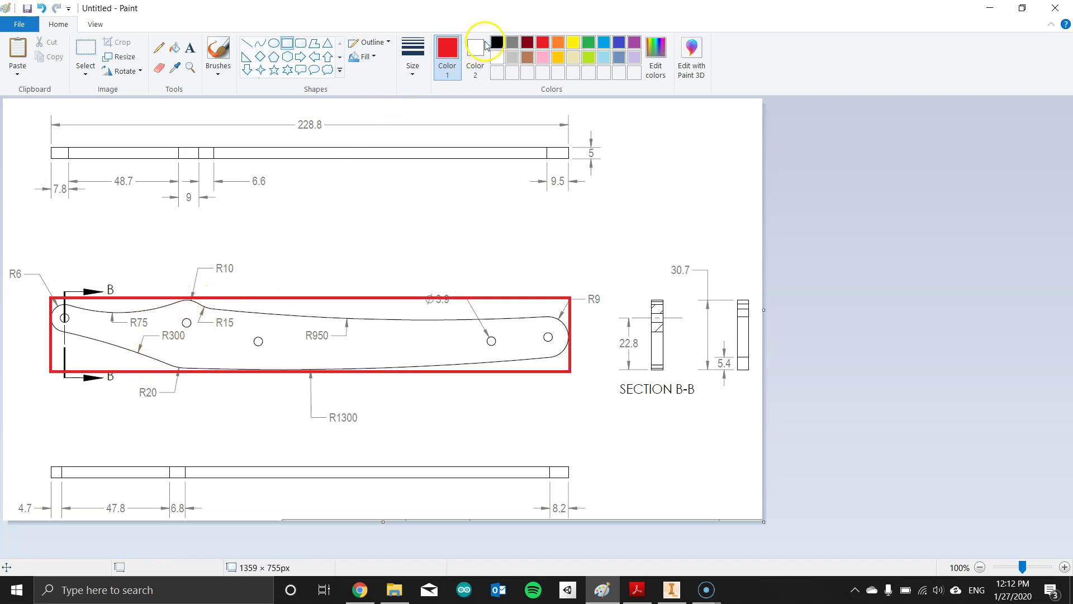
click(273, 43)
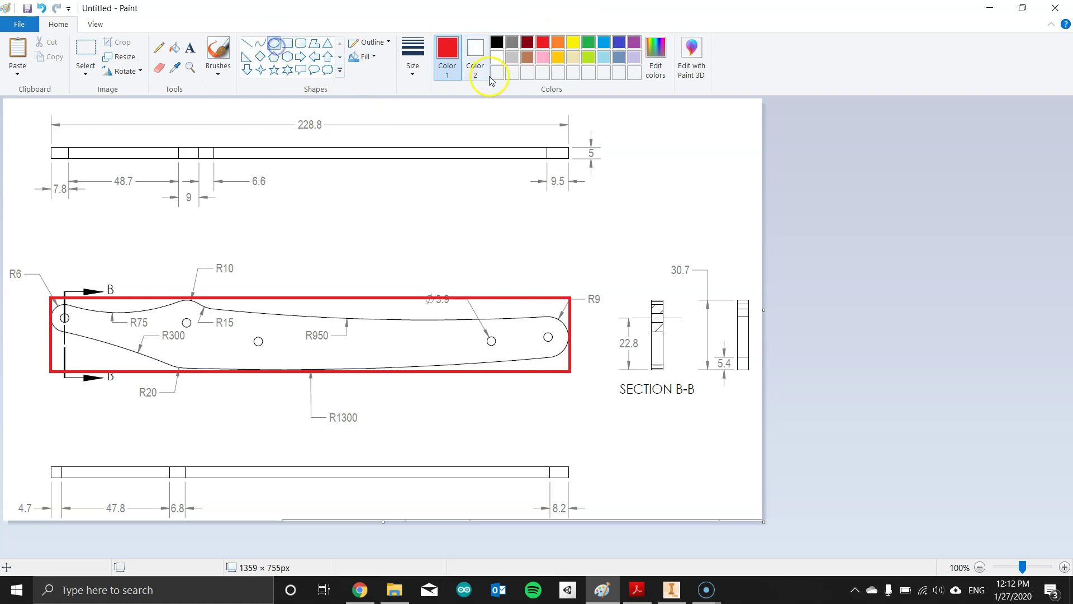
click(589, 43)
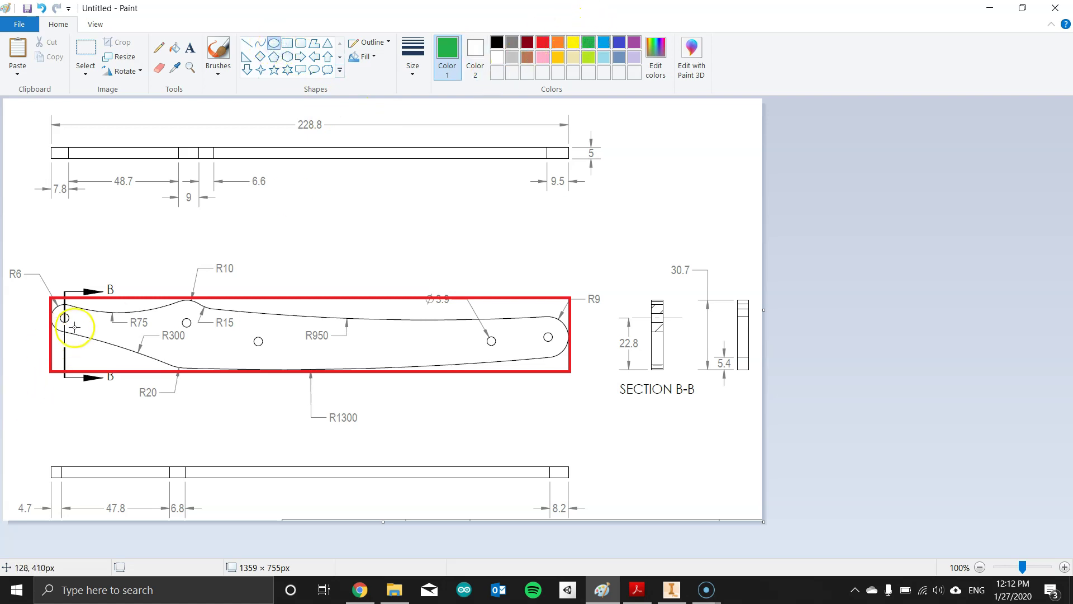
mouse_move(52, 302)
mouse_down()
mouse_move(89, 337)
mouse_move(79, 330)
mouse_up()
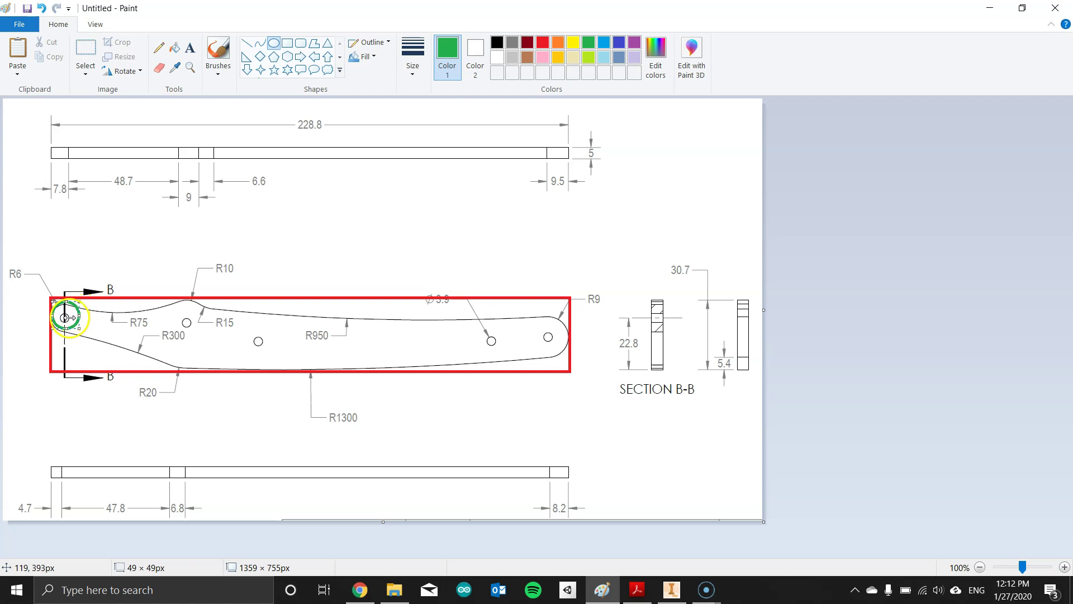
ctrl+scroll(66, 317, up, 1)
scroll(129, 407, down, 3)
drag(145, 294, 142, 301)
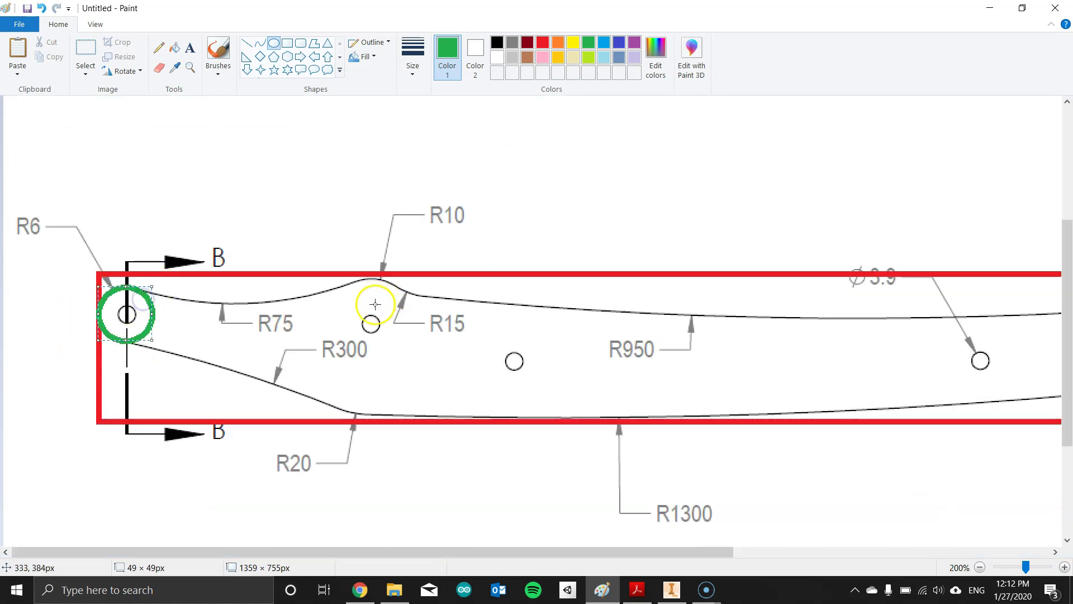
Step: Draw green circles about 79 px across around the hole below the R10 bump and about 75 px across on the R9 end
click(359, 288)
shift+drag(334, 280, 455, 366)
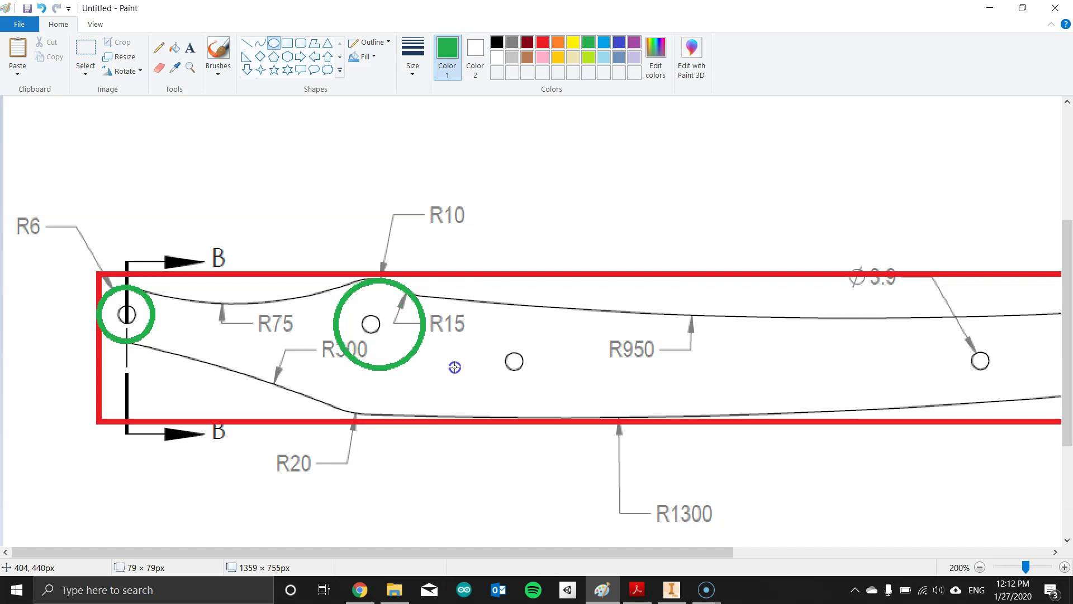
drag(418, 302, 405, 296)
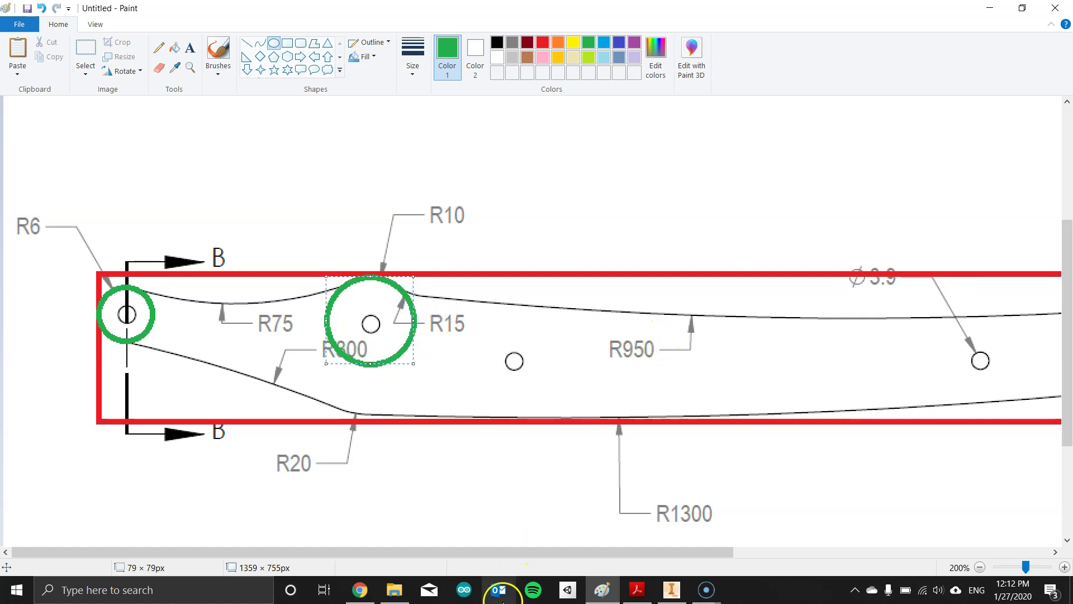
mouse_move(532, 552)
mouse_down()
mouse_move(702, 522)
mouse_move(790, 533)
mouse_up()
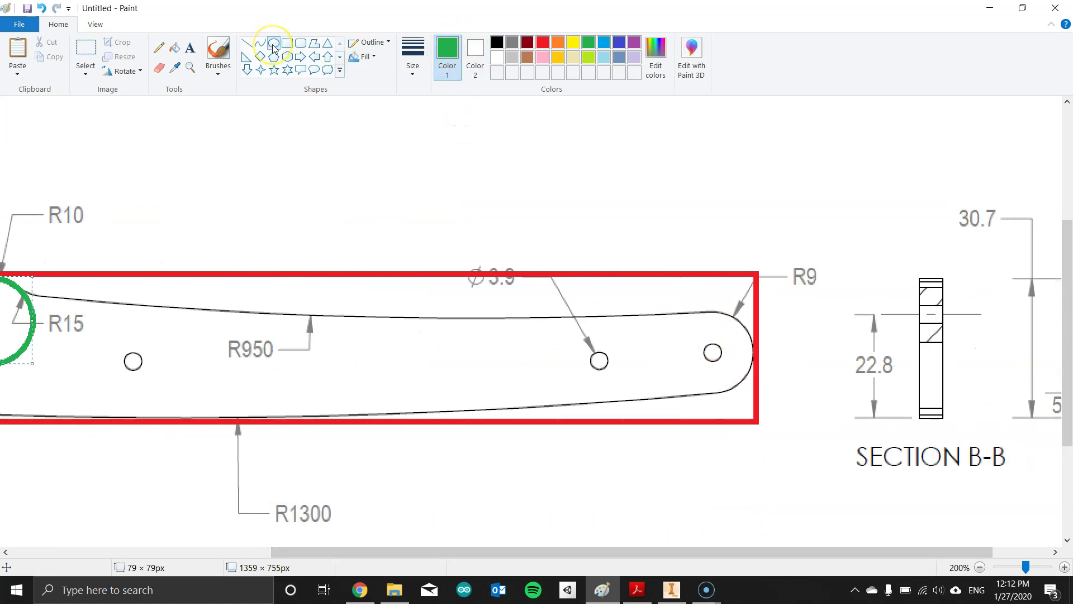
drag(670, 308, 759, 392)
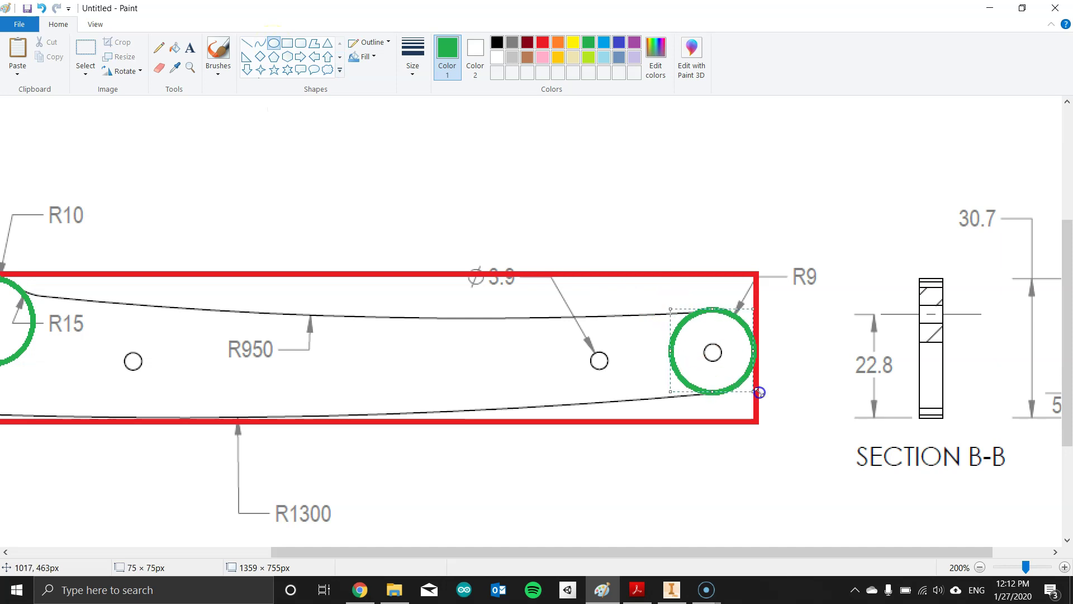
Step: Examine the plan's dimensions that locate the R9 end circle and the heights given beside section B-B
scroll(782, 335, down, 2)
scroll(738, 413, up, 4)
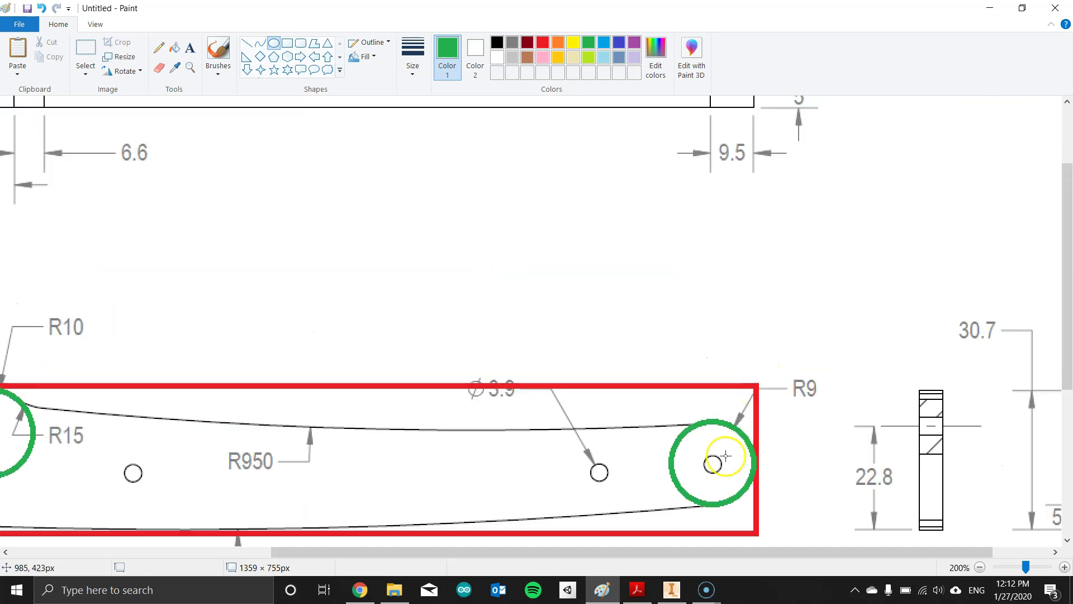
scroll(637, 358, down, 2)
ctrl+scroll(636, 357, down, 1)
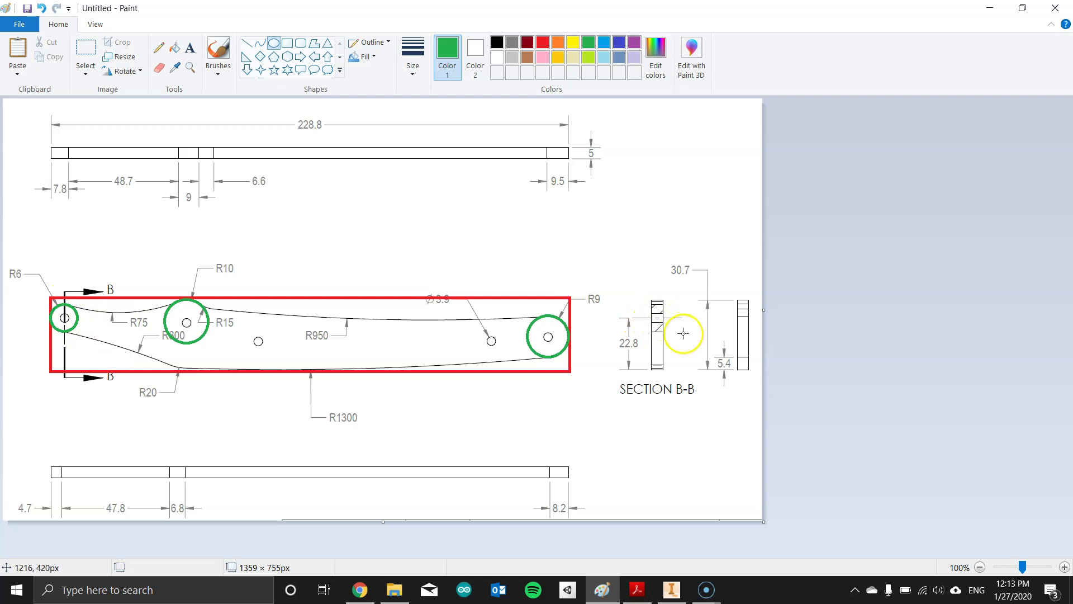
ctrl+scroll(671, 332, up, 1)
scroll(659, 363, down, 2)
drag(628, 548, 827, 400)
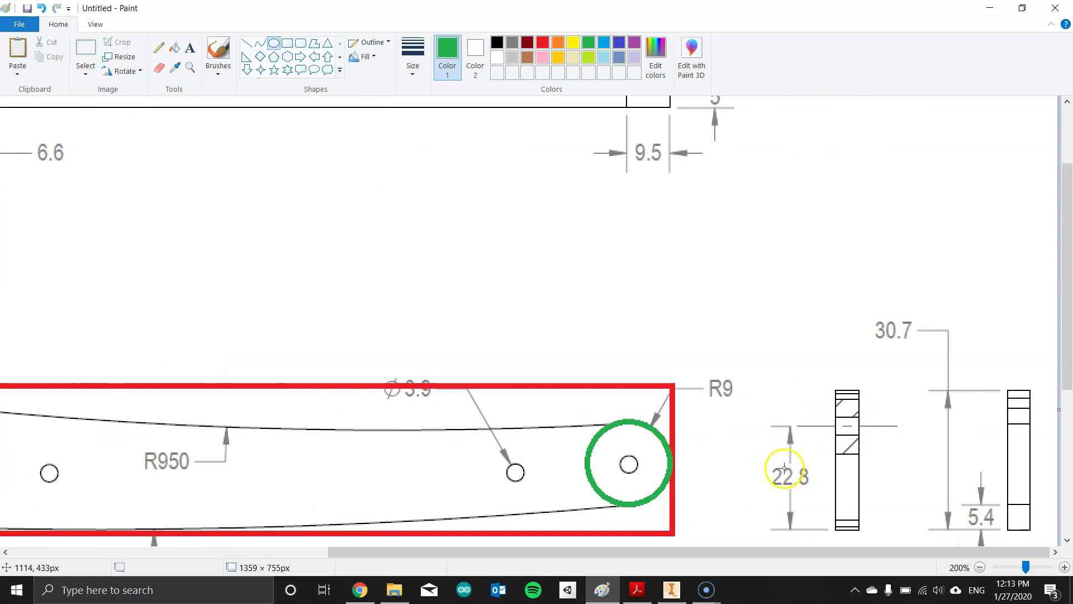
scroll(774, 435, down, 2)
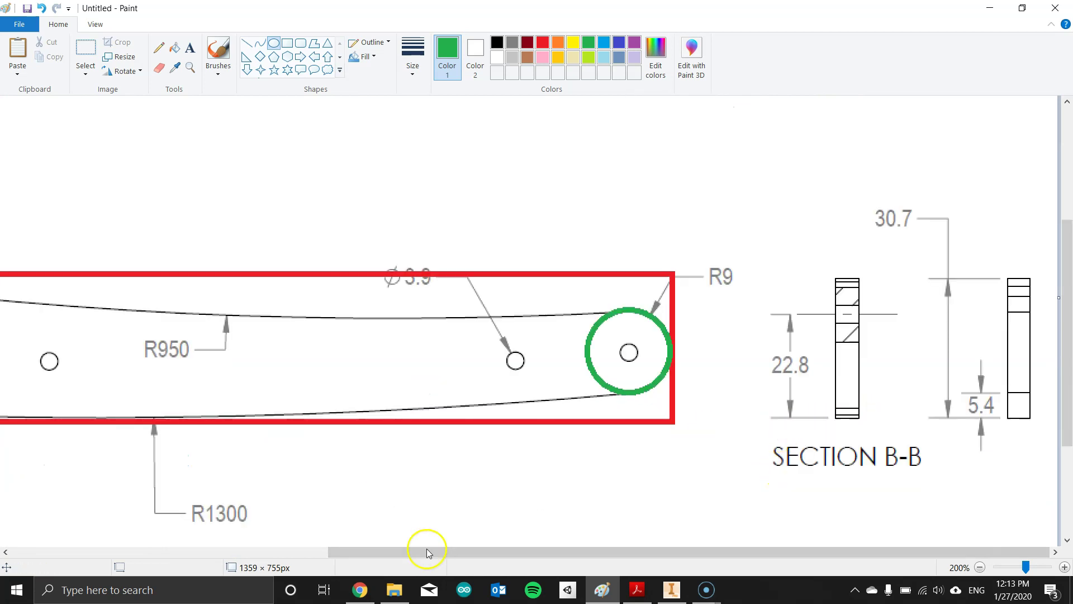
ctrl+scroll(523, 452, down, 1)
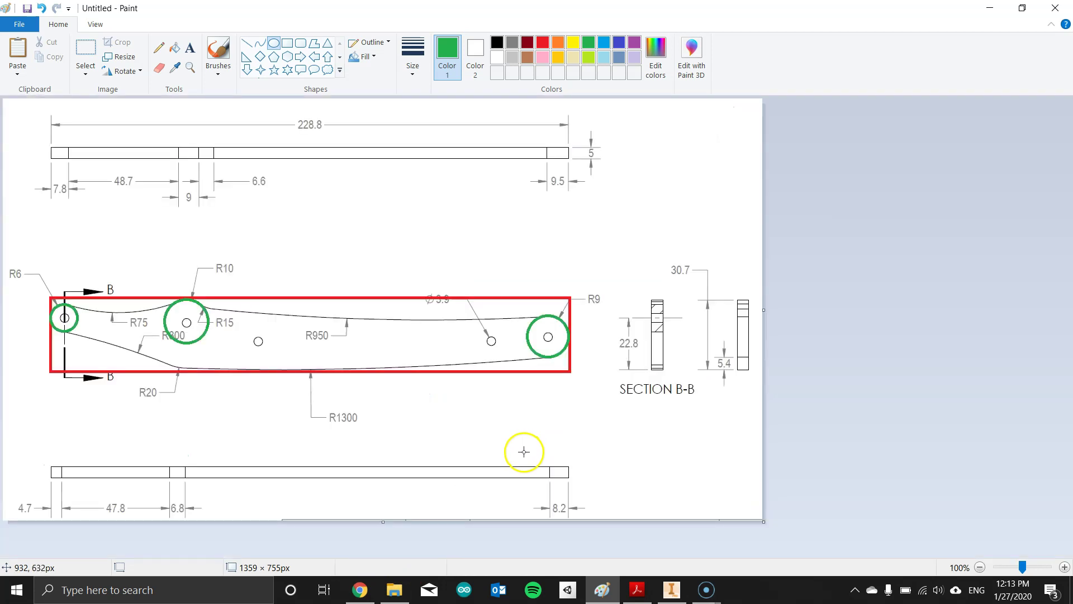
Step: Switch to Inventor and start a 2D sketch on the XY plane of the empty part
click(671, 593)
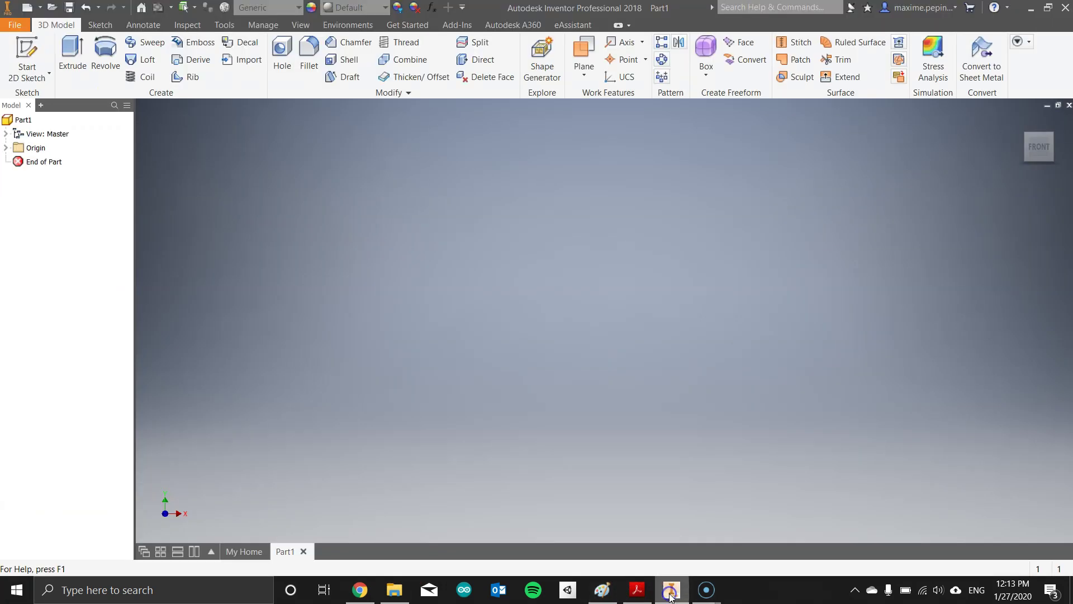
click(27, 56)
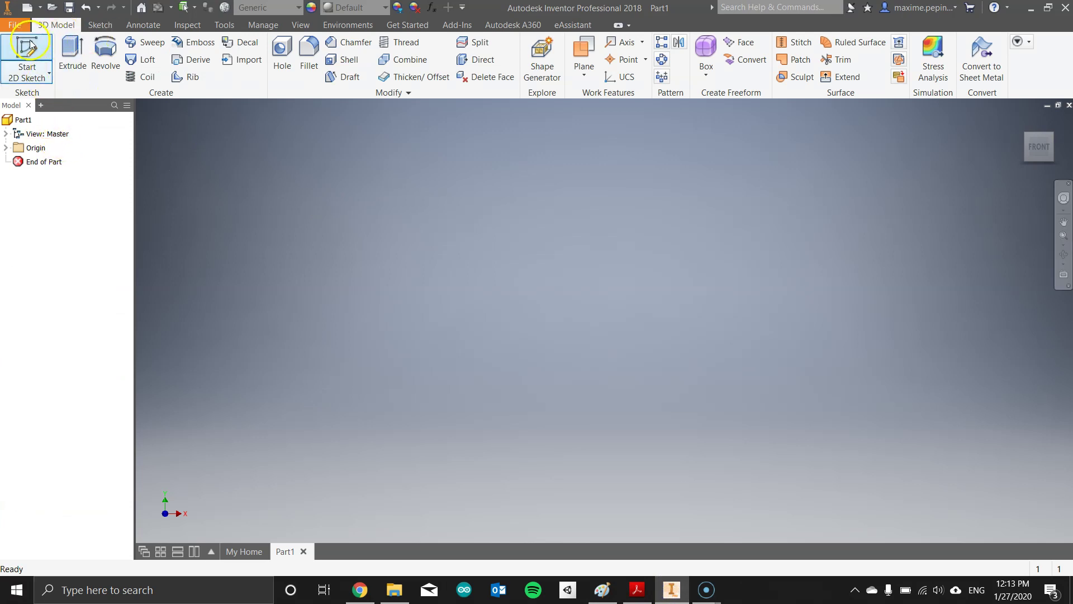
click(538, 191)
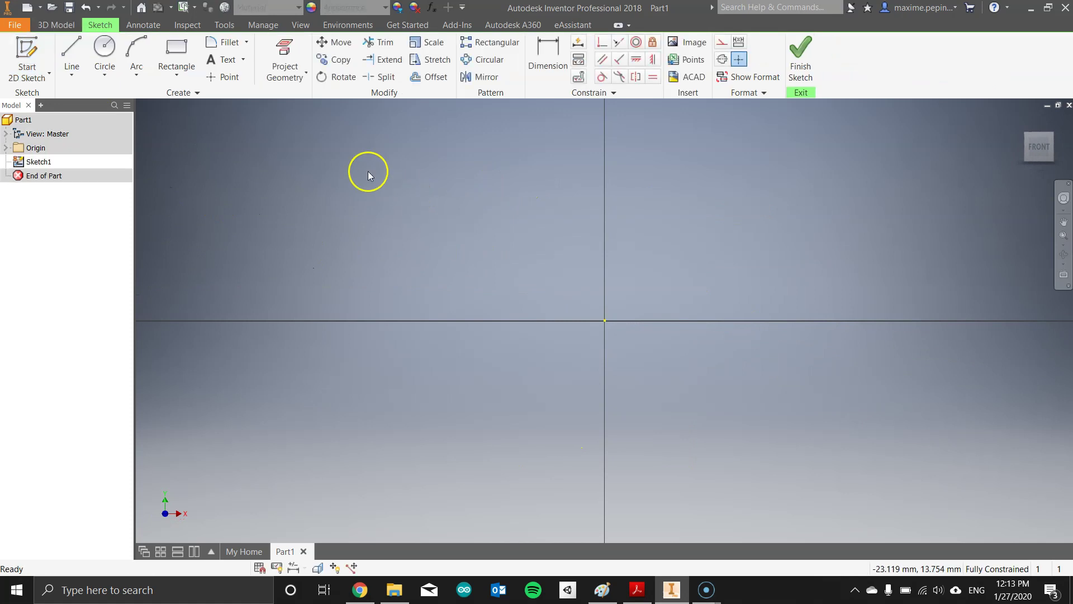
Step: Draw a construction rectangle 228.8 mm wide and 30.7 mm high in the sketch
click(177, 56)
click(721, 42)
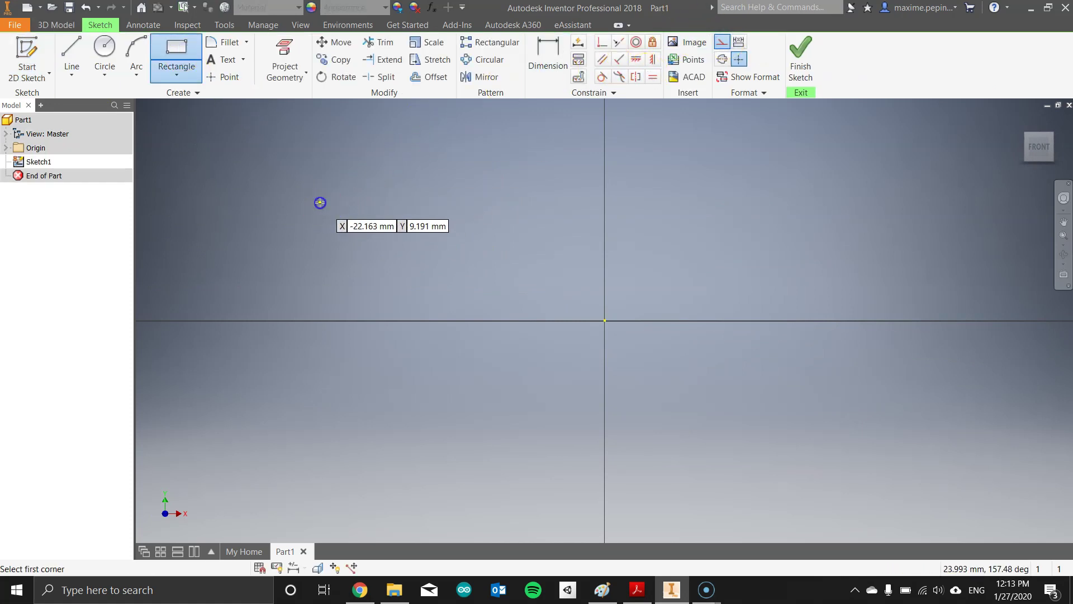
click(319, 203)
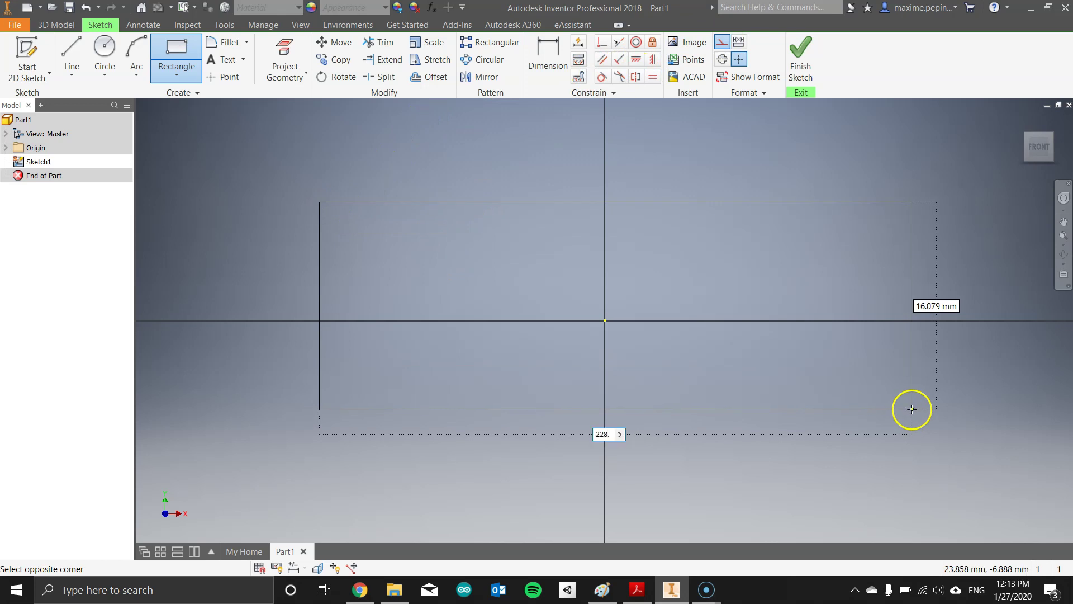
key(Tab)
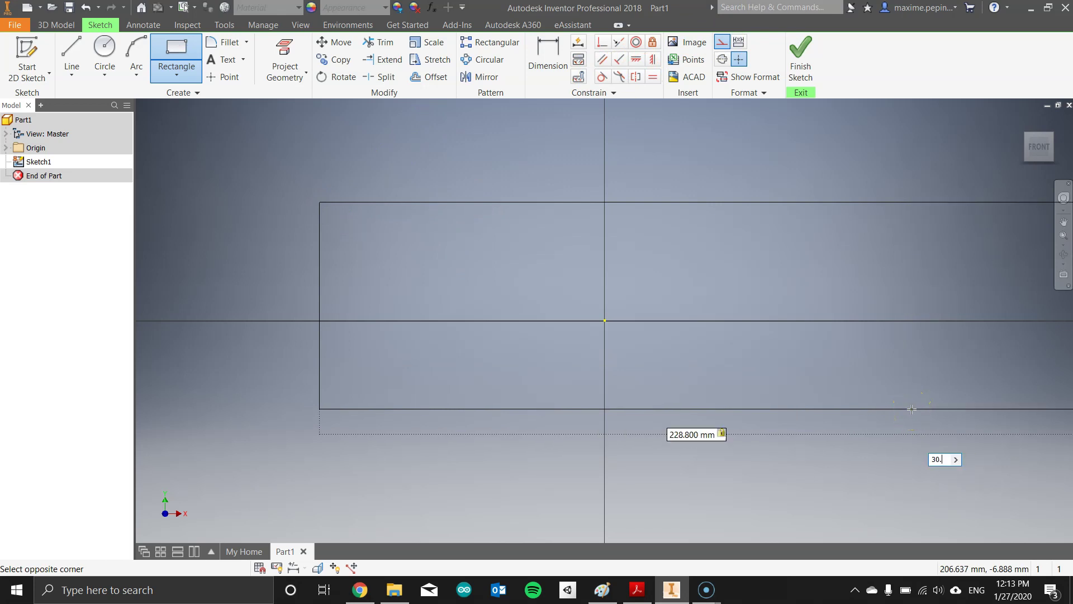
key(Return)
scroll(970, 388, down, 2)
mouse_move(751, 364)
middle_down()
mouse_move(442, 337)
mouse_move(326, 311)
middle_up()
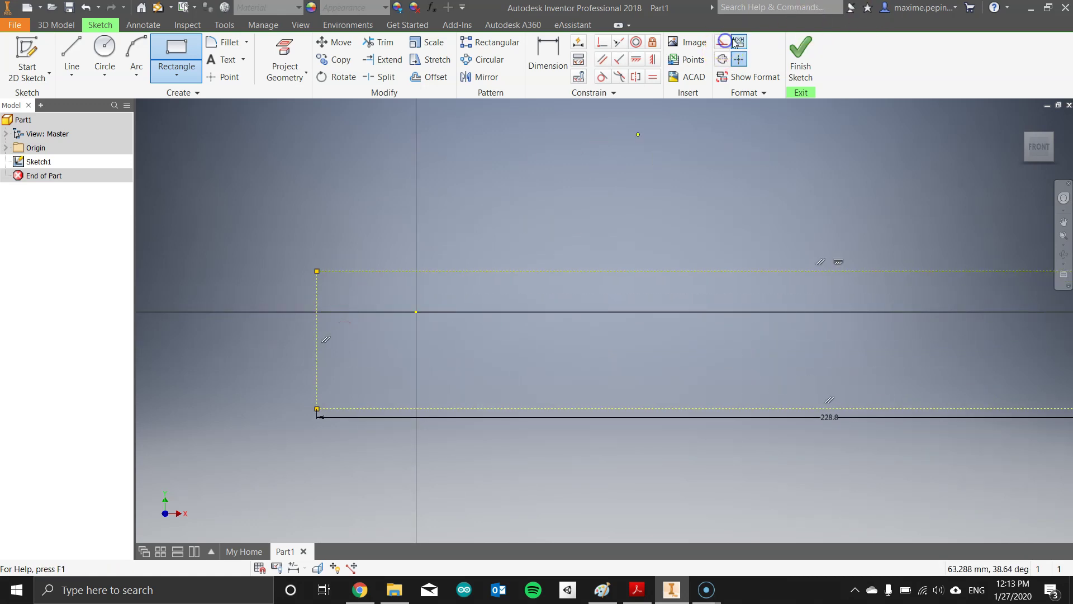
Step: Project the origin's Y and X axes into the sketch
click(285, 59)
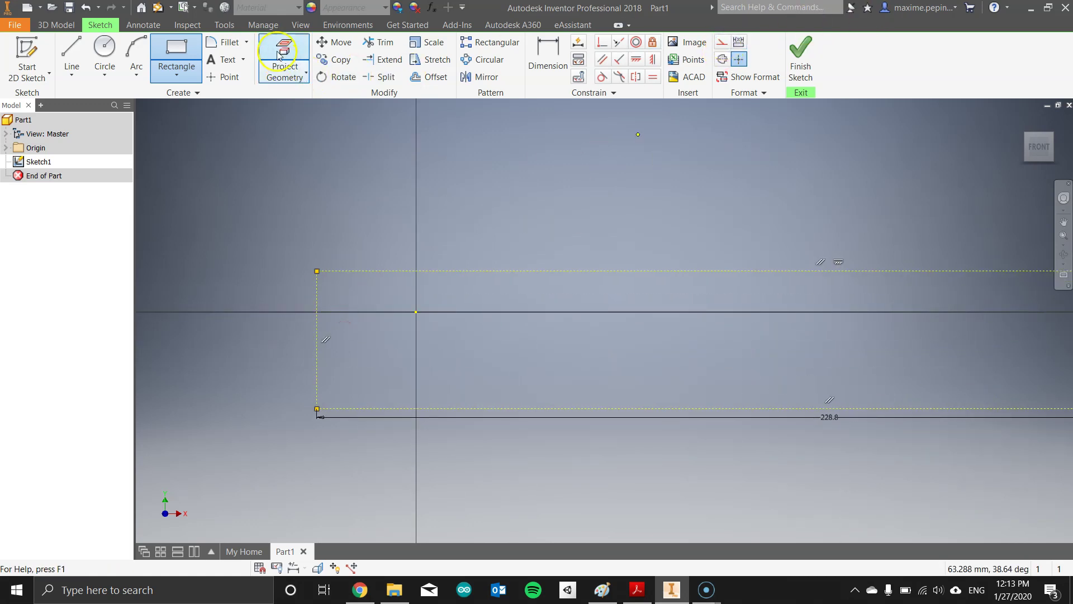
click(7, 148)
click(47, 217)
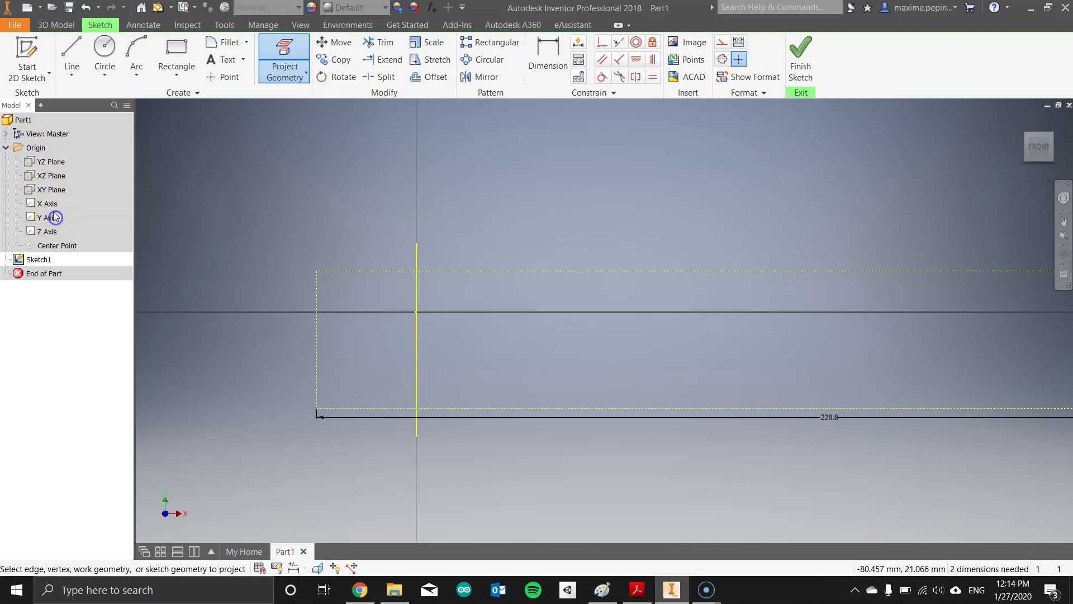
click(42, 203)
Step: Make the rectangle's two vertical edges symmetric about the projected Y axis
click(637, 77)
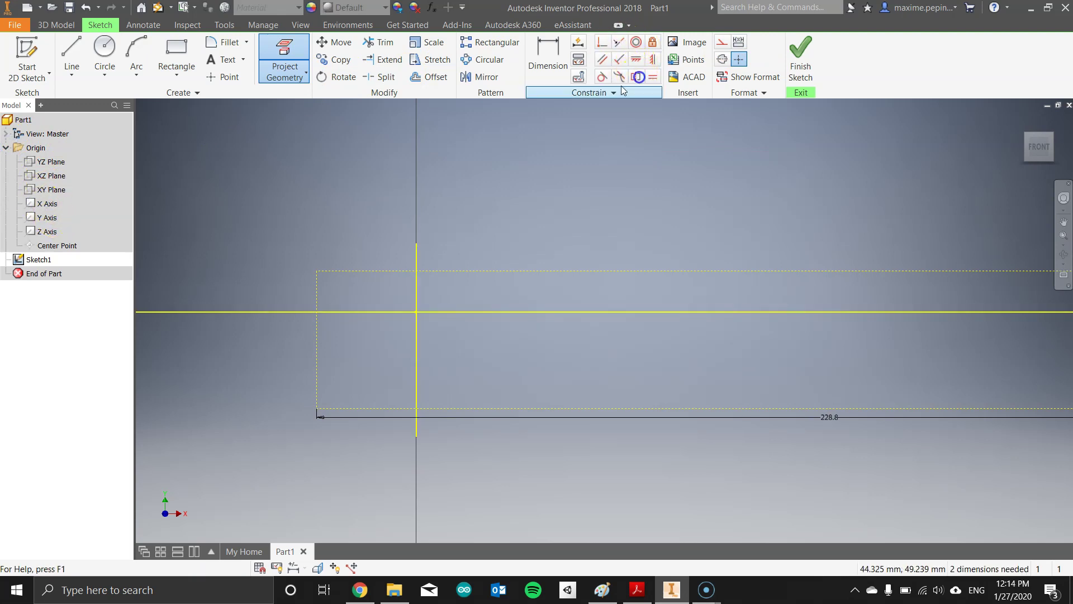
scroll(498, 190, down, 3)
scroll(483, 233, up, 5)
click(366, 324)
click(1044, 337)
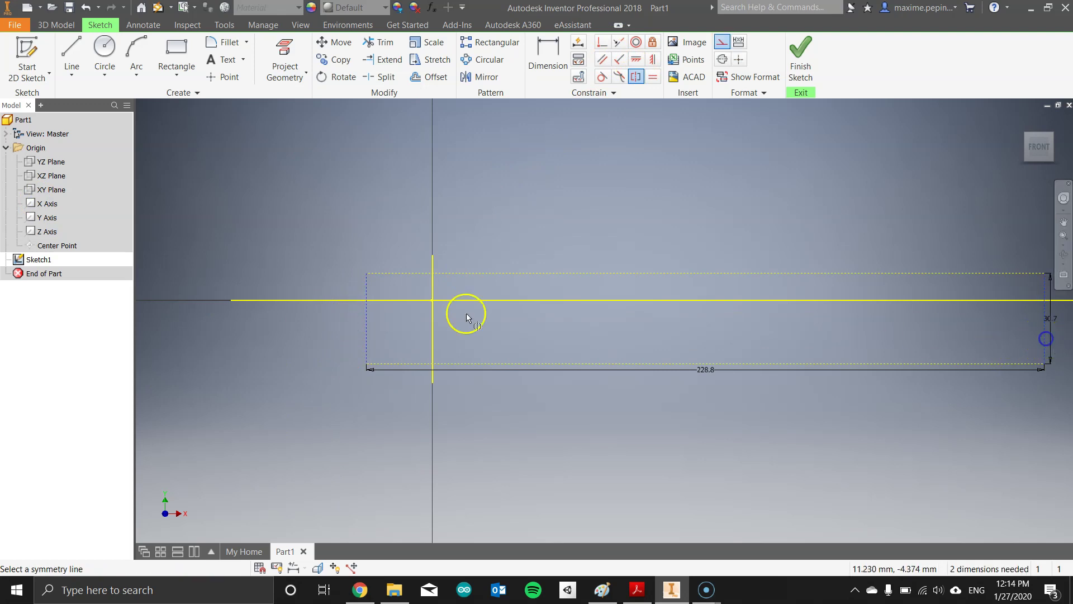
click(433, 334)
Step: Make the rectangle's two horizontal edges symmetric about the projected X axis
click(637, 77)
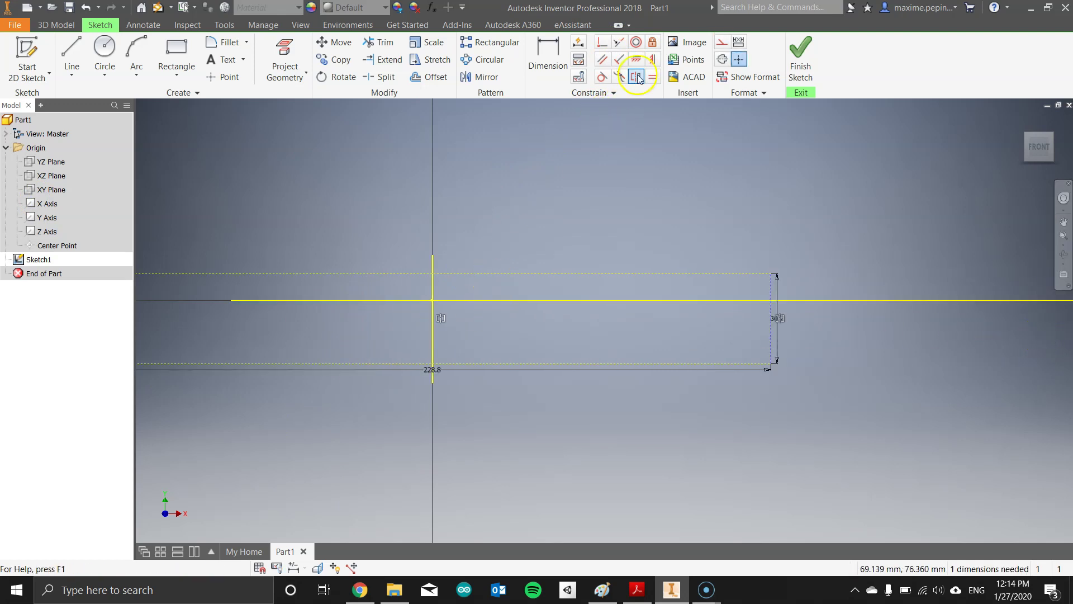
click(640, 273)
click(663, 365)
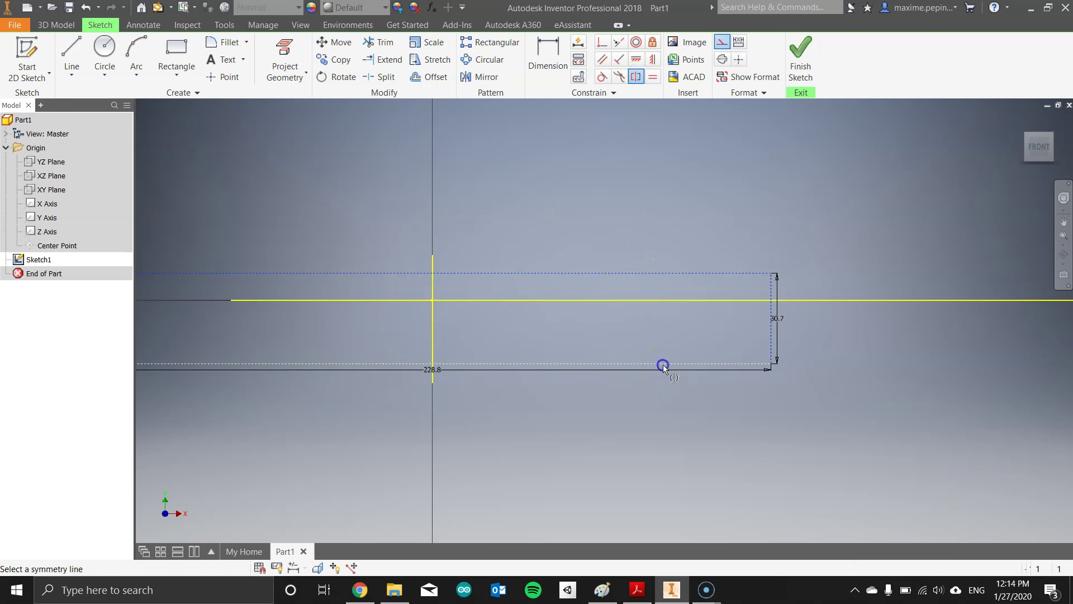
click(639, 301)
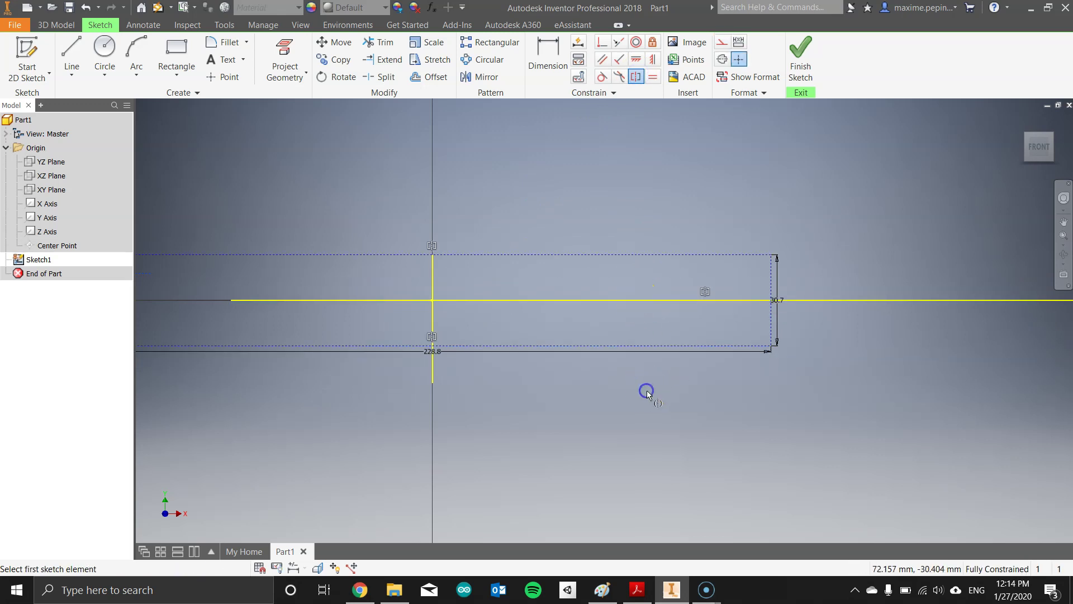
middle_drag(587, 388, 753, 375)
key(Escape)
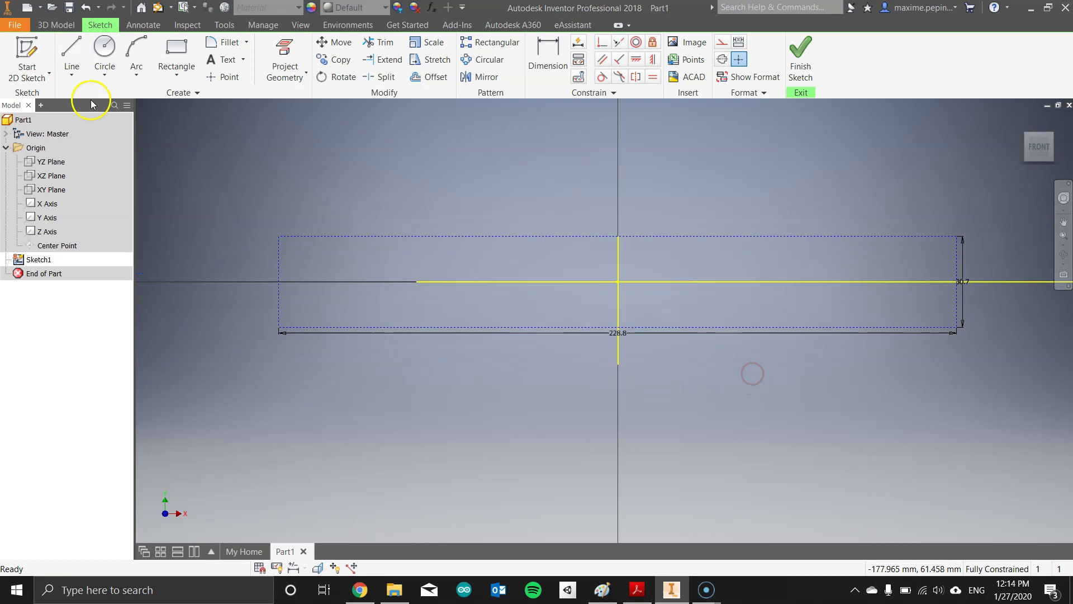
Step: Draw a 12 mm diameter circle above the left end of the construction rectangle, matching the plan's R6 end
click(104, 49)
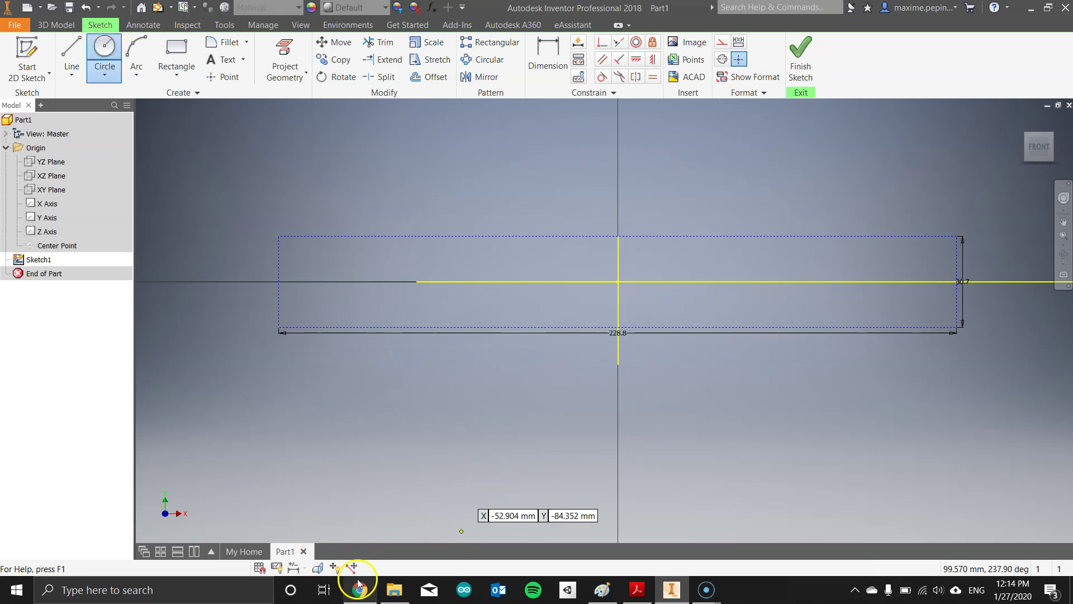
click(626, 590)
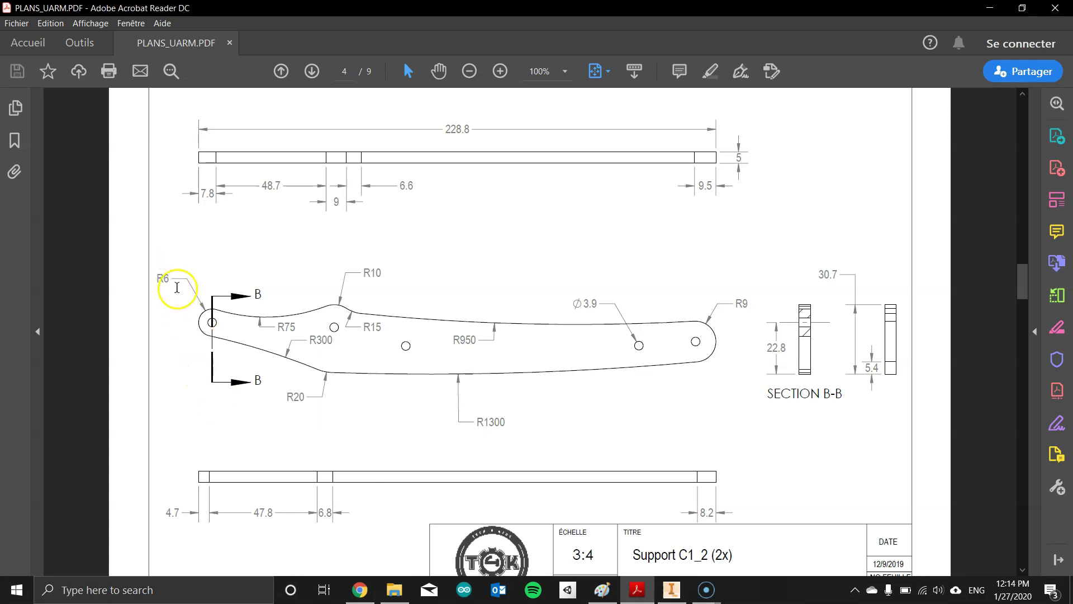
click(679, 593)
click(317, 138)
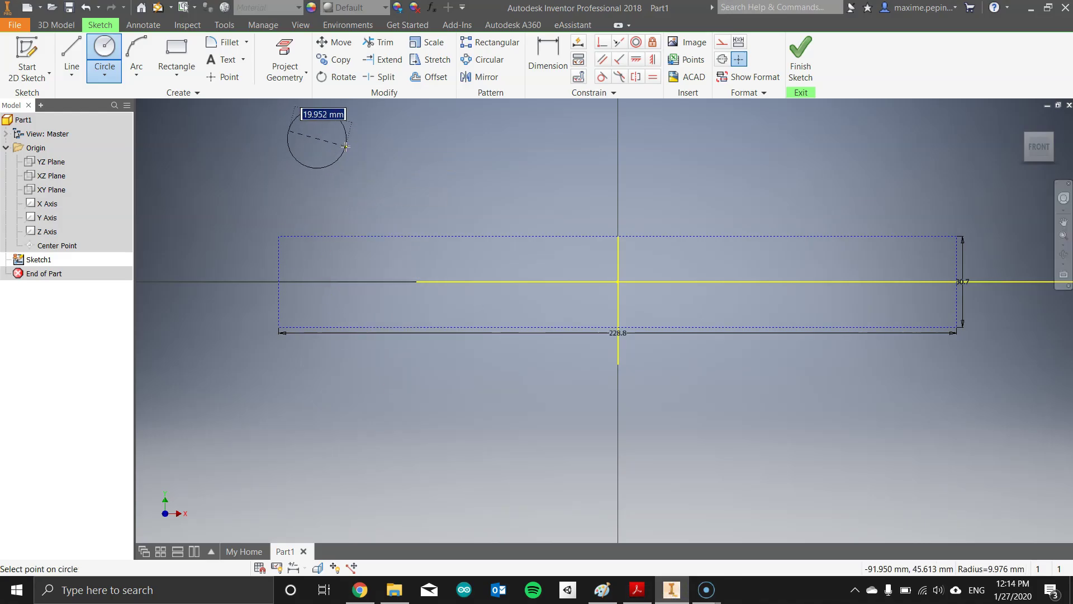
key(Return)
key(Escape)
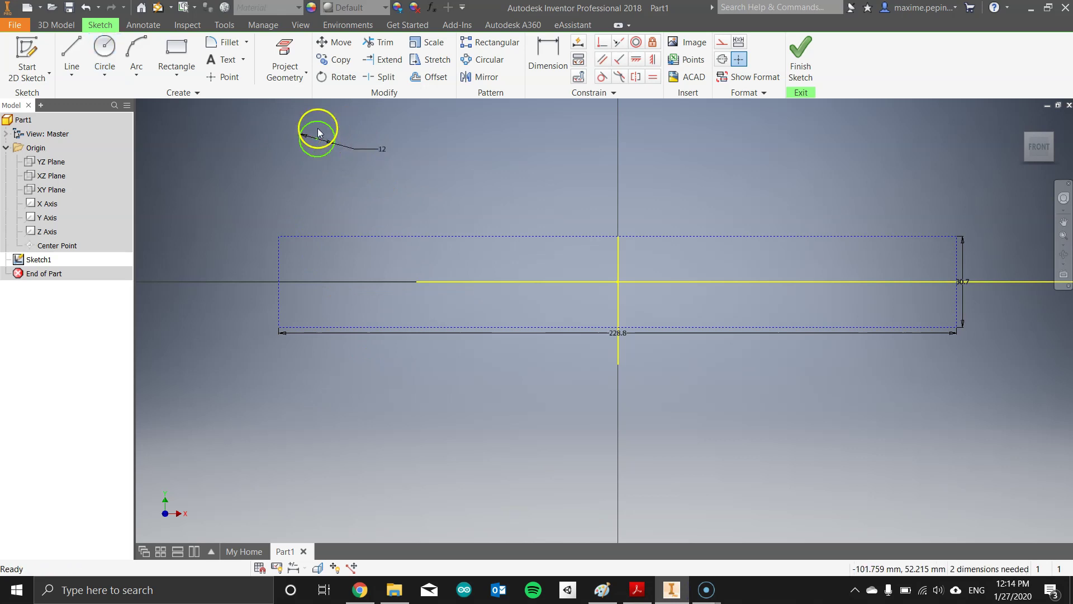
Step: Move the 12 mm circle into the rectangle and make it tangent to the rectangle's left edge
drag(317, 141, 305, 269)
scroll(310, 266, down, 3)
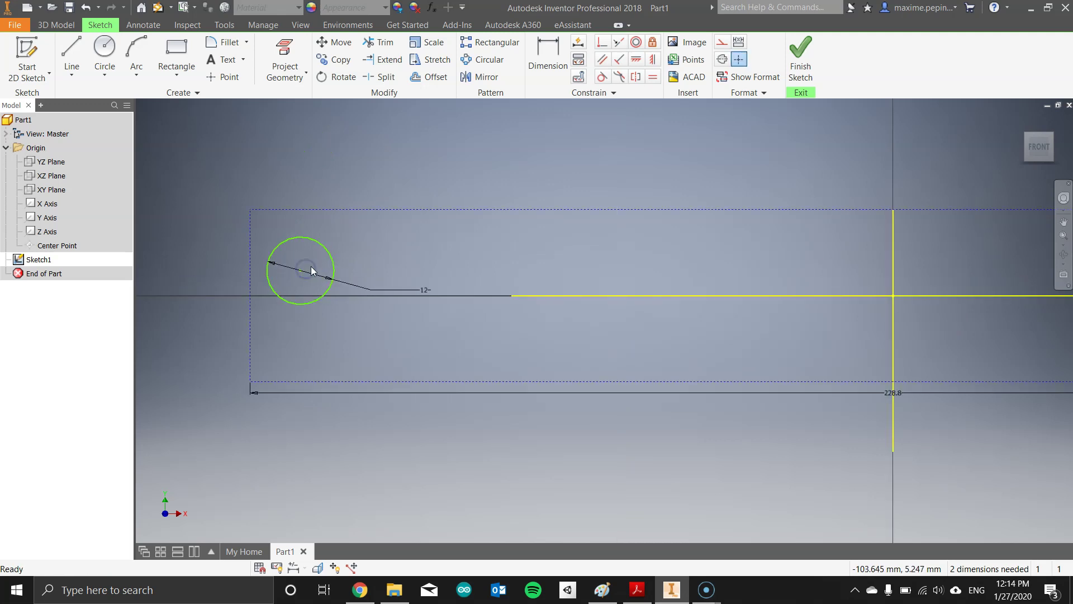
click(602, 79)
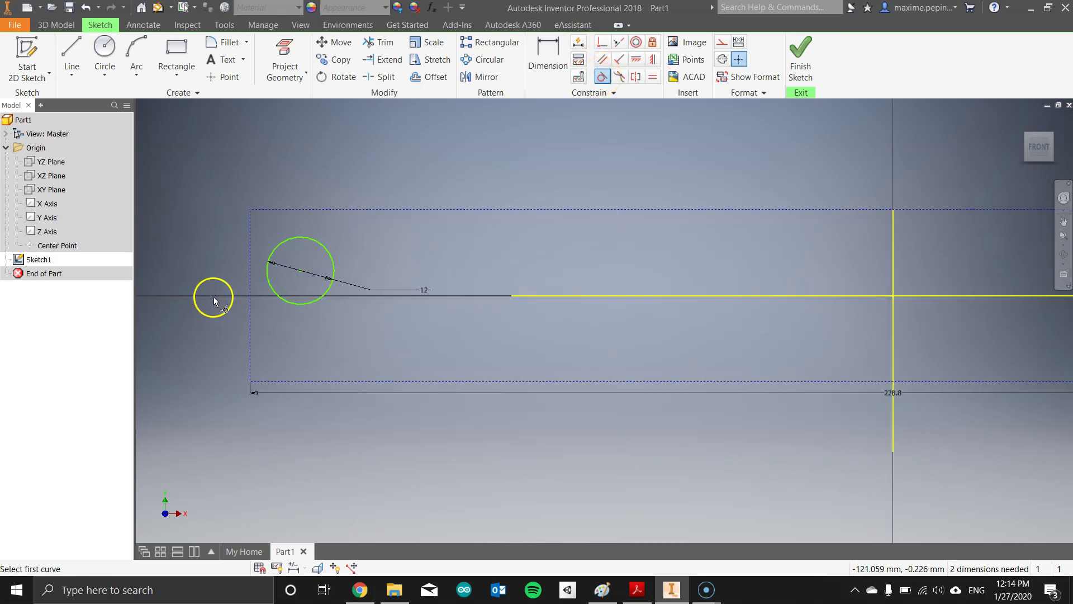
click(275, 246)
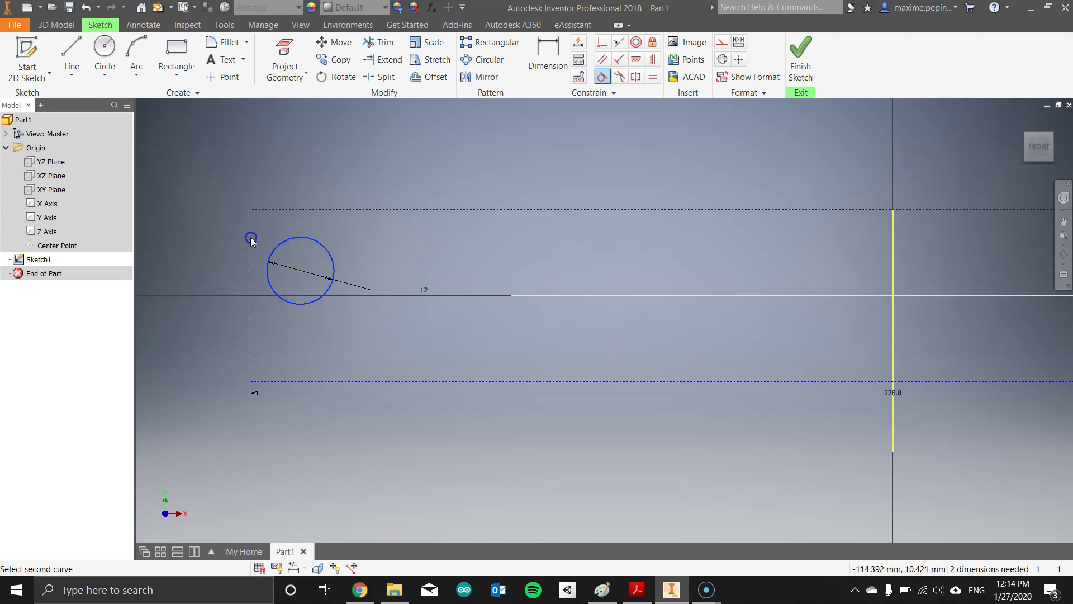
click(251, 239)
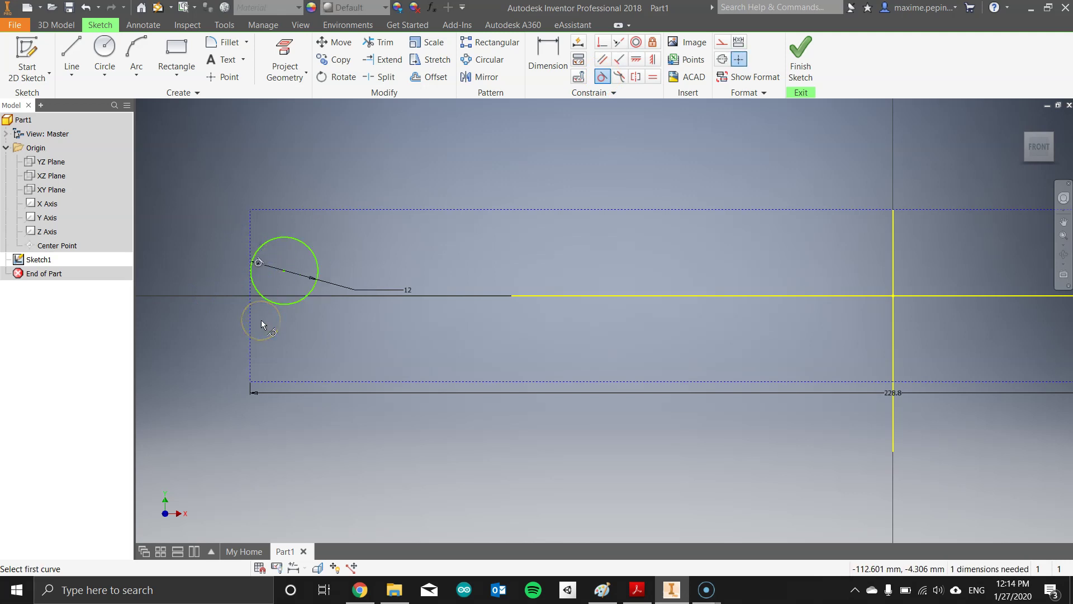
Step: Dimension the 12 mm circle's centre 22.8 mm above the rectangle's bottom edge, as given in the plan's section B-B
click(545, 47)
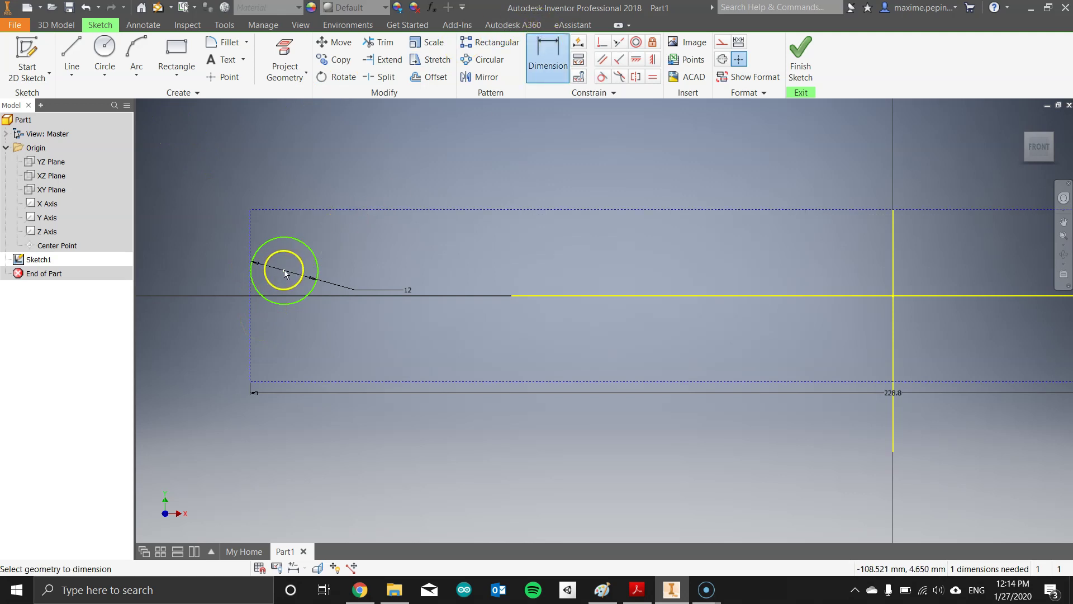
click(302, 381)
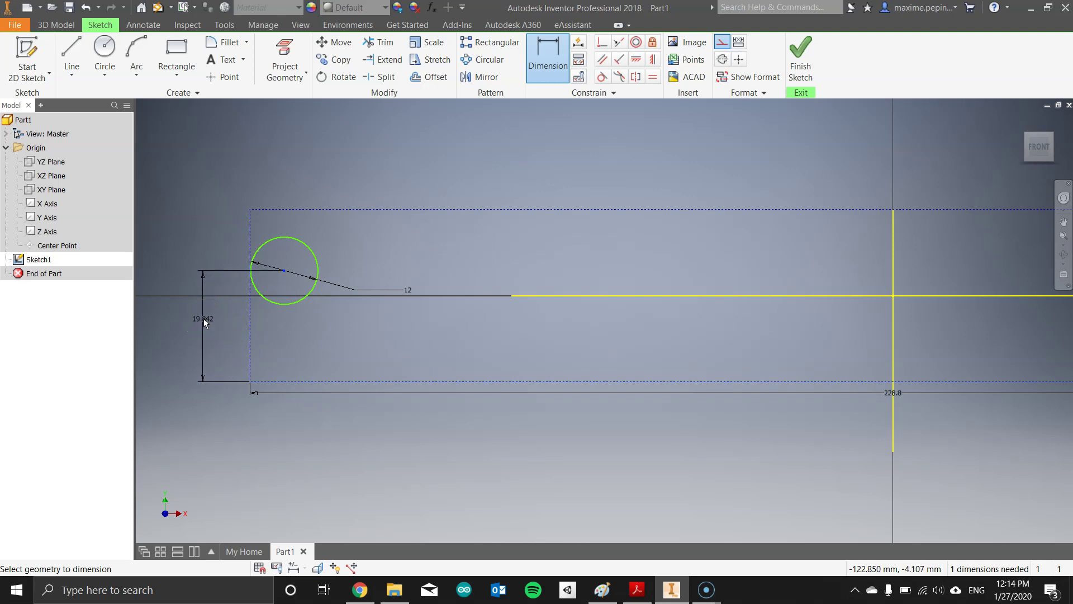
key(alt+Tab)
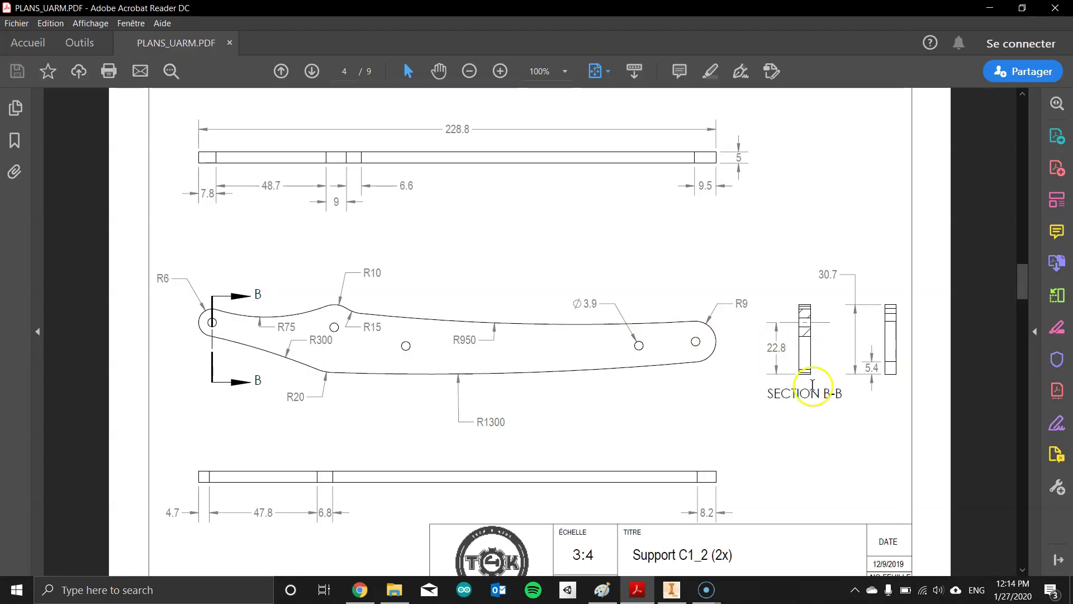
click(679, 593)
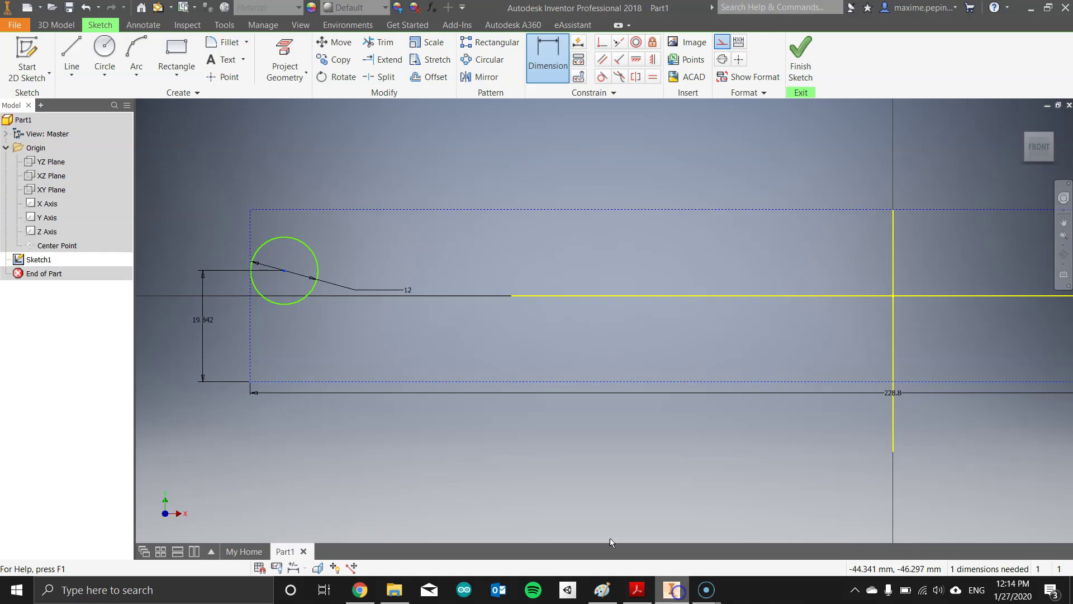
click(208, 323)
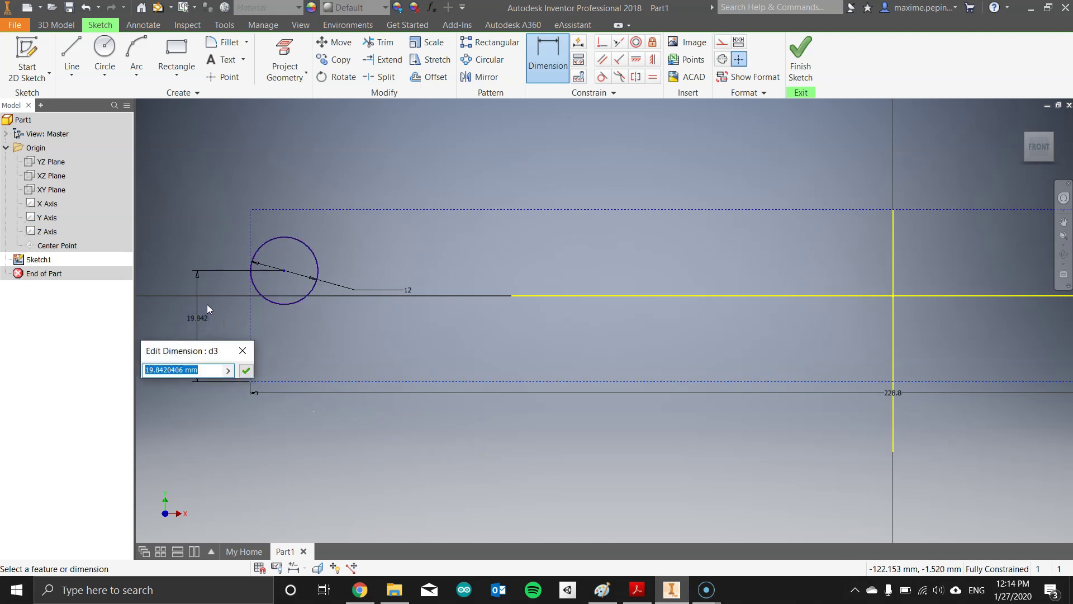
text(22.8)
key(Return)
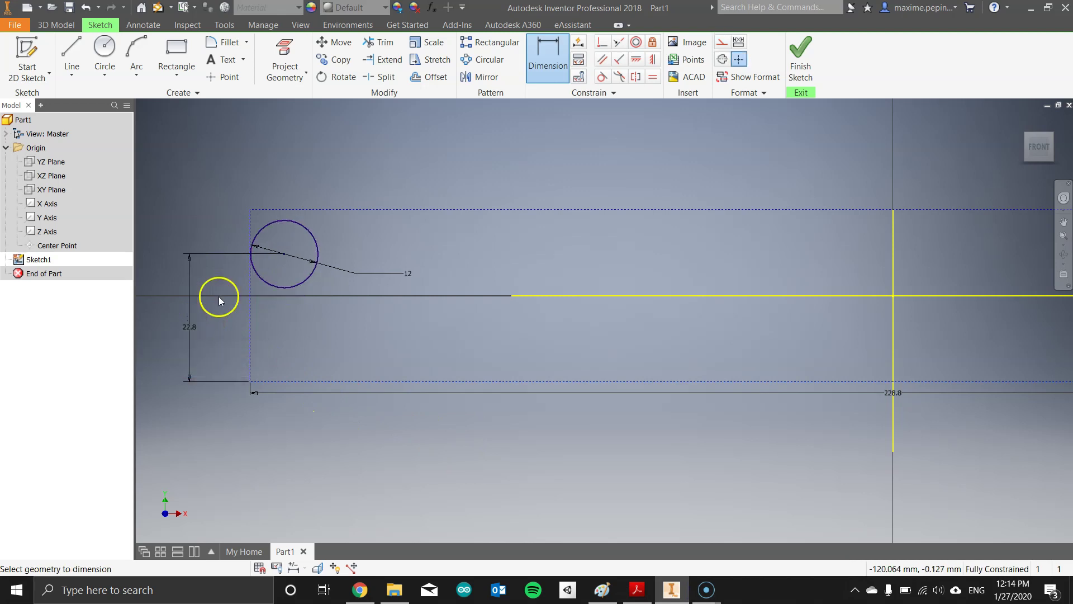
key(Escape)
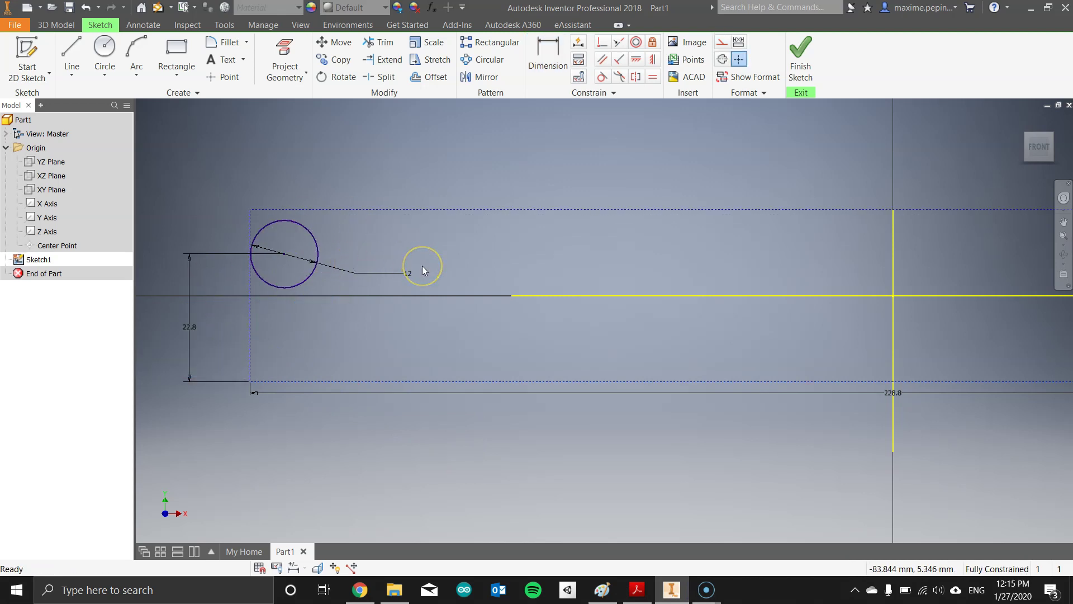
Step: Check the R10 arc and hole spacing in the PDF plan, and draw a 20 mm diameter circle inside the rectangle's left half
middle_drag(510, 342, 477, 347)
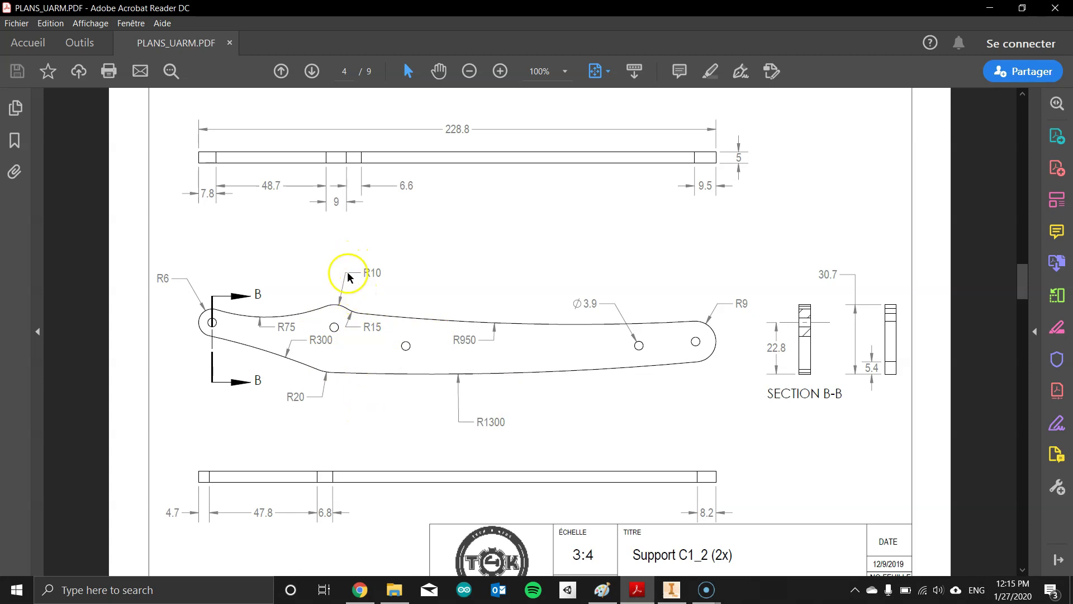
scroll(348, 267, down, 3)
scroll(348, 267, down, 15)
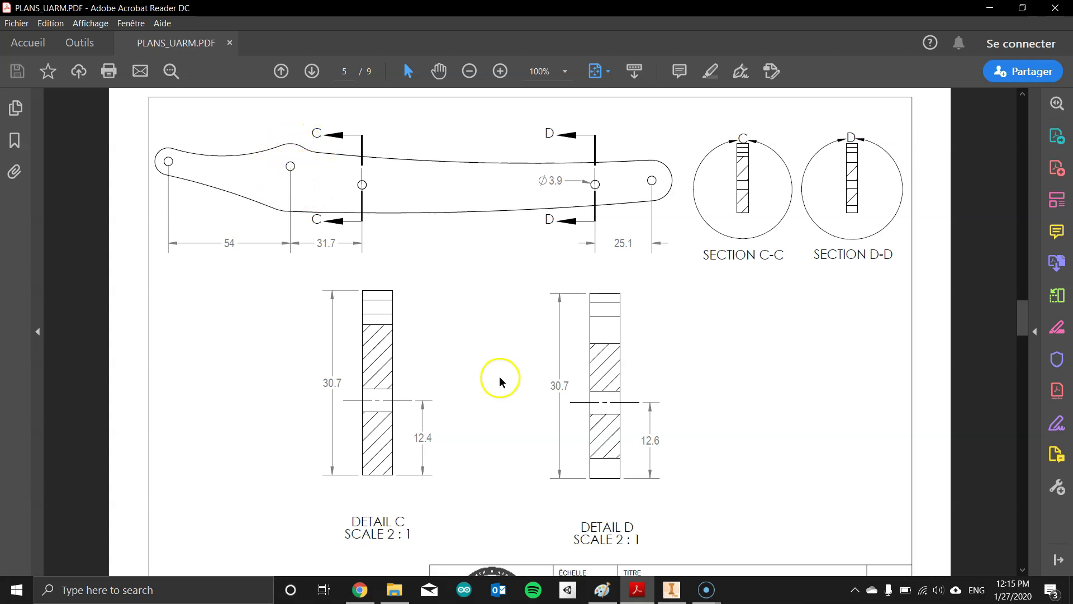
scroll(441, 334, up, 10)
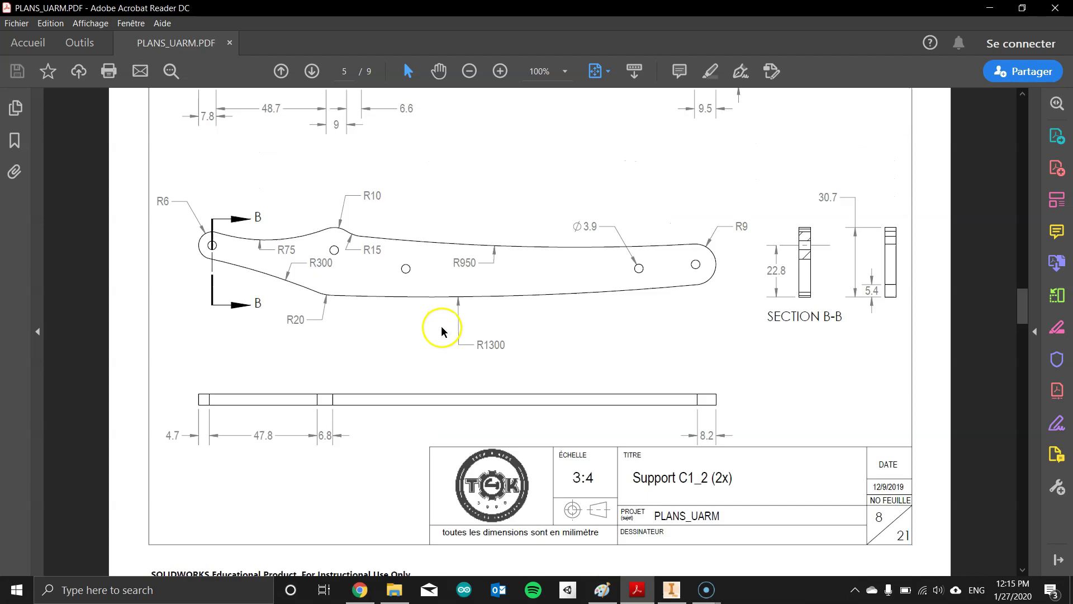
scroll(441, 338, up, 1)
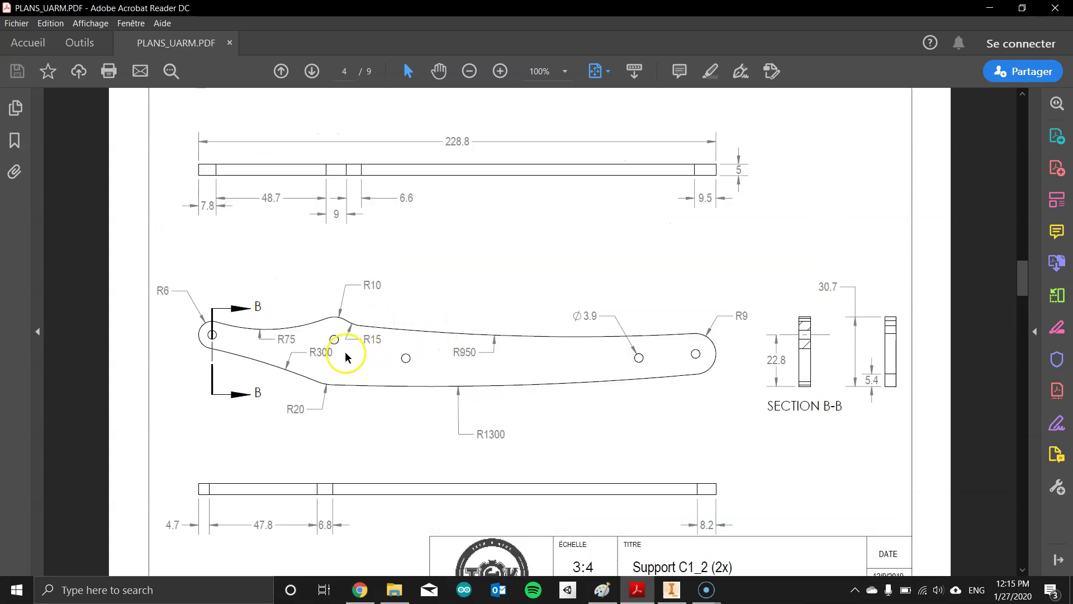
click(672, 590)
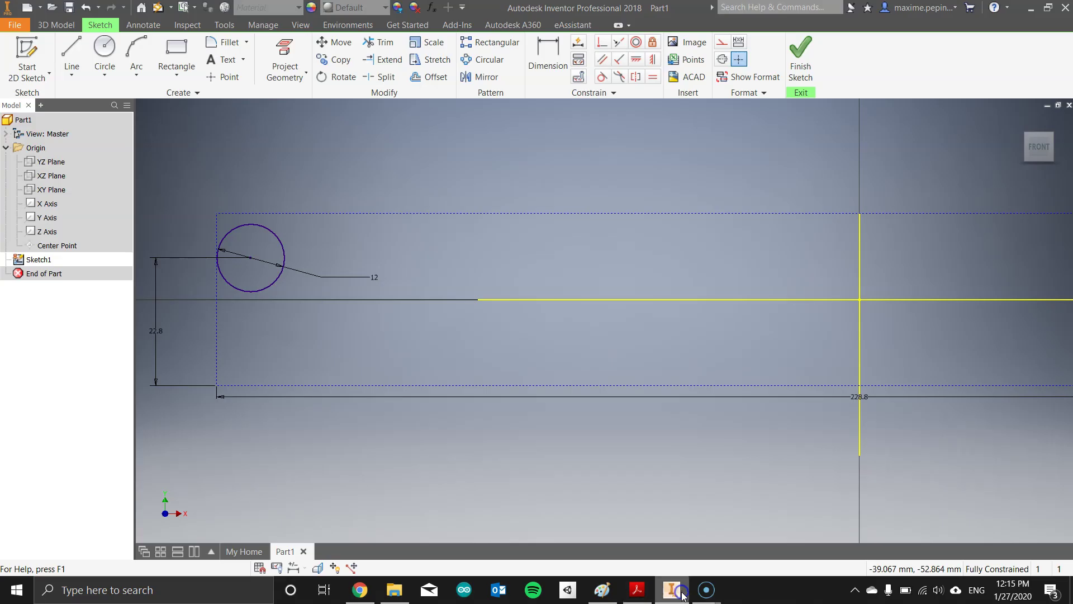
click(103, 47)
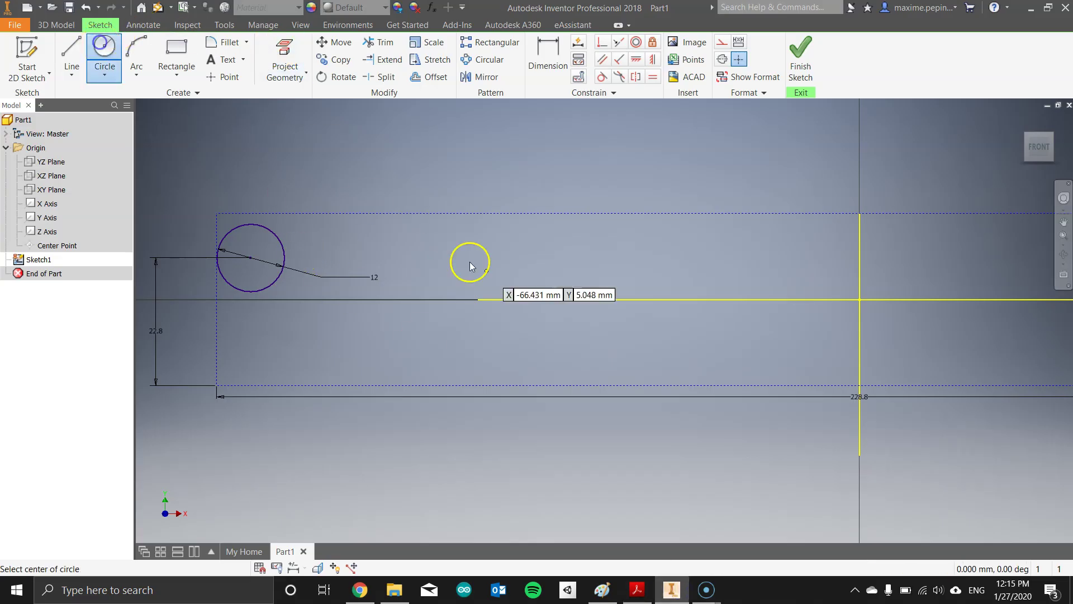
click(518, 272)
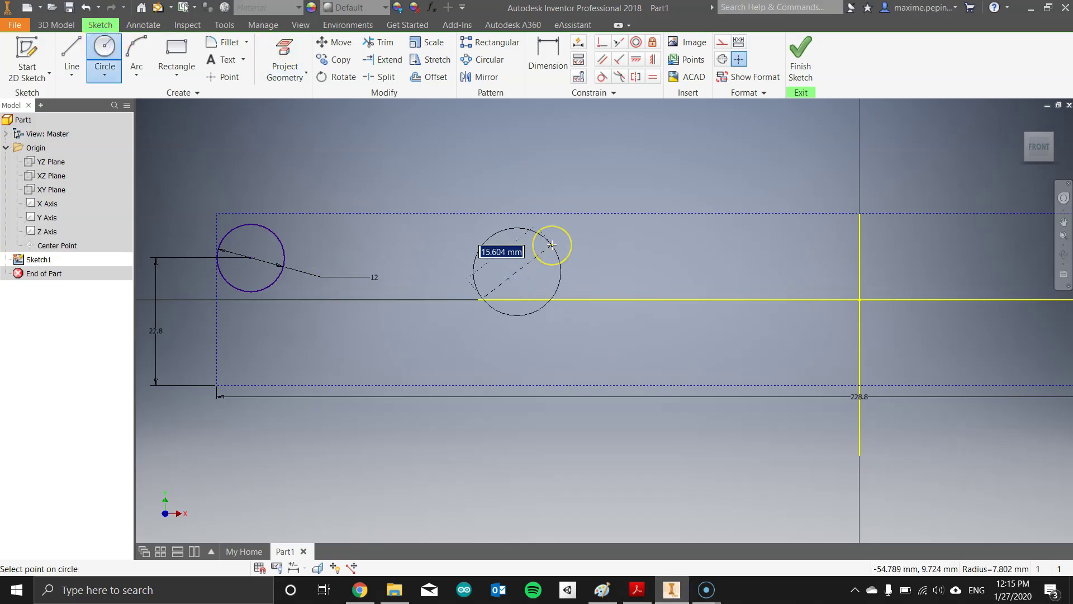
key(Return)
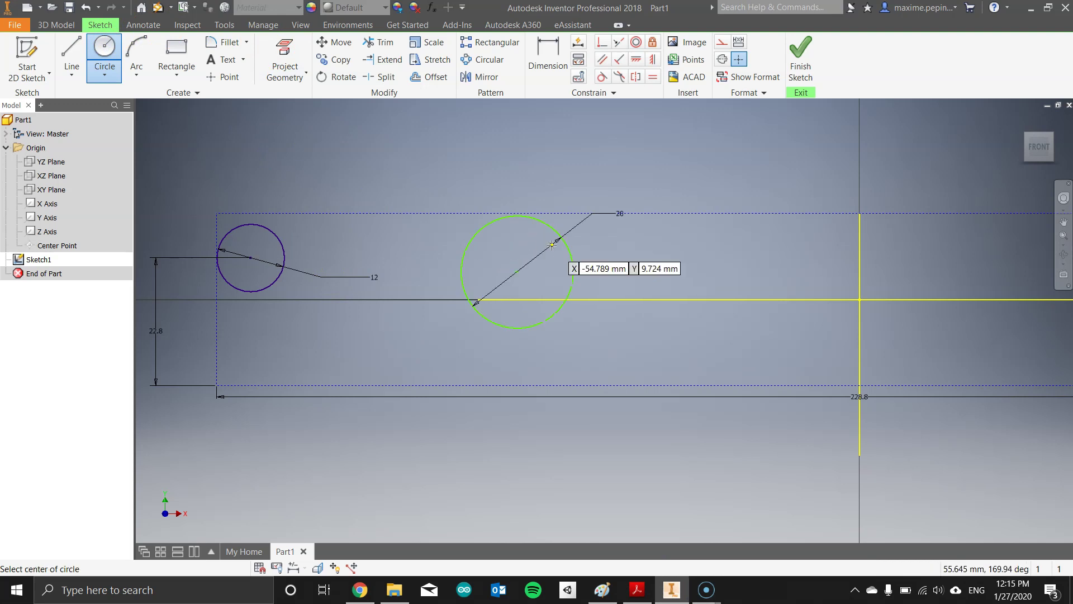
key(Escape)
Step: Make the 20 mm circle tangent to the rectangle's top edge
click(533, 56)
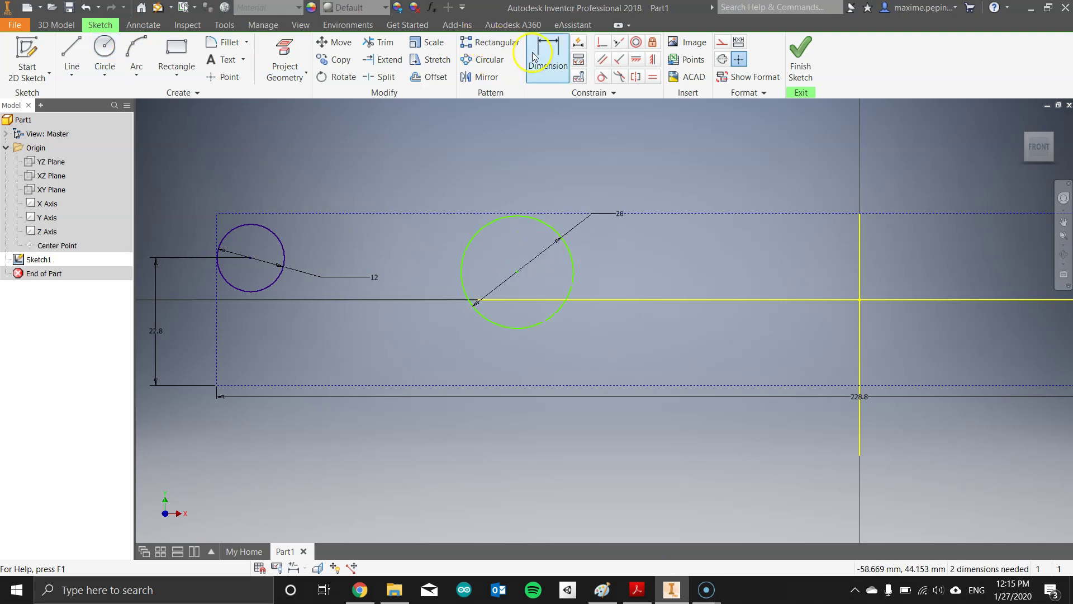
click(602, 77)
click(548, 229)
click(562, 214)
Step: Dimension the horizontal distance between the centres of the 12 mm and 20 mm circles as 54 mm
click(555, 47)
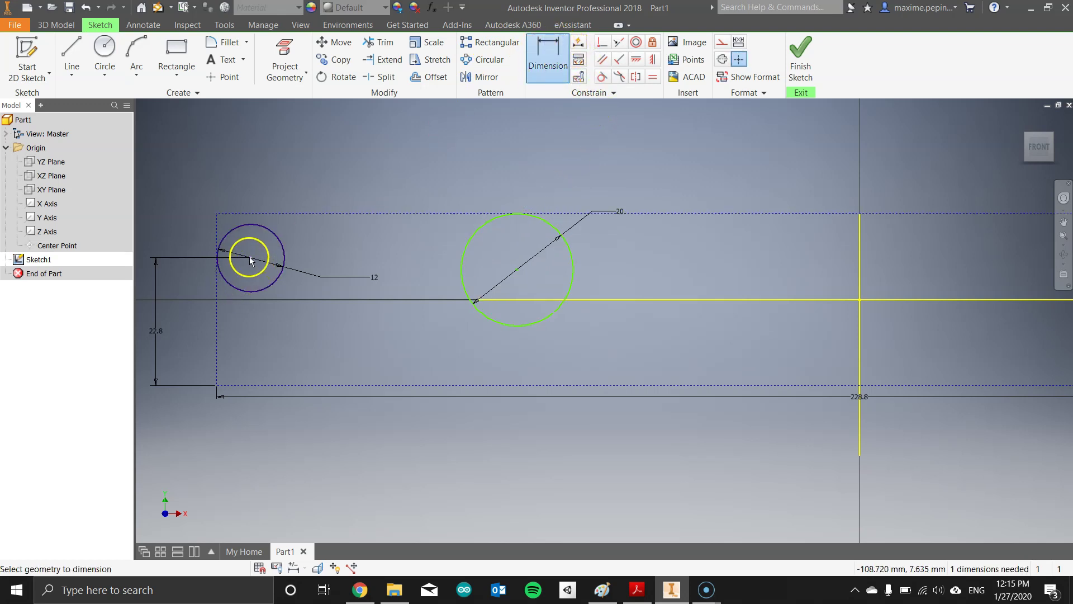
click(516, 270)
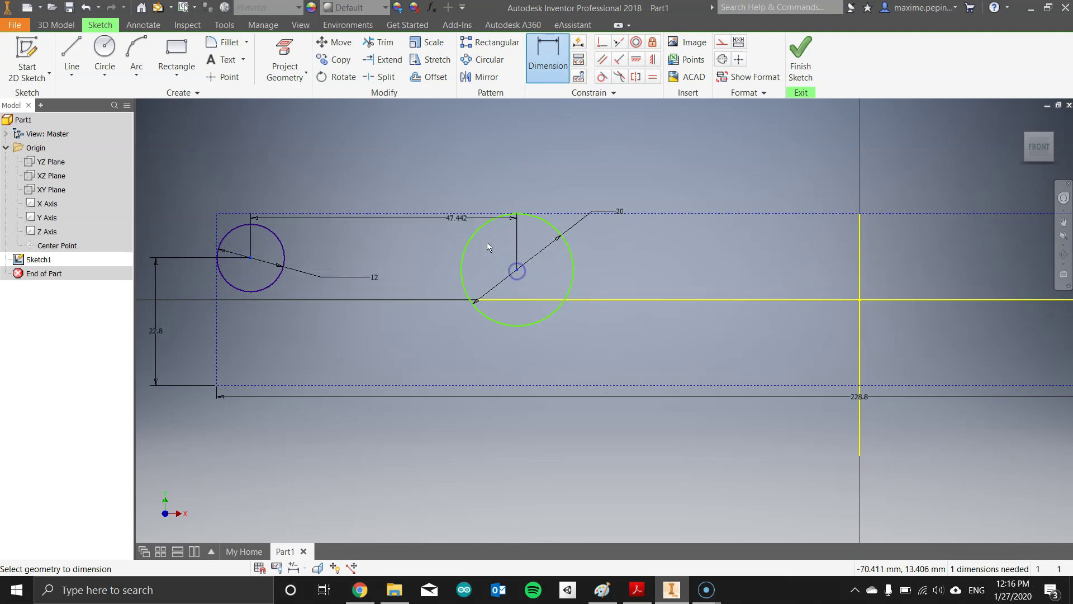
click(391, 161)
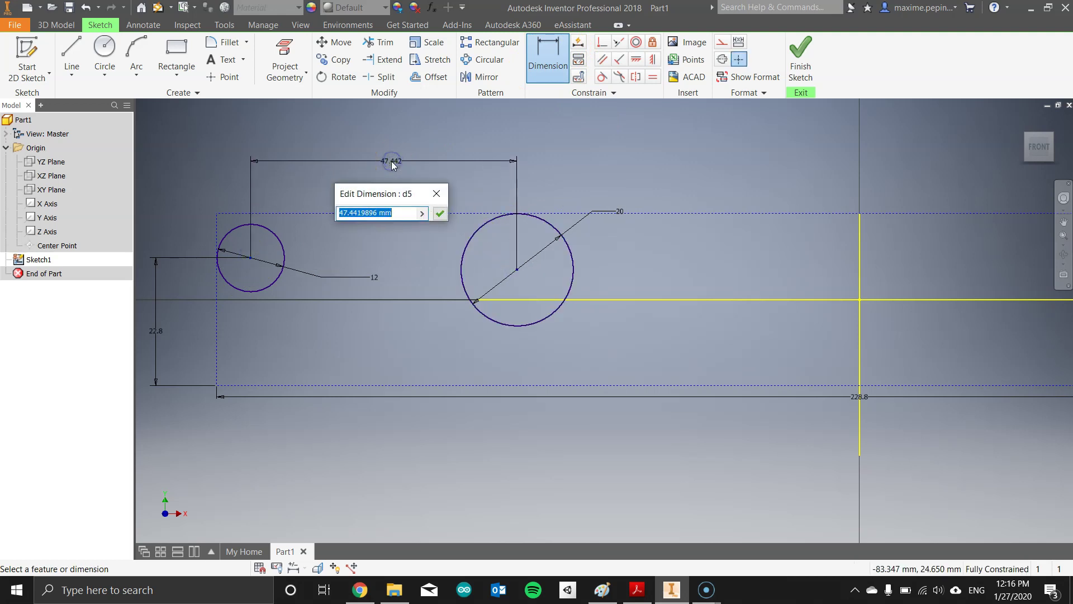
key(Return)
key(Escape)
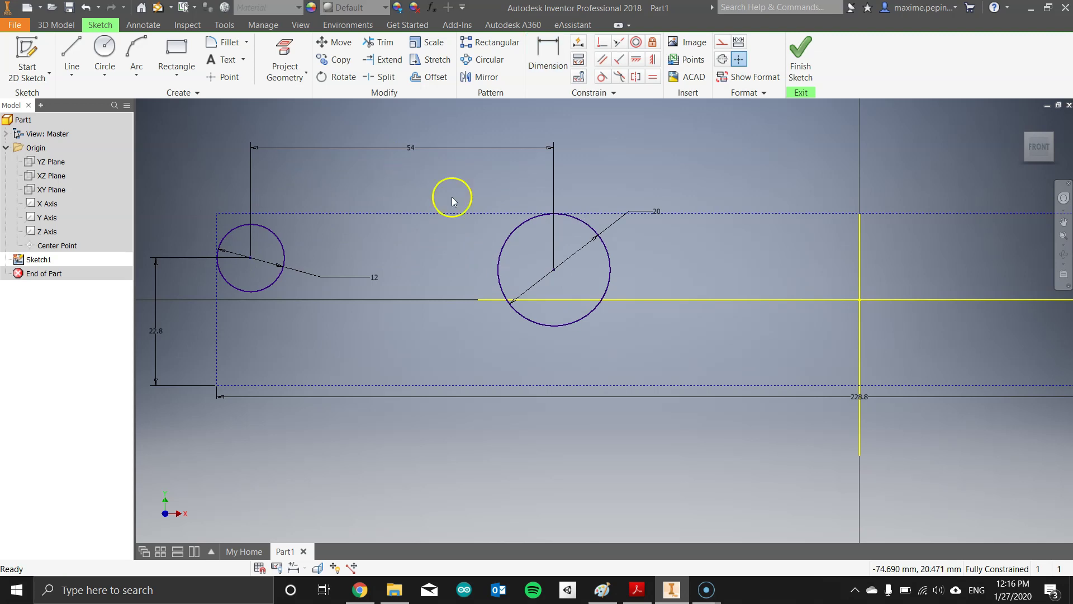
Step: Examine the PDF plan sheets and the annotated Paint copy for the right end arc's radius and position, and return to the Inventor sketch
scroll(689, 316, up, 2)
mouse_move(692, 320)
middle_down()
mouse_move(606, 347)
mouse_move(517, 349)
middle_up()
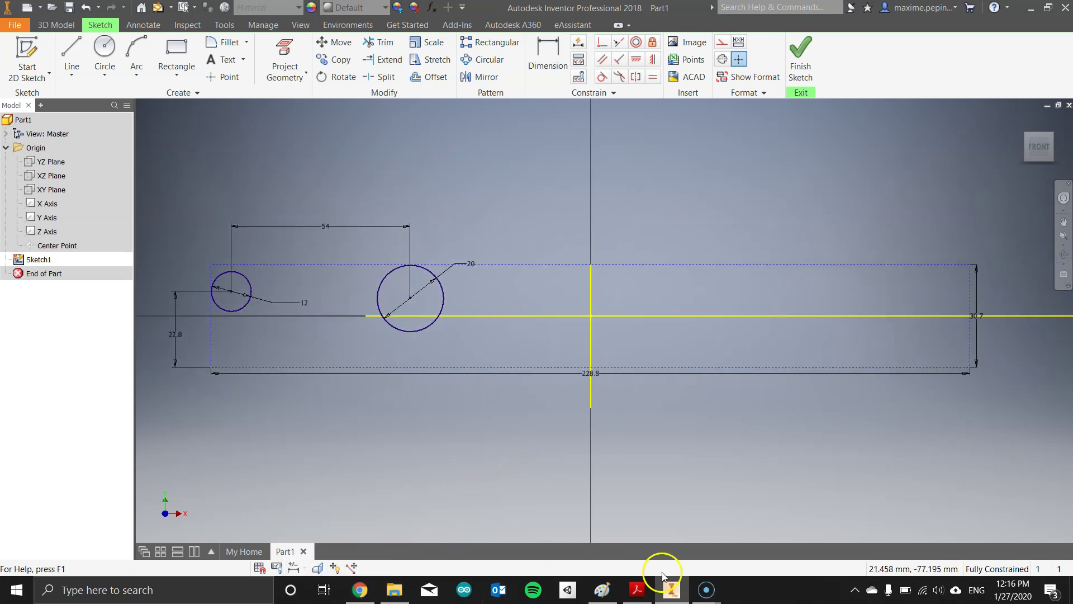
click(637, 589)
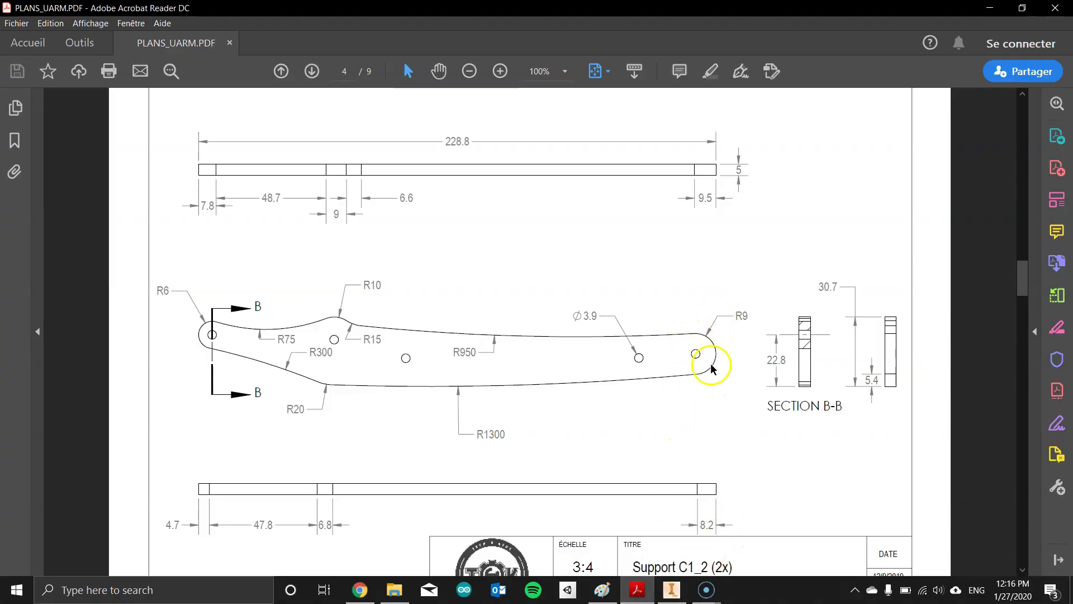
click(602, 590)
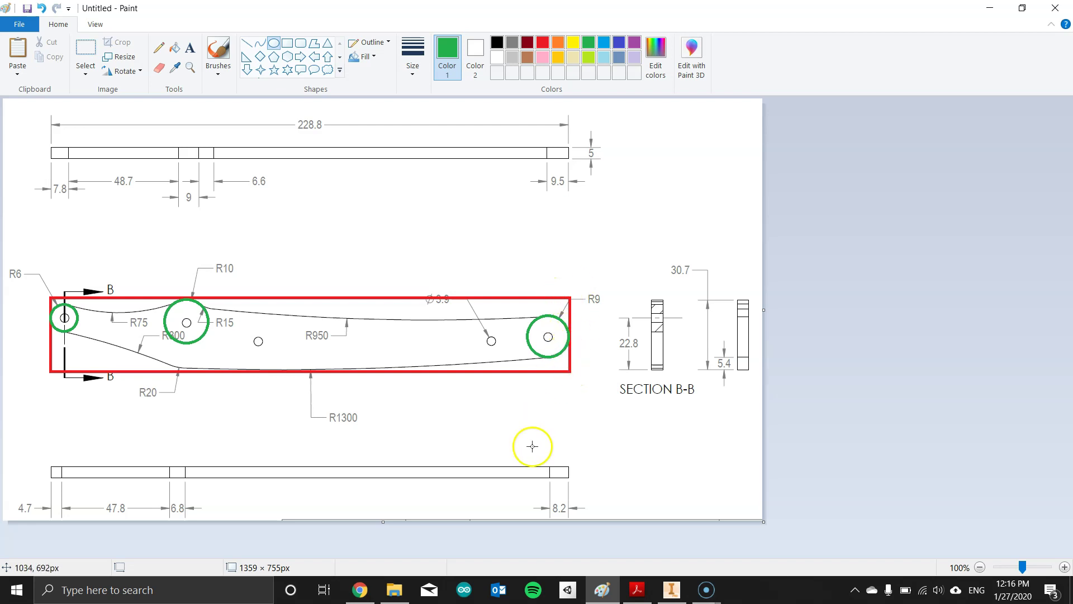
click(637, 590)
scroll(695, 342, down, 10)
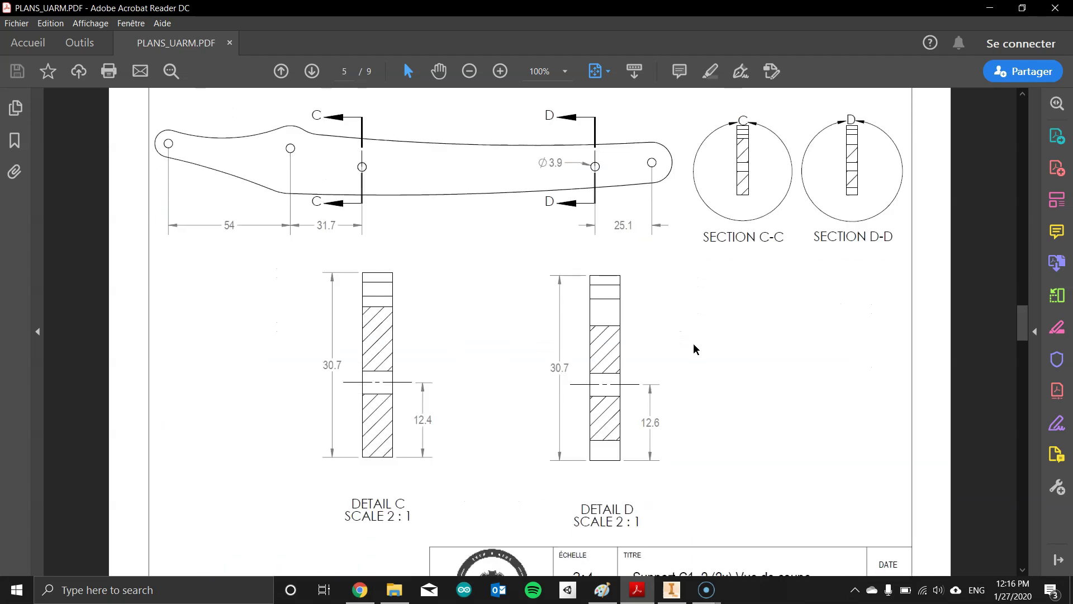
scroll(695, 348, up, 1)
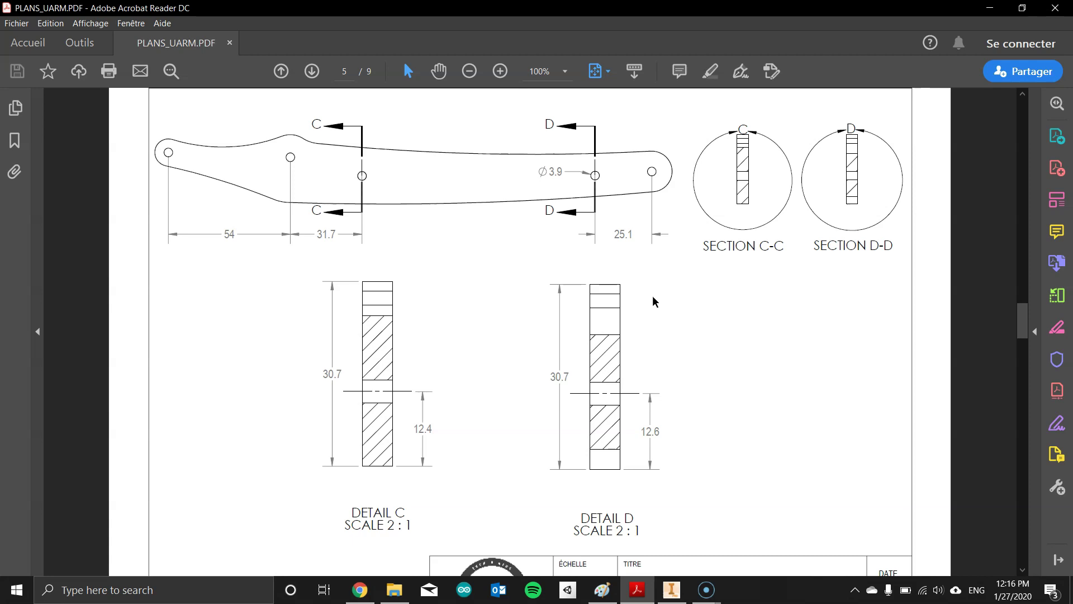
scroll(675, 250, up, 2)
scroll(676, 248, up, 10)
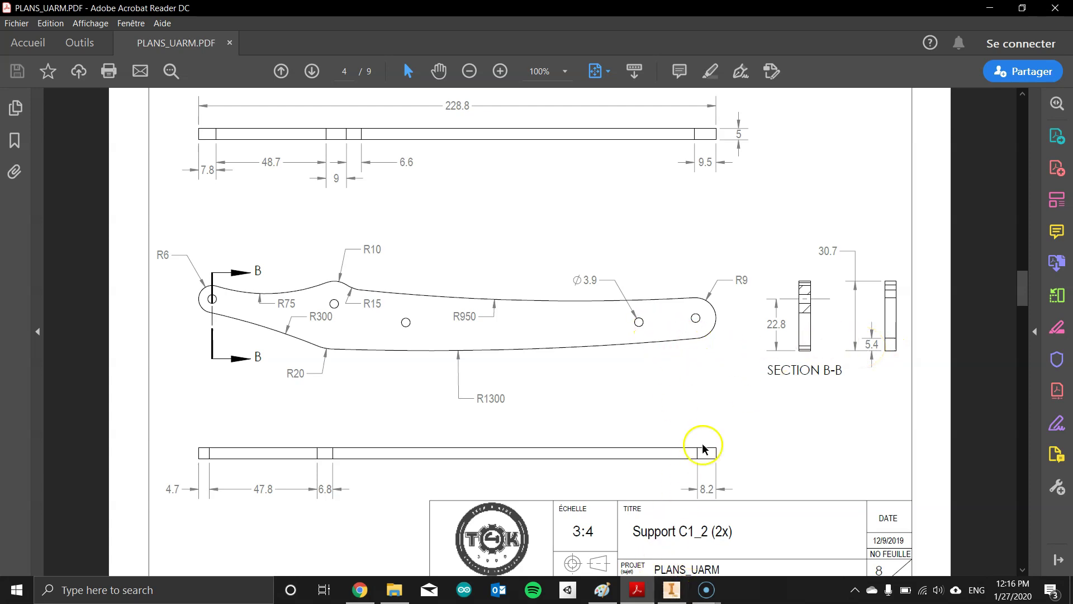
click(672, 590)
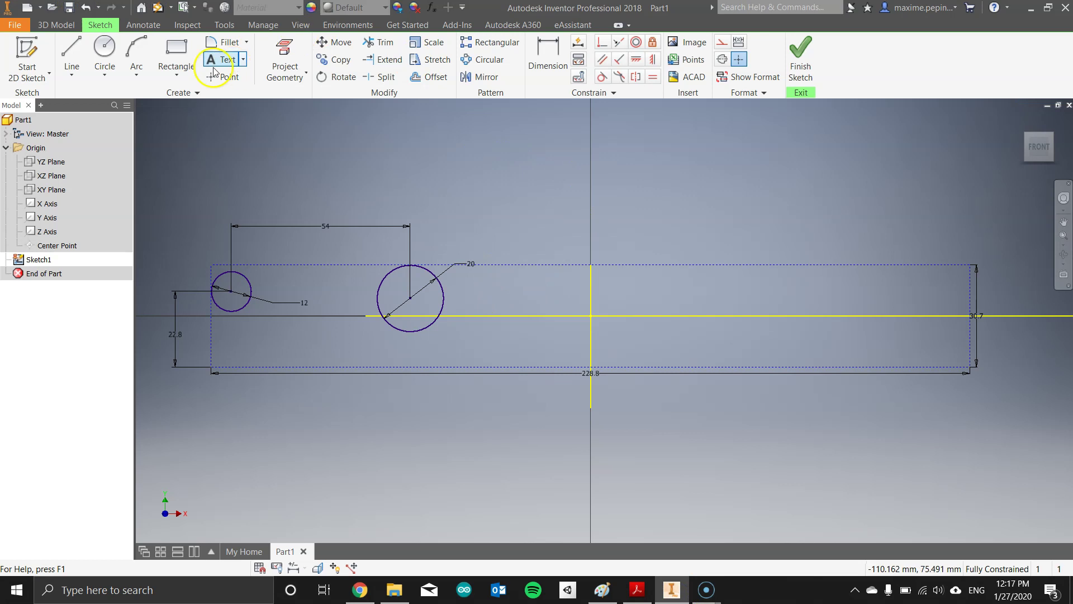
Step: Draw an 18 mm diameter circle and place it inside the construction rectangle near its right end
click(104, 51)
click(803, 230)
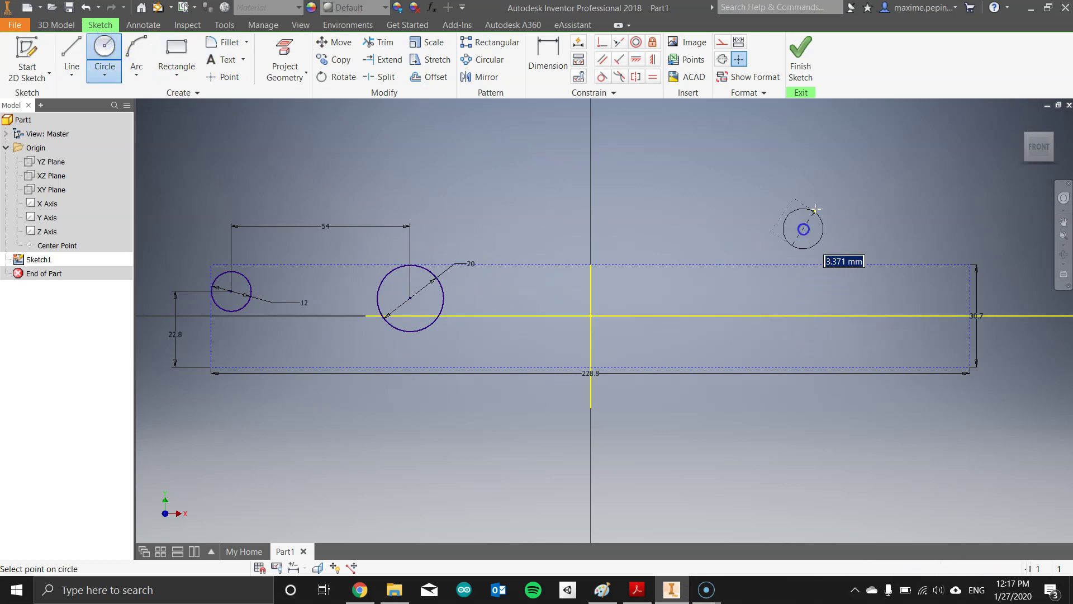
text(18)
key(Return)
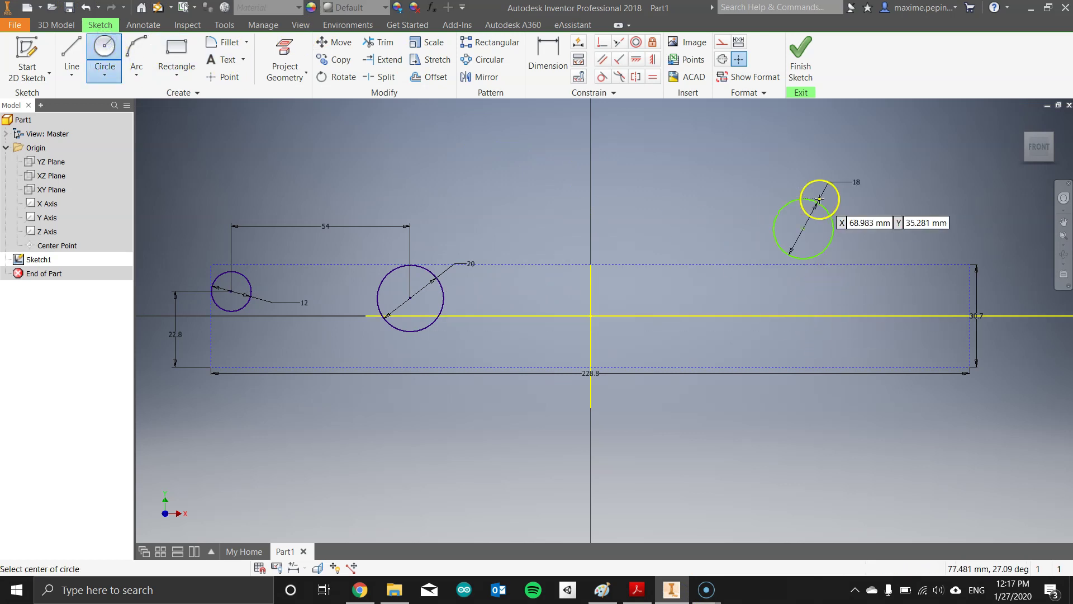
drag(803, 229, 913, 322)
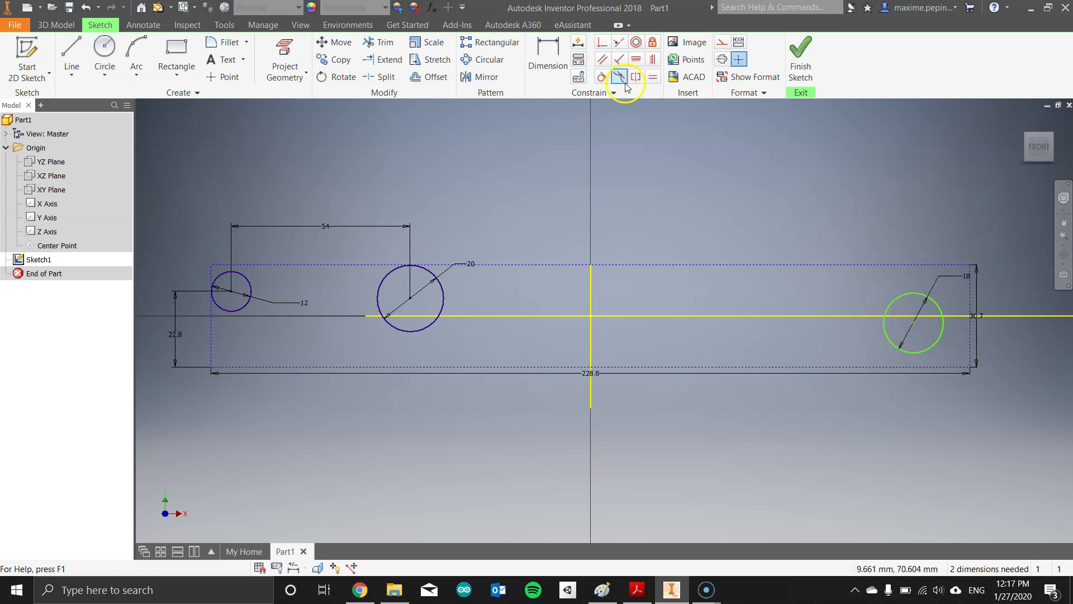
Step: Make the 18 mm circle tangent to the rectangle's right edge
click(603, 76)
click(934, 300)
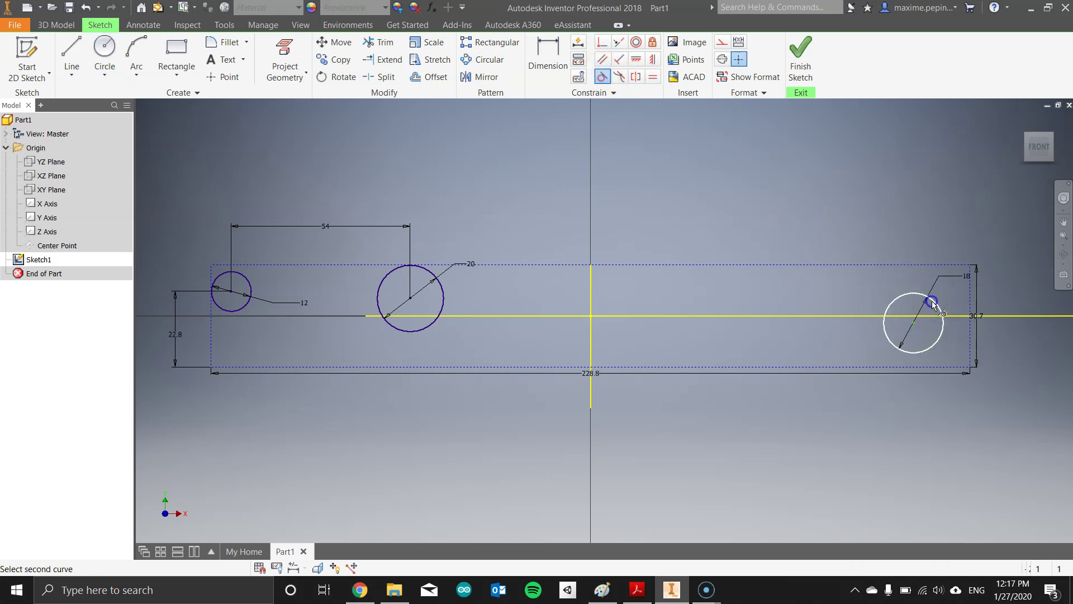
click(971, 296)
key(Escape)
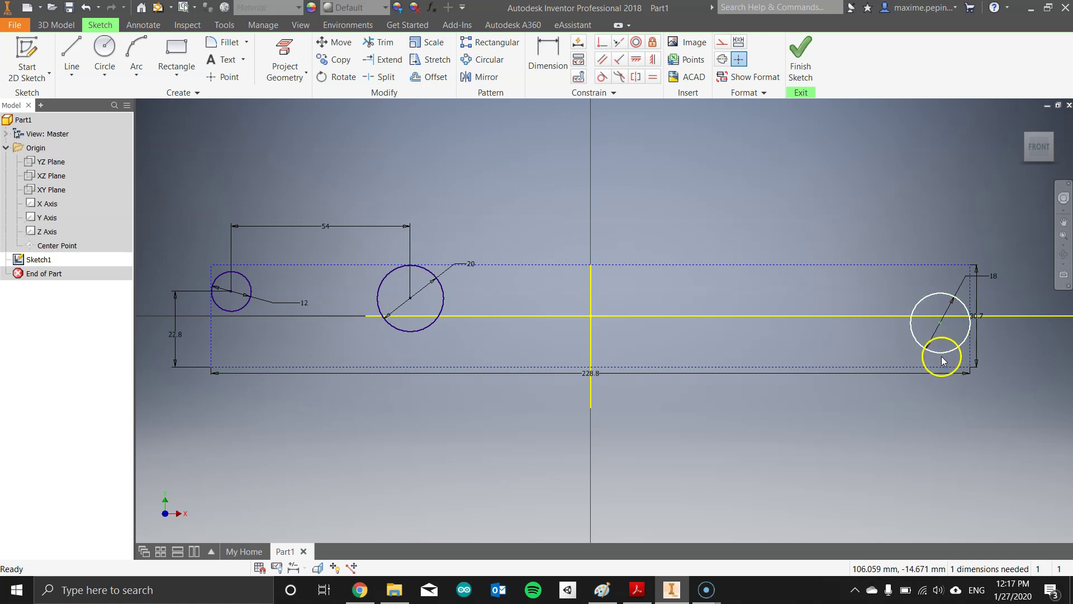
Step: Dimension the 18 mm circle's centre 9+5.4 mm above the rectangle's bottom edge and place that dimension outside the rectangle
key(d)
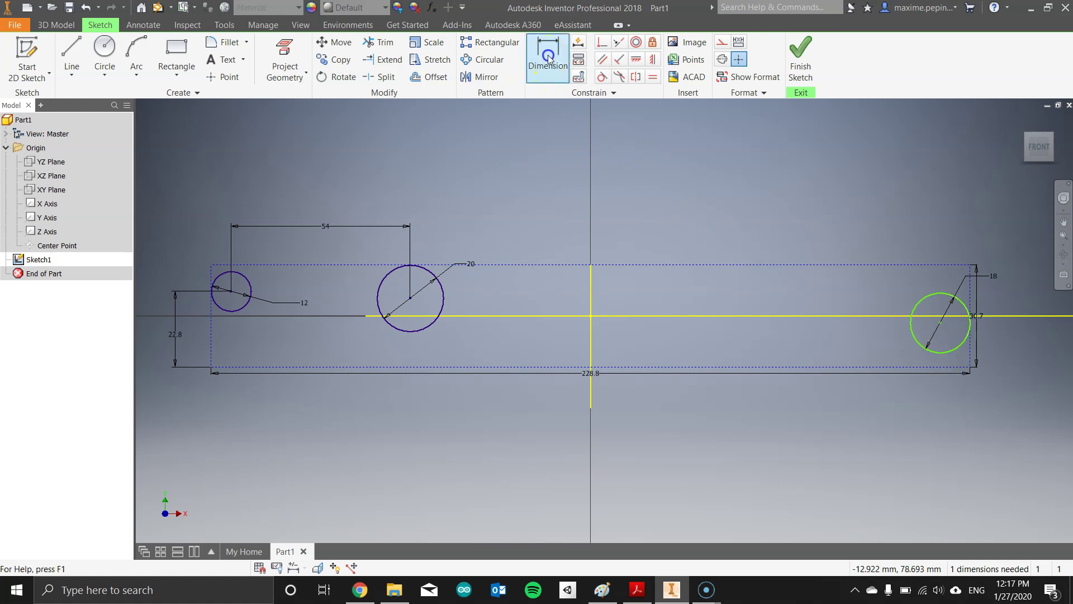
click(948, 355)
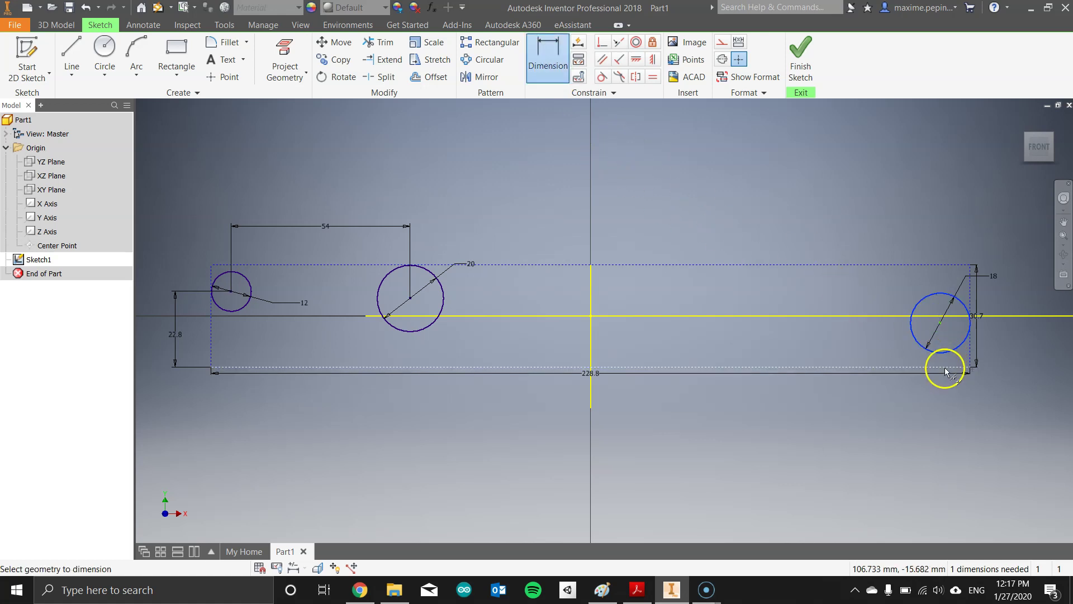
click(947, 367)
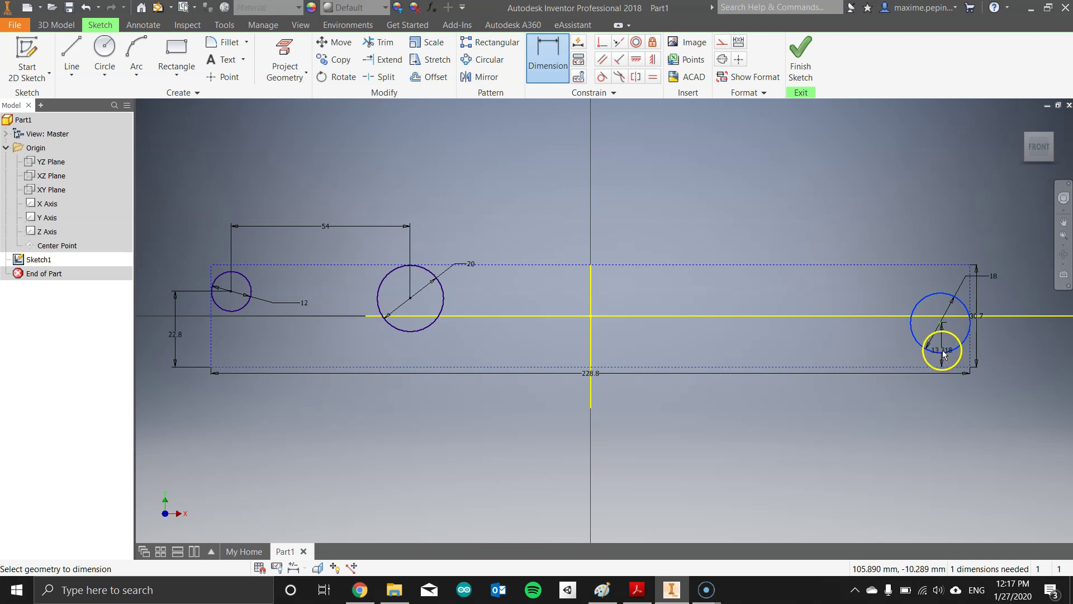
click(943, 355)
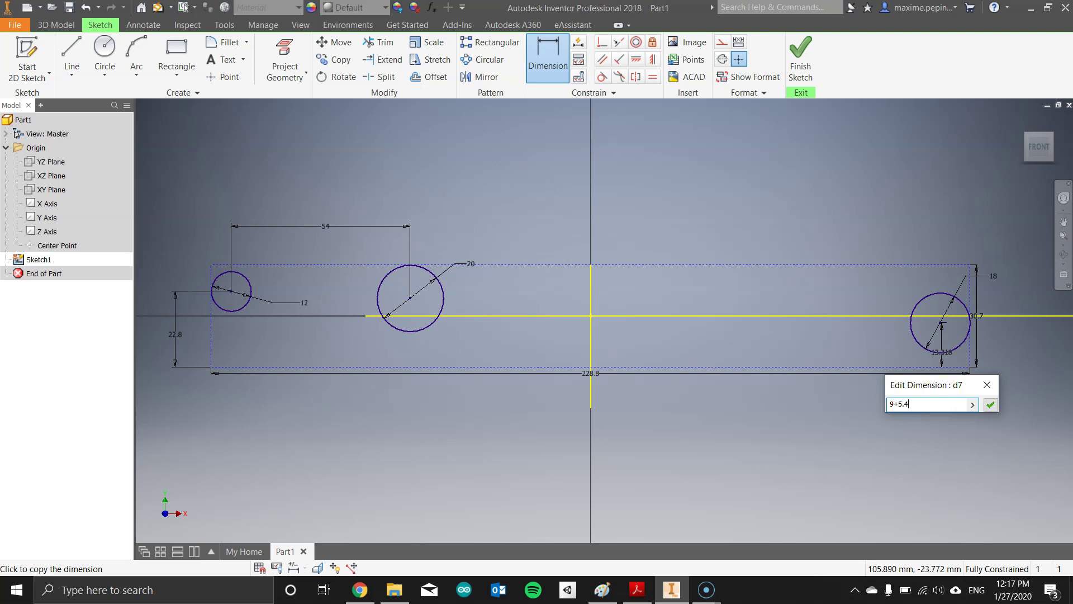
key(Return)
key(Escape)
click(987, 367)
drag(953, 345, 1006, 350)
click(965, 446)
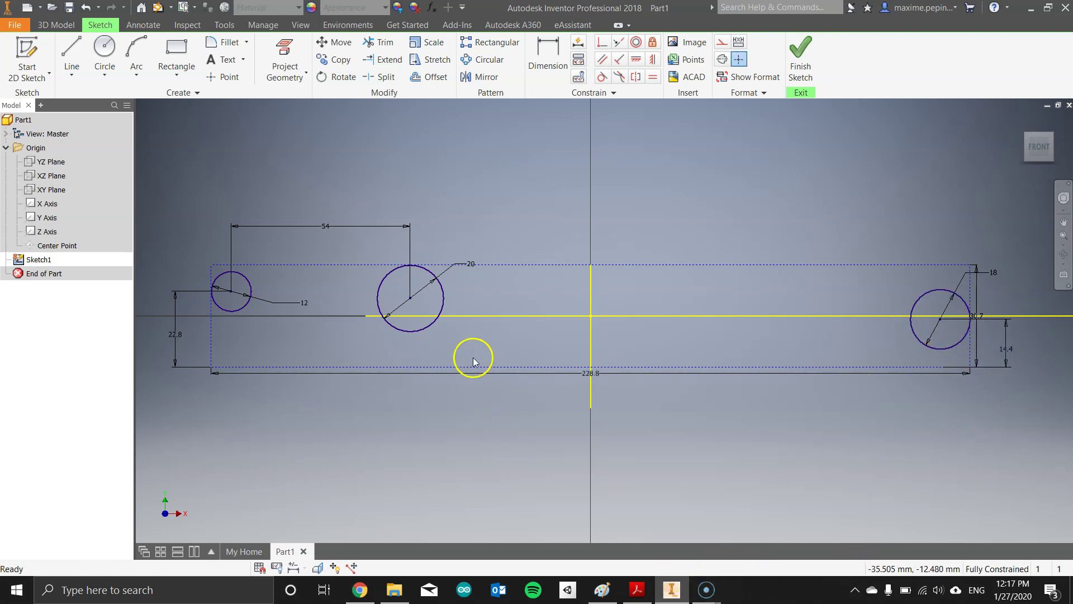
Step: Finish the sketch and extrude the 12, 20 and 18 mm circles symmetrically by 5 mm
click(794, 57)
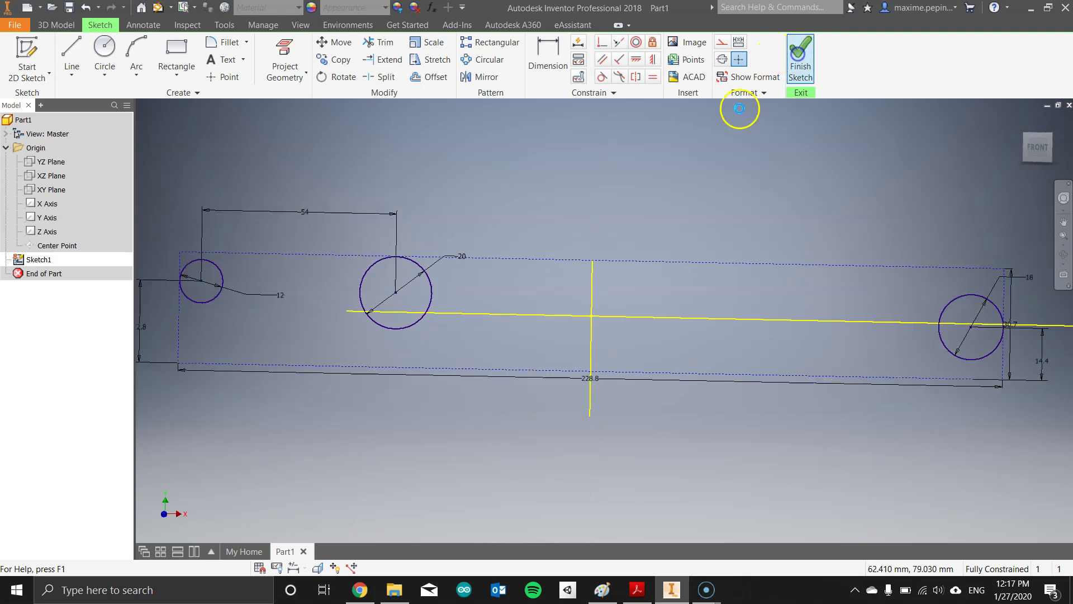
click(72, 56)
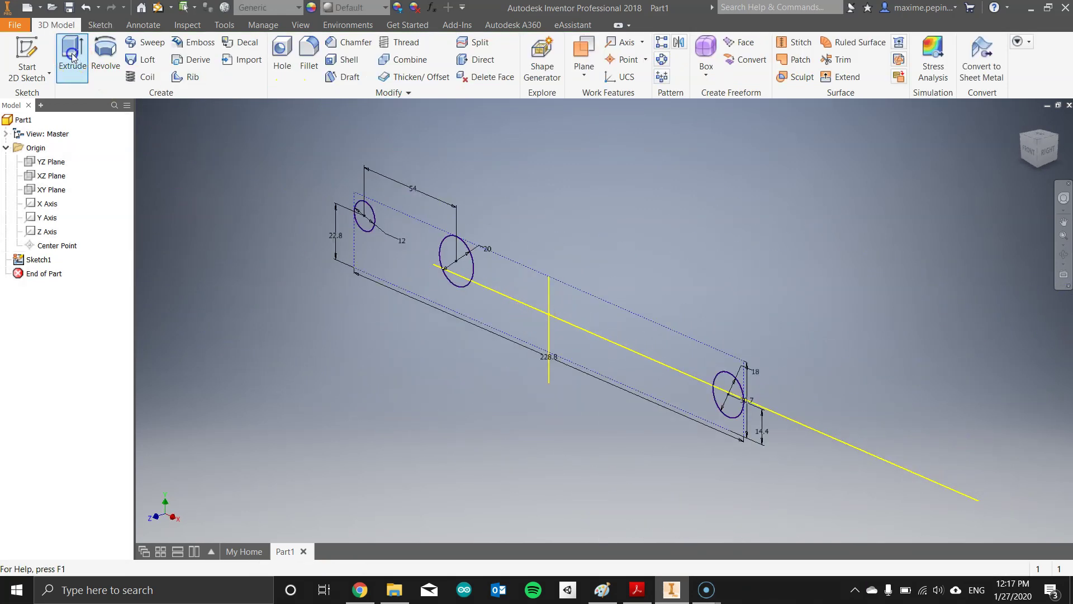
click(457, 250)
click(713, 376)
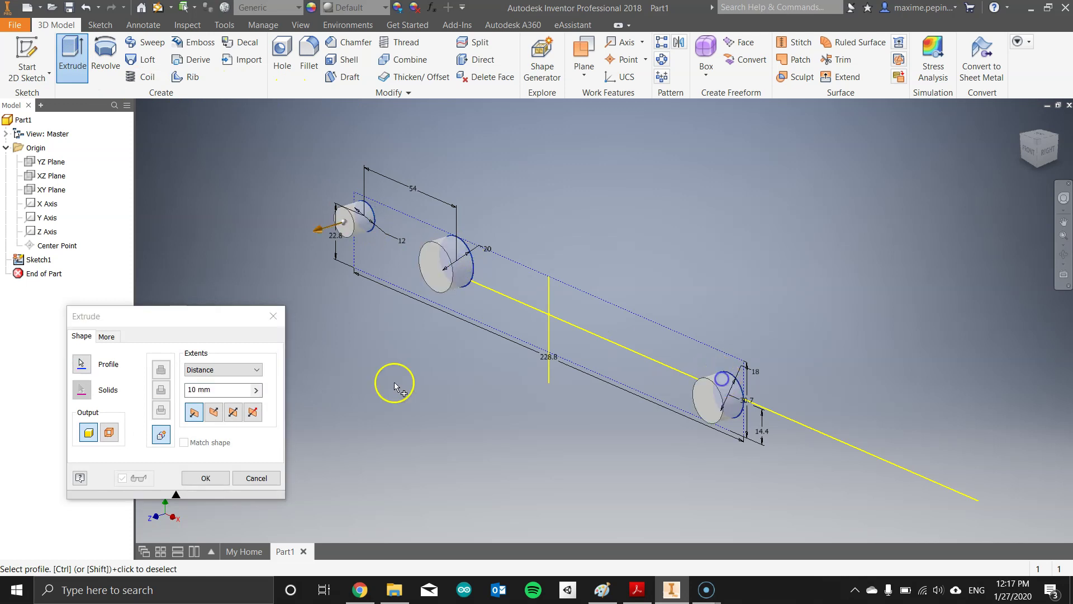
click(233, 412)
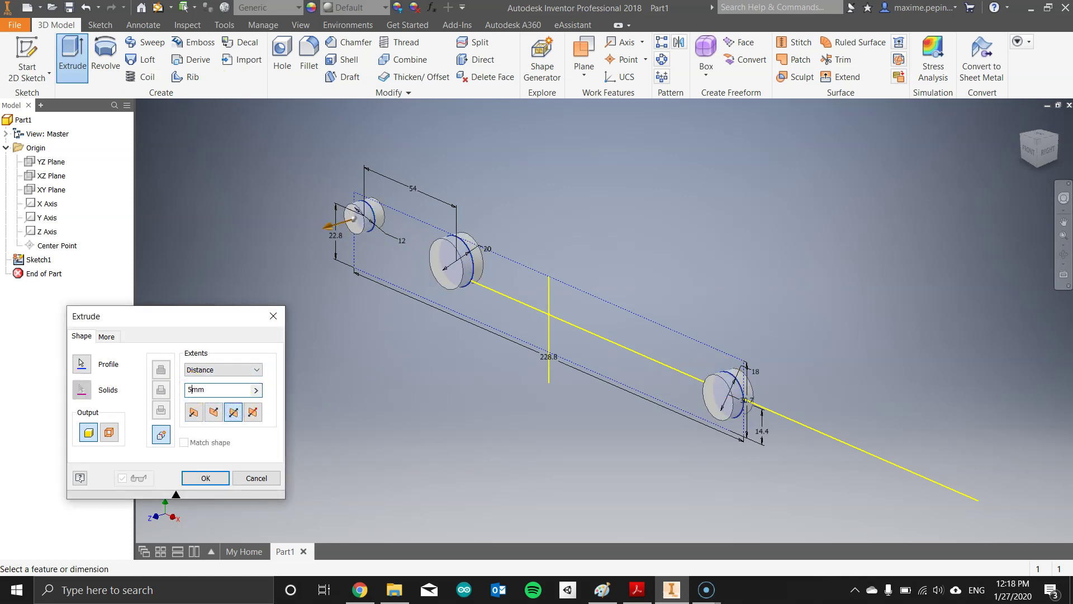
key(Return)
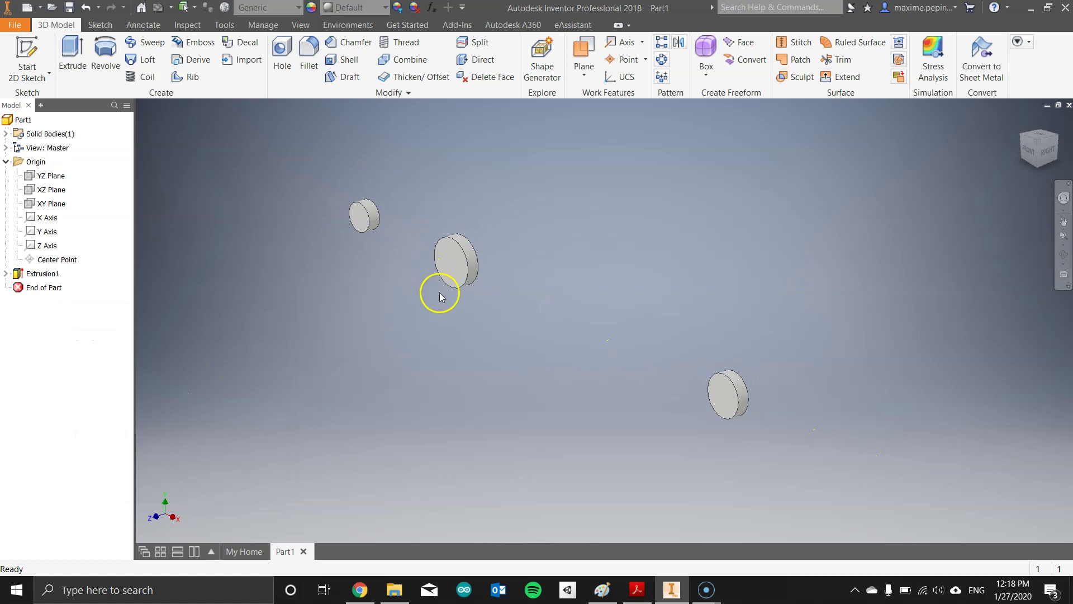
Step: In the annotated Paint plan, draw three orange vertical lines projecting the 9, 6.6 and 9.5 dimension limits from the top view onto the outline
shift+middle_drag(467, 334, 503, 347)
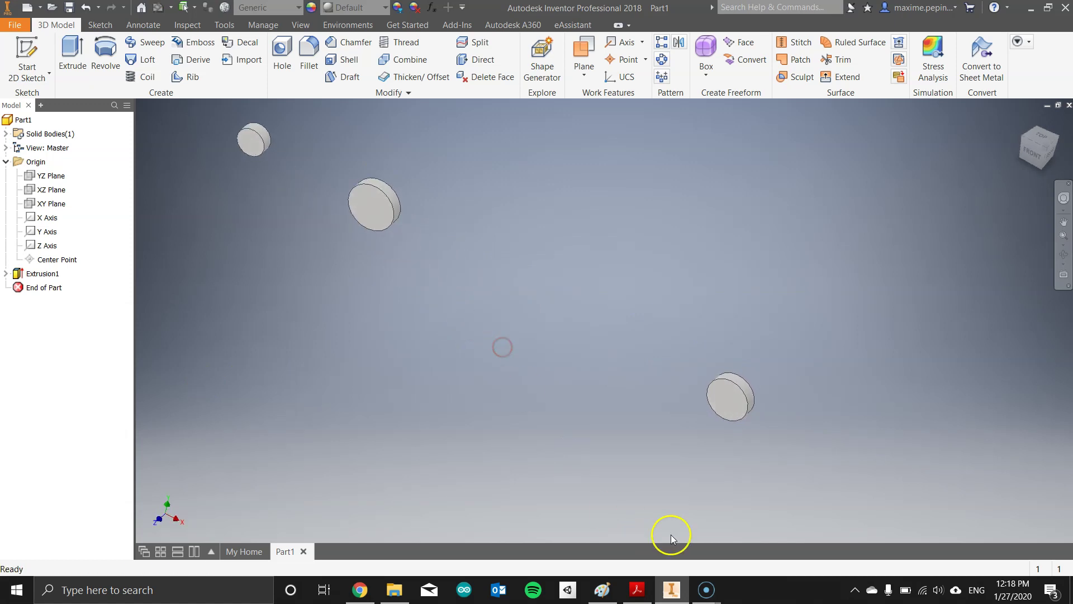
click(602, 589)
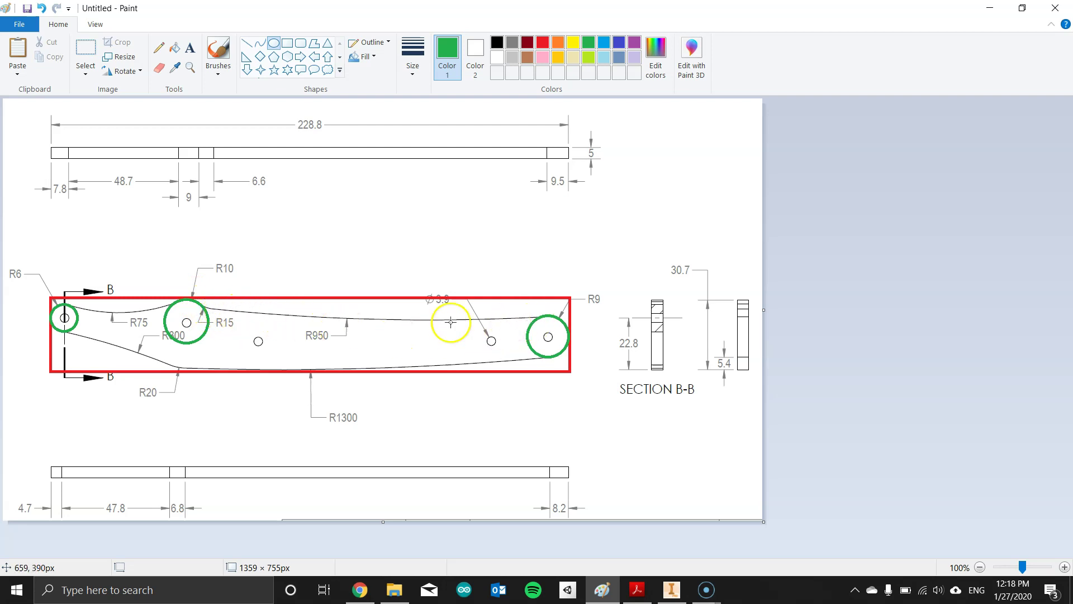
click(247, 43)
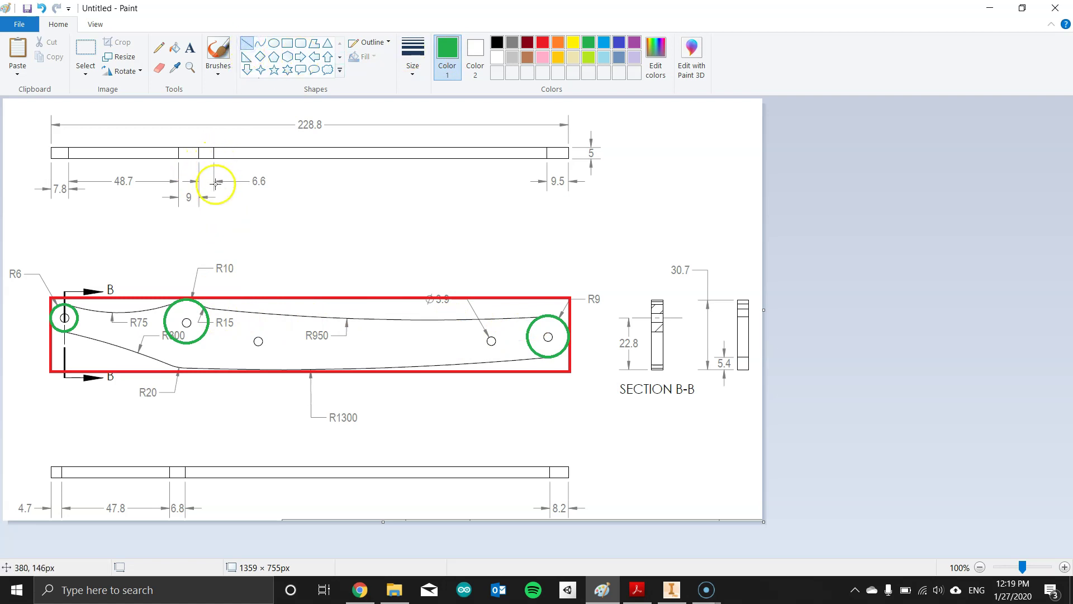
click(557, 43)
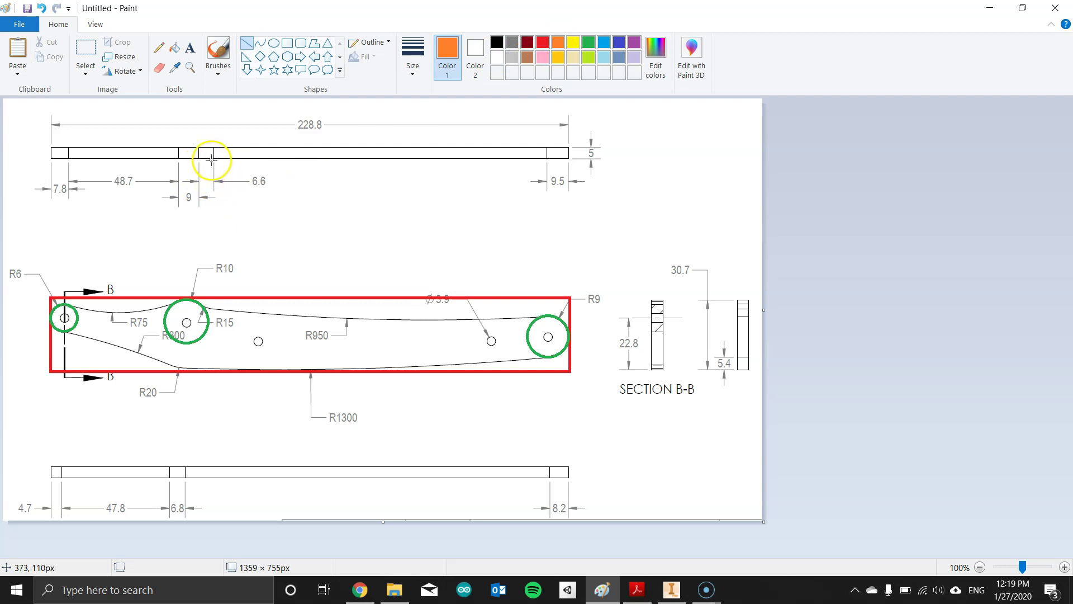
shift+drag(214, 157, 226, 258)
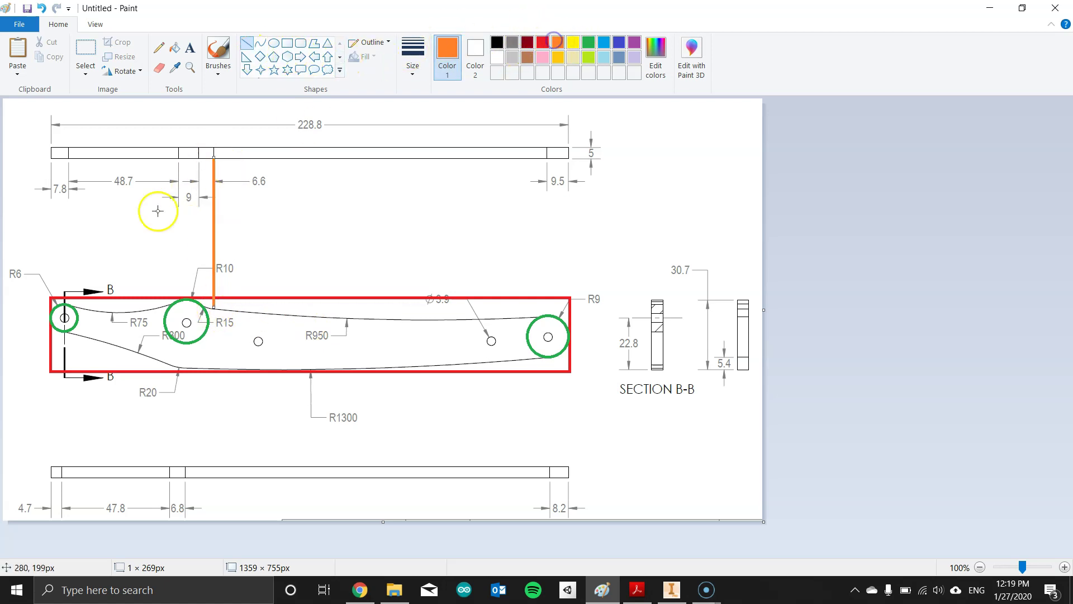
mouse_move(198, 159)
shift+mouse_down()
mouse_move(190, 262)
mouse_move(203, 298)
shift+mouse_up()
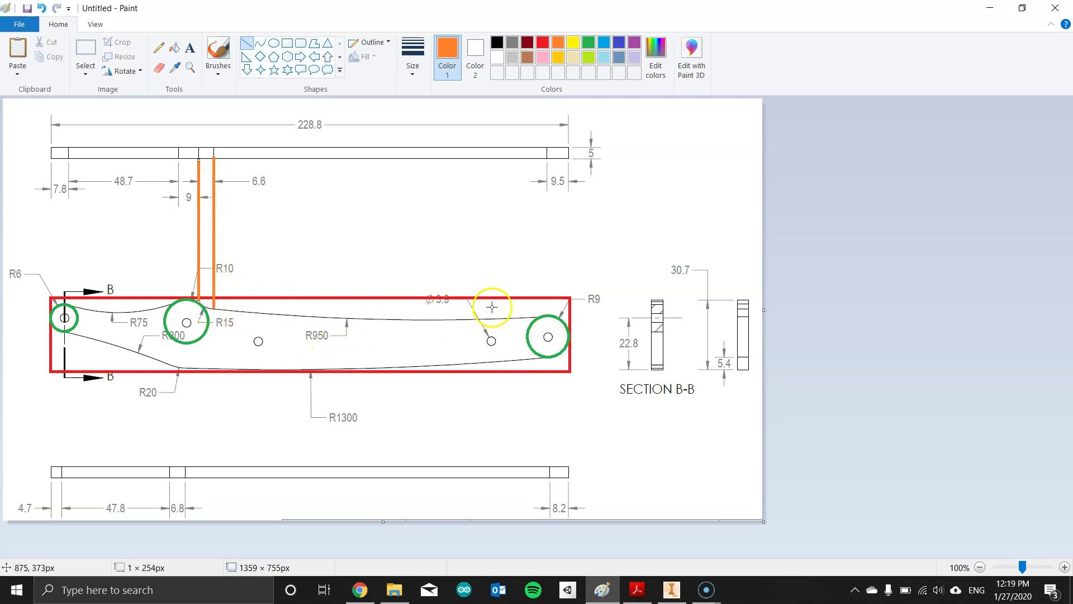
shift+drag(547, 152, 558, 268)
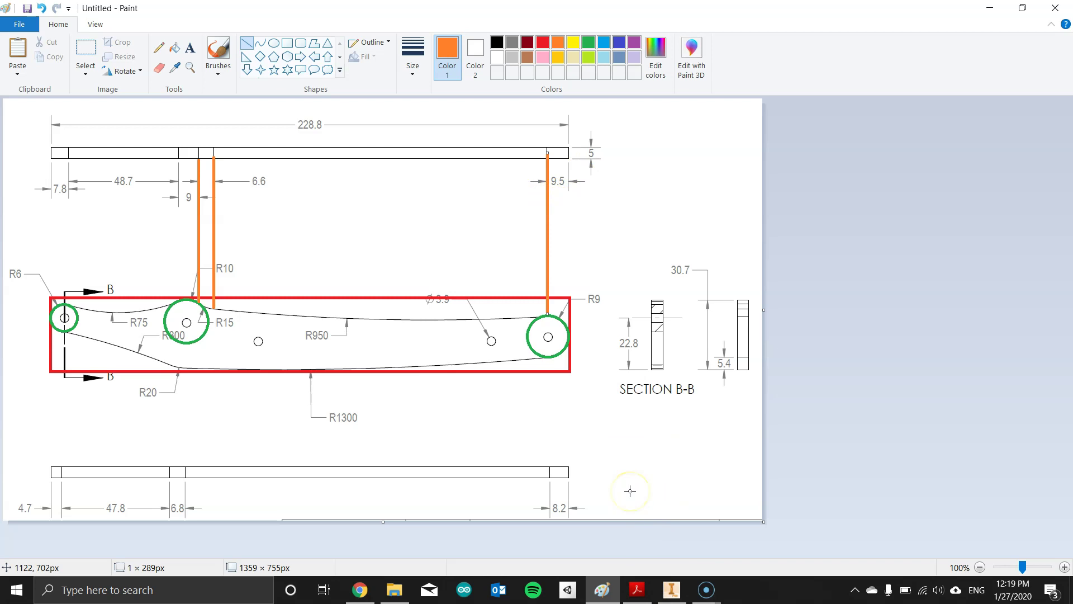
Step: Return to Inventor and start a new sketch on the XY plane
click(672, 588)
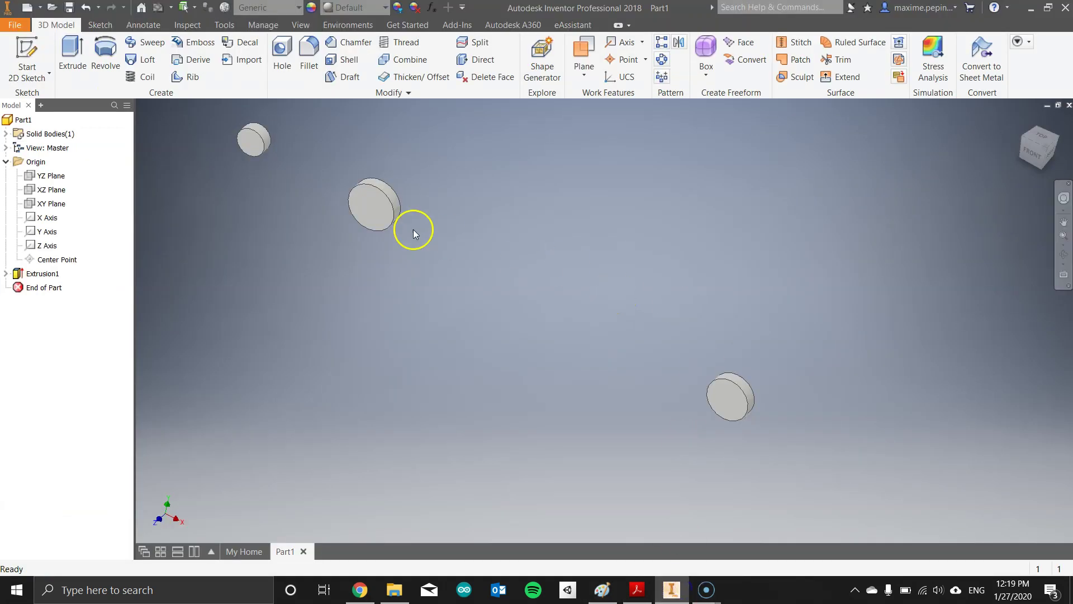
click(20, 73)
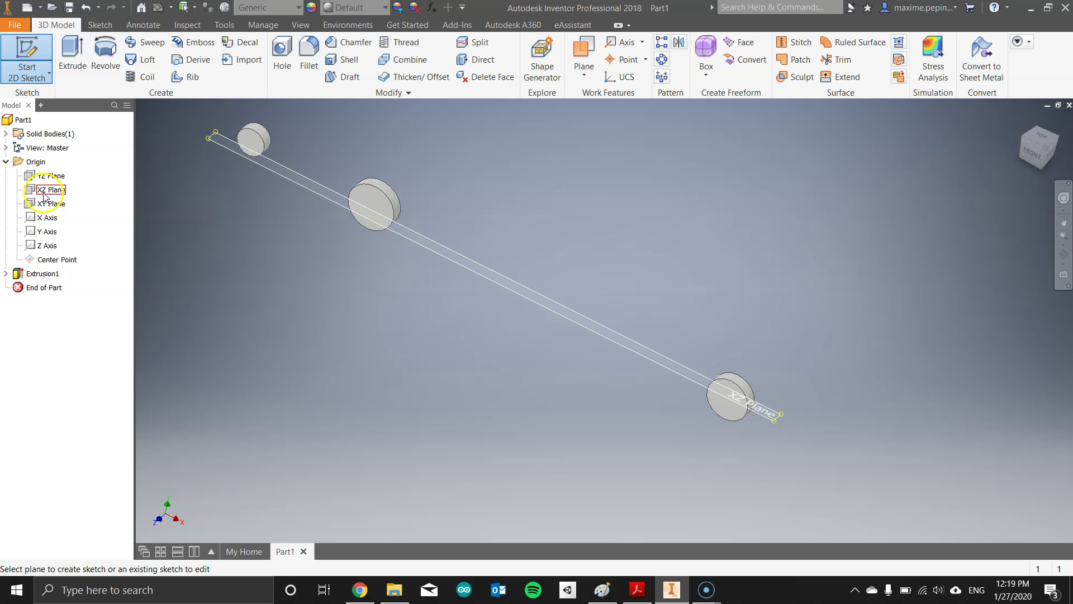
click(49, 205)
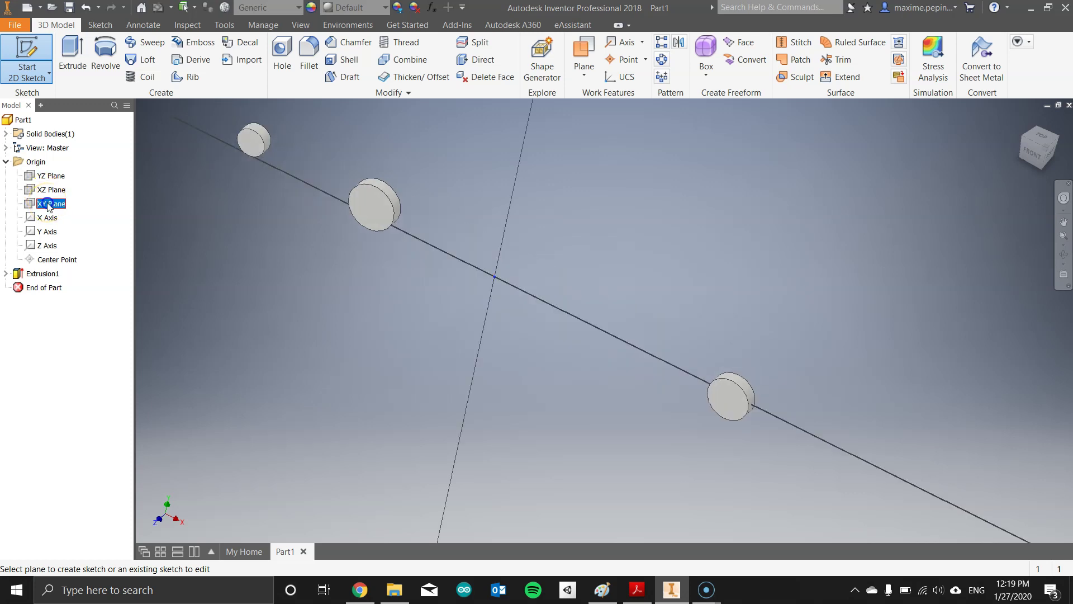
click(161, 56)
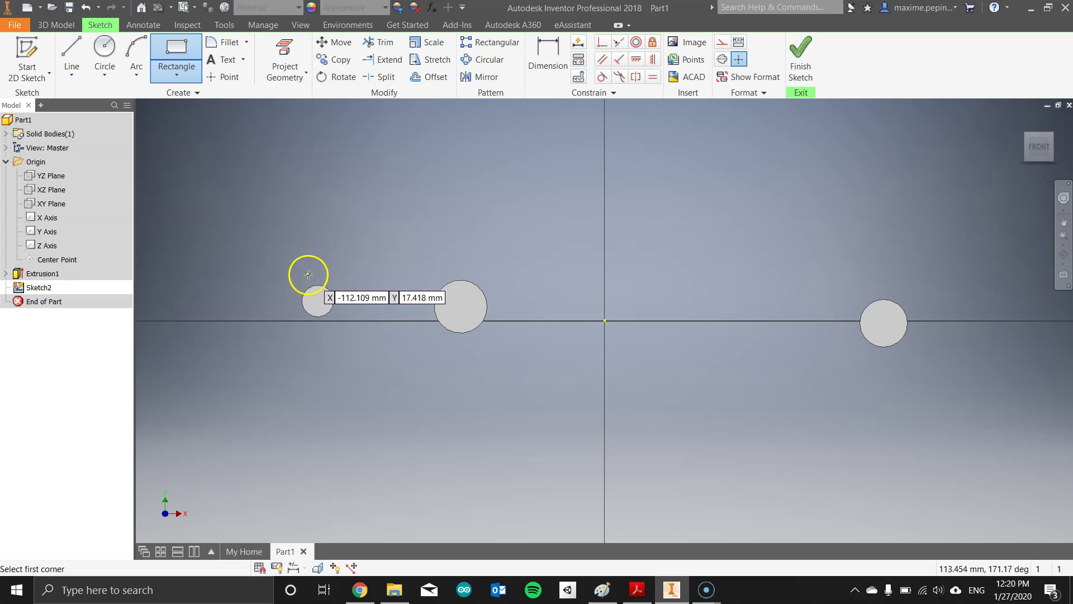
click(255, 152)
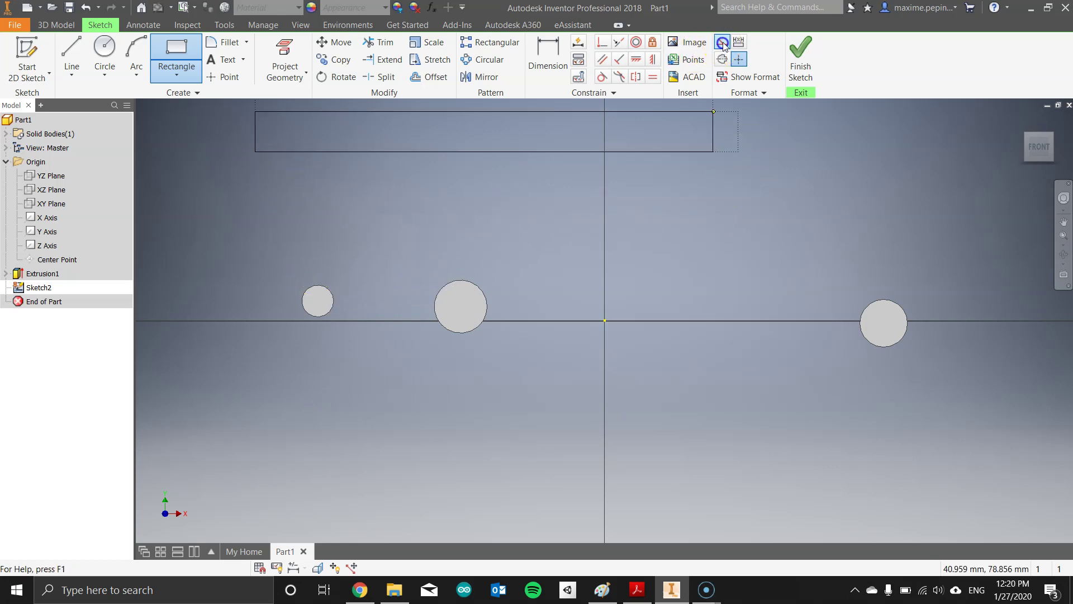
key(Escape)
Step: Draw a 228.8 by 30.7 mm construction rectangle above the extruded discs
click(174, 50)
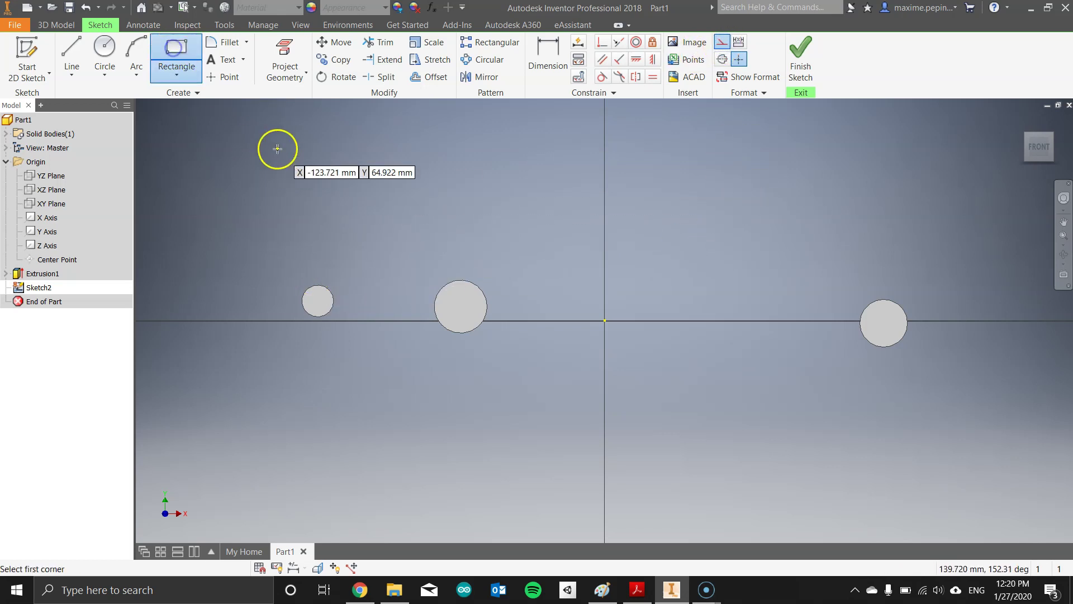
click(276, 148)
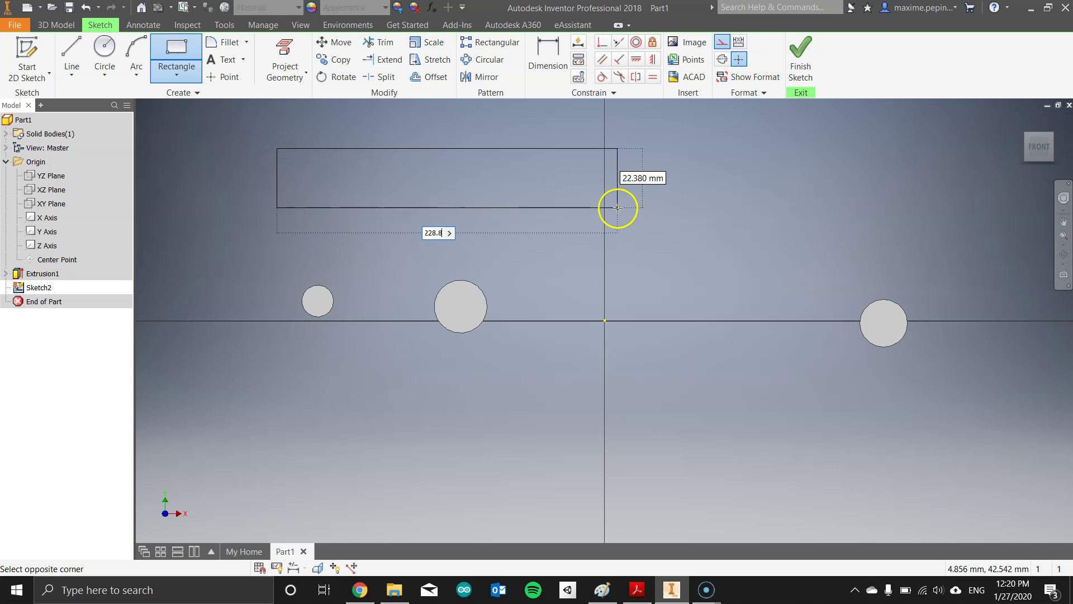
key(Tab)
text(30.7)
key(Return)
key(Escape)
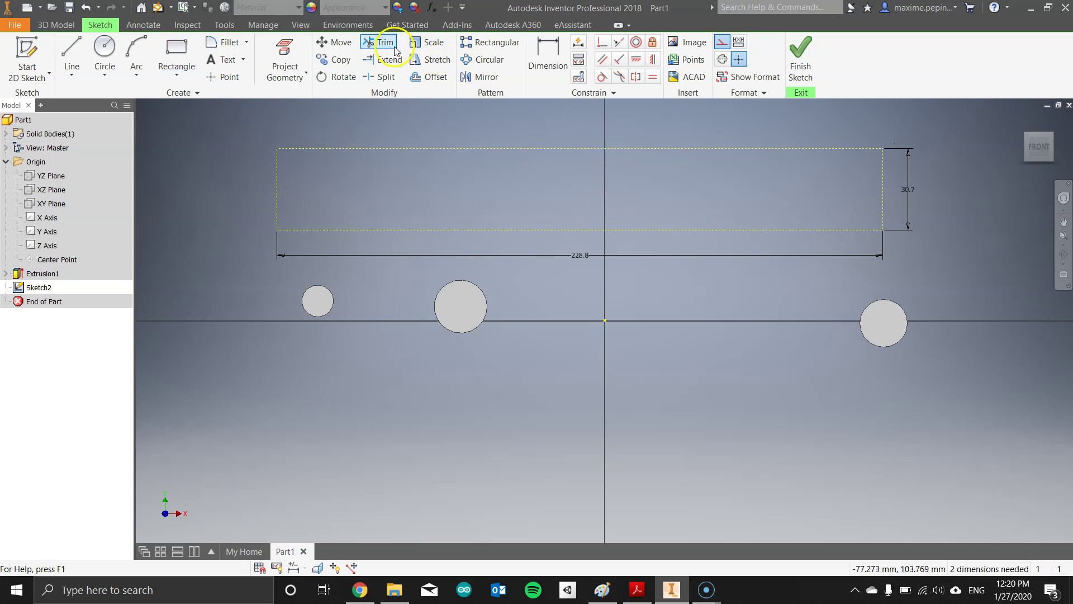
Step: Project the X and Y axes into the sketch and make the rectangle's two short sides symmetric about the Y axis
click(285, 60)
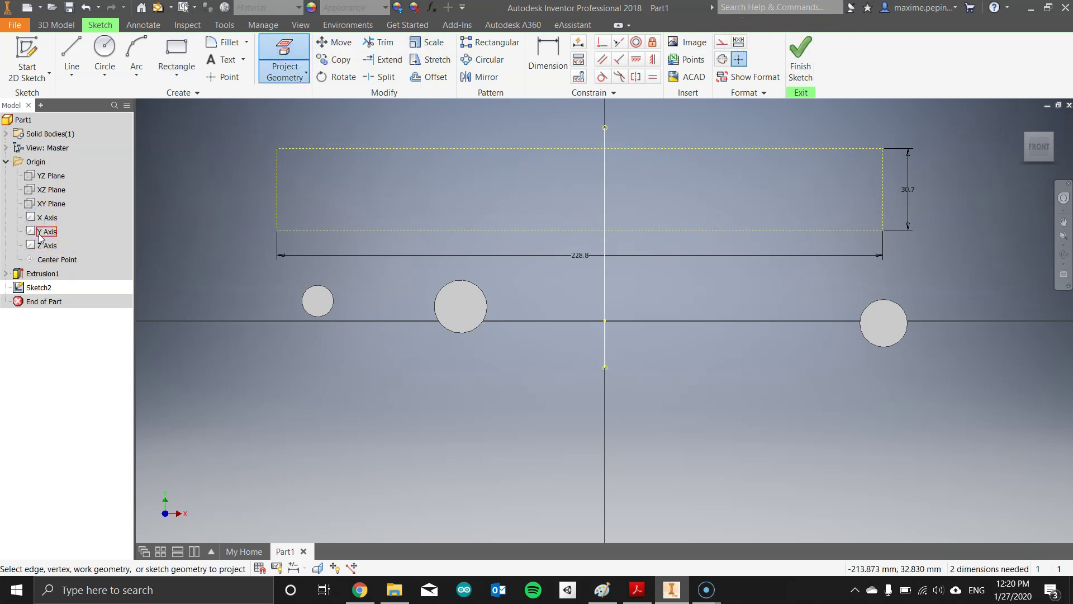
click(45, 218)
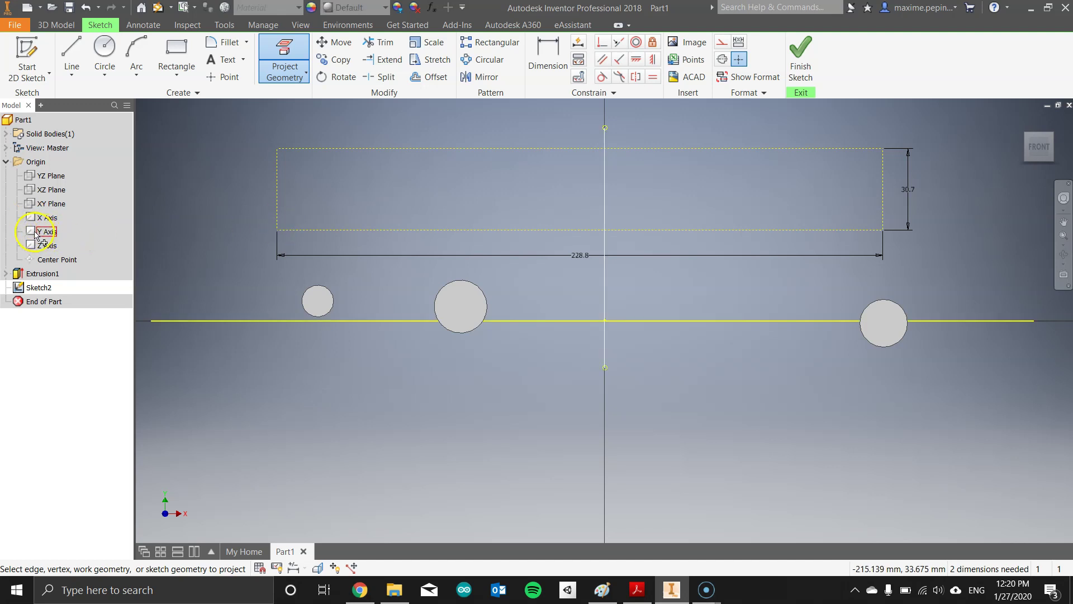
click(636, 77)
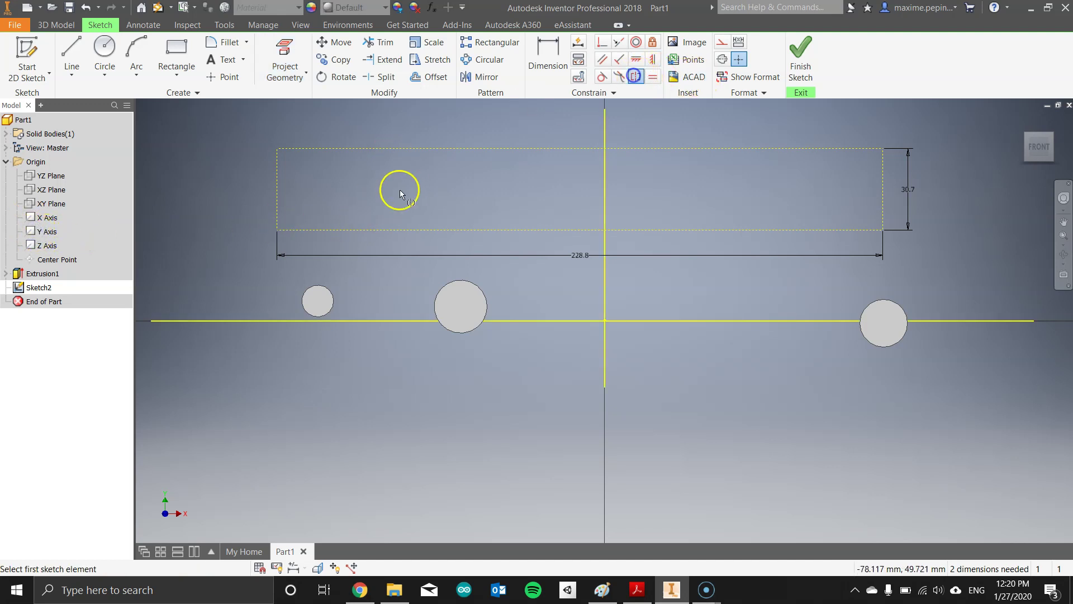
click(279, 177)
click(882, 170)
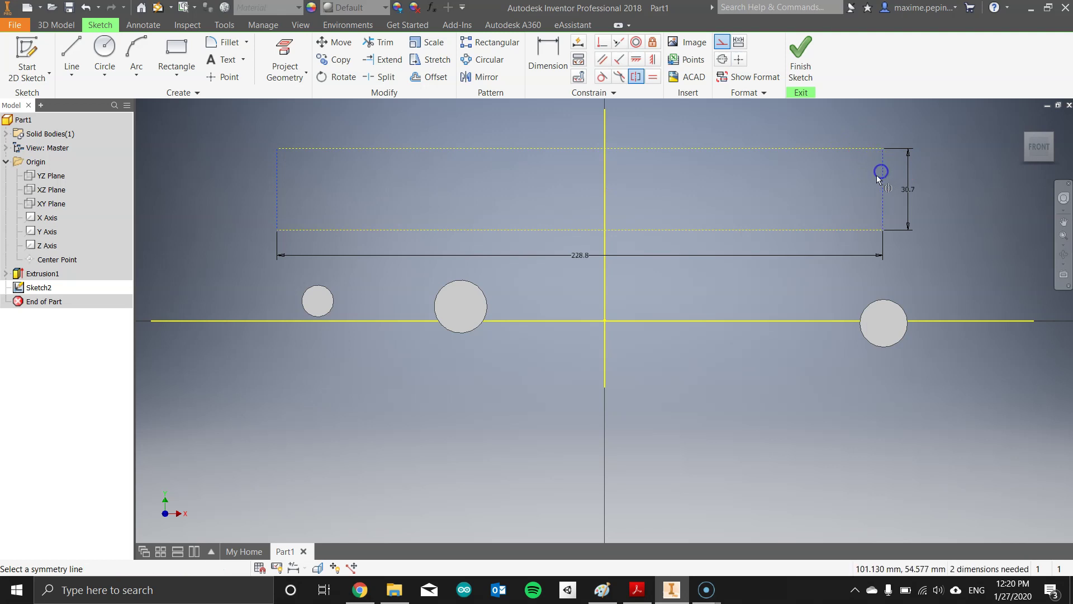
click(604, 180)
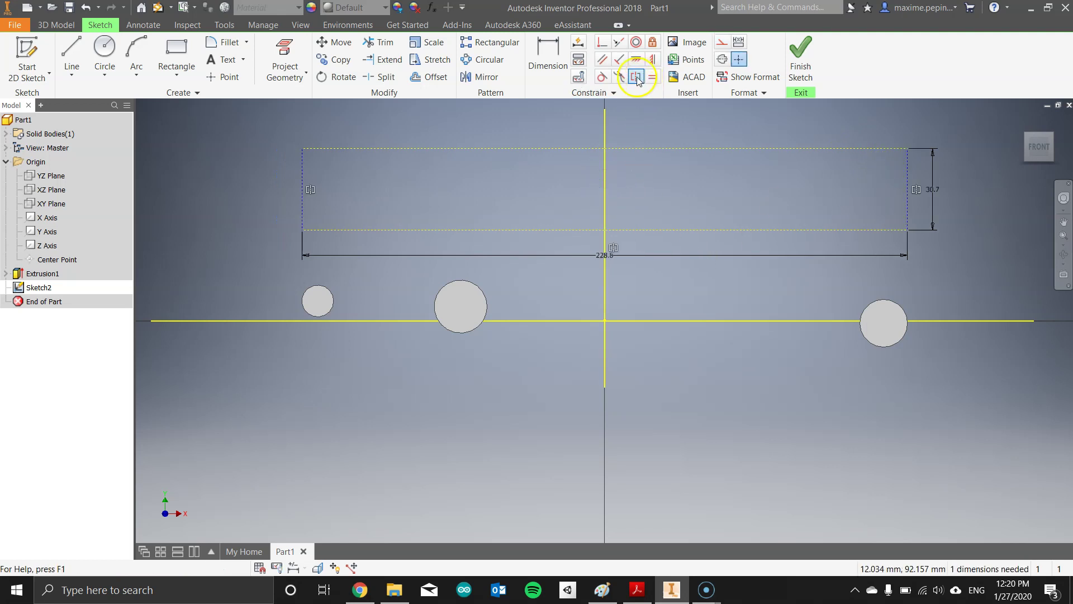
Step: Make the construction rectangle's two long sides symmetric about the X axis
click(629, 153)
click(643, 230)
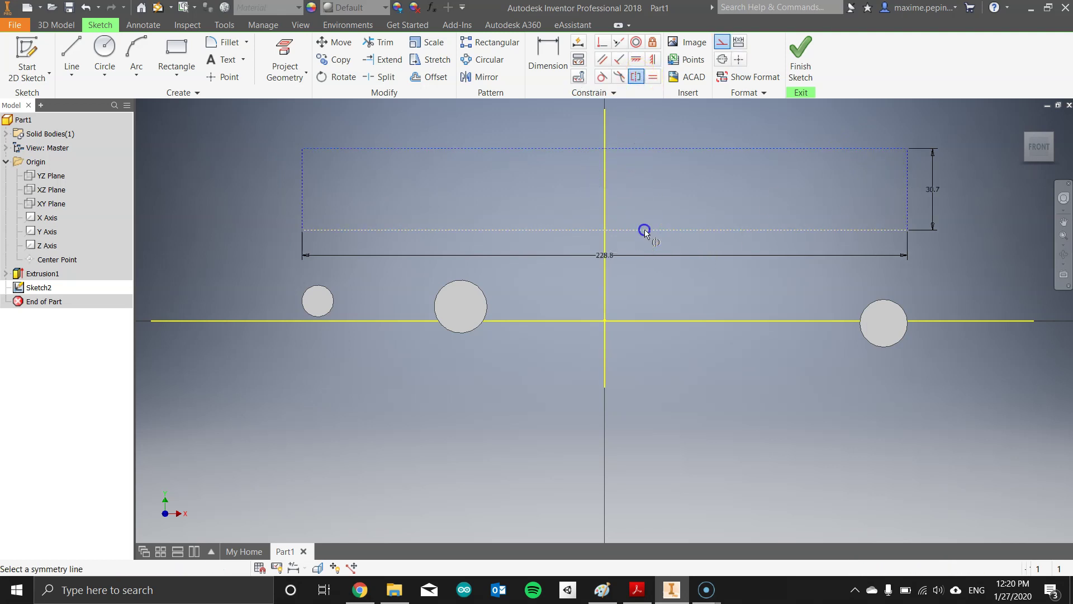
click(659, 321)
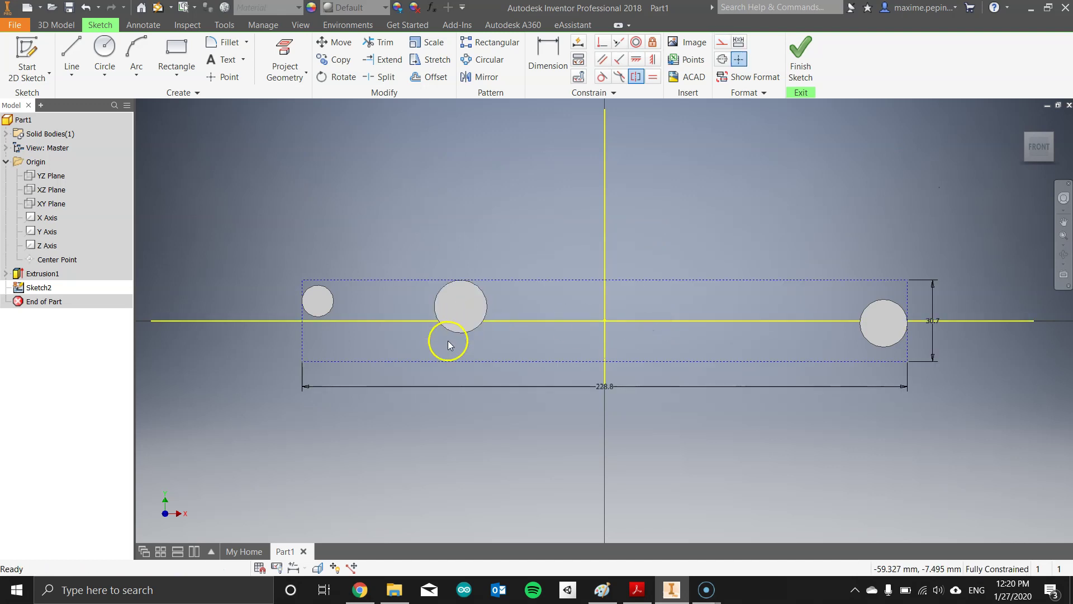
Step: Draw a concave three-point arc of 75 mm radius from the top of the small end disc to the upper edge of the hump disc
click(136, 56)
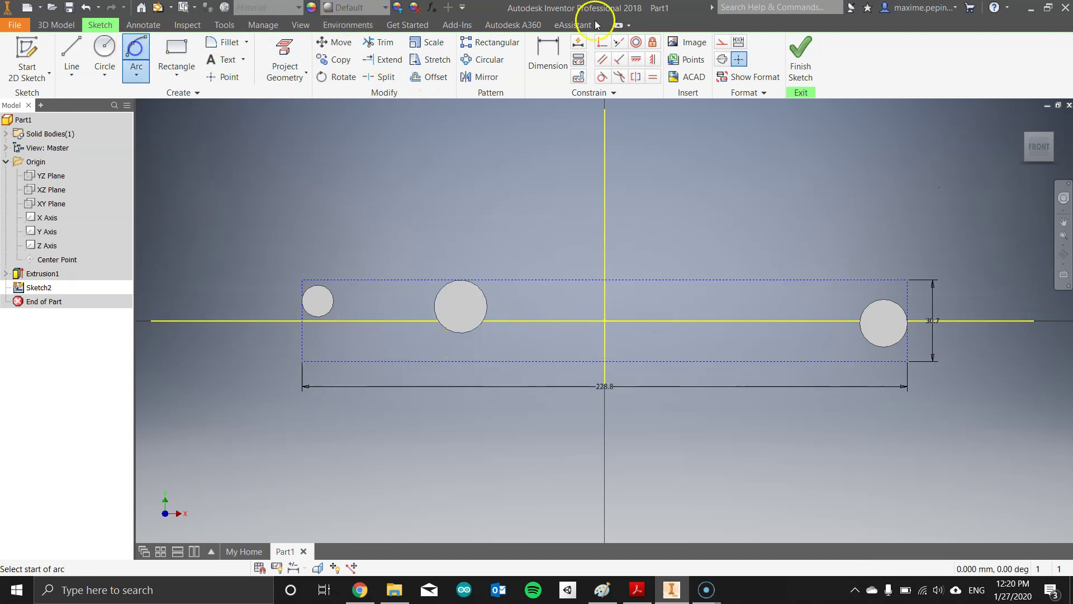
scroll(313, 284, up, 3)
click(324, 286)
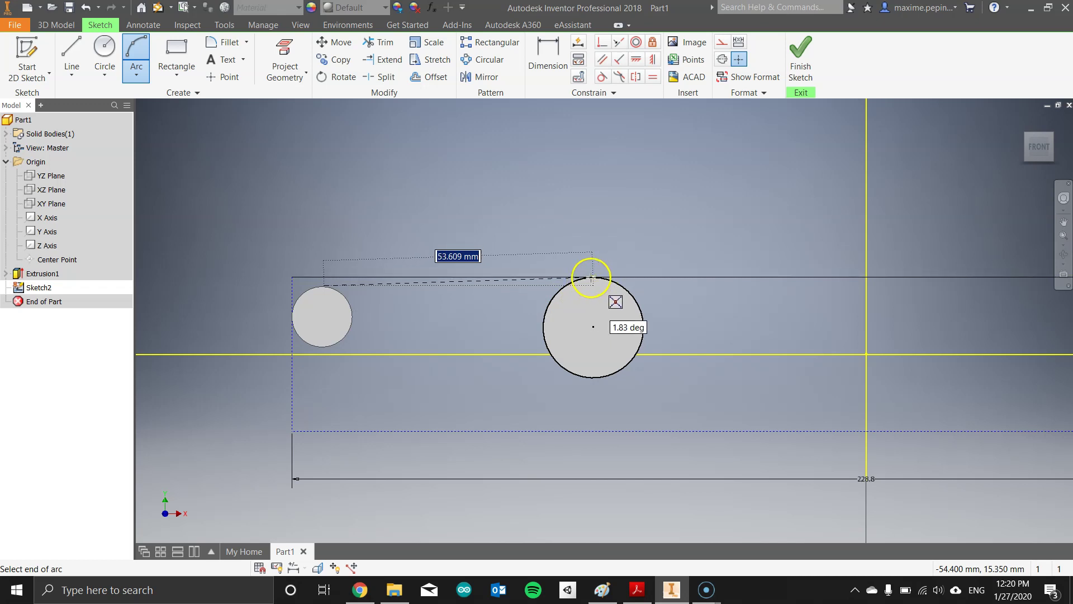
click(562, 288)
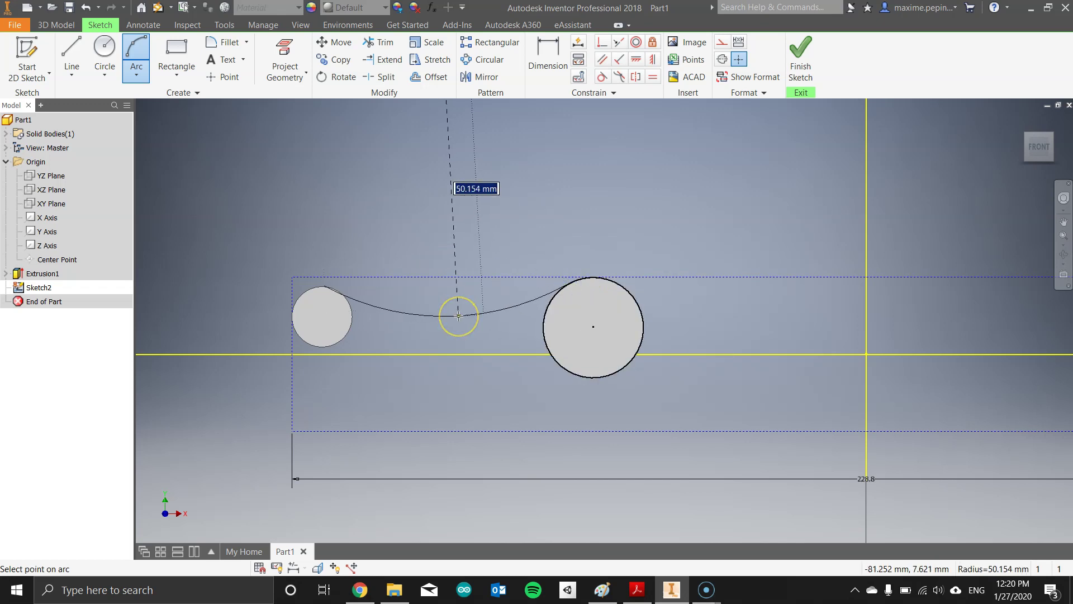
key(alt+Tab)
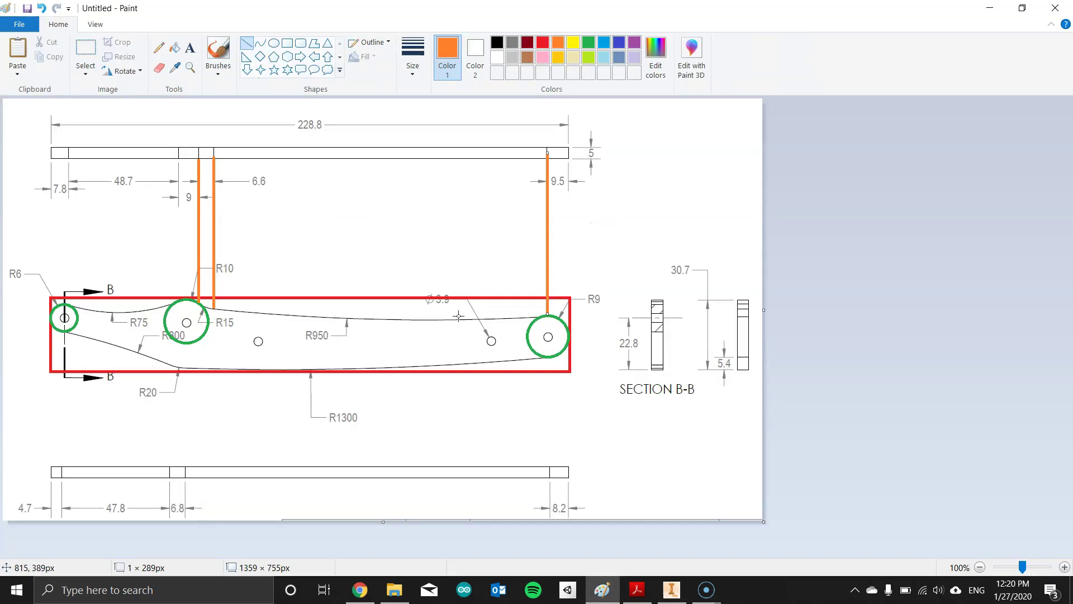
key(alt+Tab)
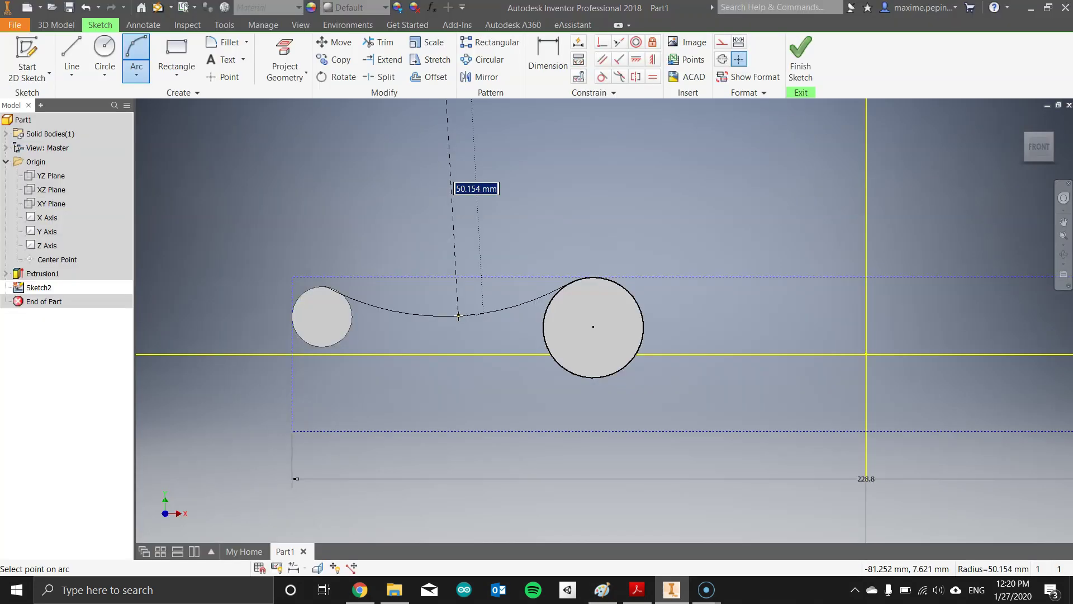
text(75)
key(Return)
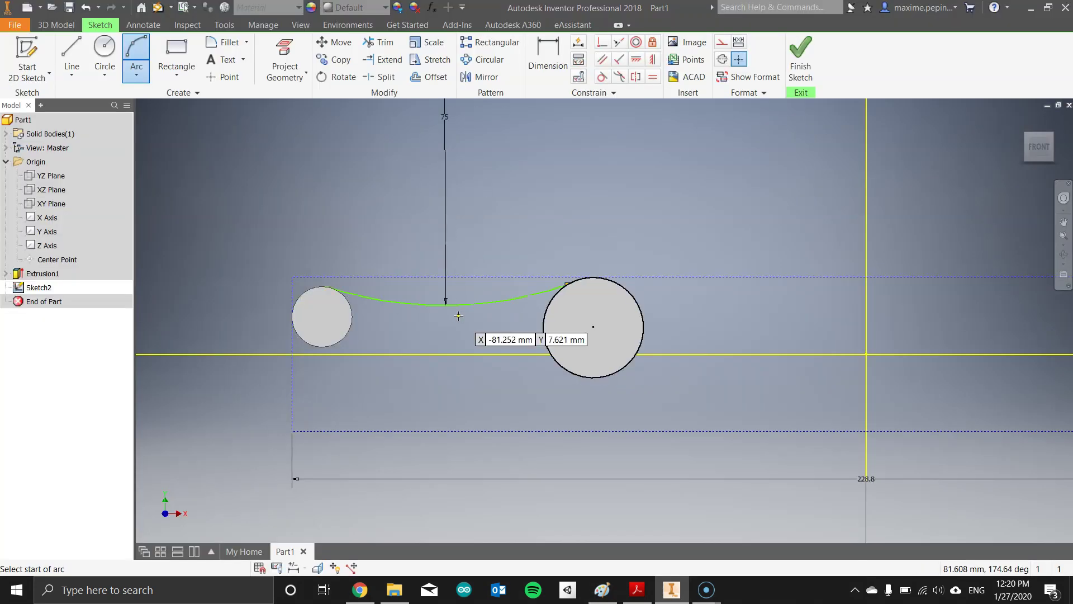
key(Escape)
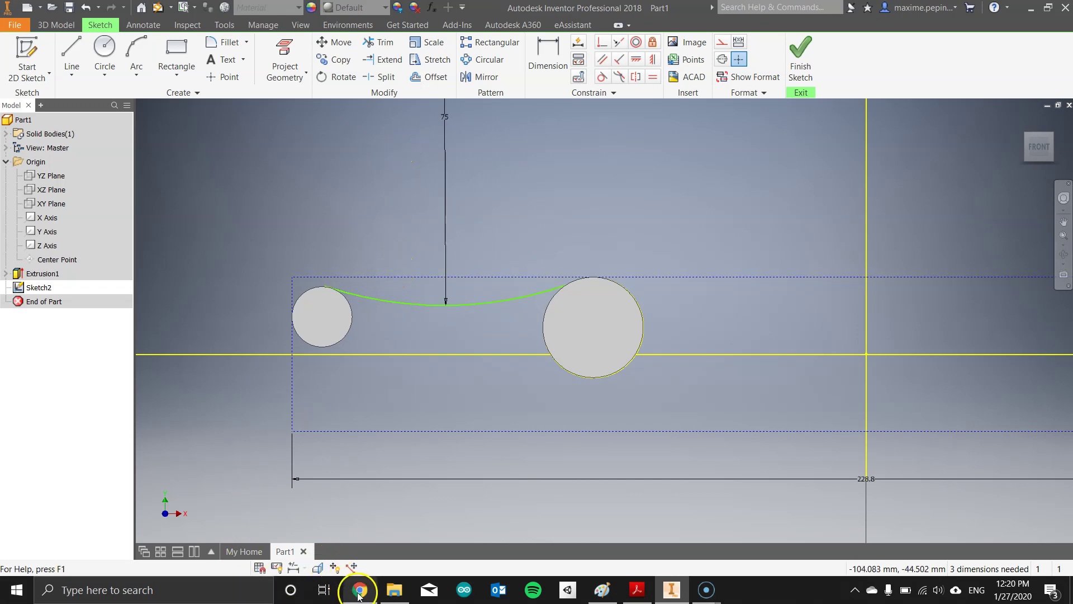
Step: Check the plan PDF in Acrobat Reader for the horizontal length of the R75 arc, and return to the Inventor sketch
click(637, 590)
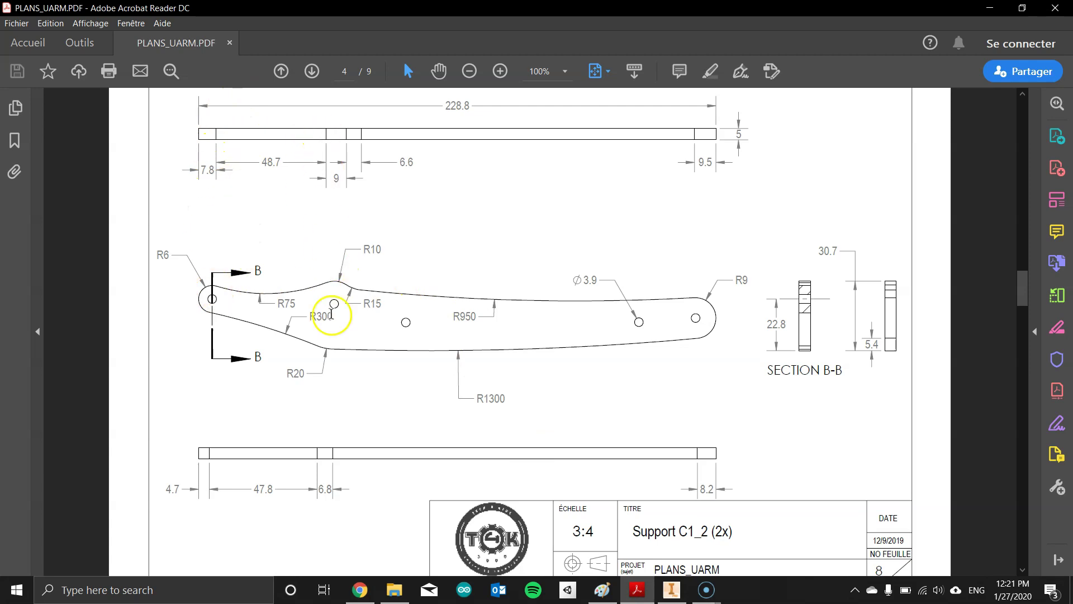
drag(262, 162, 288, 164)
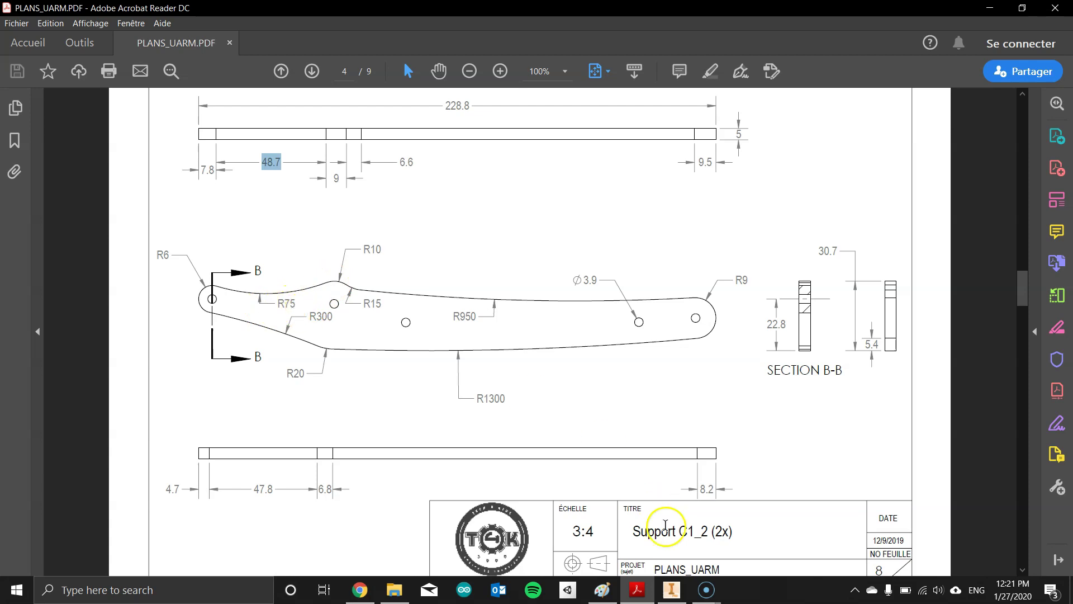
click(681, 596)
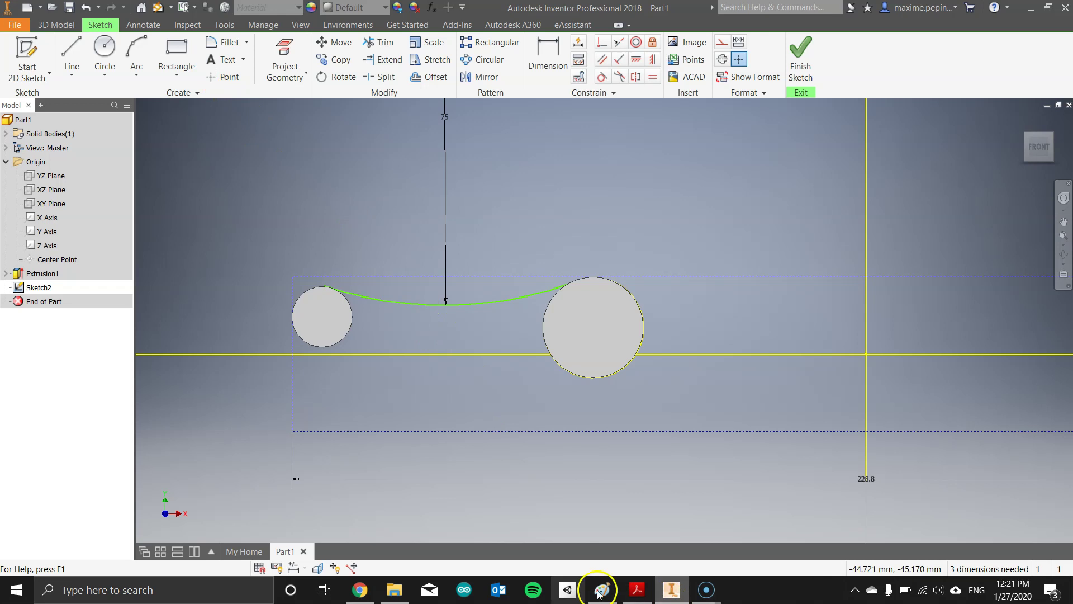
click(637, 591)
click(638, 596)
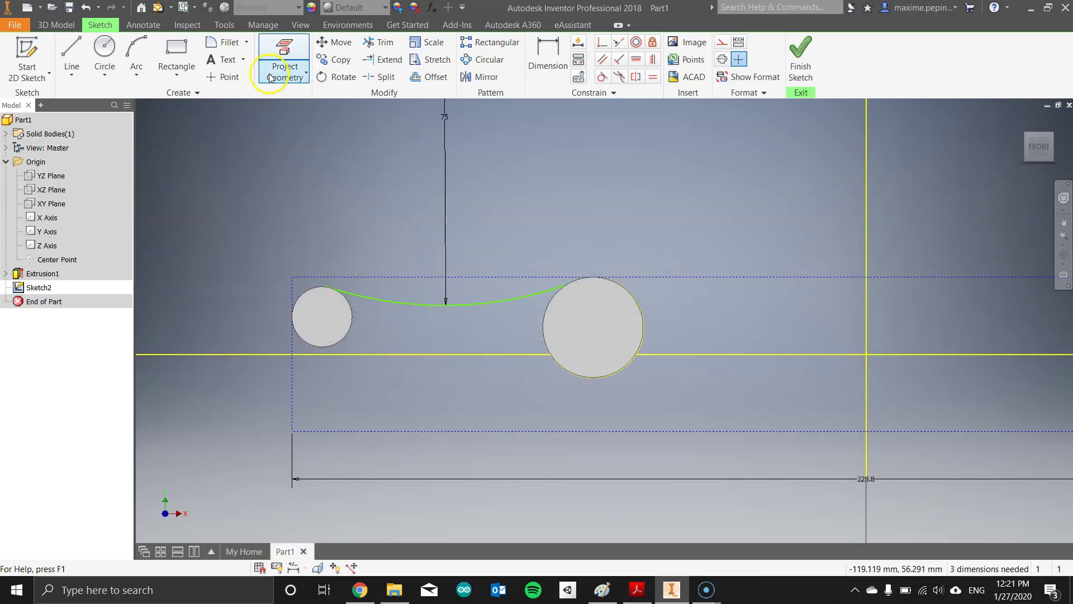
click(547, 56)
scroll(324, 283, up, 6)
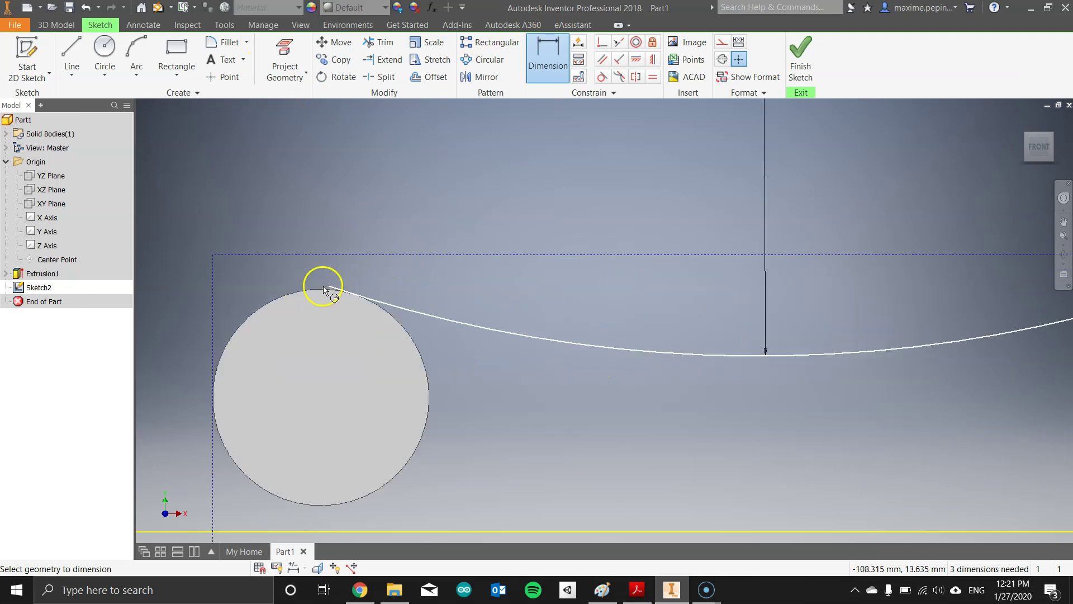
scroll(458, 306, down, 5)
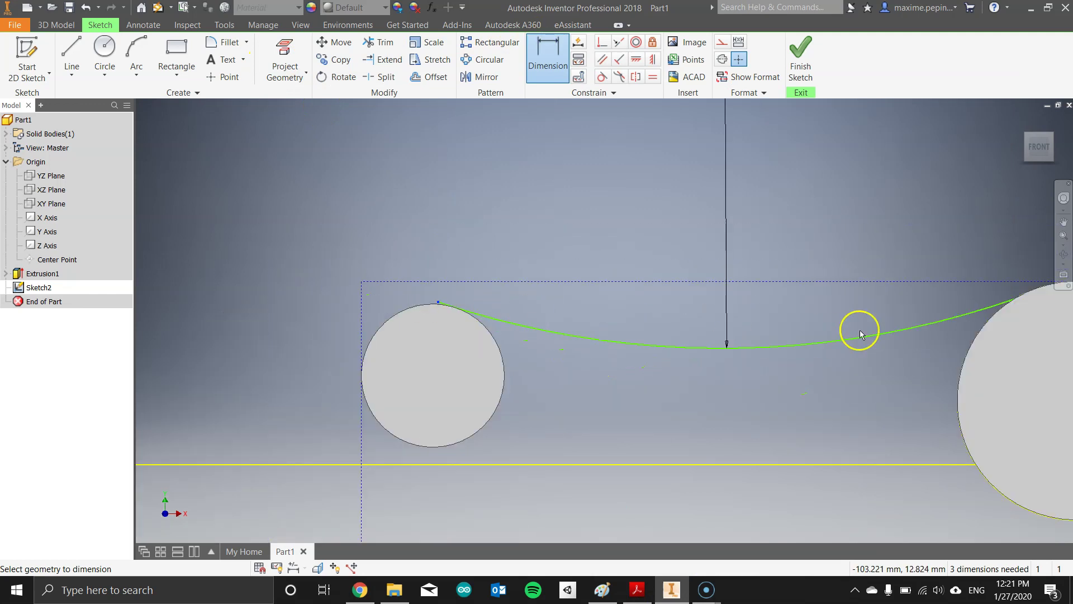
scroll(920, 304, up, 5)
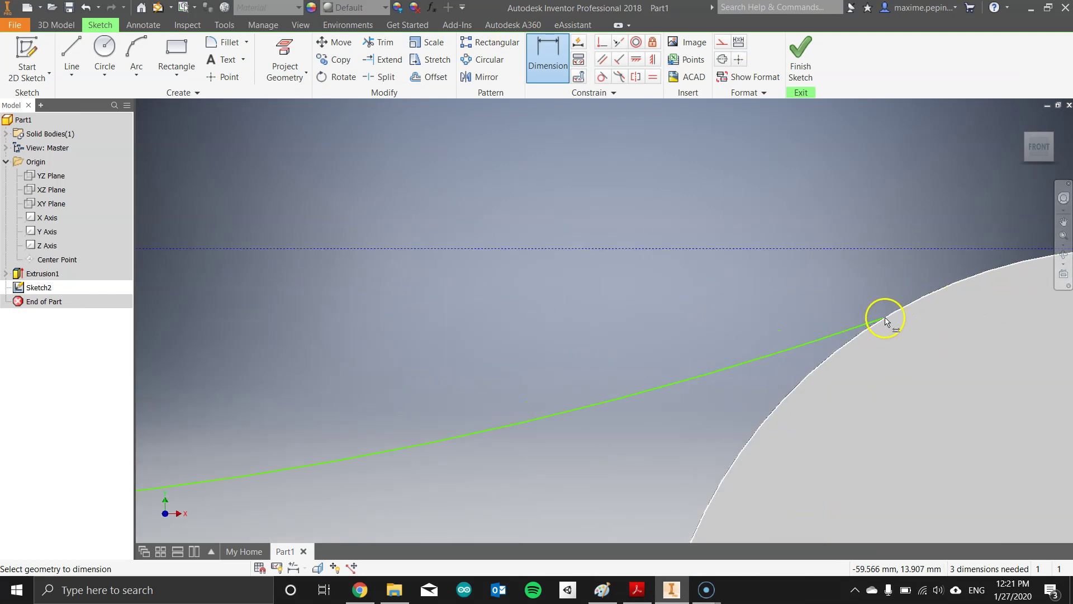
key(Escape)
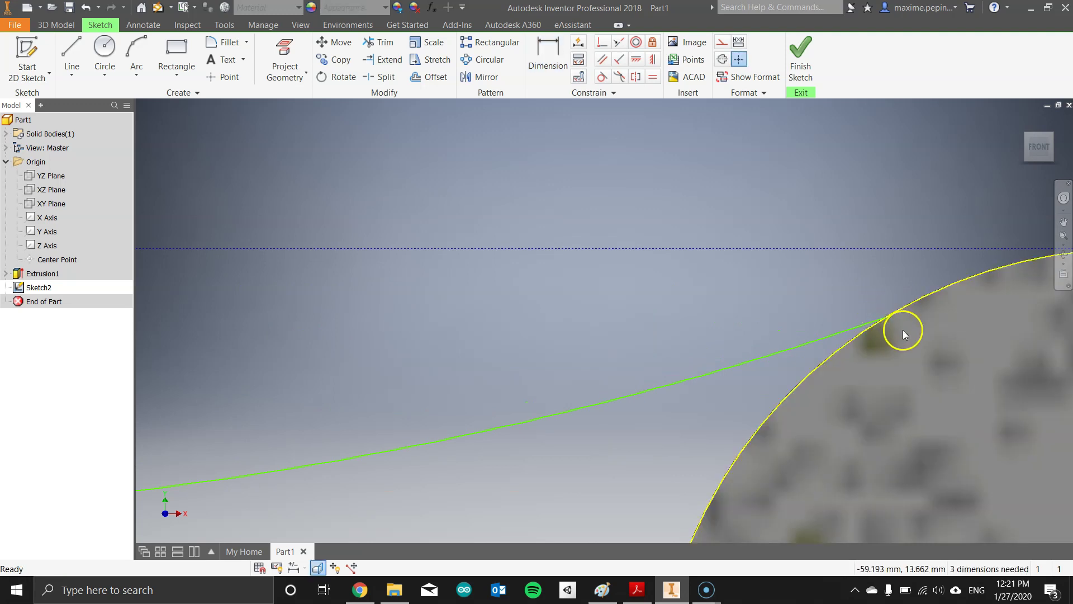
scroll(785, 318, down, 2)
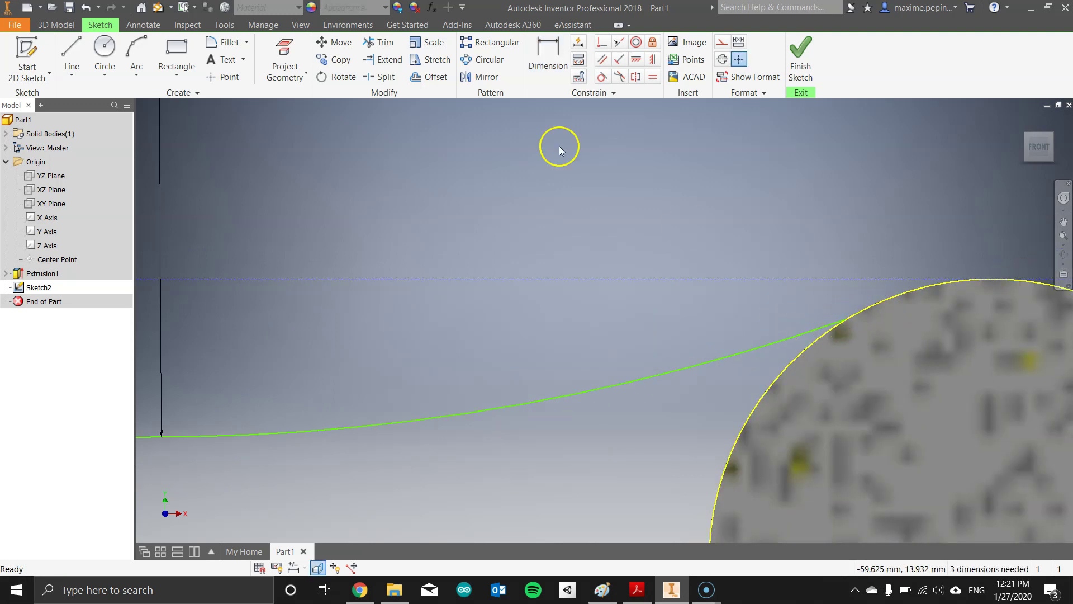
Step: Dimension the horizontal distance between the R75 arc's two endpoints as 48.7 mm
click(536, 53)
click(847, 320)
scroll(419, 393, down, 5)
middle_drag(359, 417, 693, 353)
click(367, 315)
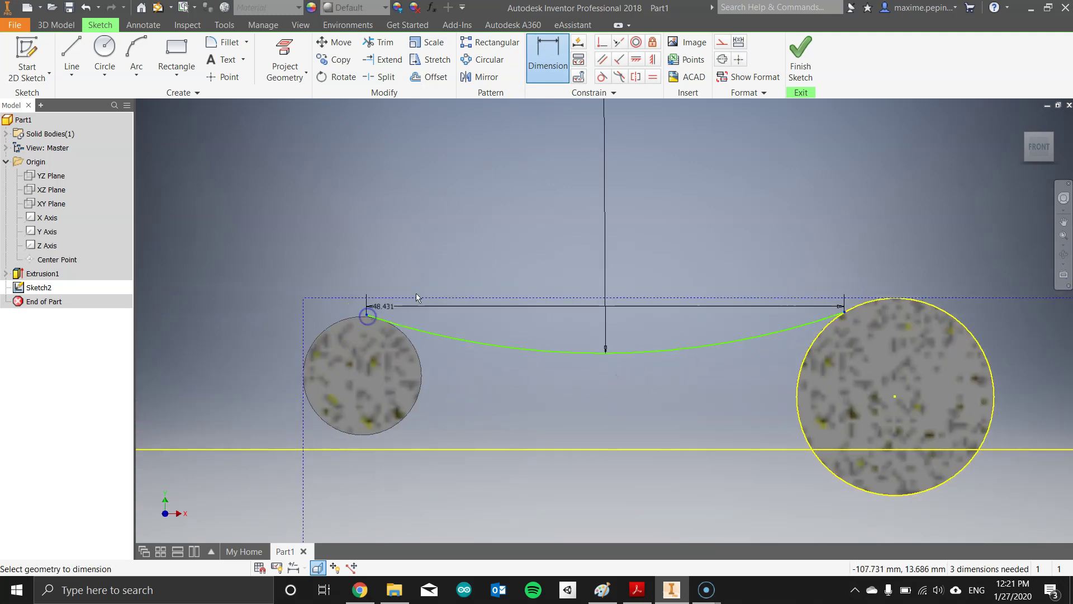
click(656, 185)
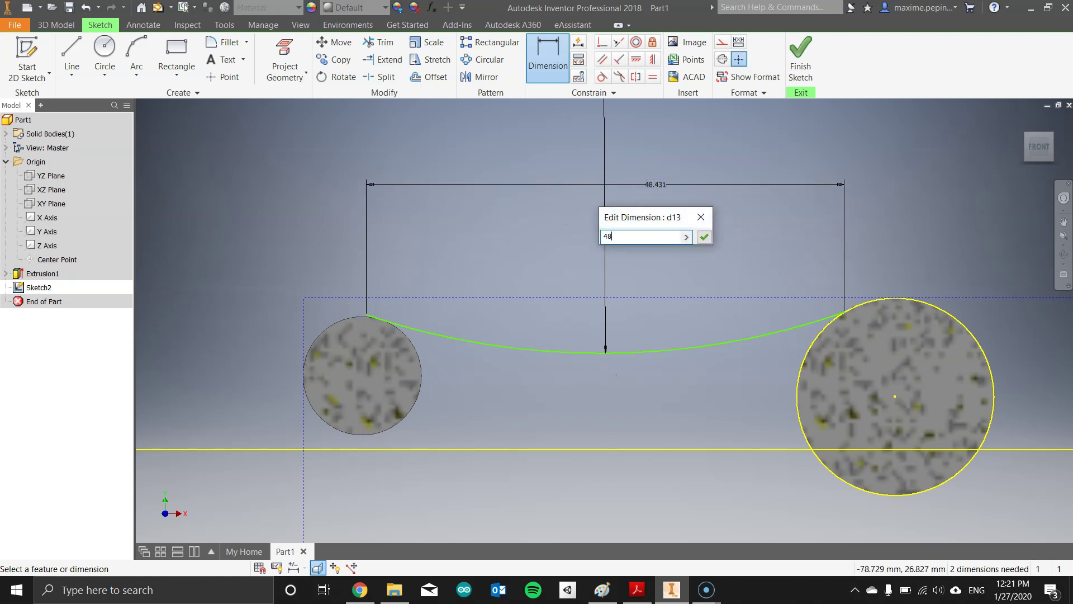
key(Return)
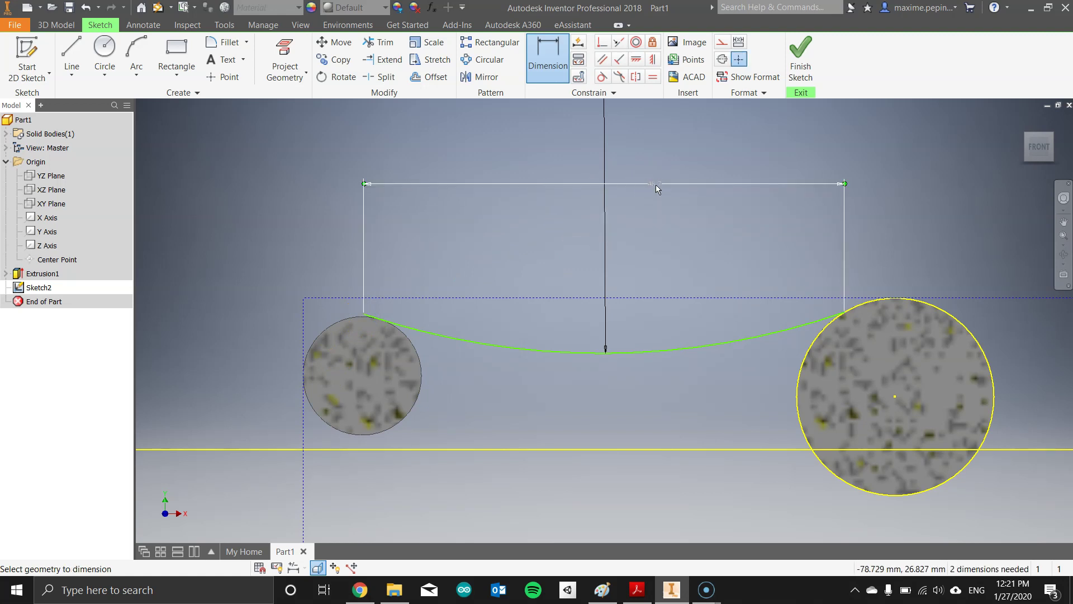
Step: Move the R75 arc so its ends meet the discs, and make it tangent to the small end disc and the hump disc
key(Escape)
mouse_move(675, 347)
mouse_down()
mouse_move(605, 307)
mouse_move(693, 268)
mouse_up()
click(601, 76)
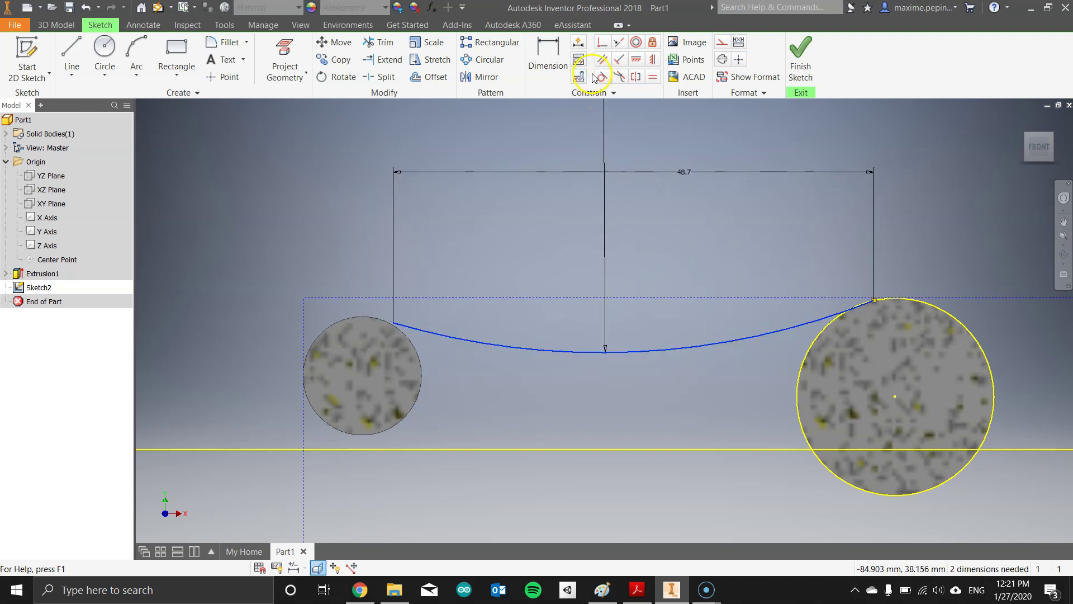
click(413, 333)
click(832, 322)
click(830, 320)
key(Escape)
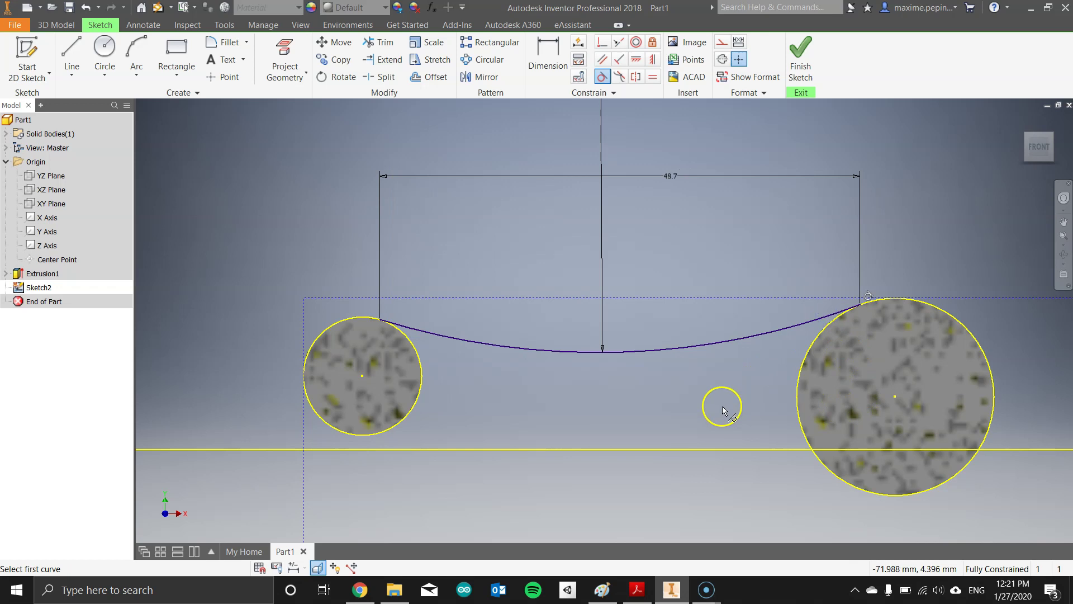
click(383, 320)
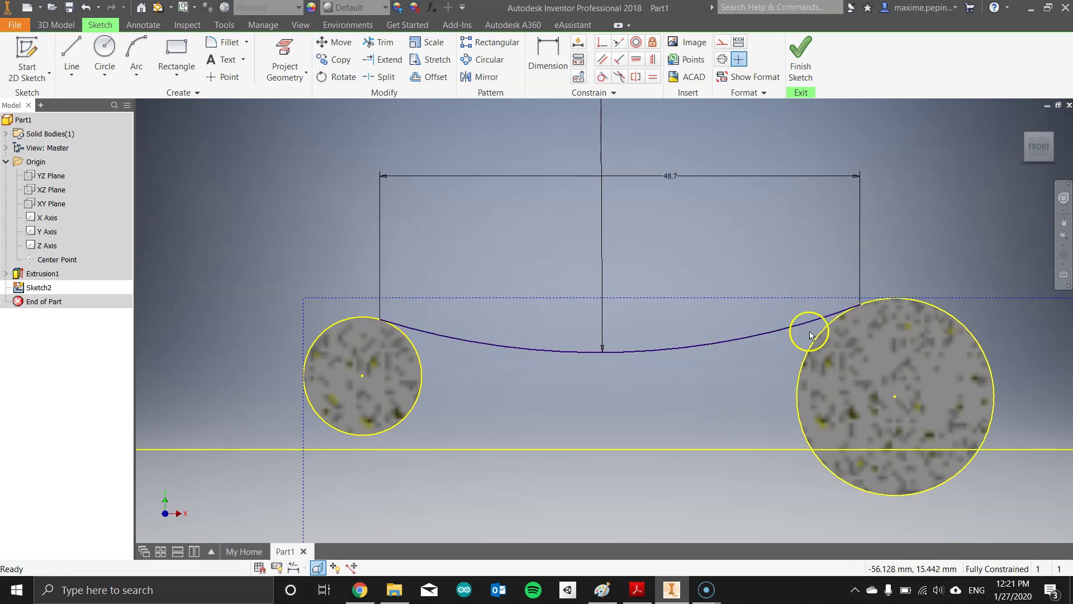
Step: Examine the outline on the plan PDF around the hump and compare it with the Inventor sketch
click(641, 584)
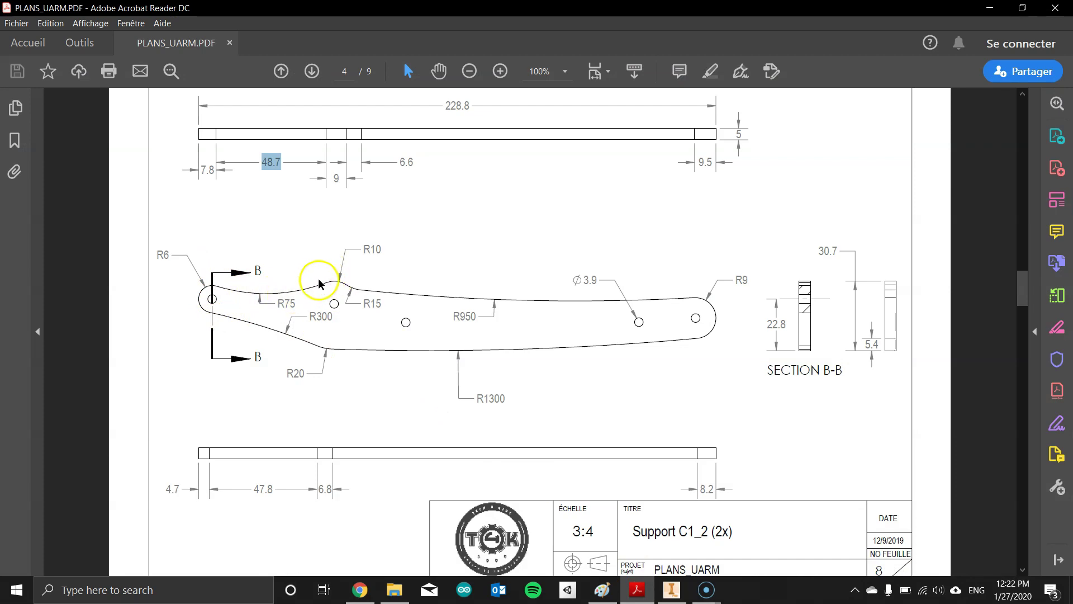
ctrl+scroll(323, 299, up, 2)
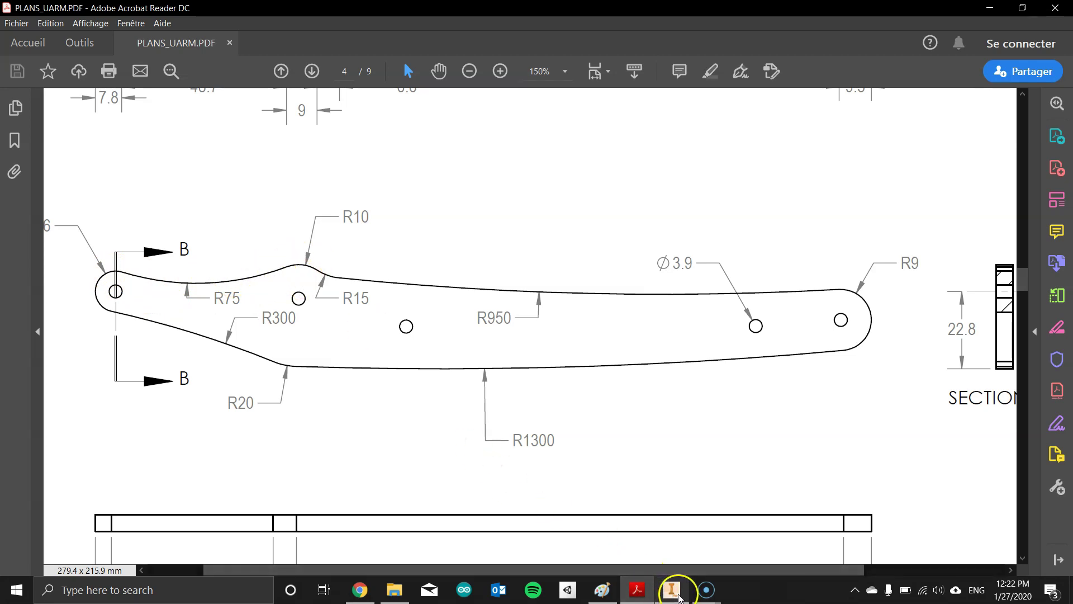
click(674, 591)
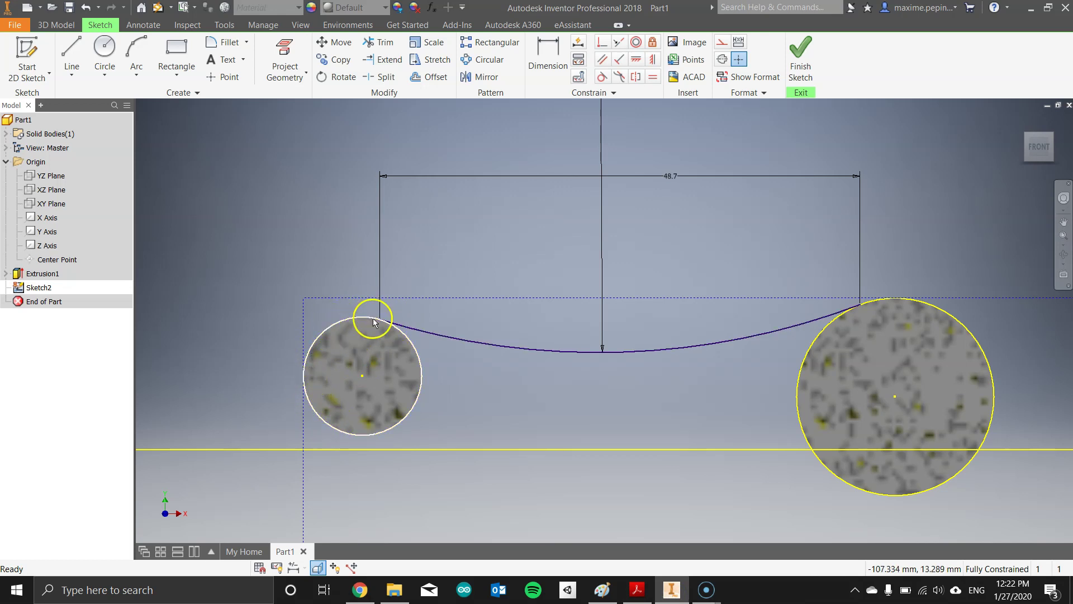
mouse_move(576, 378)
middle_down()
mouse_move(266, 373)
mouse_move(326, 371)
middle_up()
scroll(288, 380, up, 4)
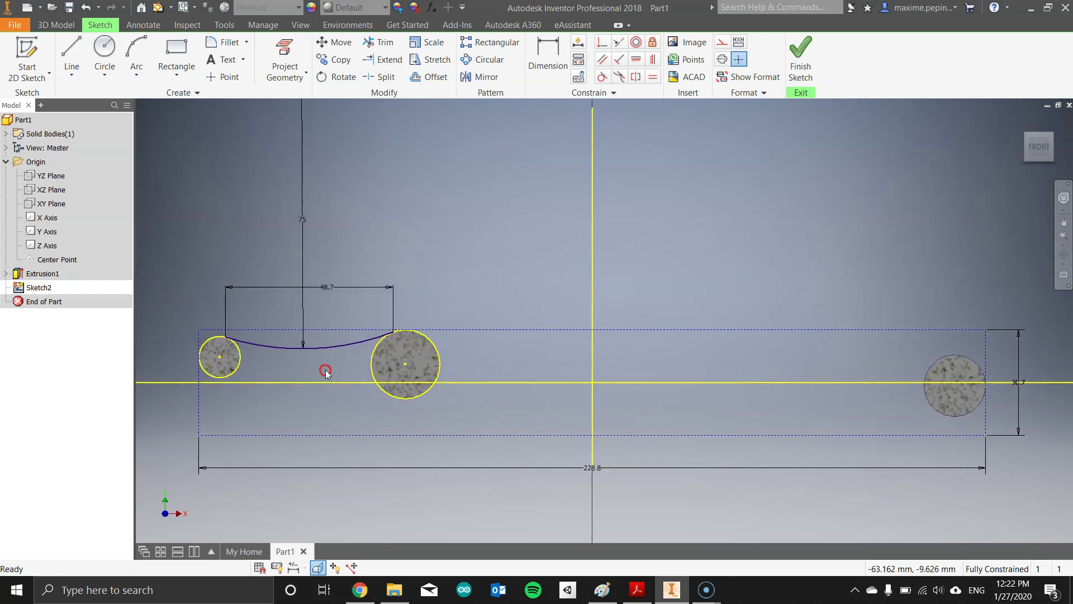
click(641, 599)
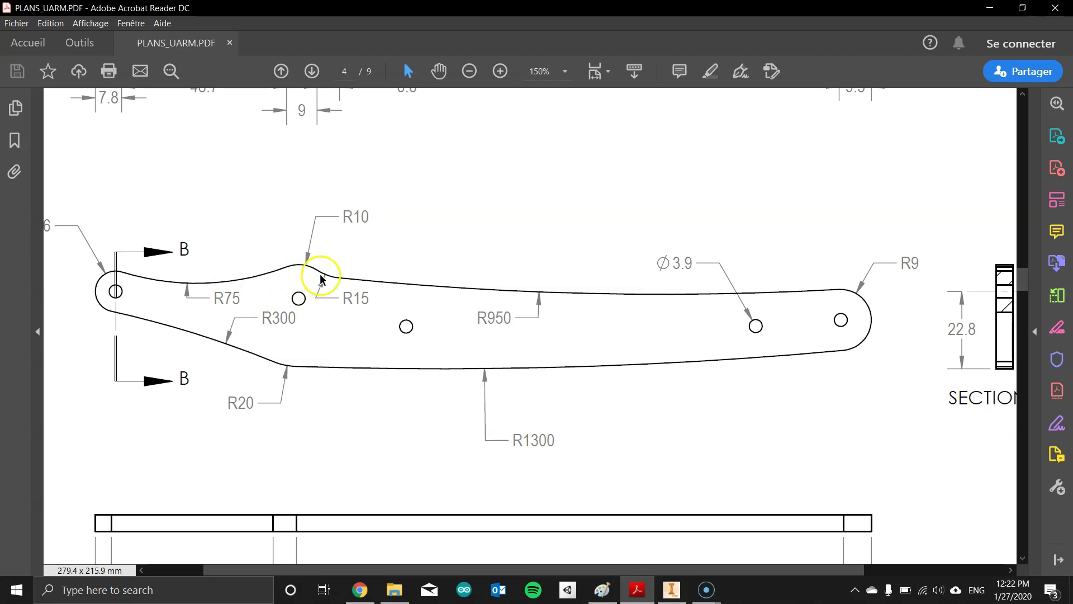
scroll(328, 199, up, 1)
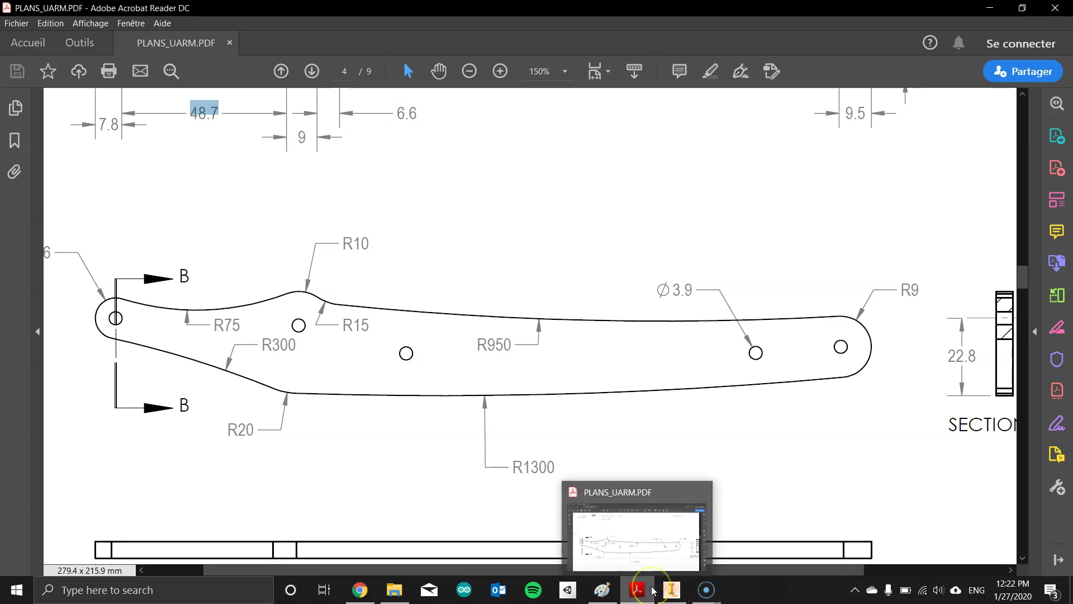
click(670, 590)
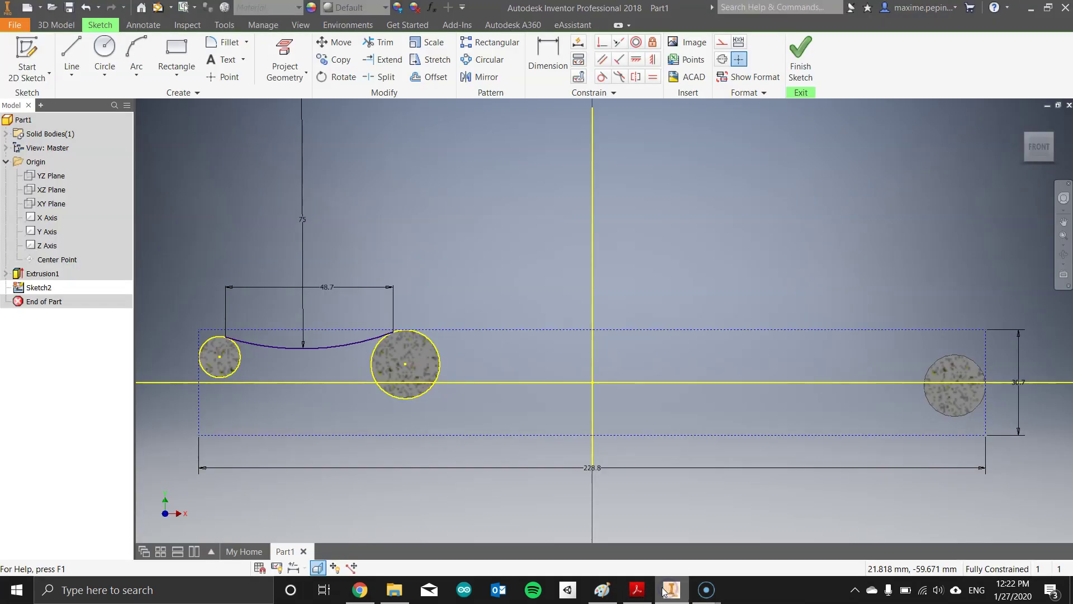
Step: Draw a concave three-point arc of 15 mm radius starting on the upper edge of the hump disc, opposite the R75 arc
click(136, 53)
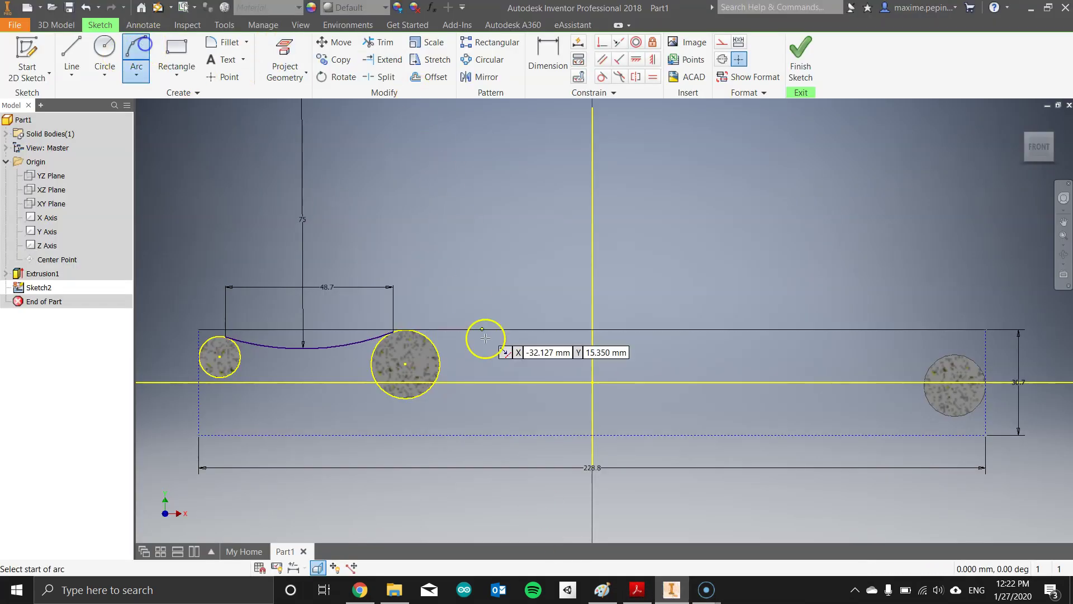
click(426, 336)
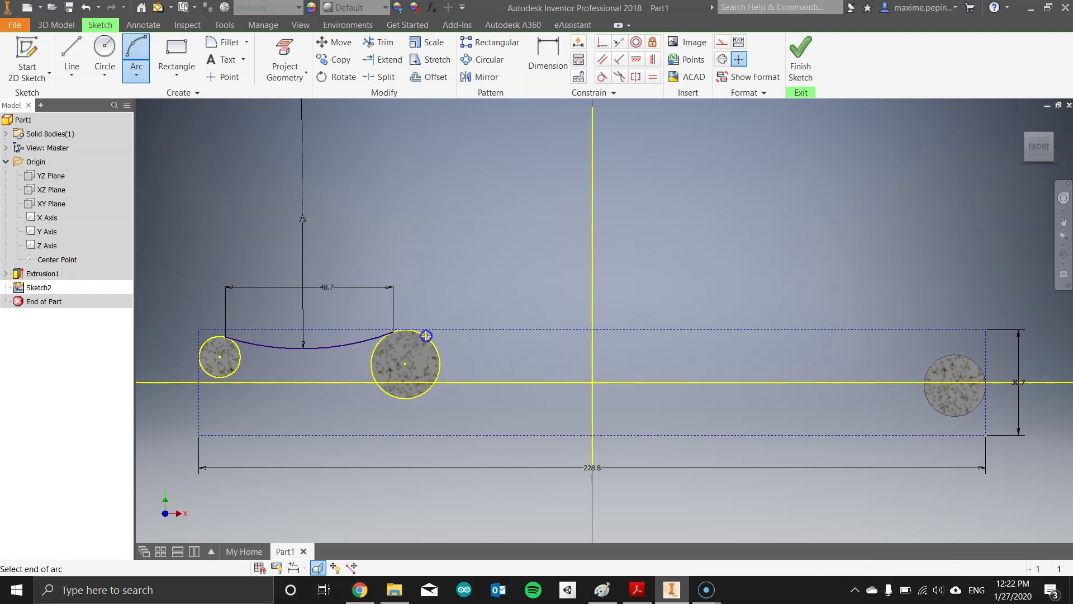
click(485, 349)
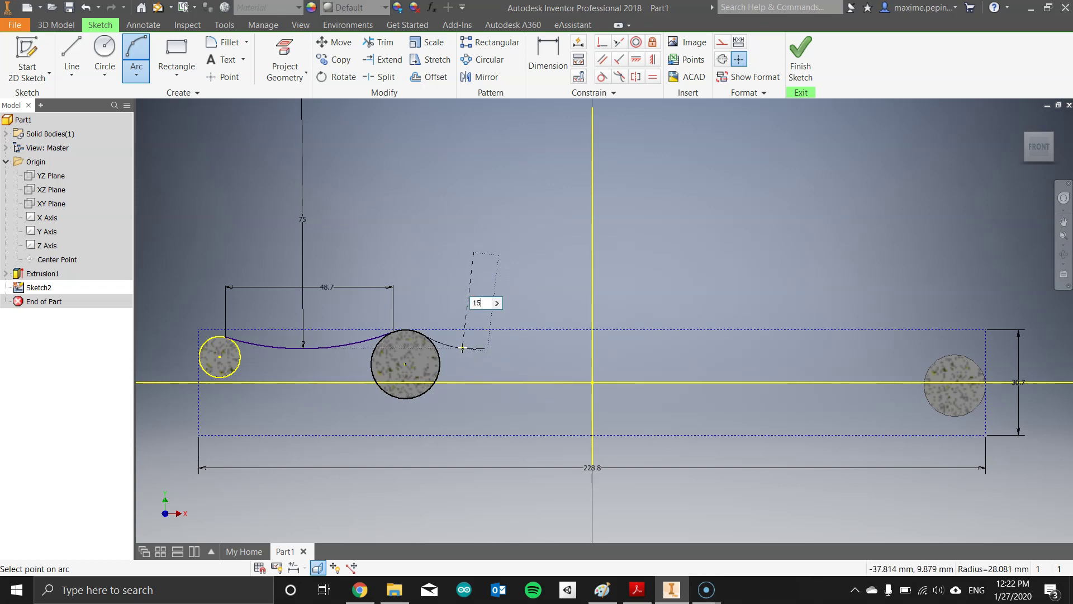
key(Return)
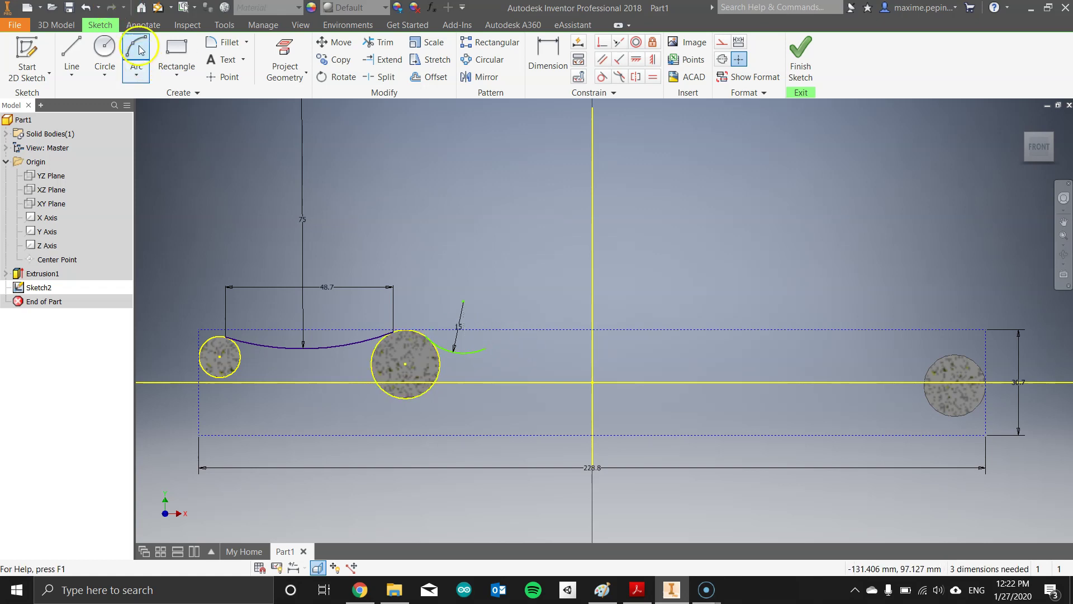
Step: Draw a concave three-point arc of 950 mm radius from the R15 arc's free end to the upper edge of the large end disc
scroll(482, 350, down, 5)
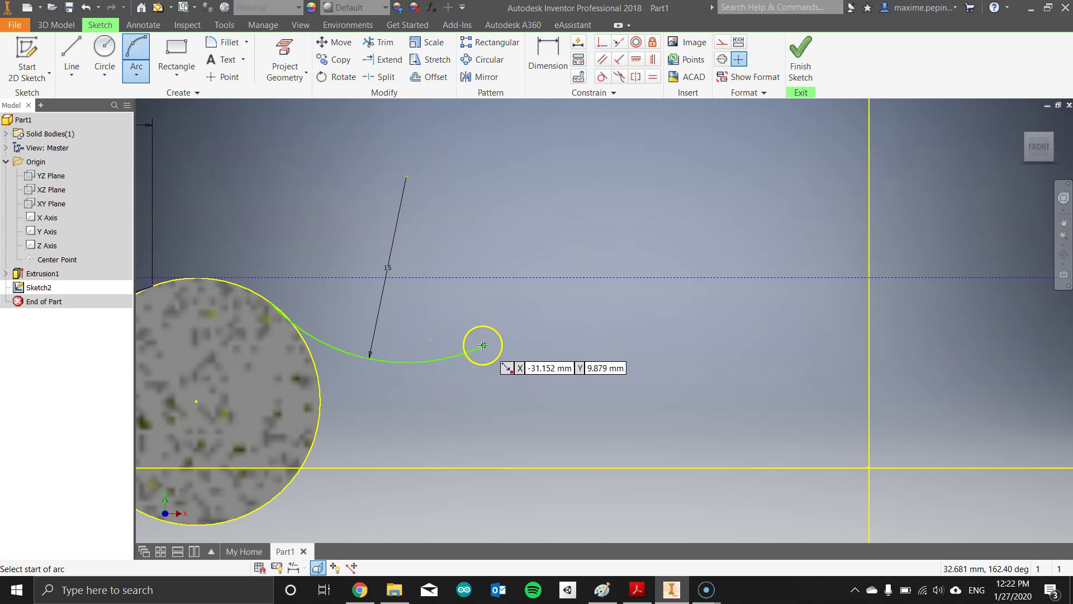
click(483, 345)
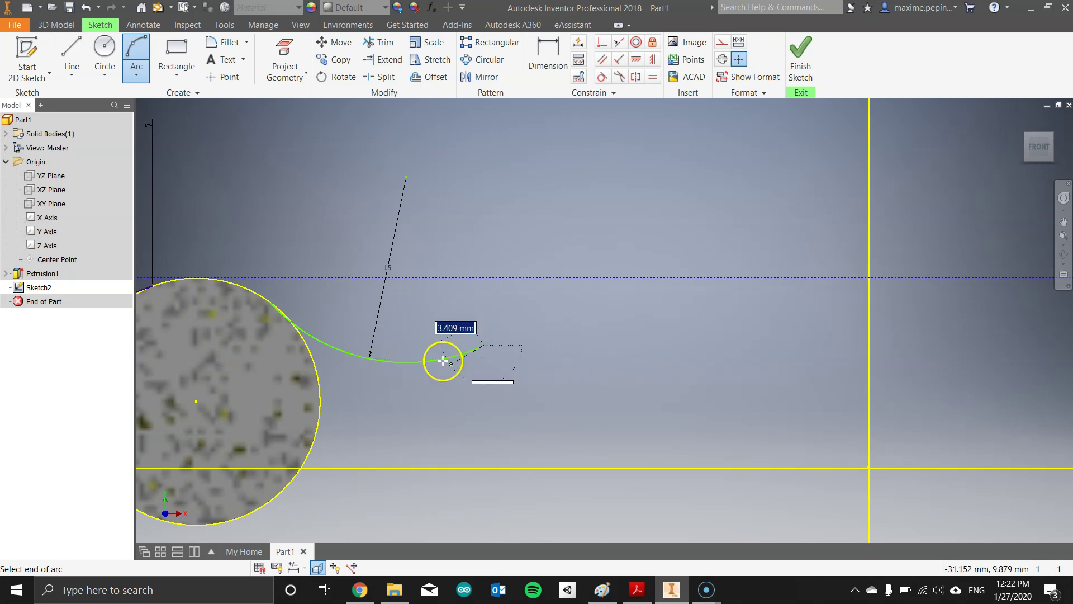
scroll(671, 366, up, 5)
middle_drag(878, 385, 579, 345)
click(890, 328)
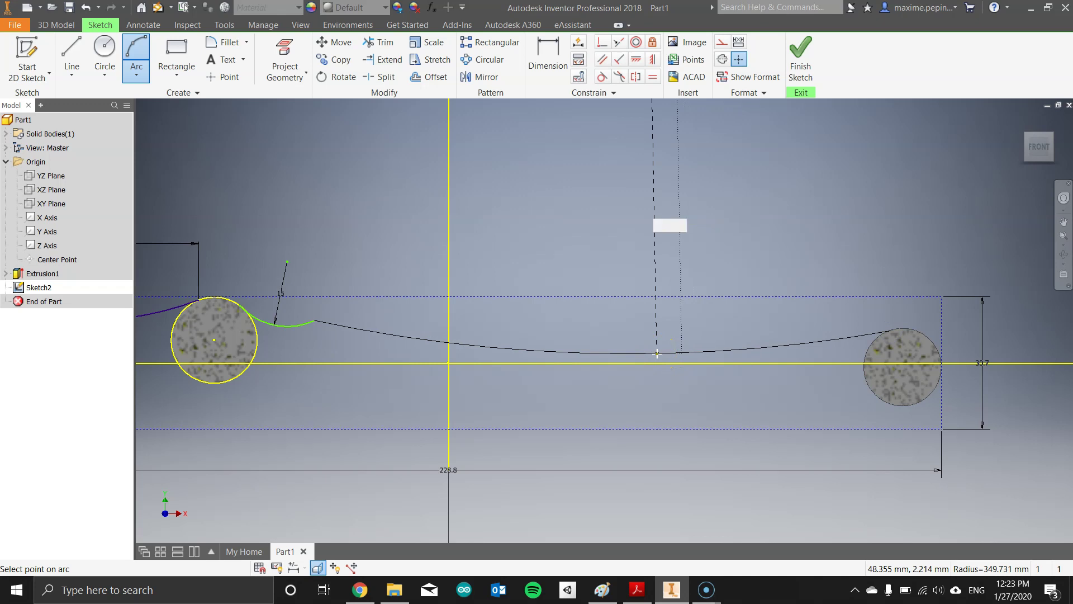
click(657, 353)
key(Escape)
click(309, 287)
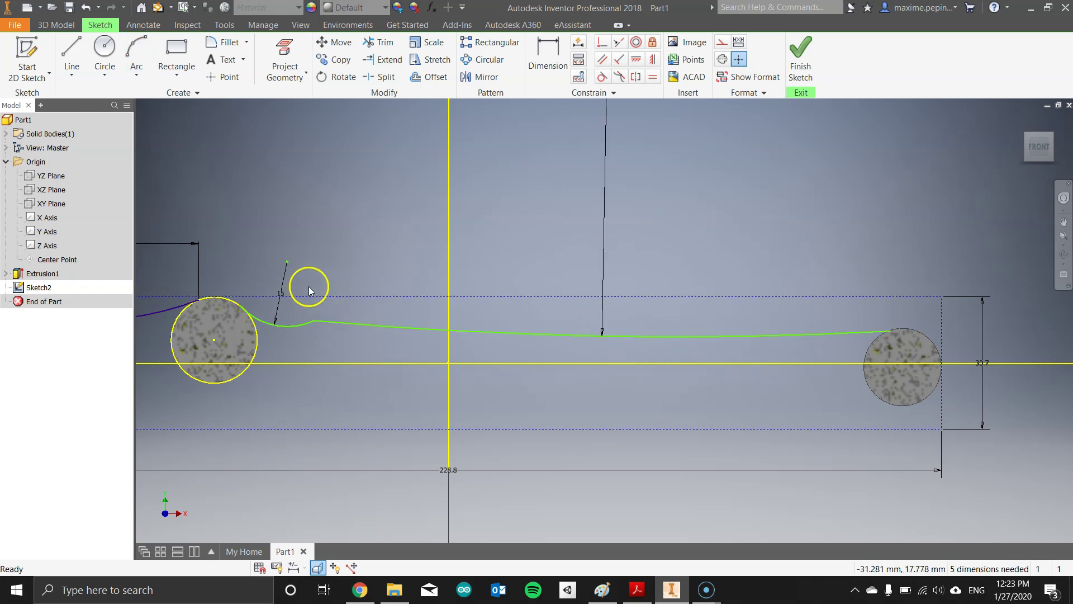
Step: Dimension the horizontal distance between the R15 arc's two endpoints as 6.6 mm
click(546, 49)
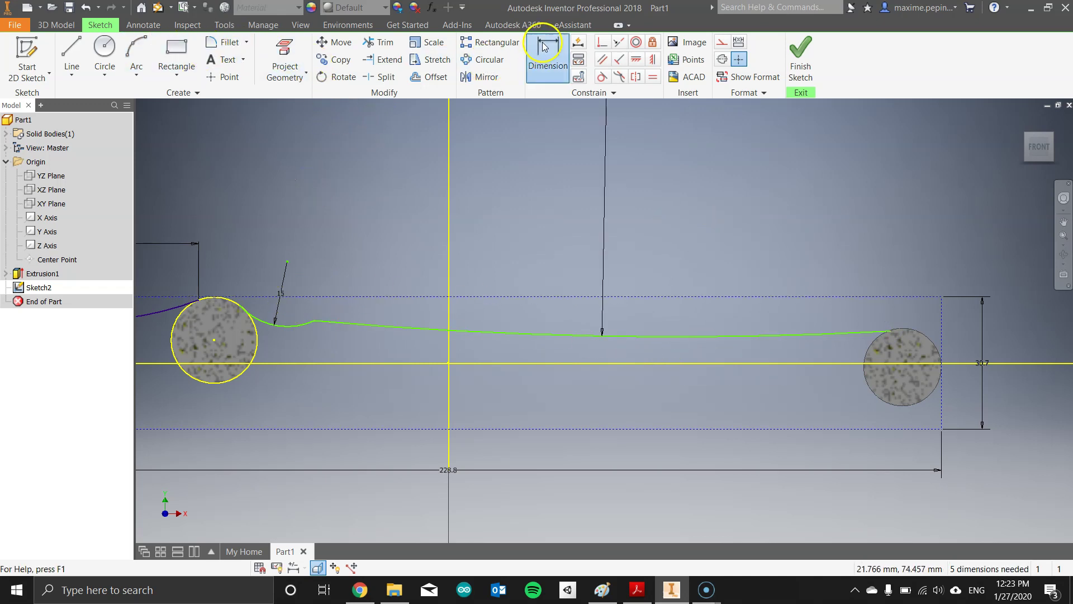
scroll(262, 356, up, 4)
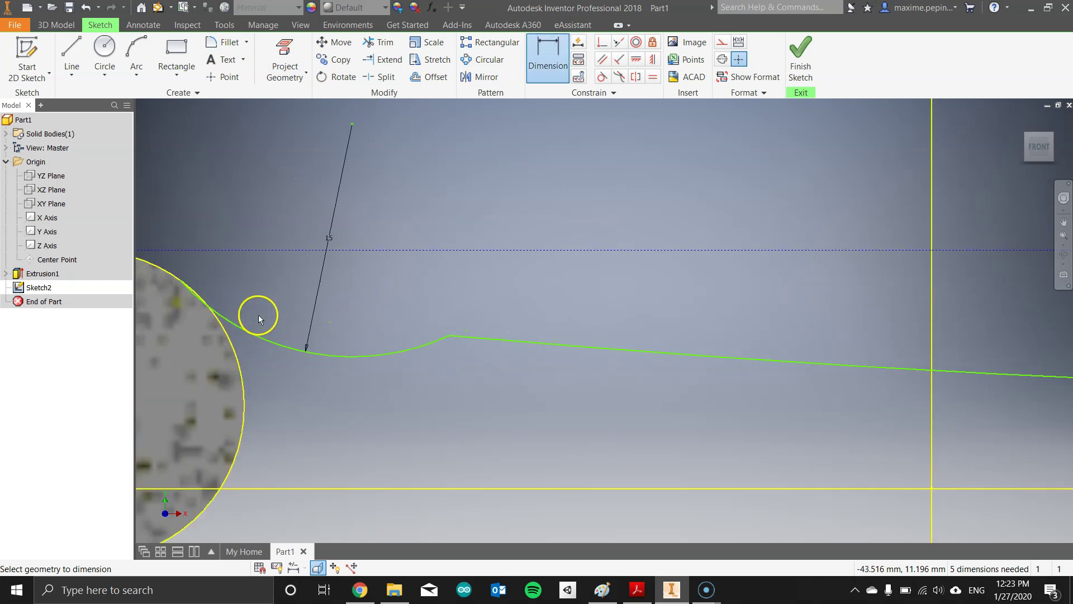
click(180, 282)
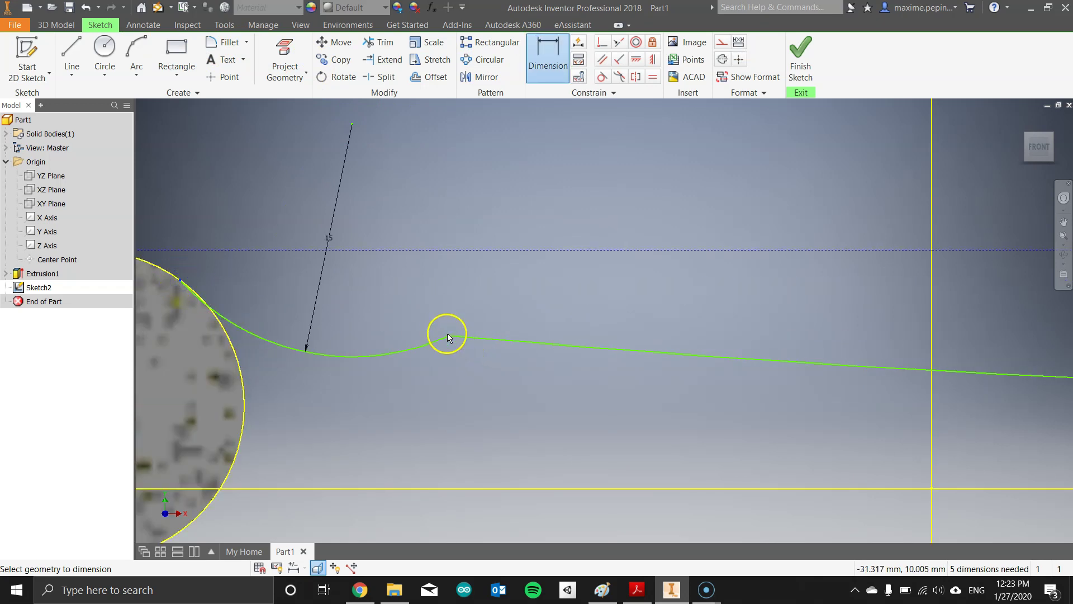
click(448, 335)
click(384, 170)
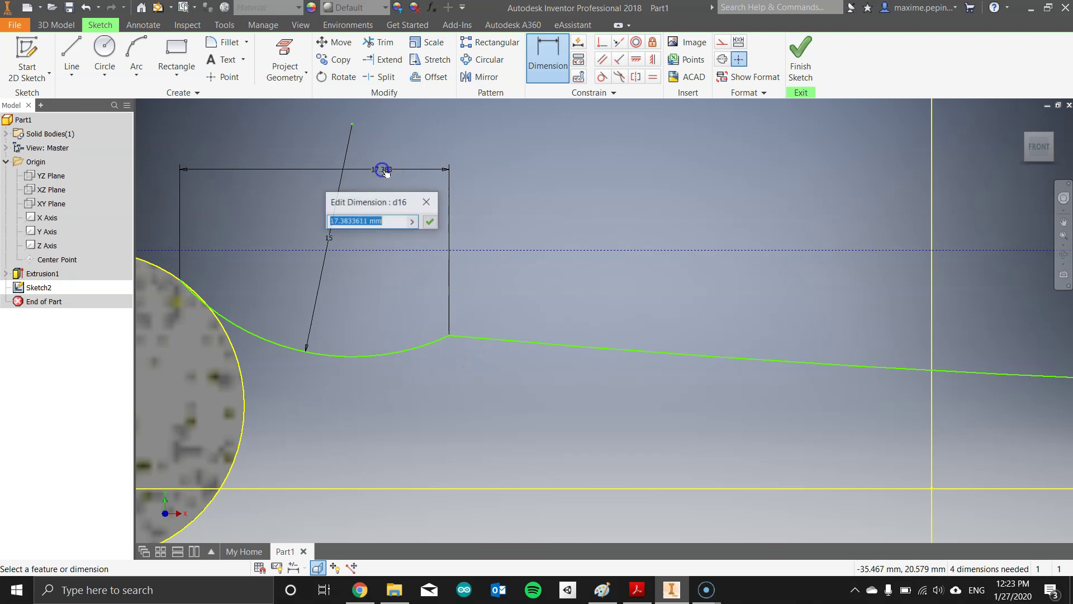
text(6.6)
key(Return)
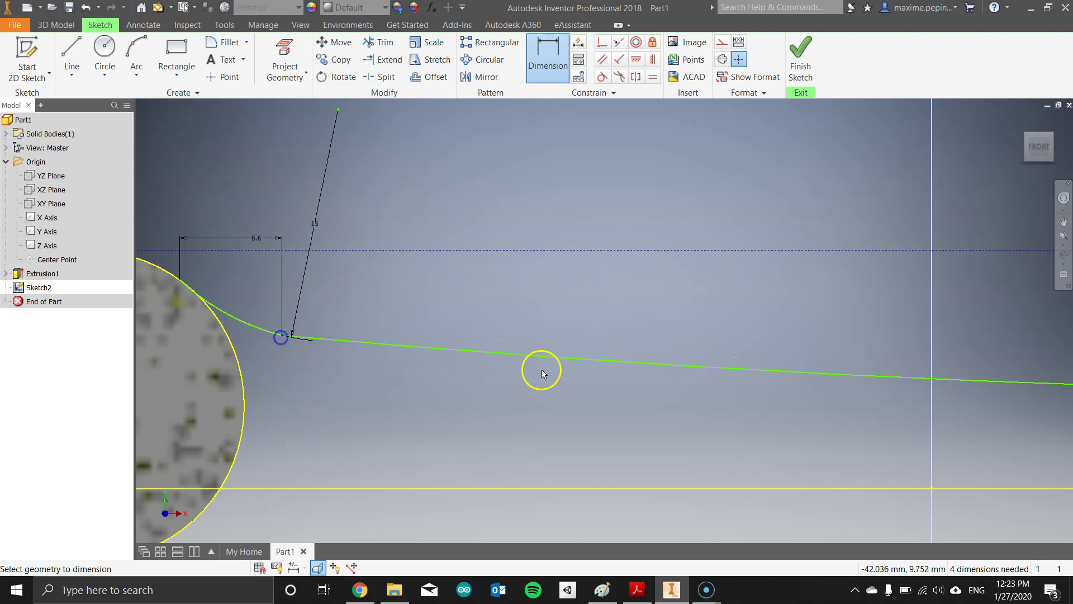
Step: Dimension the R950 arc's horizontal span as 228.8-6.6-9-48.7-7.8-9.5 mm, taking the subtracted lengths from the plan PDF
mouse_move(846, 359)
middle_down()
mouse_move(165, 359)
mouse_move(128, 294)
middle_up()
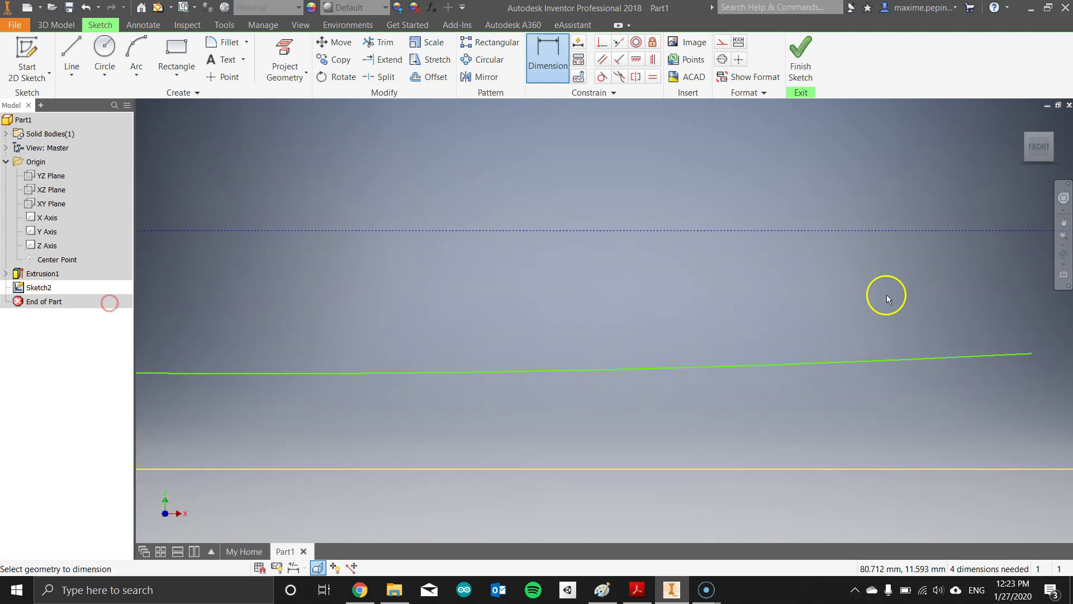
middle_drag(886, 292, 579, 321)
click(680, 370)
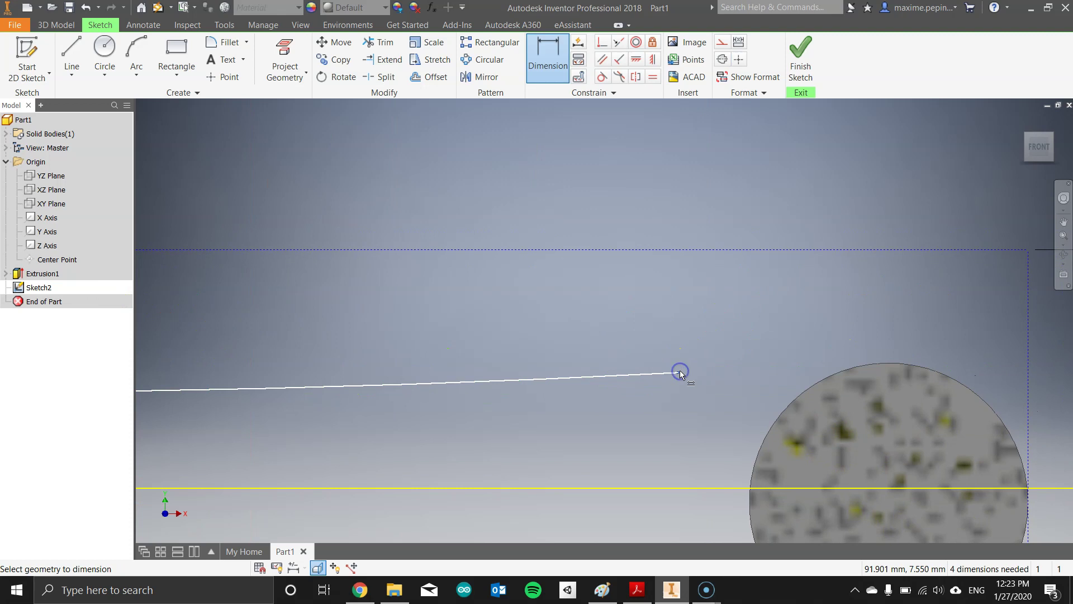
click(463, 286)
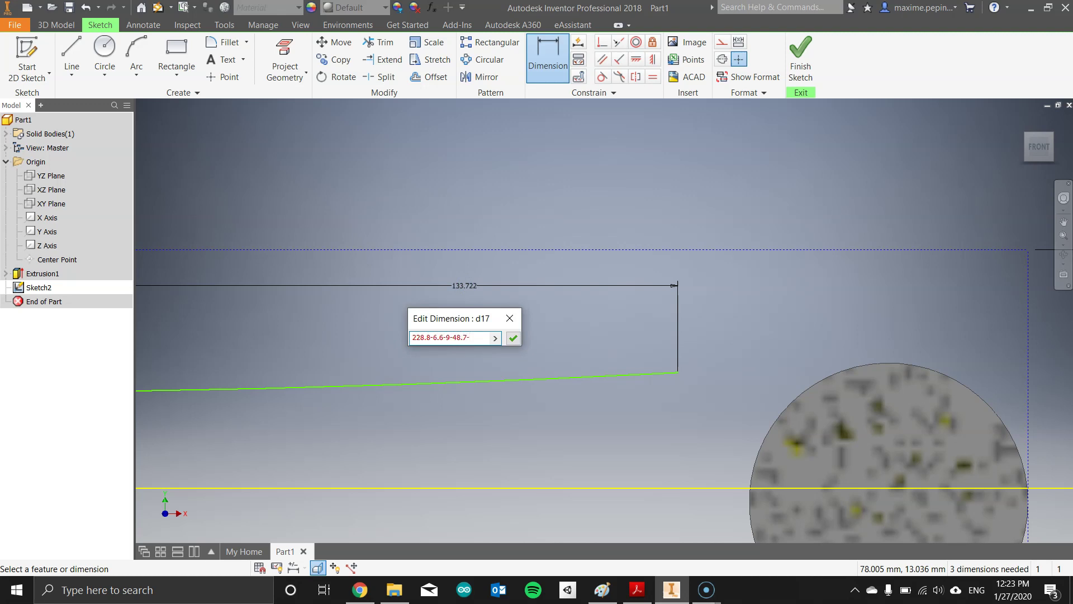
key(alt+Tab)
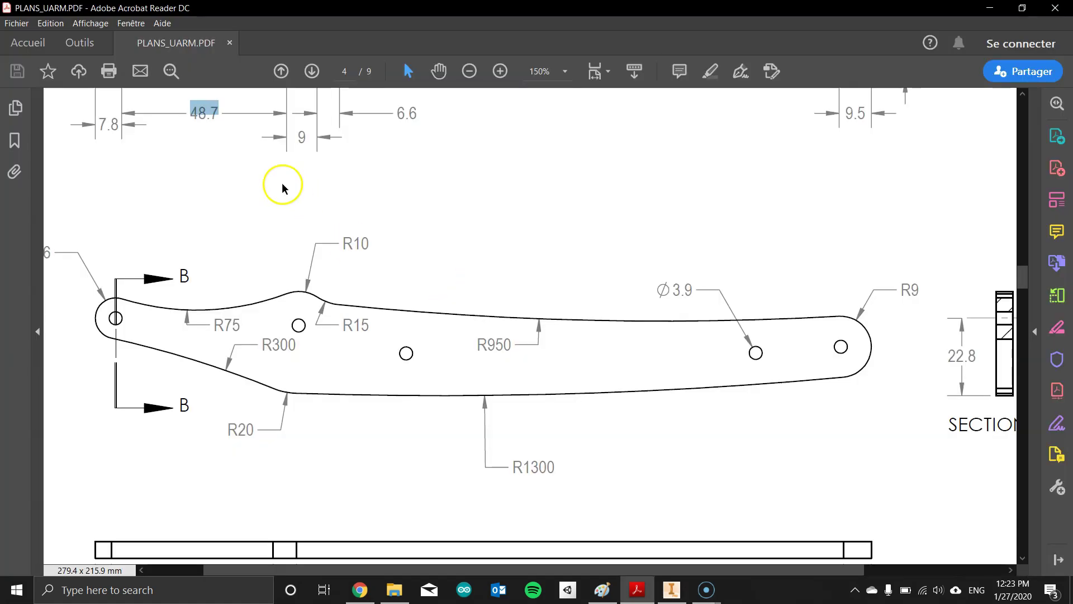
scroll(160, 201, up, 2)
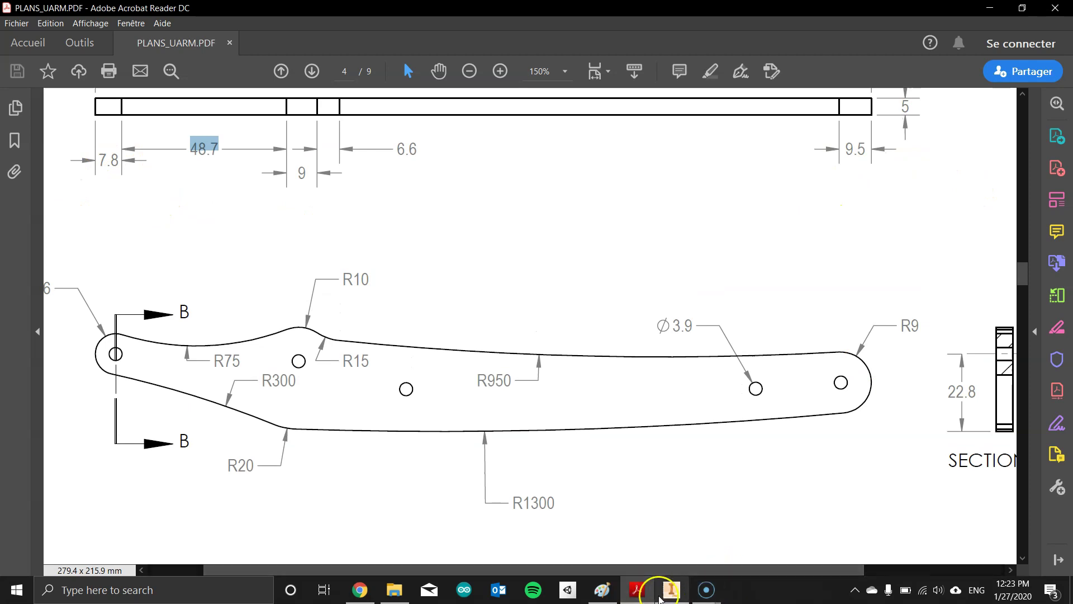
click(672, 596)
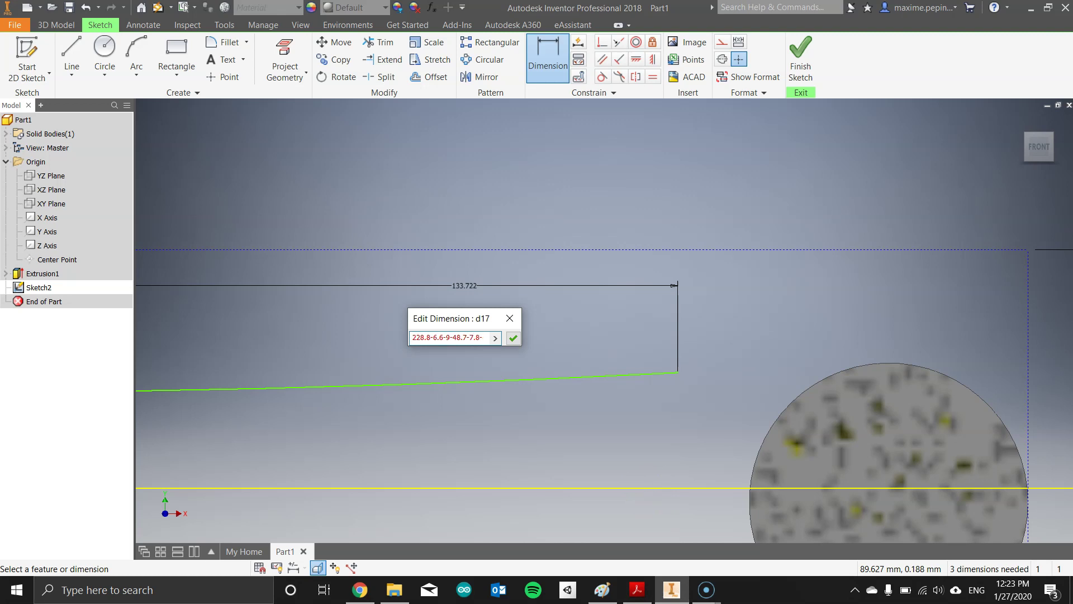
key(alt+Tab)
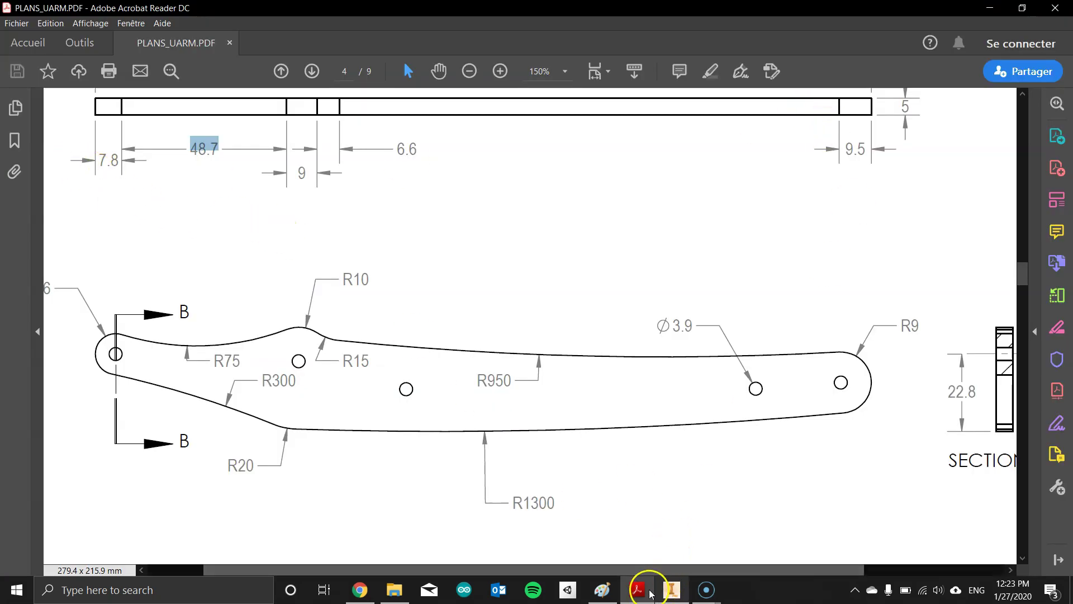
click(672, 592)
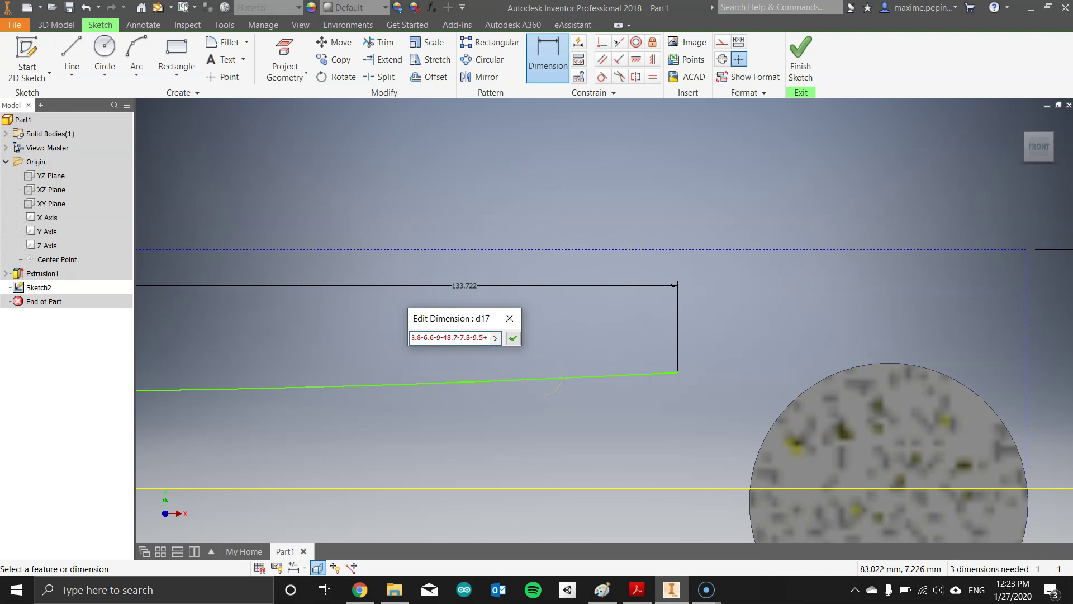
key(Return)
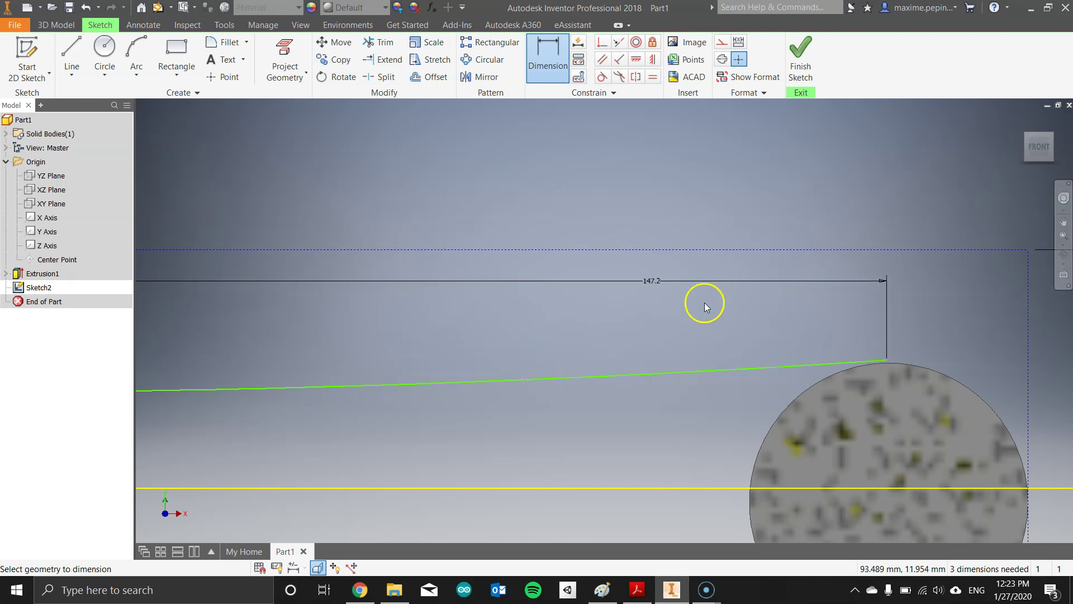
Step: Make the R950 arc tangent to the large end disc and the R15 arc tangent to the hump disc
click(602, 76)
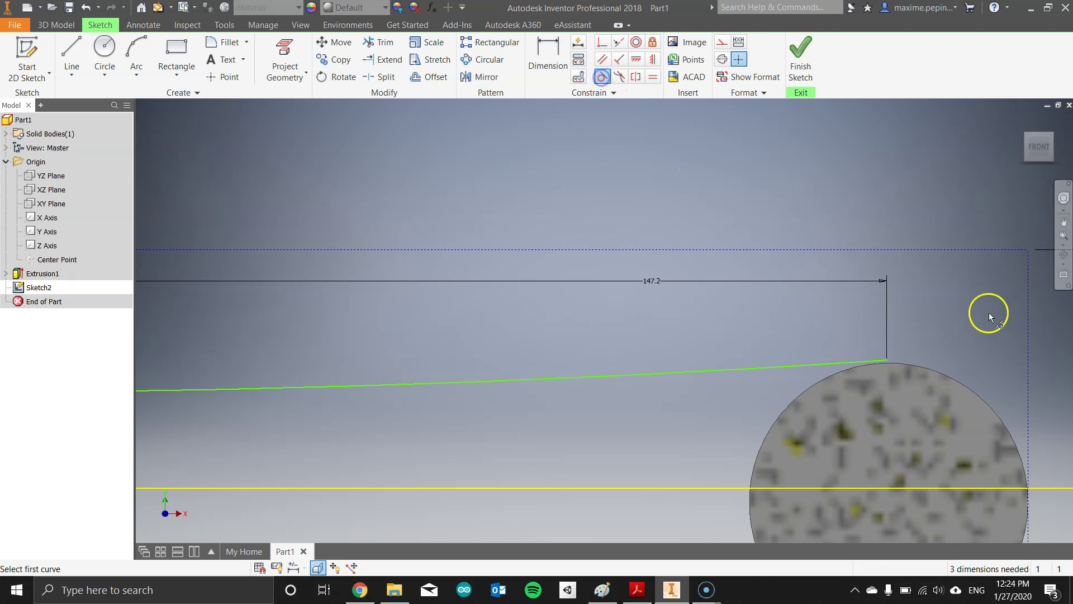
click(862, 362)
click(906, 363)
middle_drag(584, 428, 1071, 307)
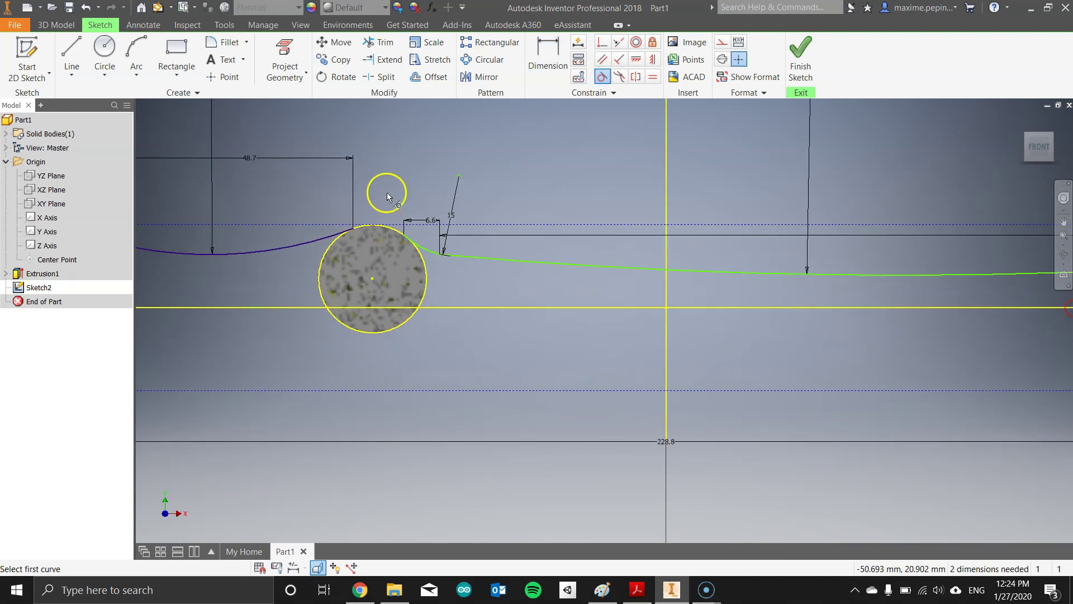
scroll(344, 206, down, 3)
scroll(496, 272, down, 5)
click(504, 323)
click(340, 212)
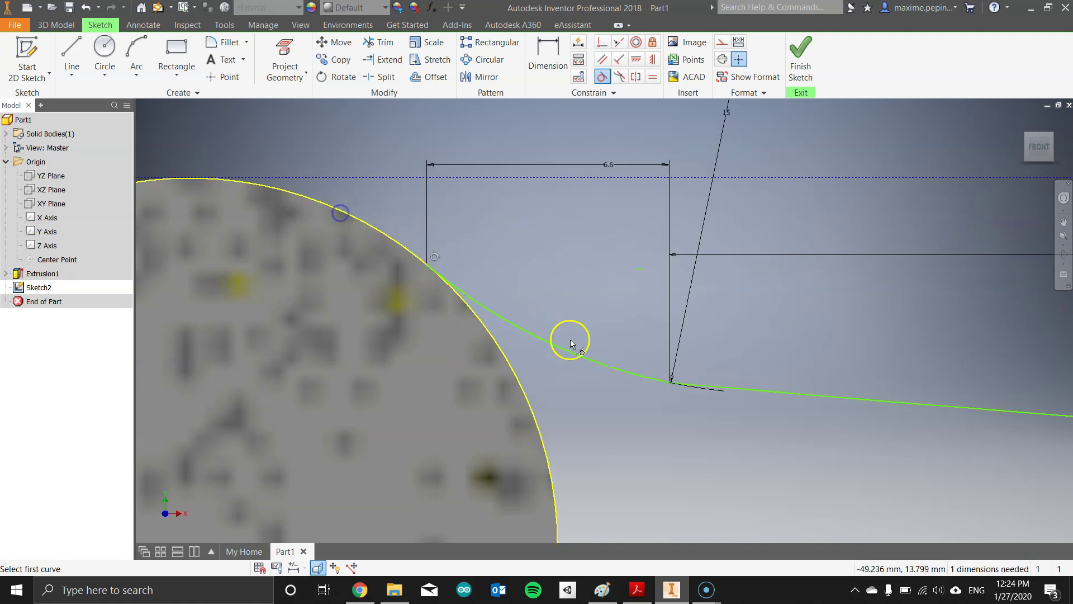
scroll(776, 442, down, 4)
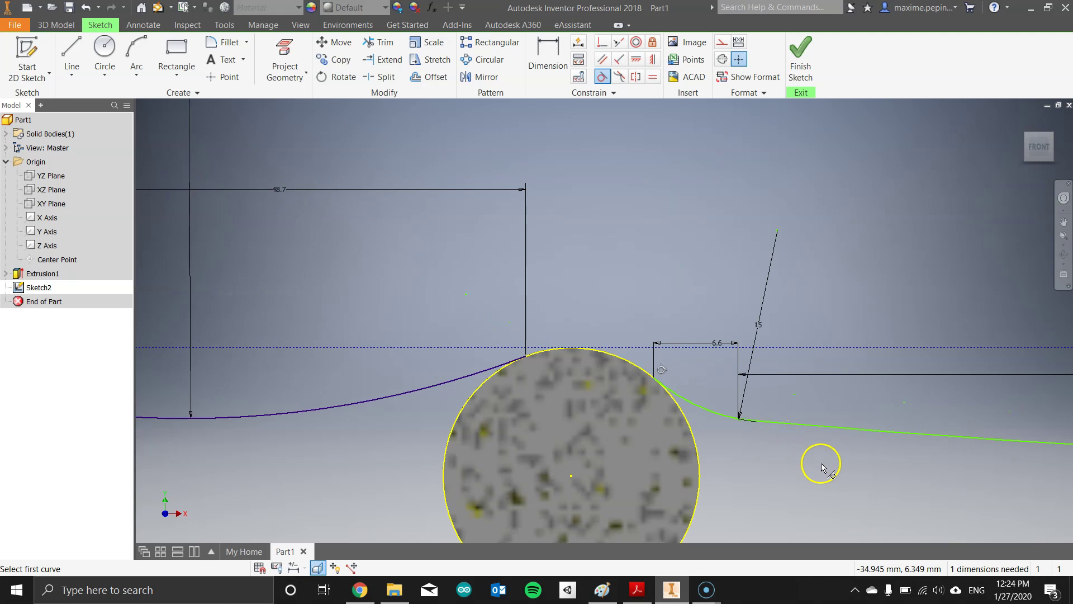
key(Escape)
Step: Shift the R950 arc slightly to test which movement the outline's constraints still allow
scroll(817, 465, down, 5)
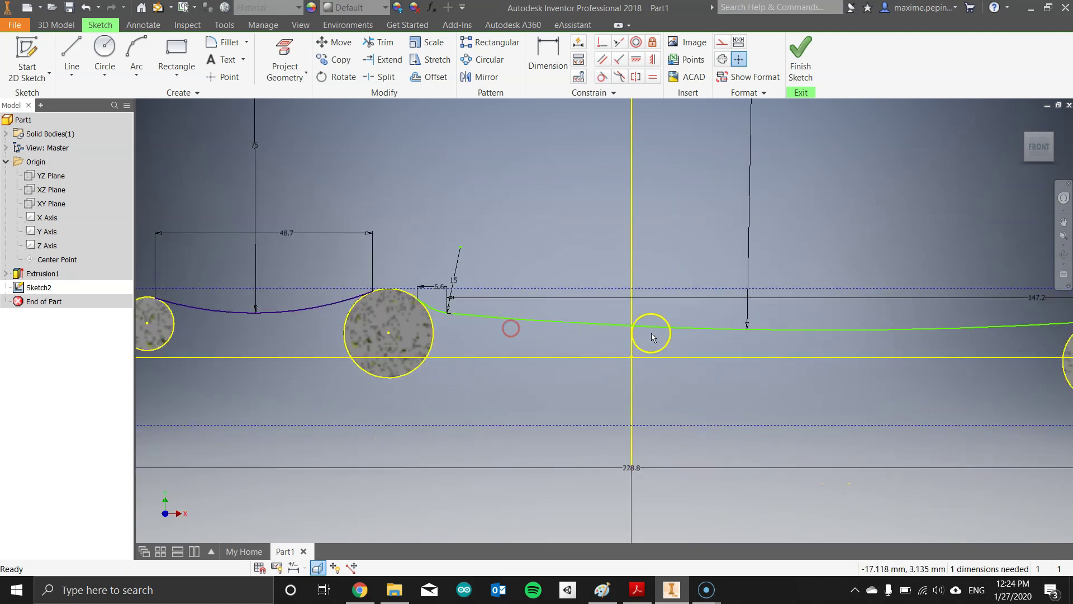
mouse_move(710, 324)
mouse_down()
mouse_move(695, 304)
mouse_move(724, 326)
mouse_up()
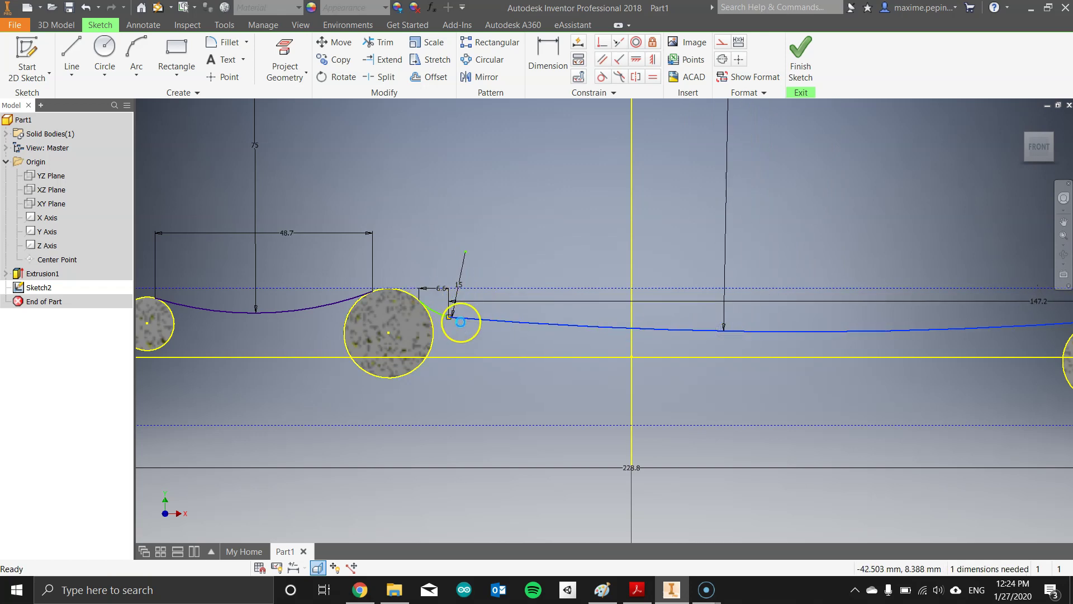
mouse_move(495, 324)
mouse_down()
mouse_move(479, 302)
mouse_move(494, 316)
mouse_up()
middle_drag(575, 347, 412, 318)
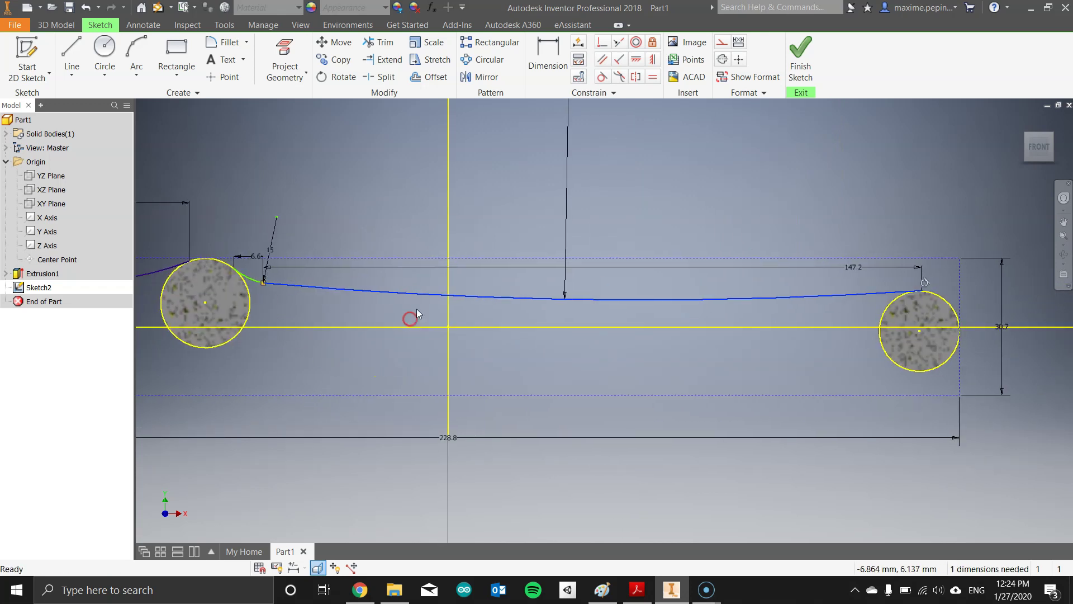
drag(420, 298, 416, 298)
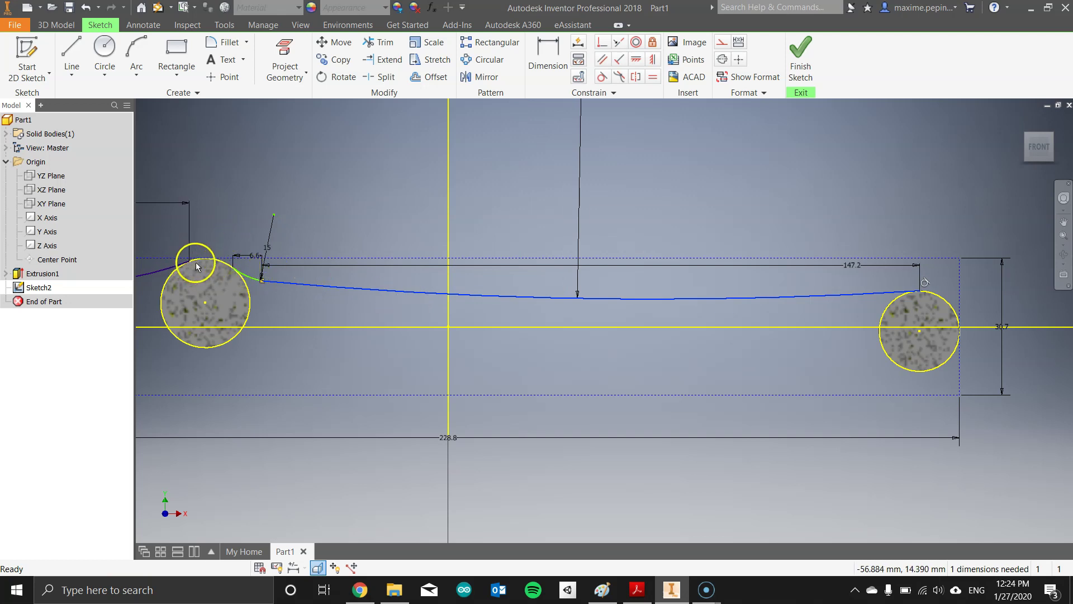
Step: Check the plan PDF, then dimension the horizontal distance across the hump between the R75 and R15 arc ends as 9 mm
click(637, 590)
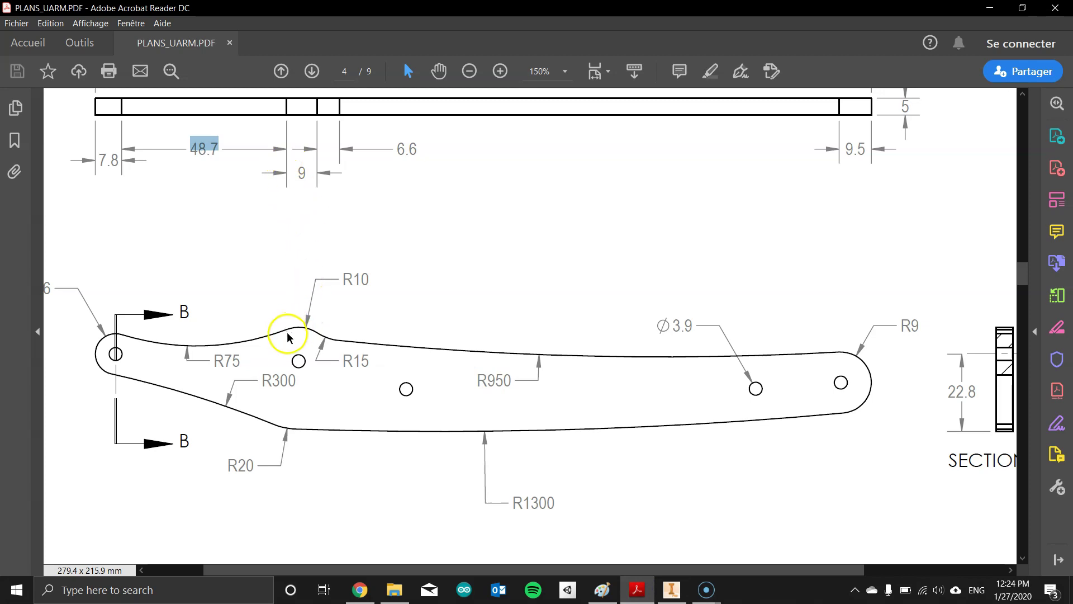
click(671, 589)
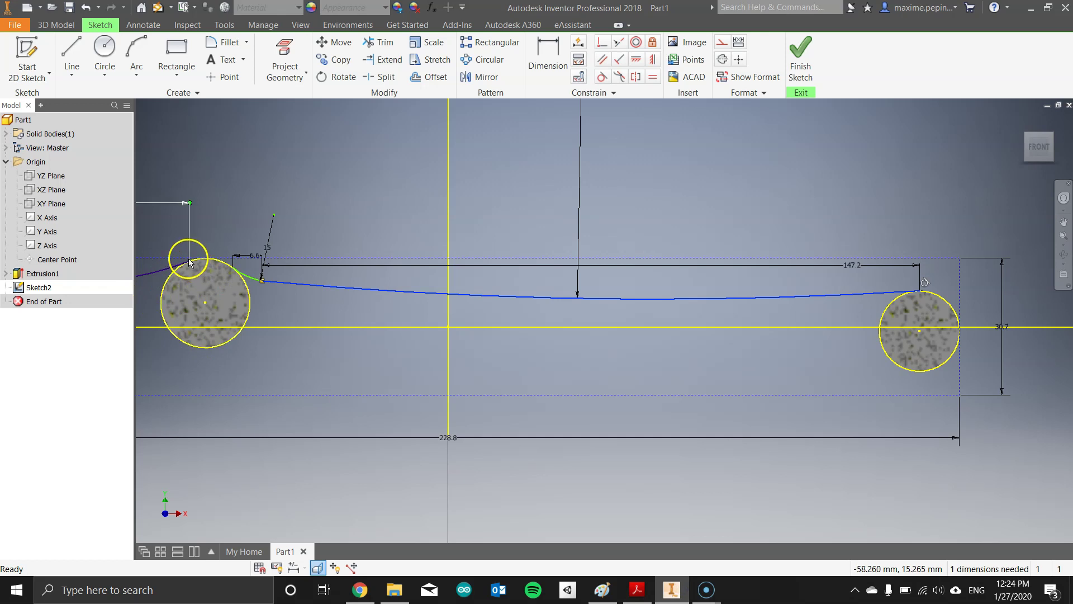
click(548, 56)
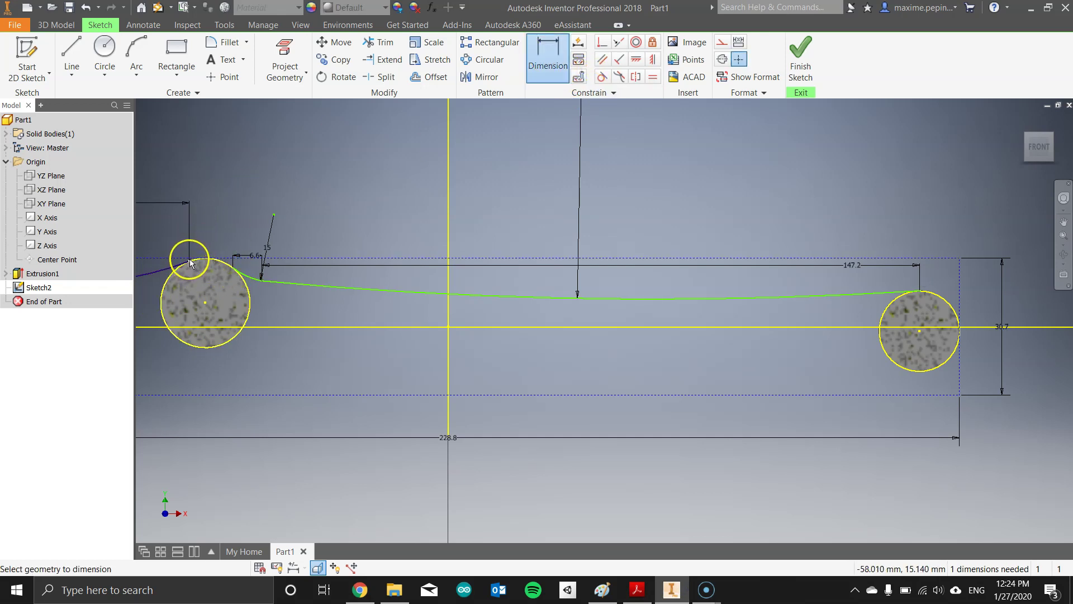
click(235, 269)
click(213, 169)
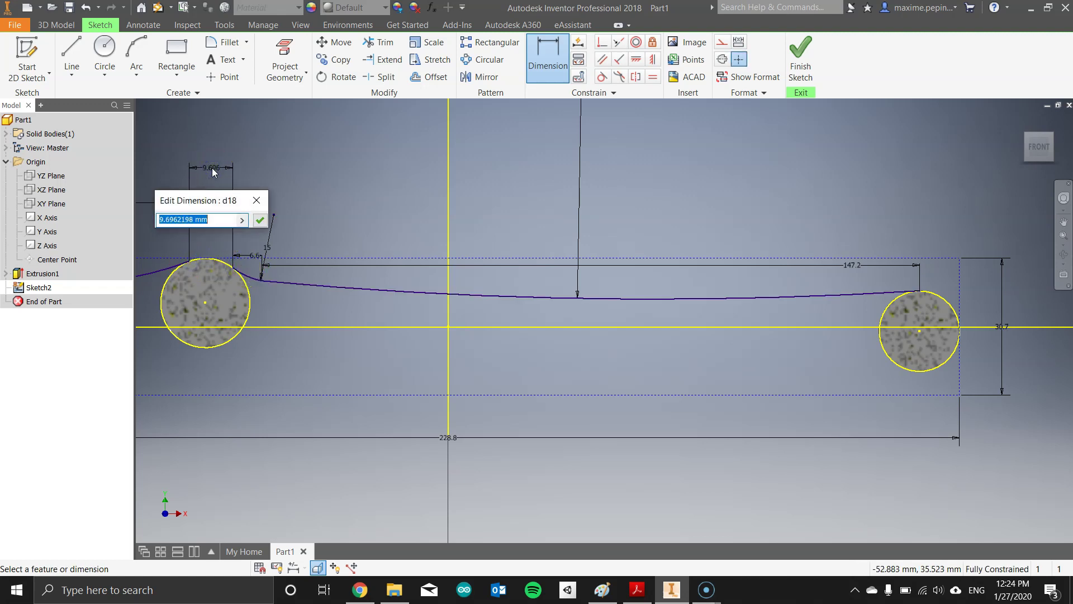
key(Return)
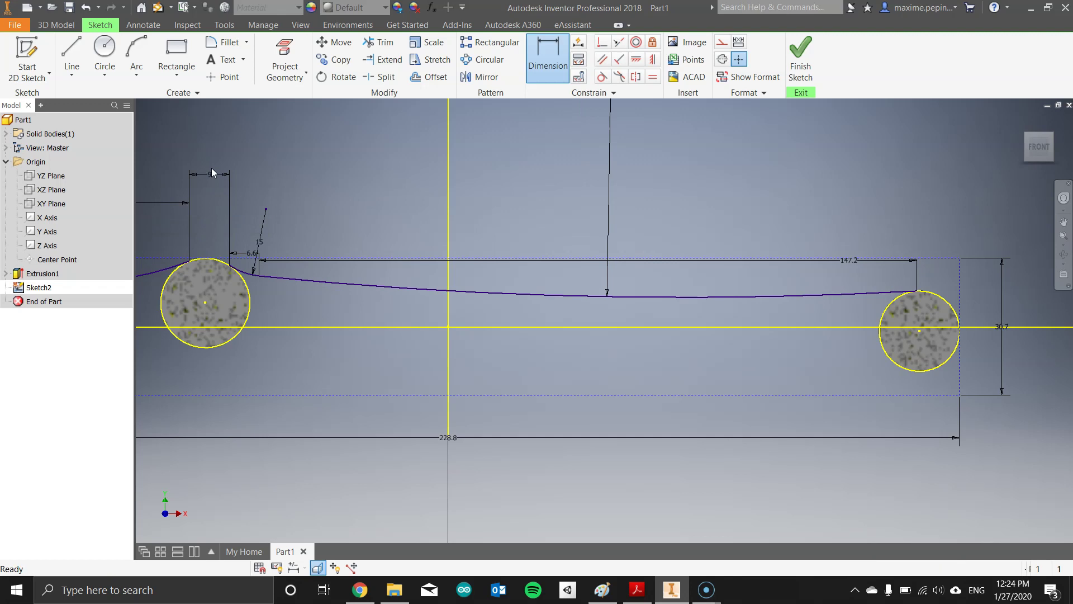
key(Escape)
middle_drag(414, 362, 531, 339)
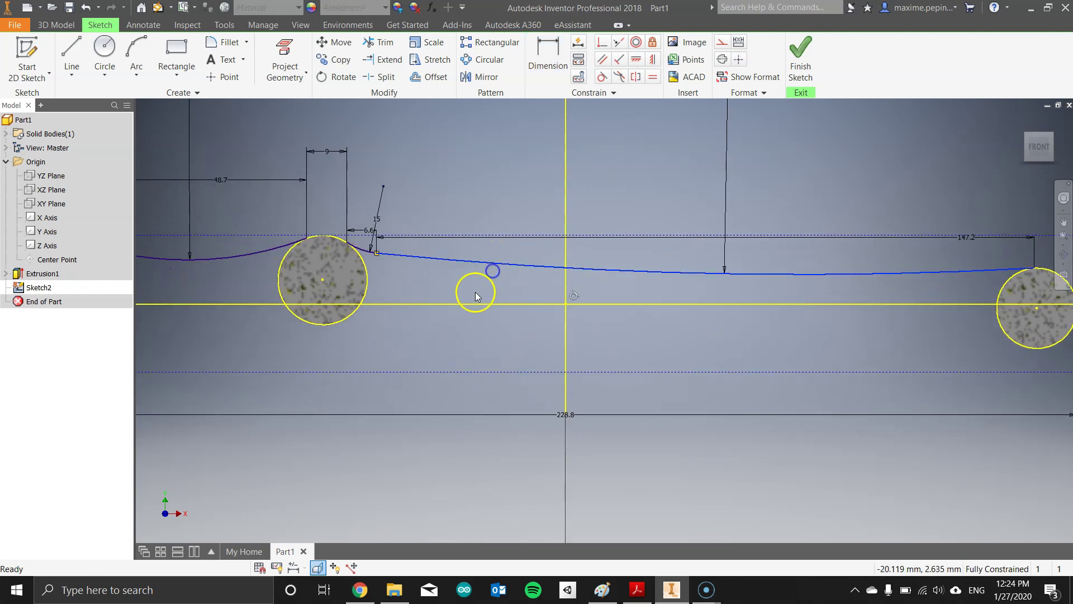
scroll(511, 354, down, 5)
scroll(505, 364, up, 3)
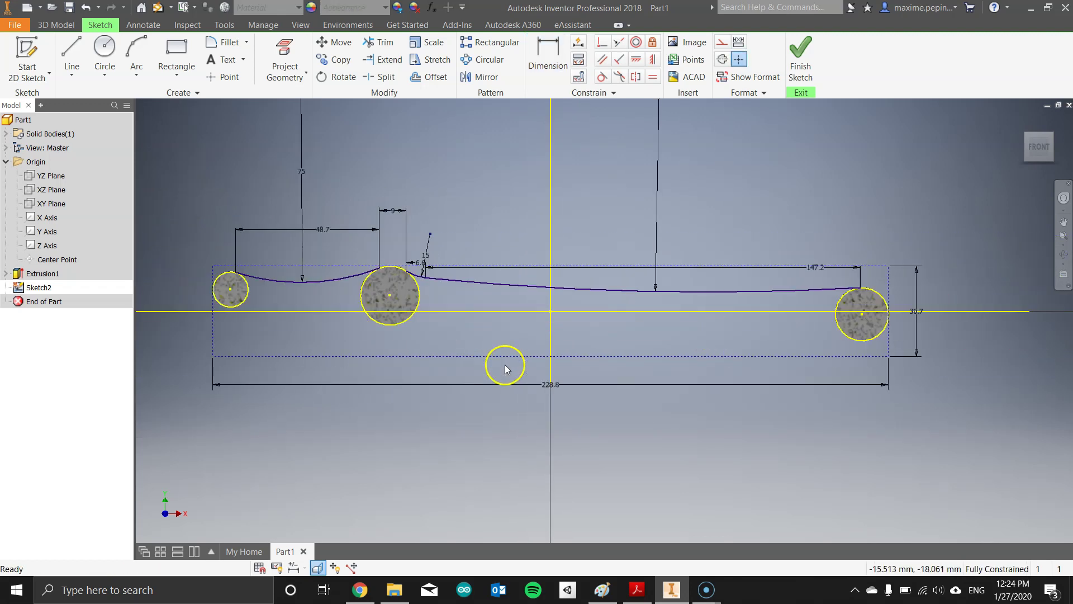
Step: Check the plan PDF, then draw the R1300 three-point arc along the lower edge, starting on the large end disc and ending short of below the hump disc
click(637, 590)
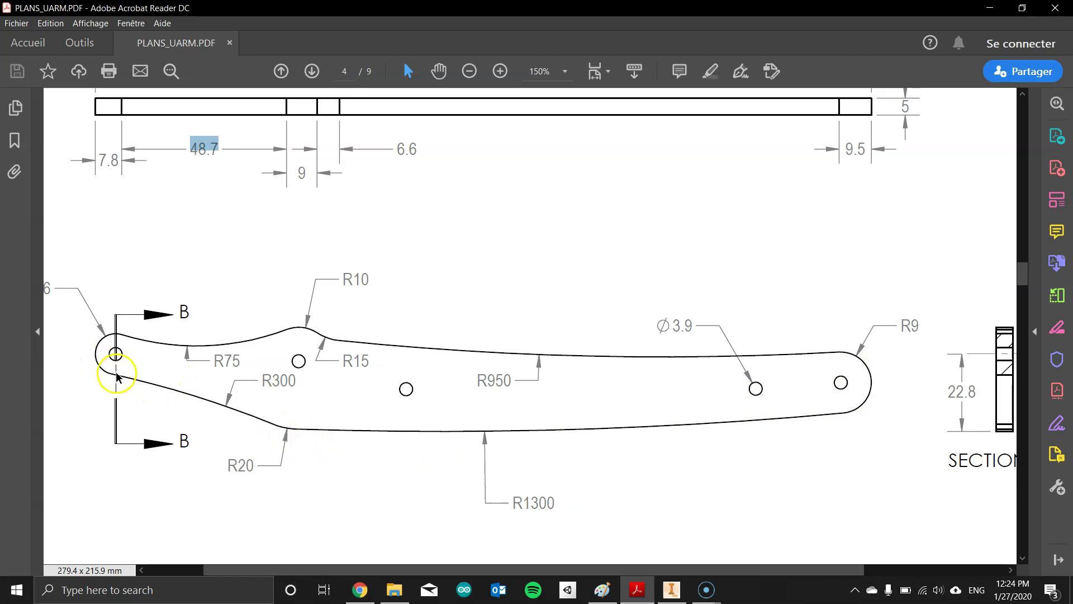
click(669, 592)
click(136, 50)
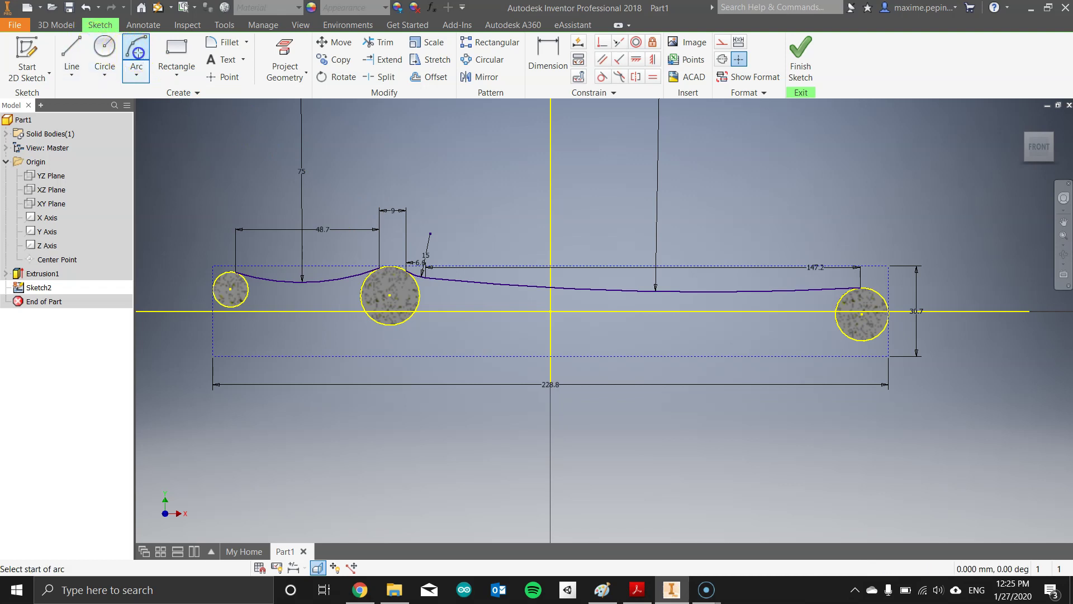
click(878, 336)
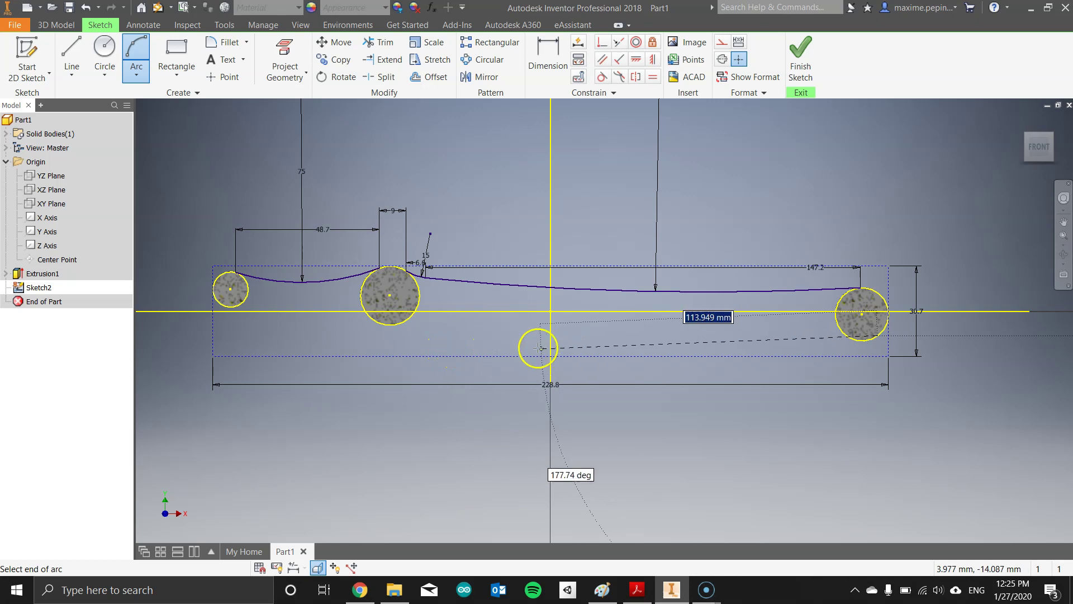
click(443, 348)
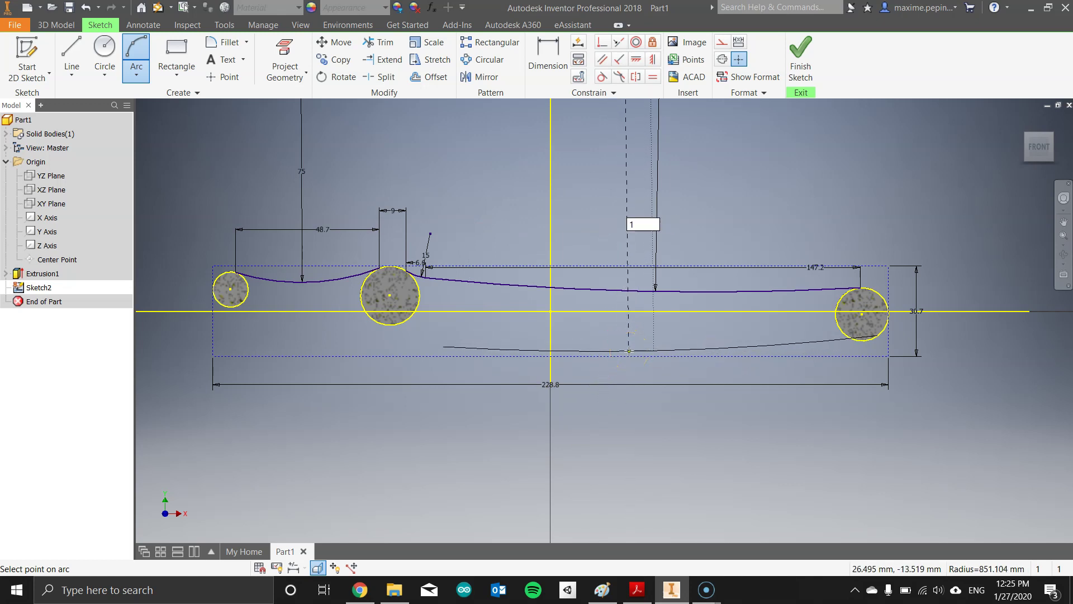
click(629, 351)
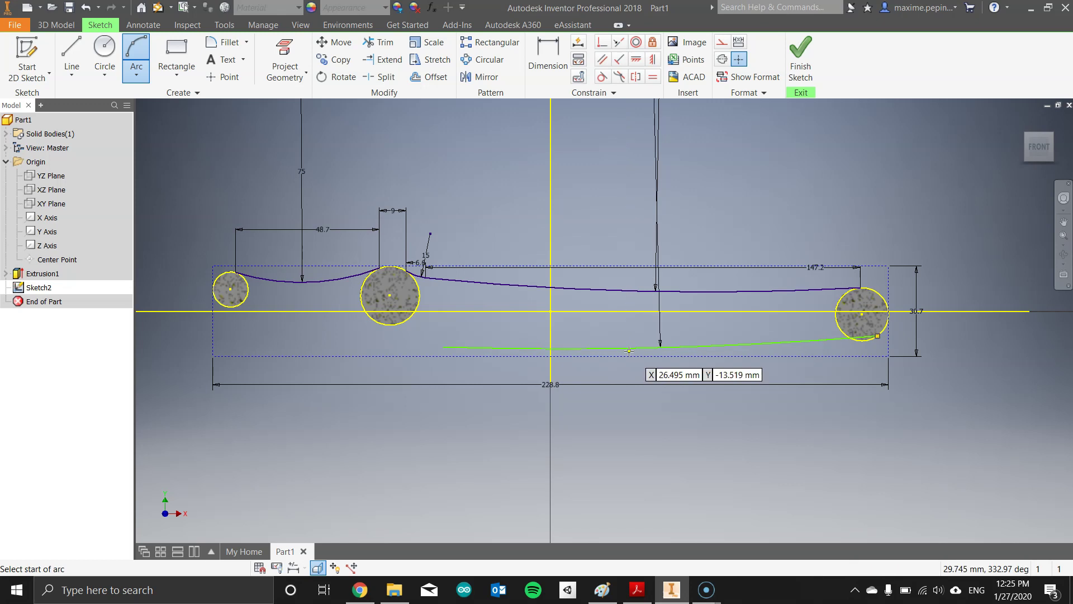
Step: Draw a 20 mm radius arc below the hump disc, continuing from the free end of the R1300 arc
click(444, 347)
click(366, 342)
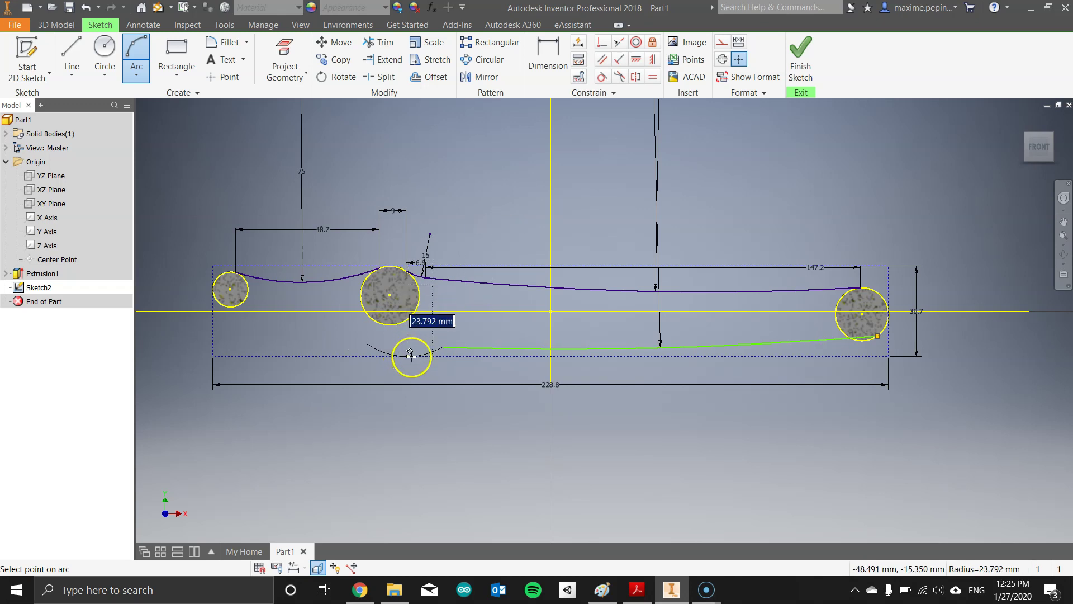
scroll(406, 351, up, 6)
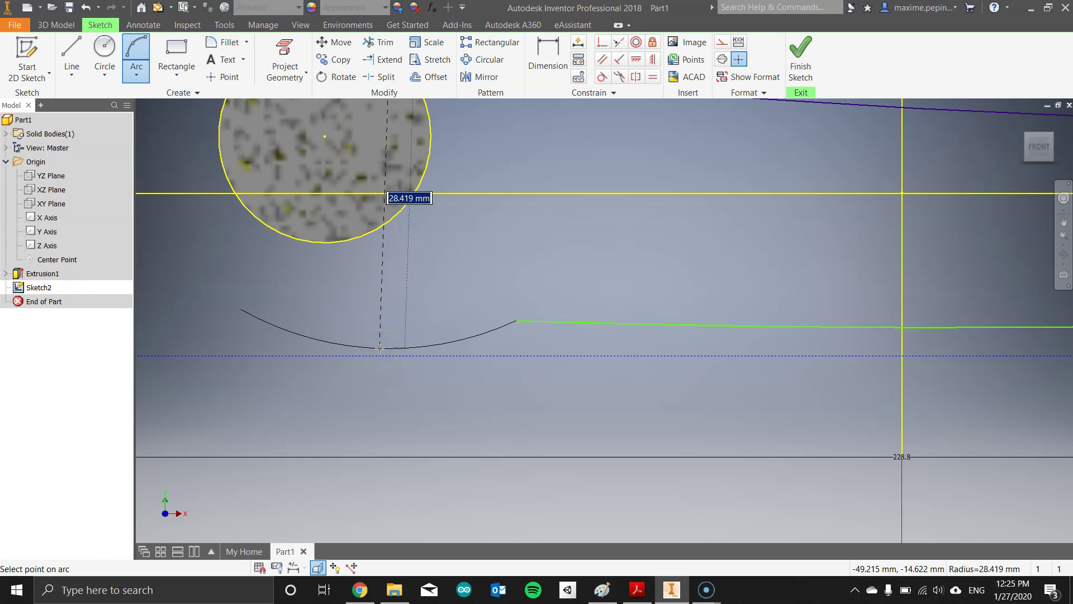
key(Return)
scroll(380, 347, down, 3)
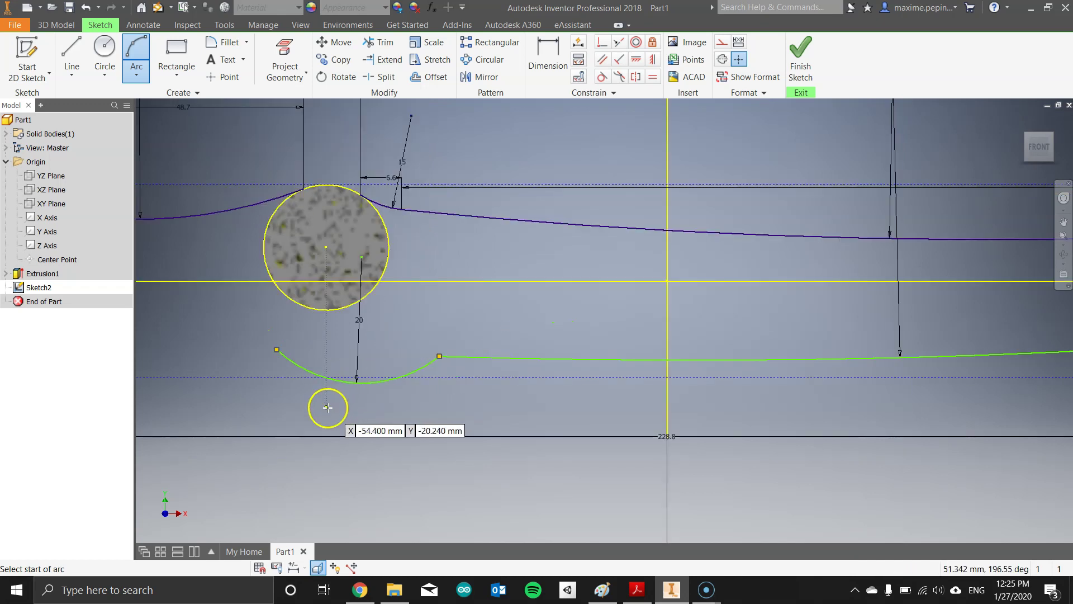
Step: Draw an arc from the underside of the small end disc to the R20 arc's free end, using the plan's R300 radius
click(303, 256)
click(592, 334)
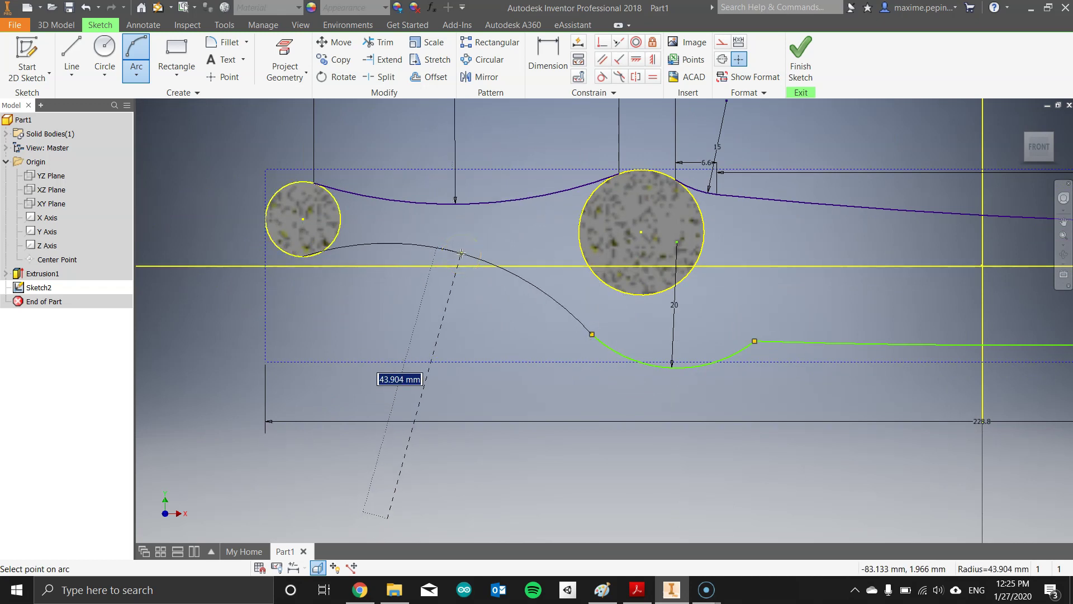
key(alt+Tab)
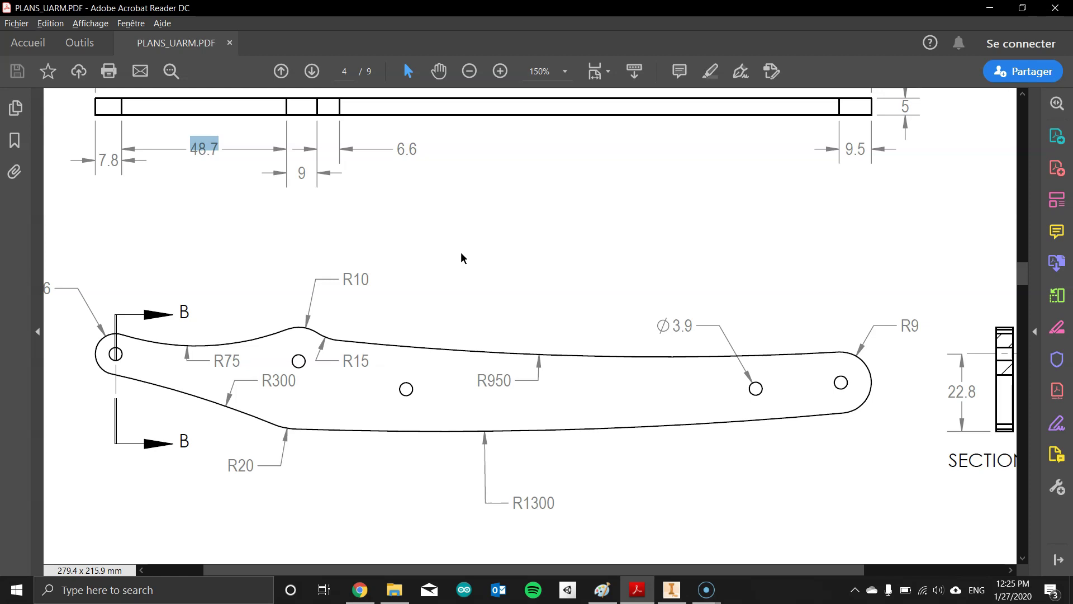
key(alt+Tab)
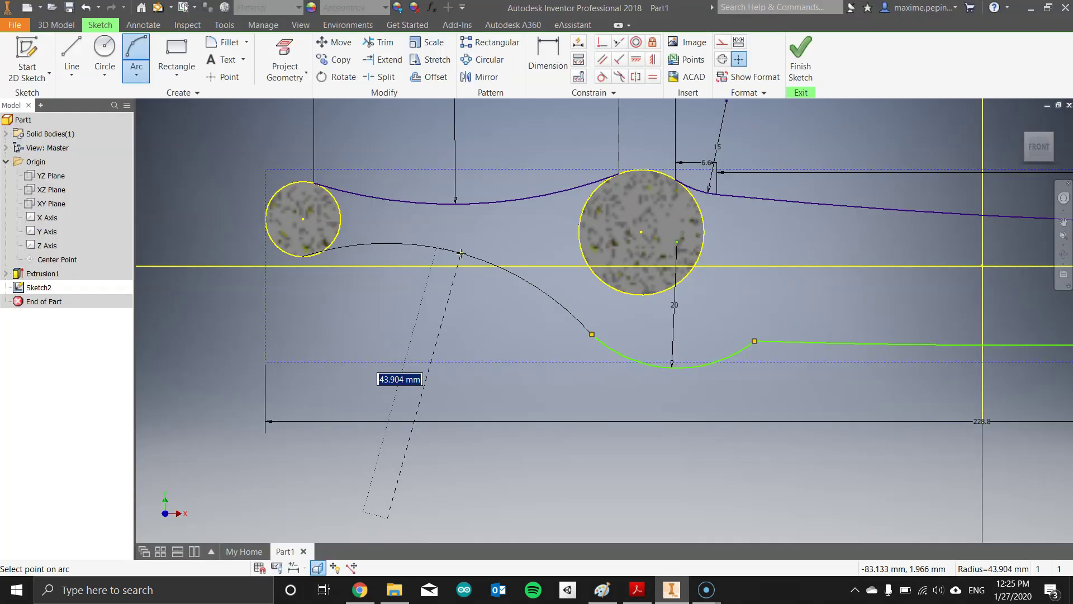
key(Return)
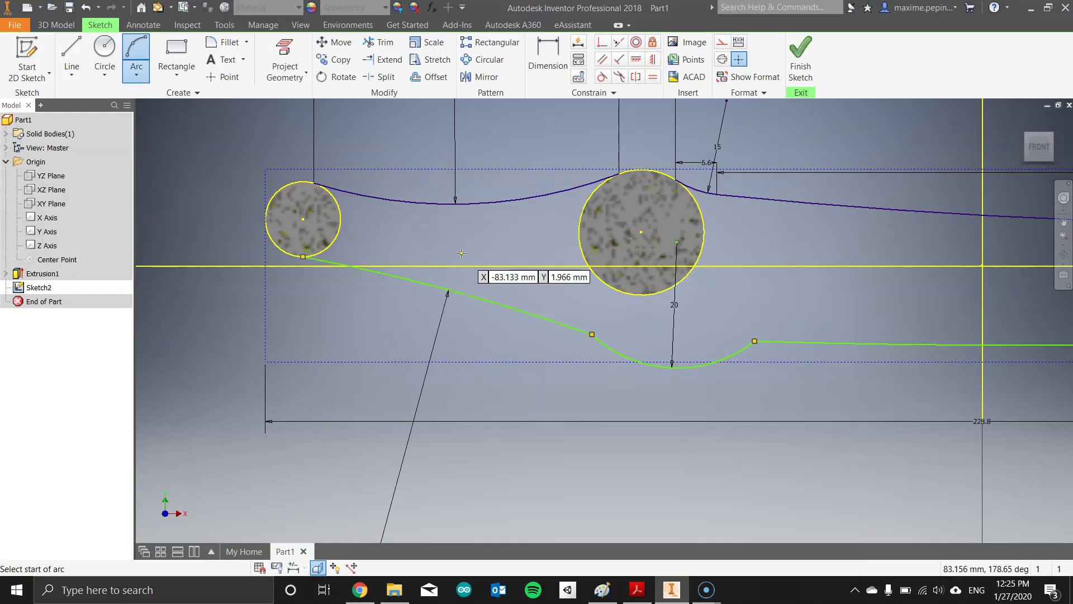
key(Escape)
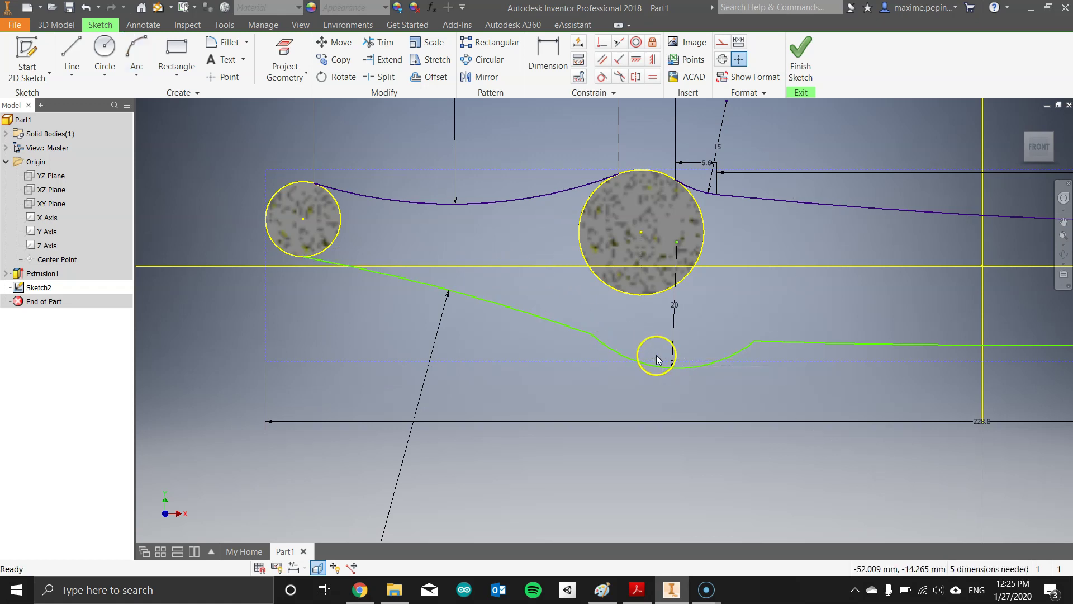
Step: Look up the lower-edge spans in the plan PDF and dimension the R300 arc's start 4.7 mm horizontally from the construction rectangle's near side
click(673, 588)
scroll(453, 460, down, 5)
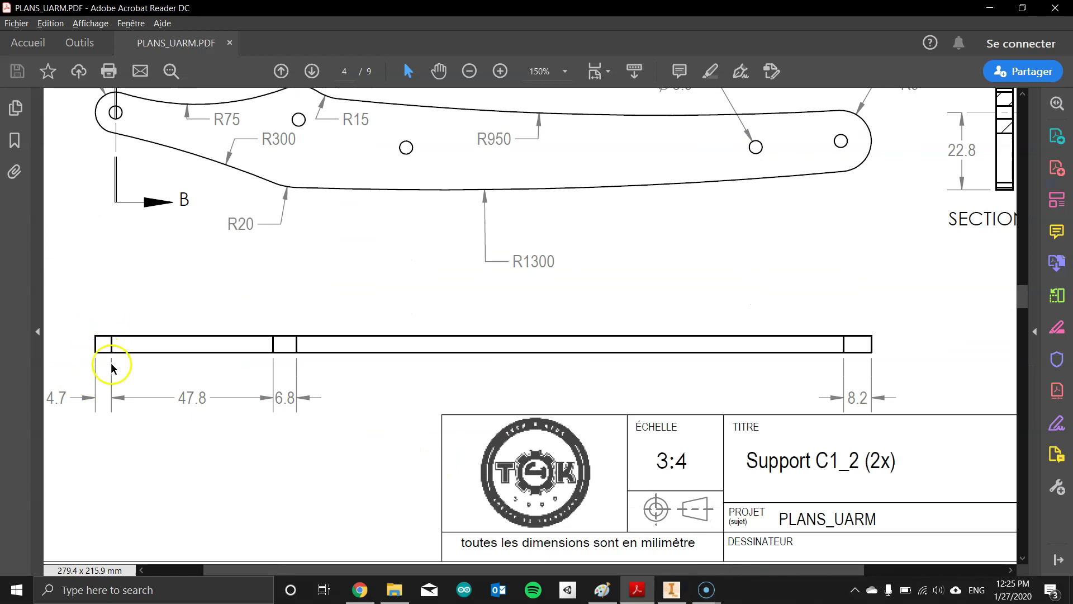
scroll(120, 363, up, 1)
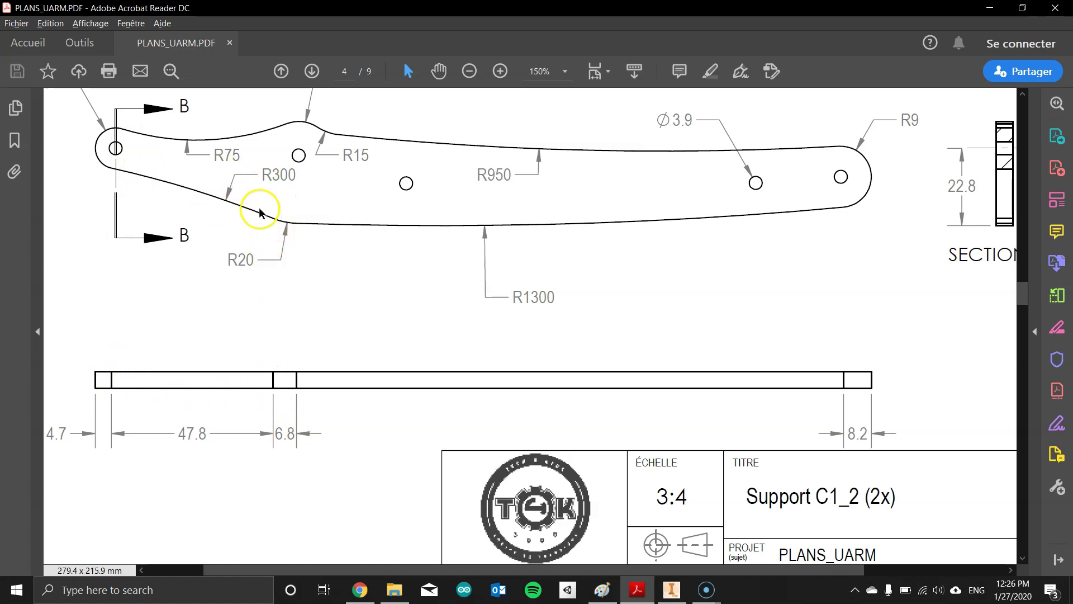
click(674, 590)
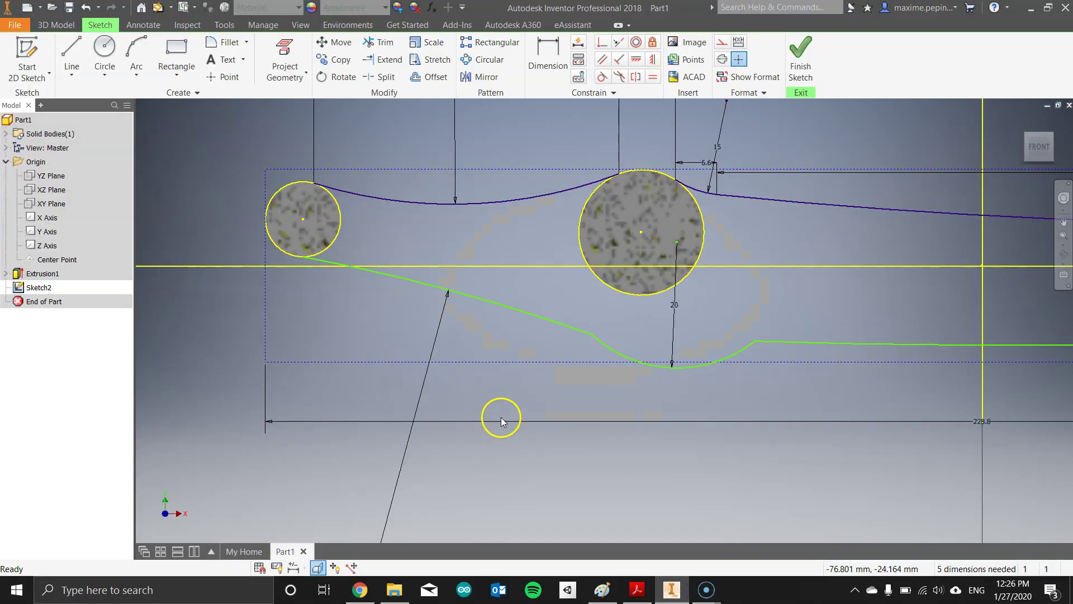
click(536, 46)
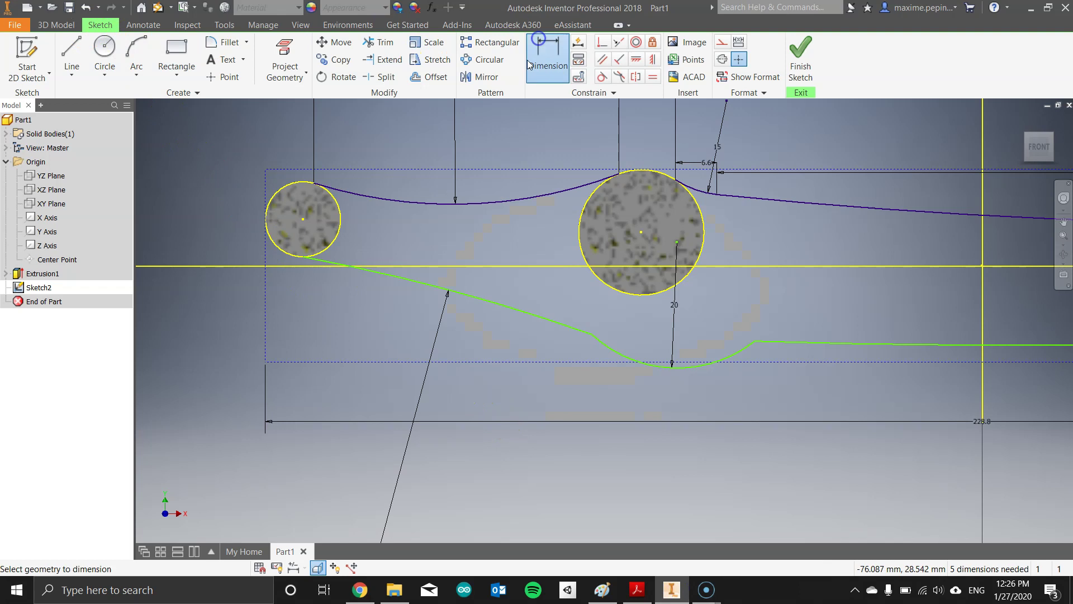
click(305, 260)
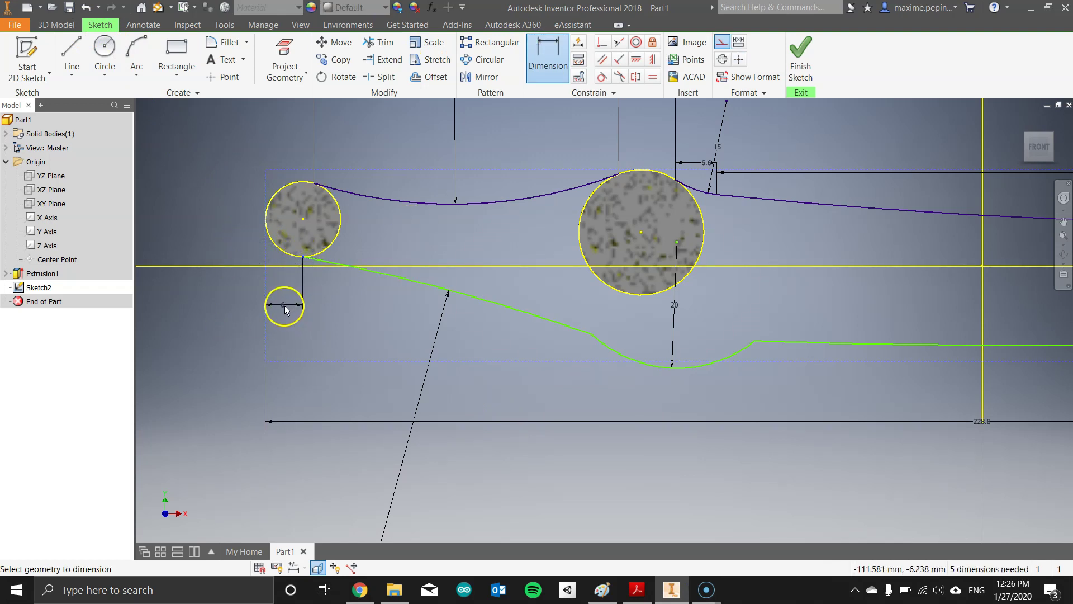
click(285, 310)
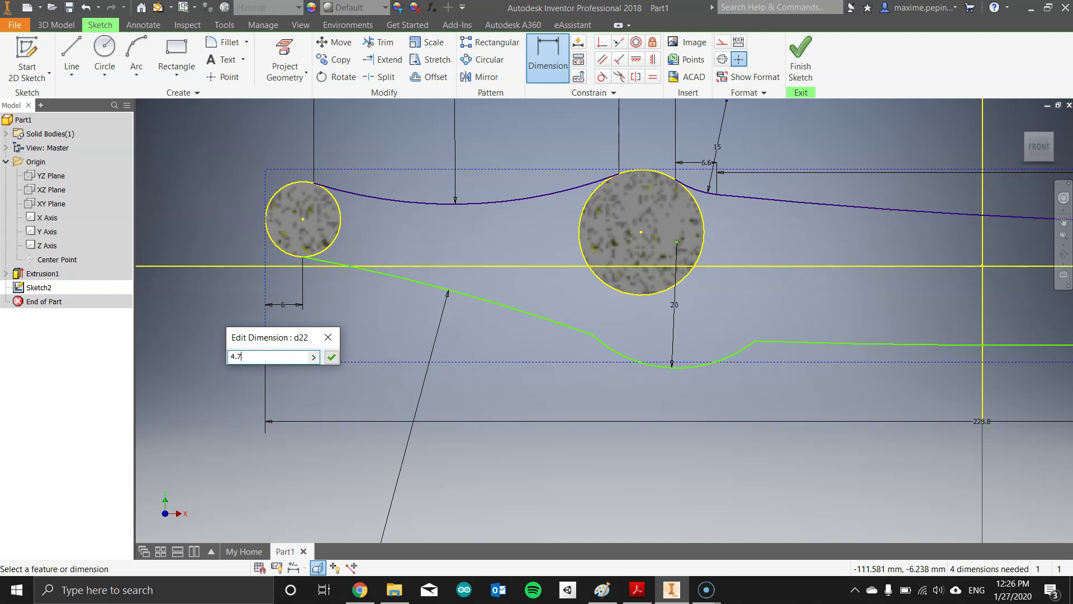
key(Return)
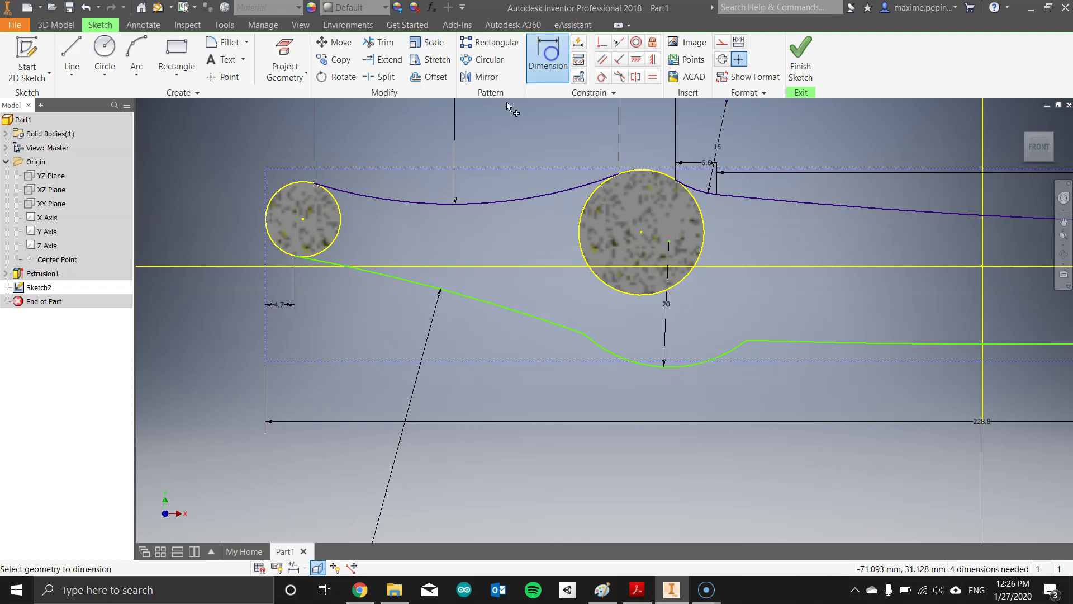
Step: Dimension the horizontal distance between the two ends of the R300 arc as 47.8 mm
click(295, 257)
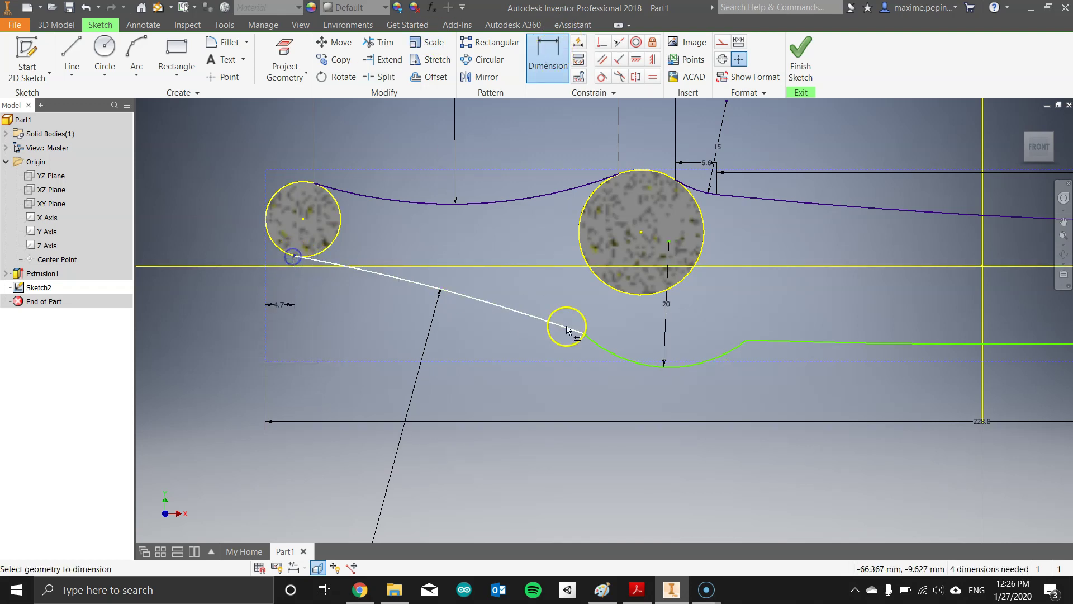
click(584, 335)
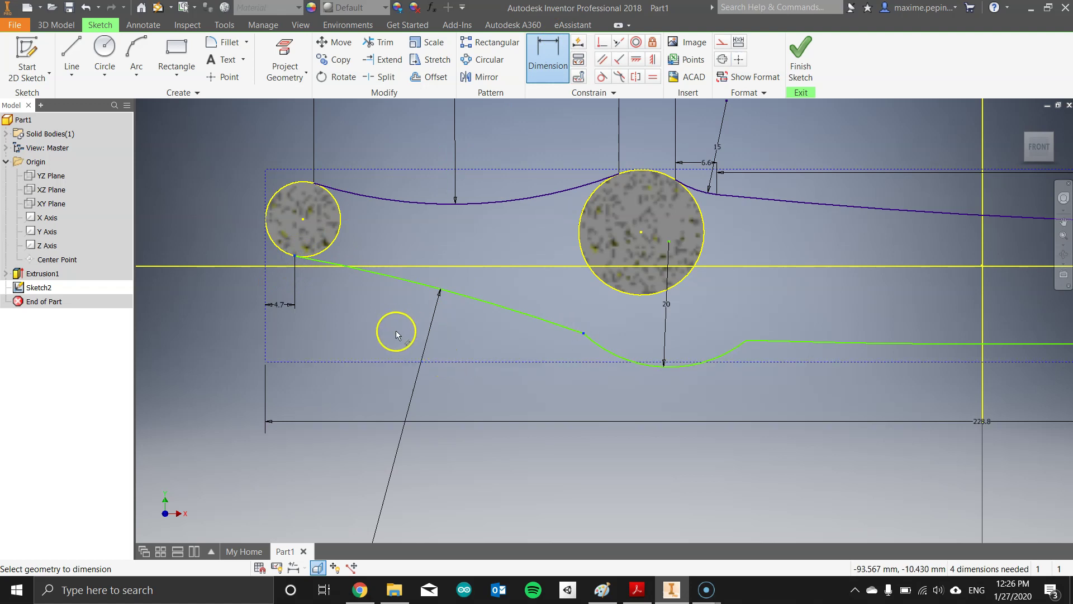
click(398, 345)
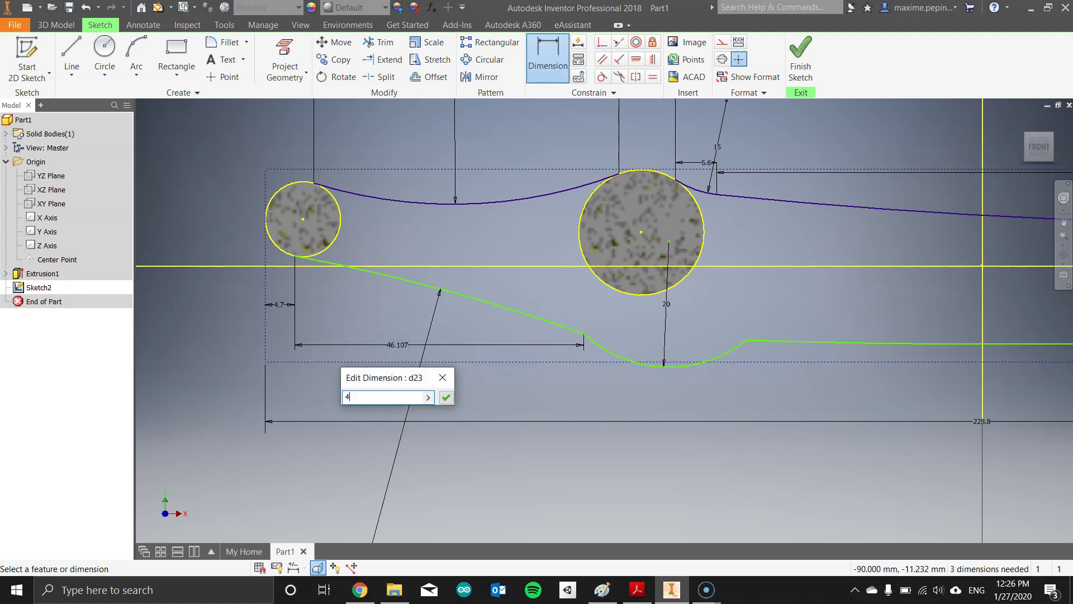
key(Return)
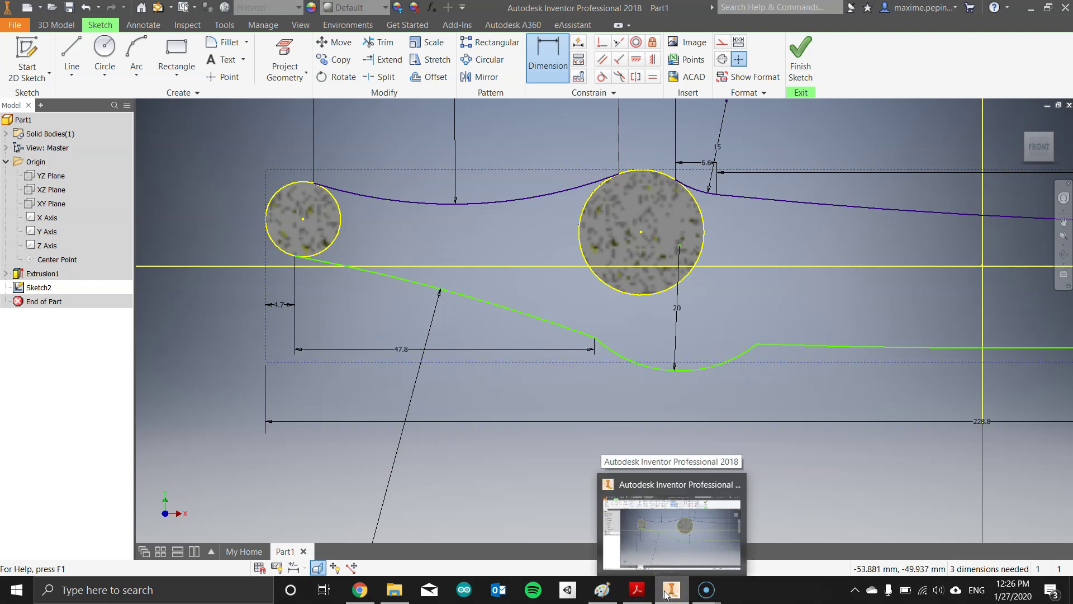
Step: Check the plan PDF, then dimension the horizontal span of the R20 arc between its two ends as 6.8 mm
click(636, 589)
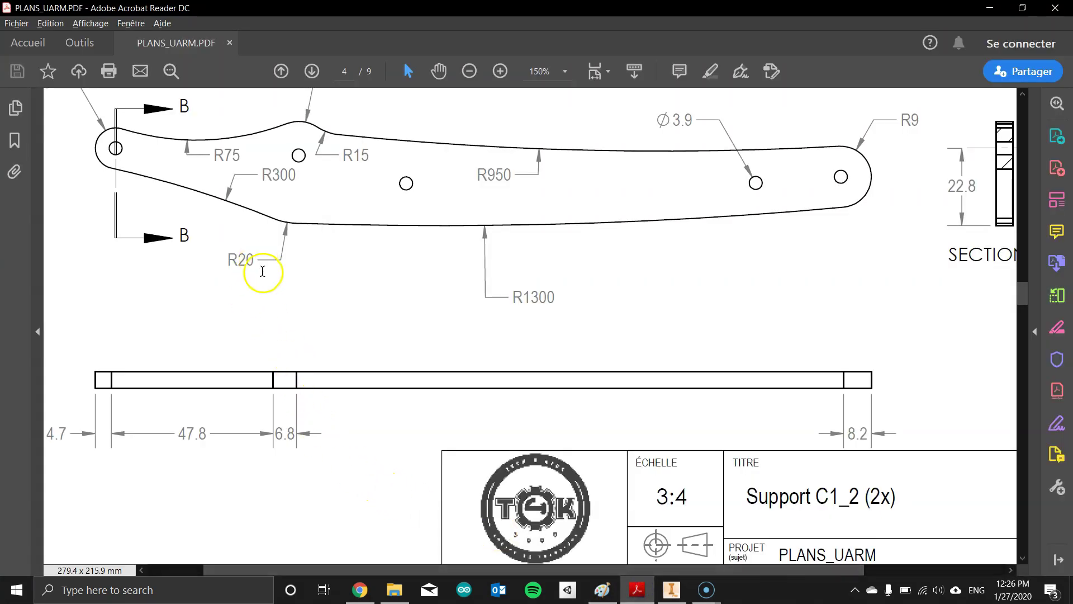
click(671, 590)
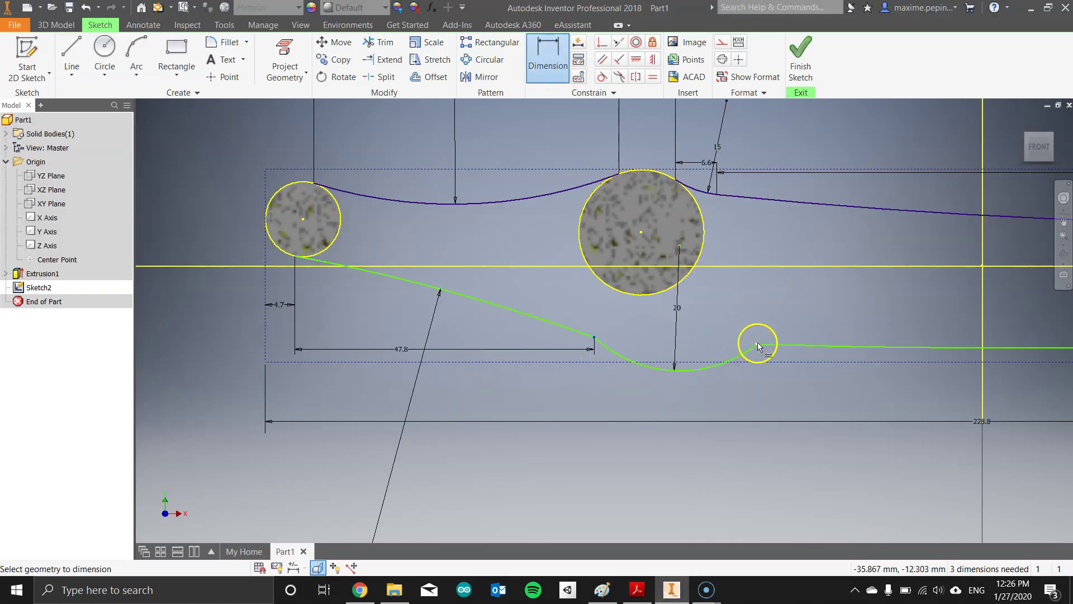
click(757, 344)
click(679, 410)
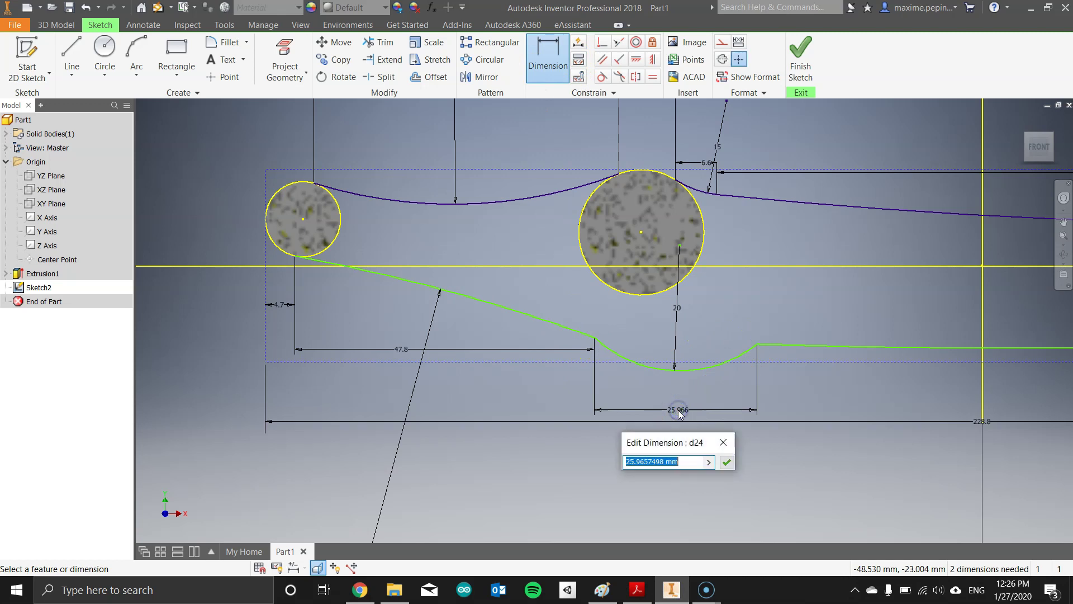
text(6.8)
key(Return)
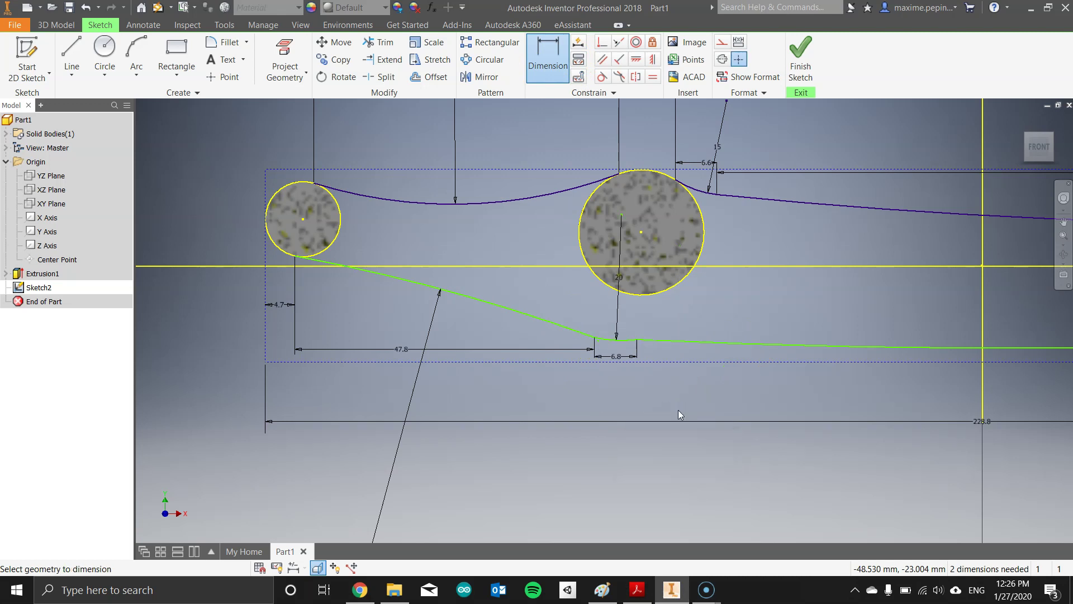
Step: Look up the end span in the plan PDF and dimension the R1300 arc's end 8.2 mm horizontally from the construction rectangle's far side
click(637, 589)
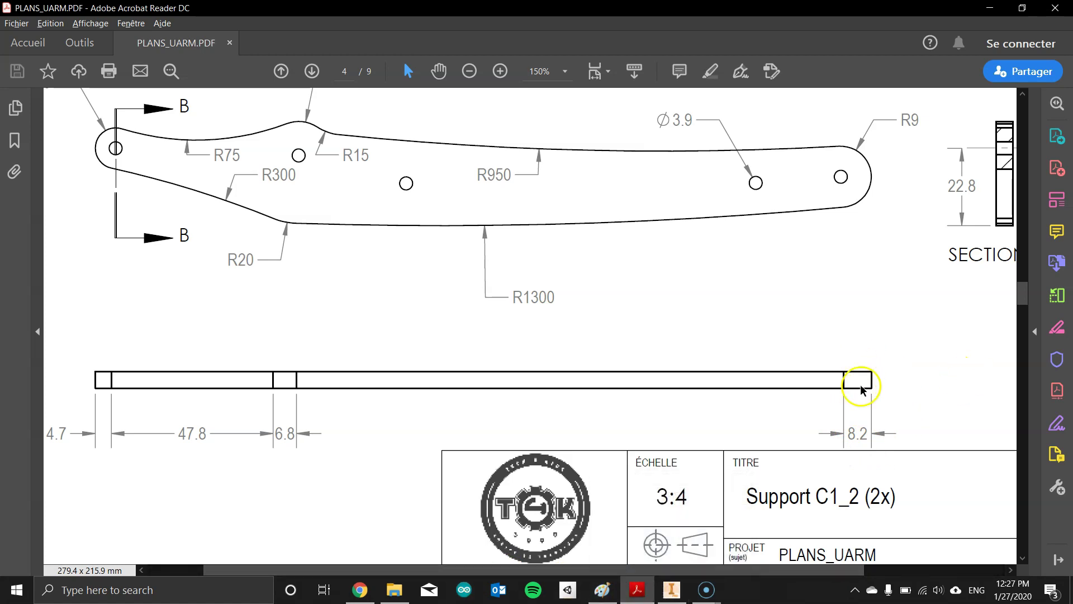
click(672, 590)
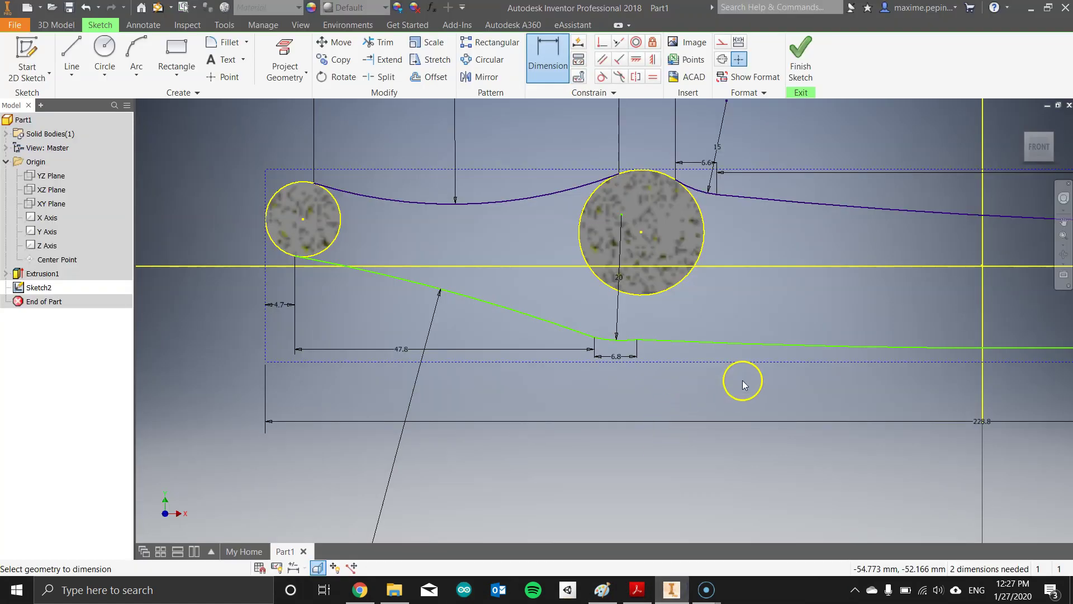
scroll(742, 378, up, 1)
middle_drag(319, 402, 84, 379)
middle_drag(749, 412, 469, 412)
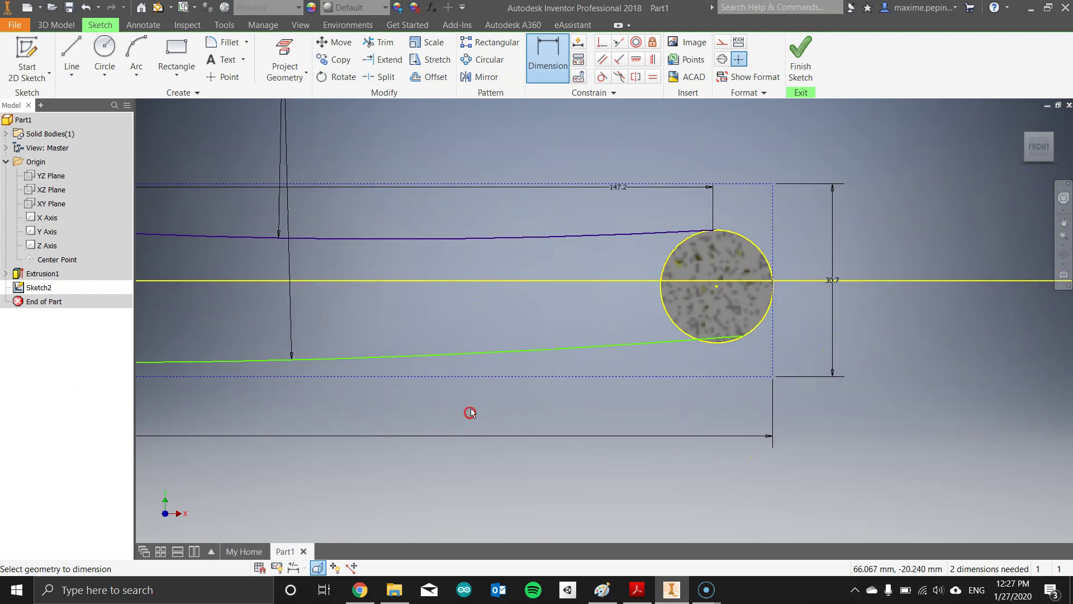
click(744, 336)
click(773, 337)
click(758, 361)
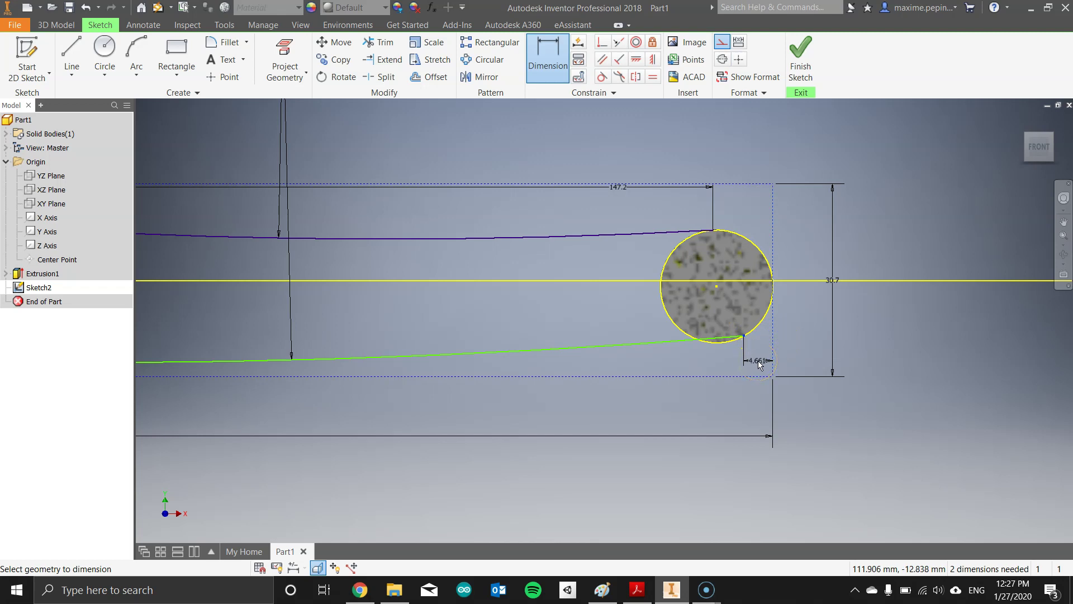
key(alt+Tab)
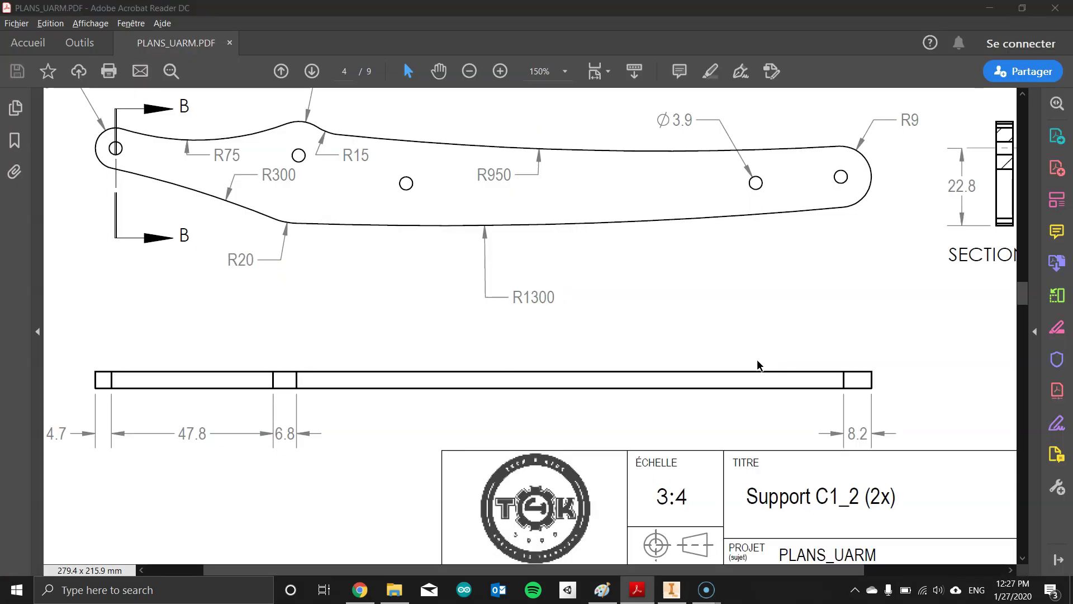
key(alt+Tab)
key(alt+Tab)
key(alt+Tab)
key(alt+Tab)
key(alt+Tab)
key(alt+Tab)
key(alt+Tab)
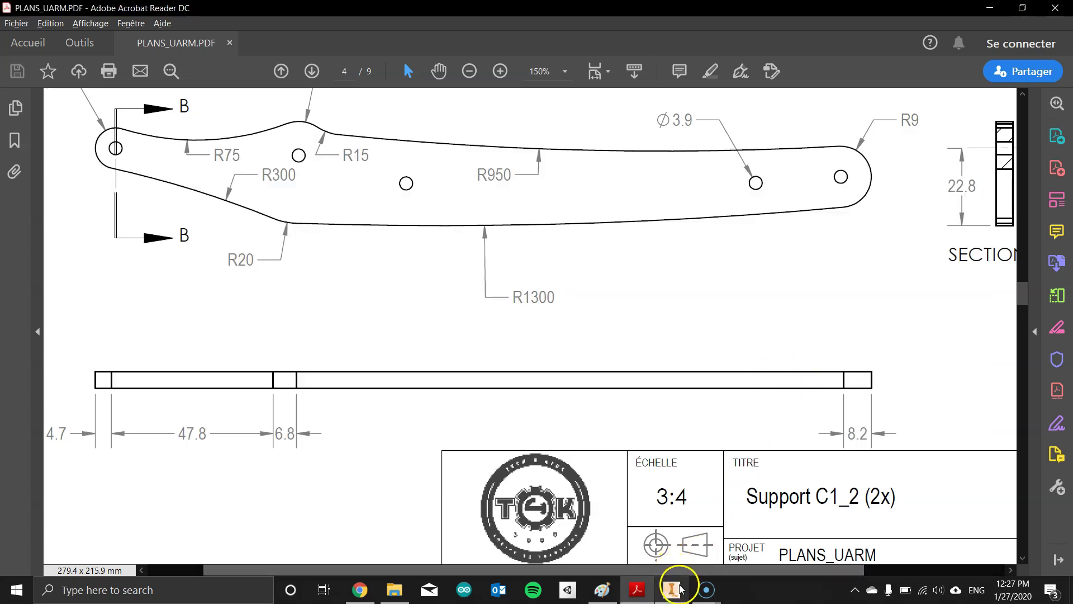
click(671, 588)
click(758, 364)
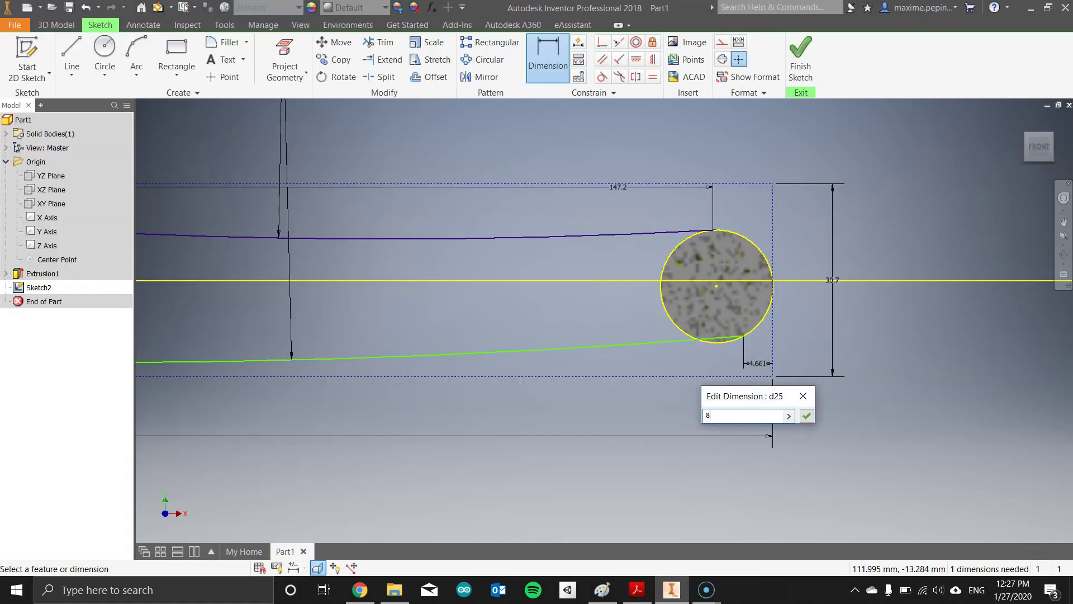
key(Return)
key(Escape)
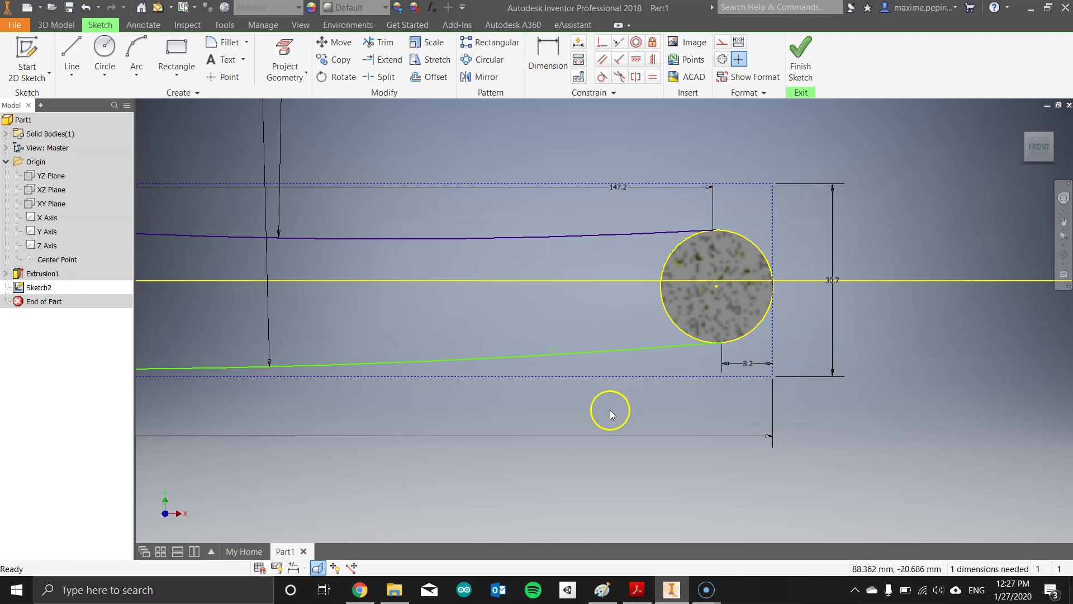
Step: Nudge the R1300 arc to test its freedom, then check in the plan PDF and Paint sketch how it meets the bounding rectangle
middle_drag(608, 409, 743, 366)
scroll(628, 403, up, 3)
middle_drag(520, 397, 663, 363)
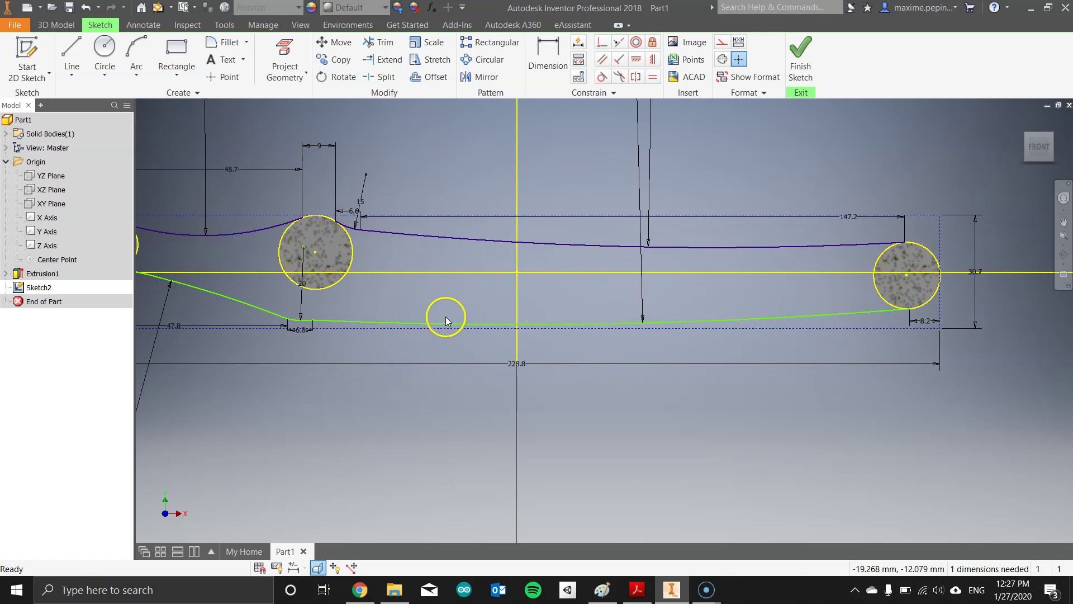
mouse_move(446, 323)
mouse_down()
mouse_move(439, 299)
mouse_move(444, 315)
mouse_up()
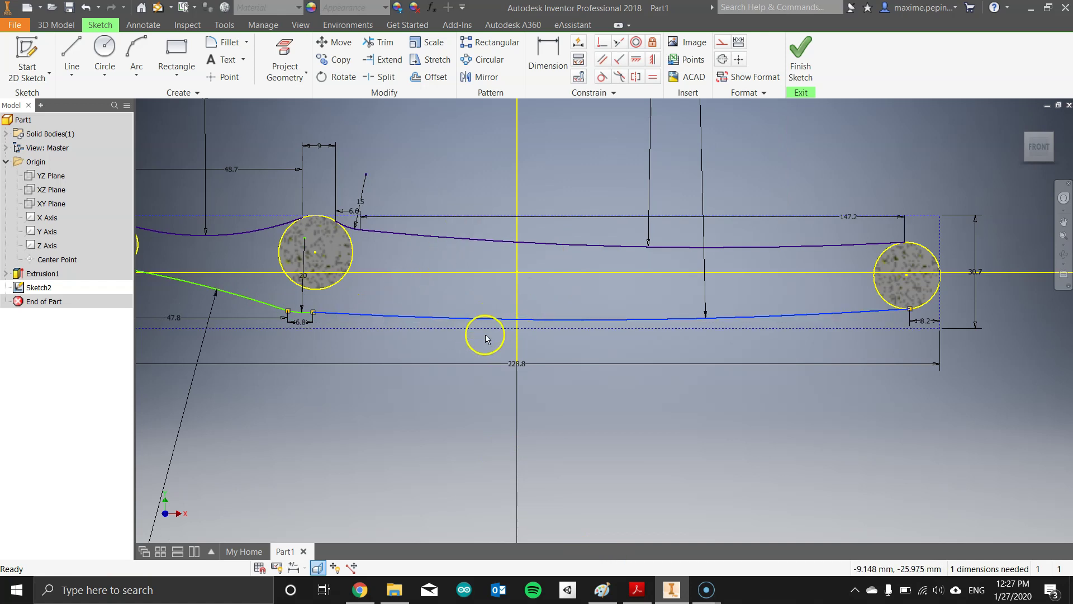
click(631, 596)
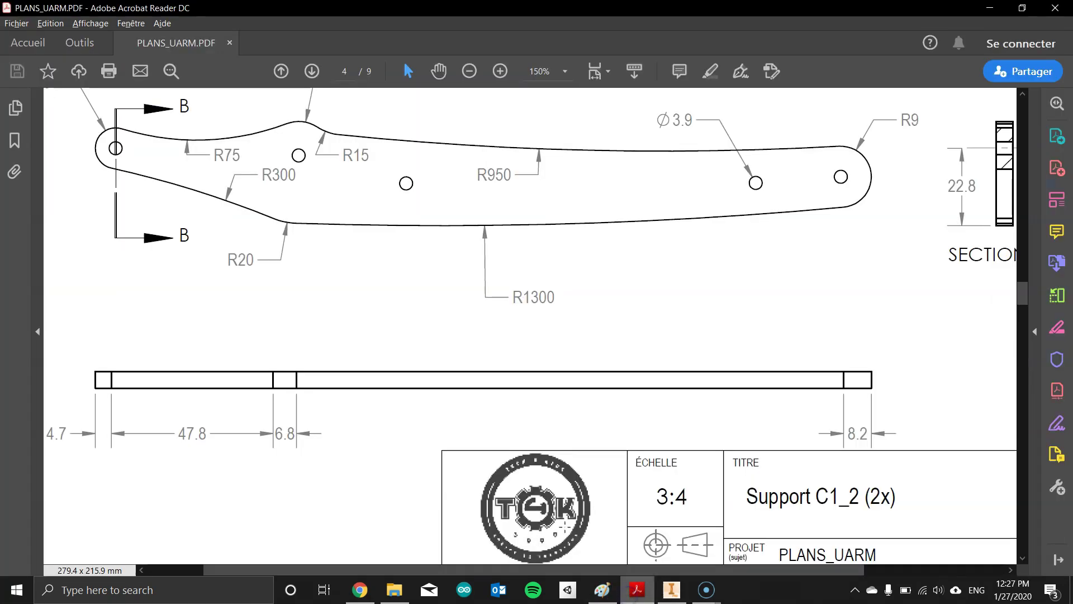
click(601, 590)
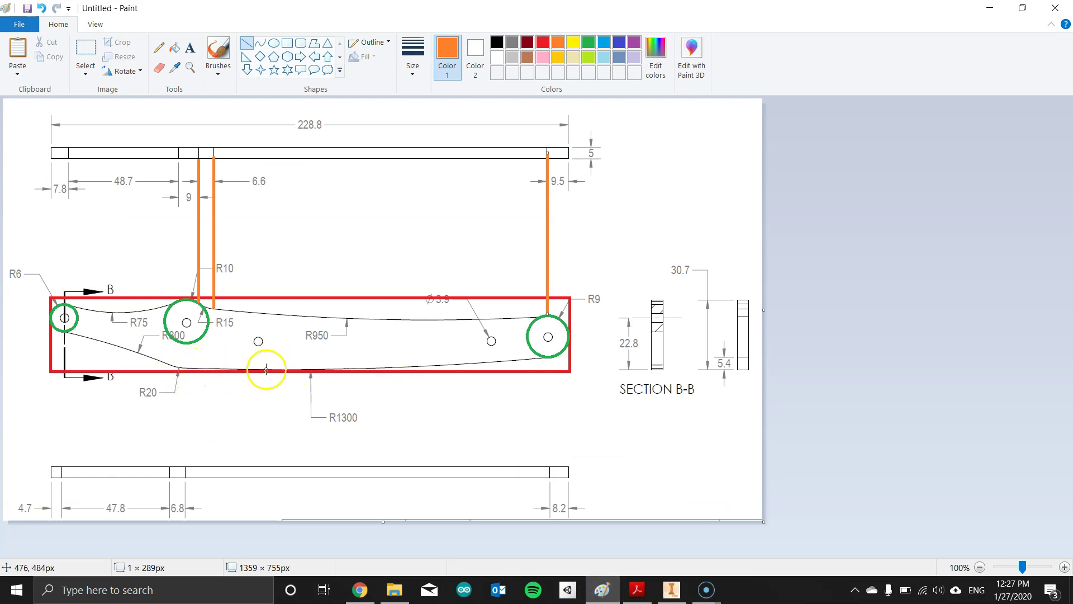
click(671, 590)
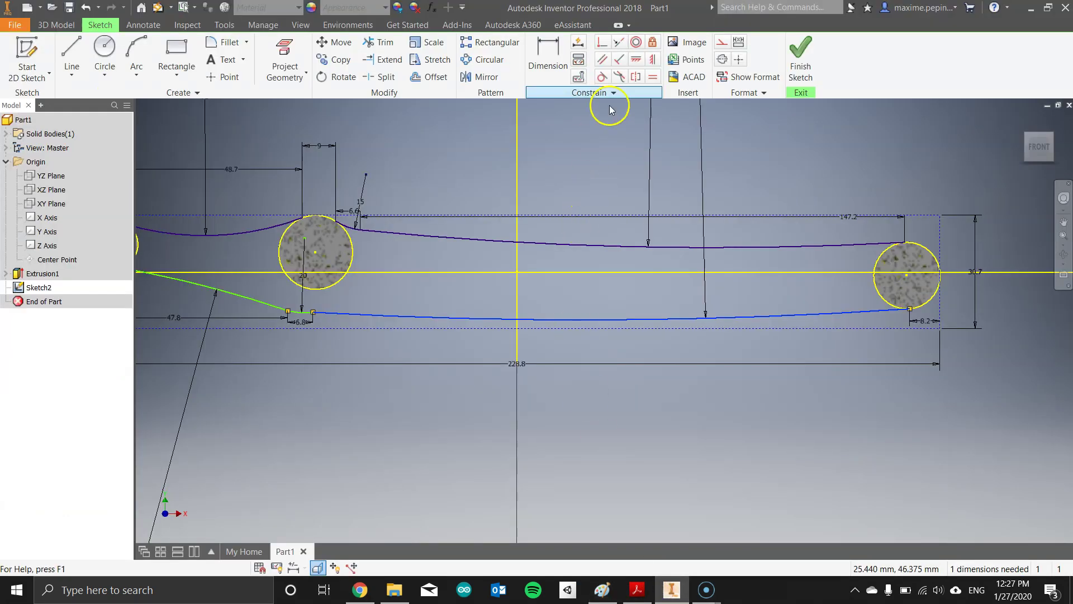
Step: Make the R1300 arc tangent to the lower side of the construction rectangle
click(602, 77)
click(657, 323)
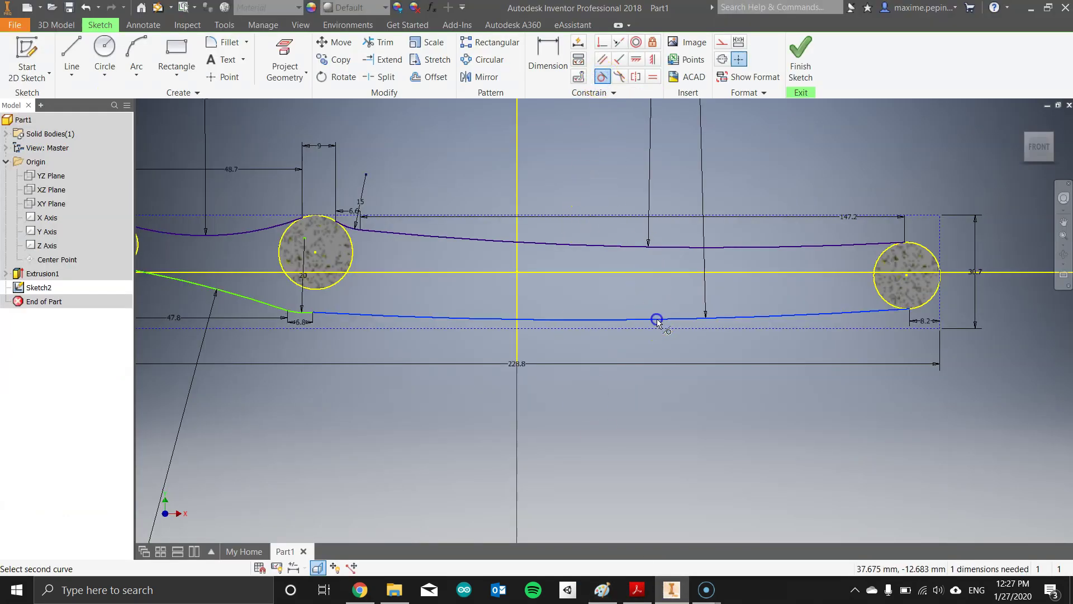
click(662, 328)
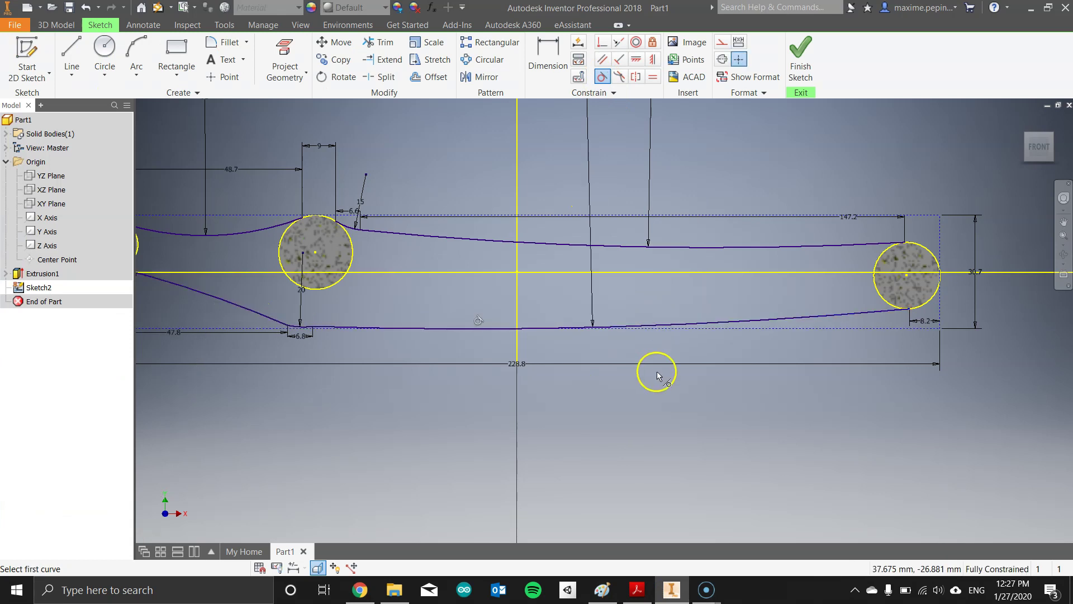
key(Escape)
Step: Examine the junction of the R20 and R1300 arcs and the complete outline of the sketch
middle_drag(525, 442, 702, 419)
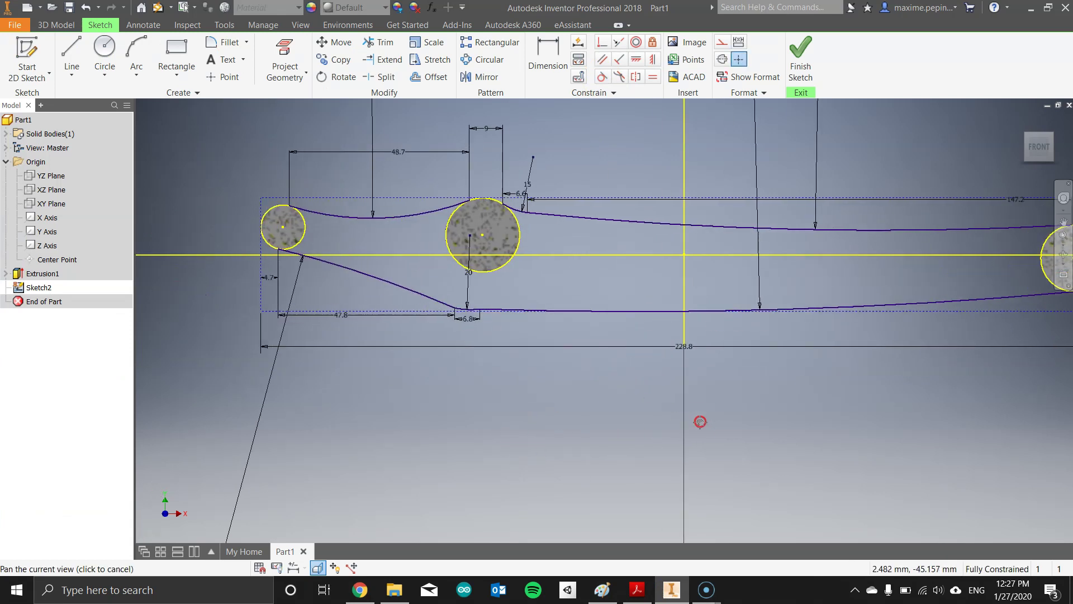
click(583, 304)
scroll(581, 319, down, 3)
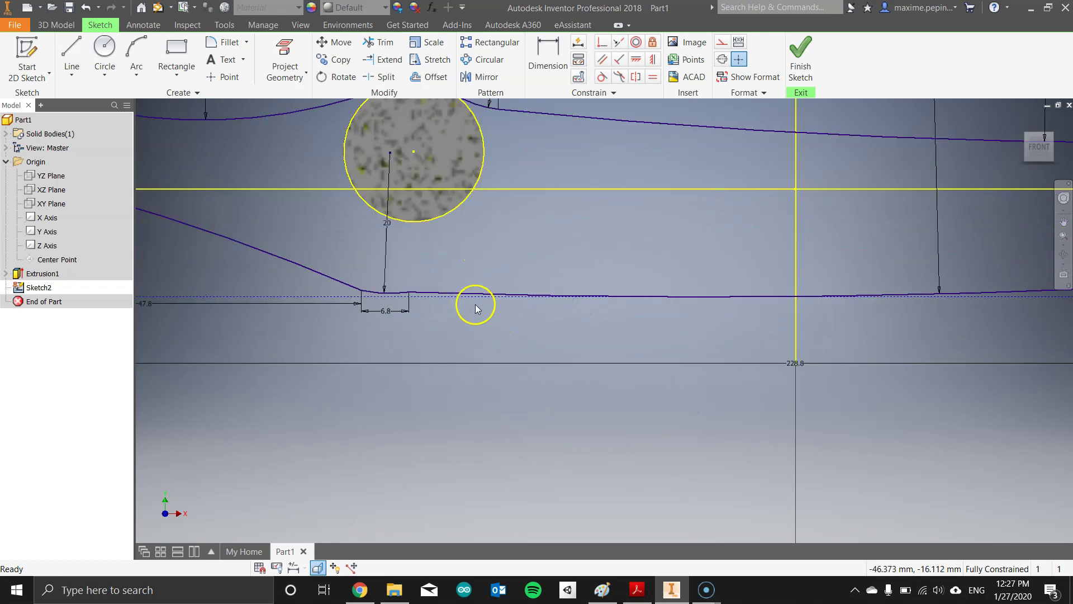
scroll(596, 307, up, 3)
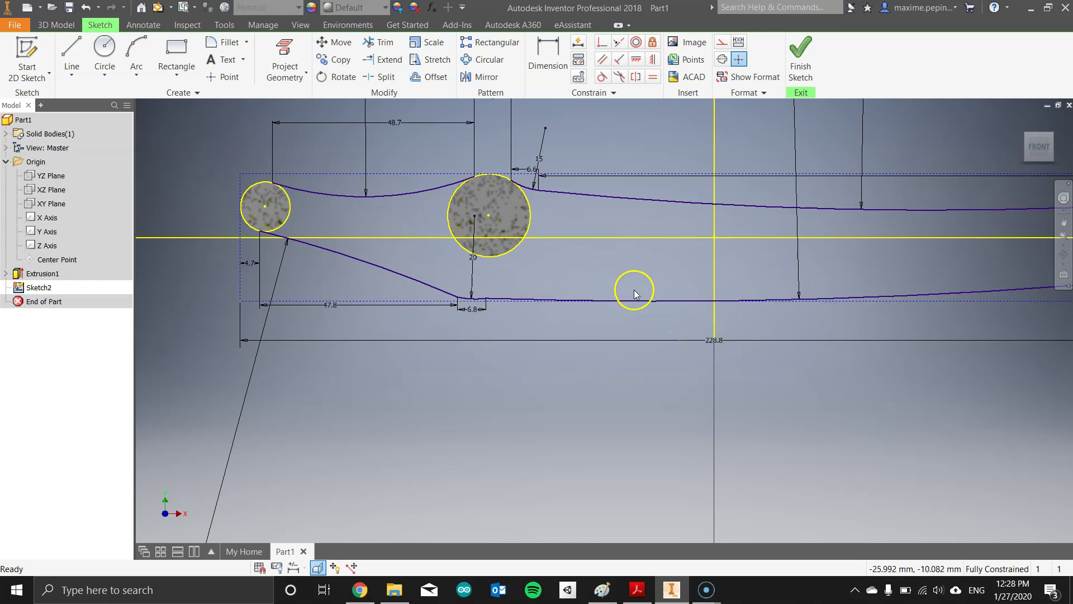
scroll(739, 380, up, 2)
middle_drag(884, 381, 810, 388)
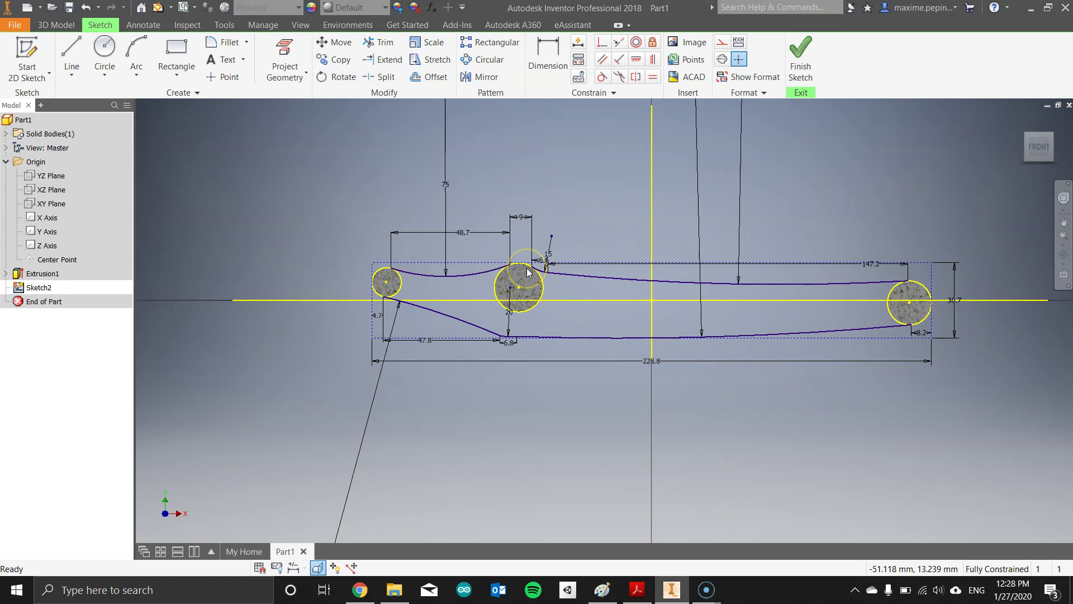
click(563, 67)
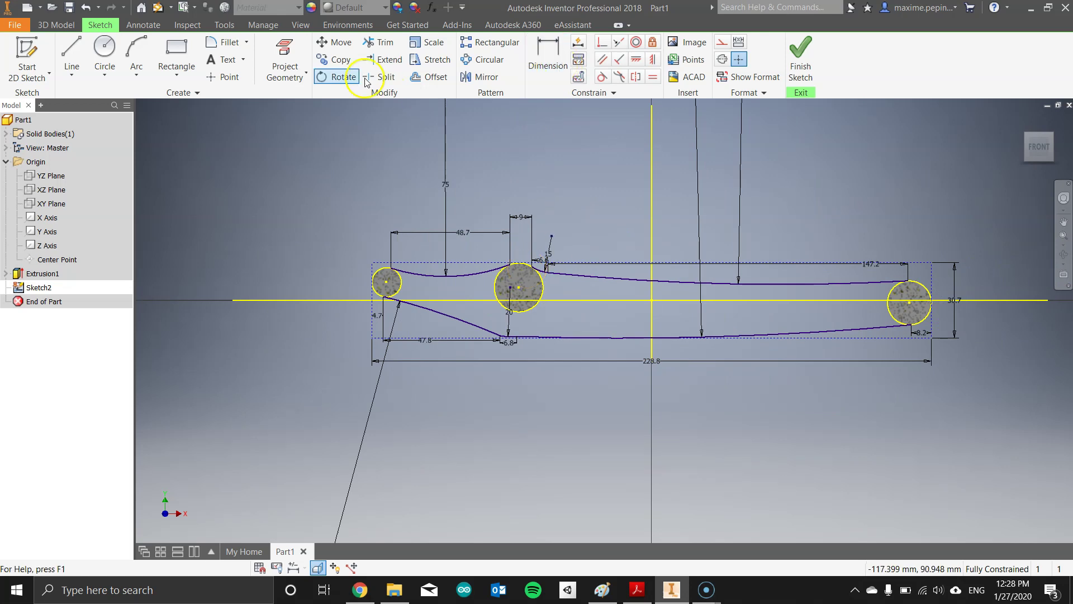
Step: Draw a line across the small end disc, joining the R75 arc's start to the R300 arc's start
click(76, 48)
scroll(391, 283, up, 6)
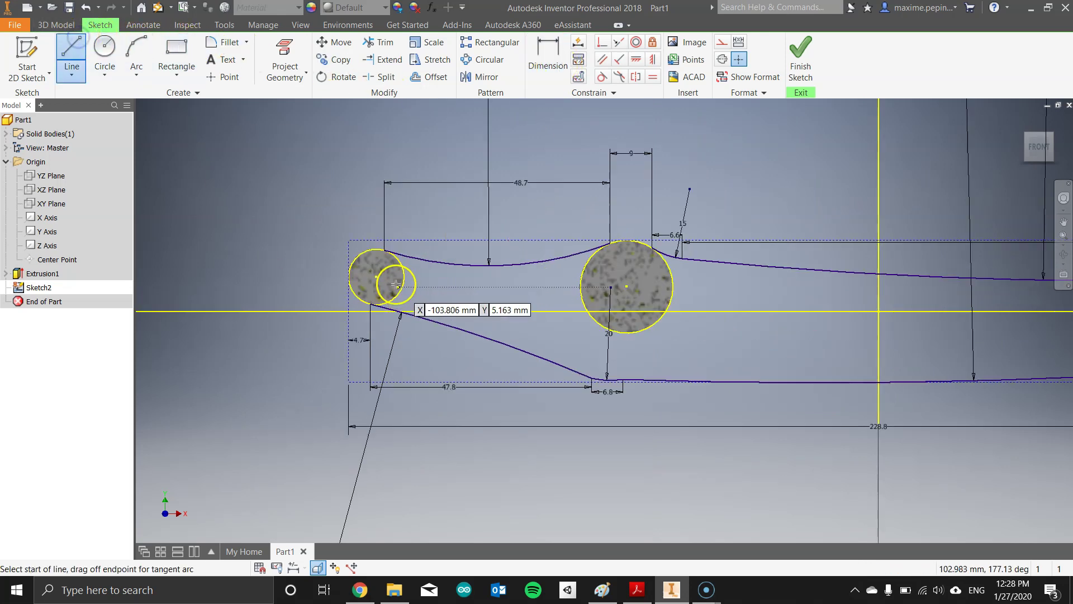
click(375, 222)
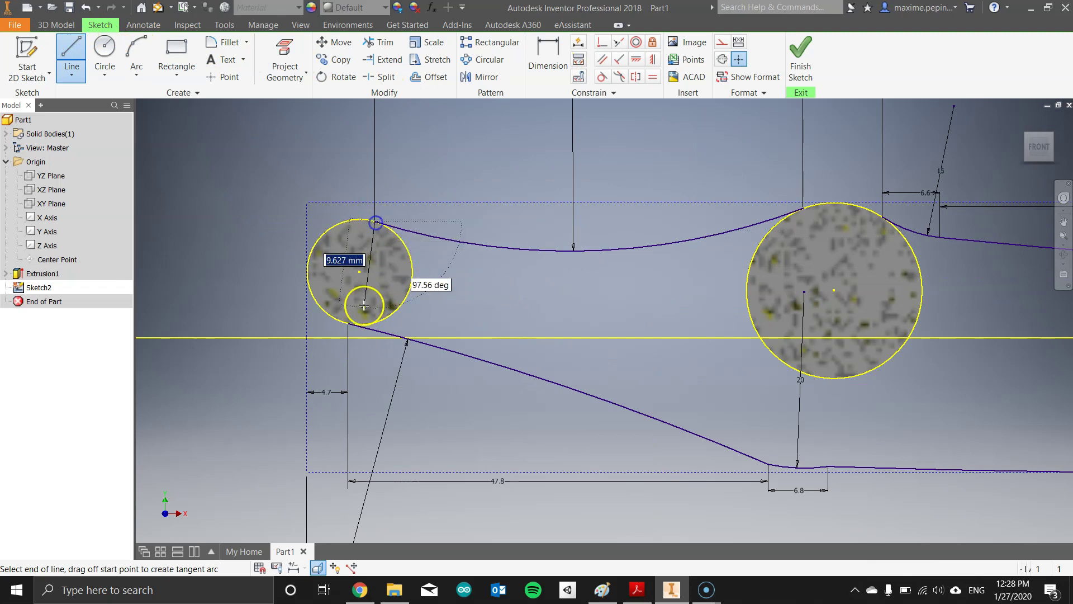
double_click(348, 323)
Step: Draw a line across the upper part of the middle disc, joining the ends of the R15 and R75 arcs
mouse_move(923, 379)
middle_down()
mouse_move(562, 324)
mouse_move(402, 331)
middle_up()
click(300, 211)
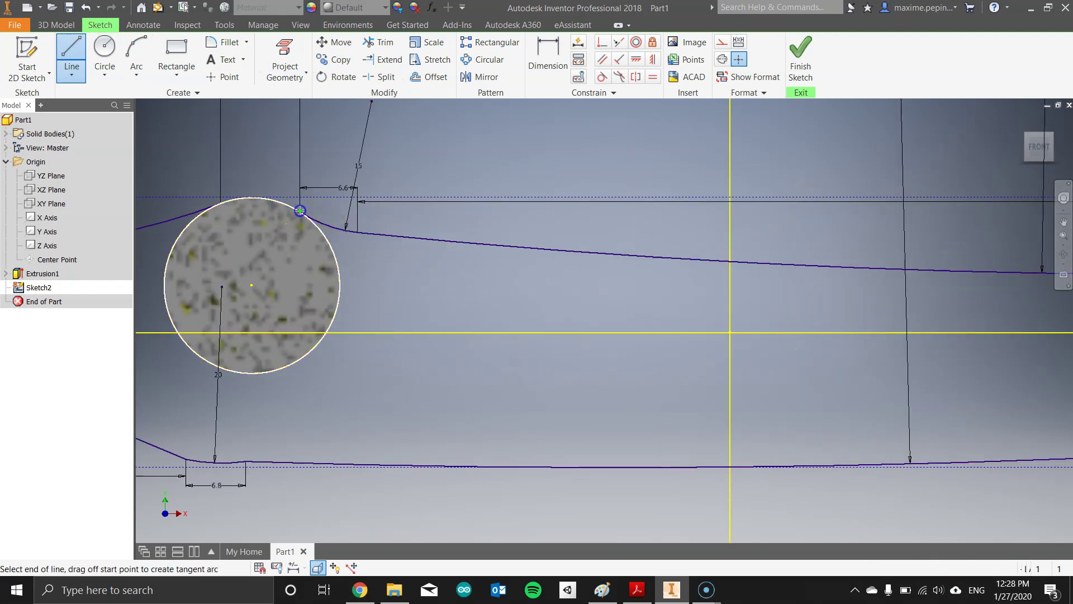
double_click(221, 203)
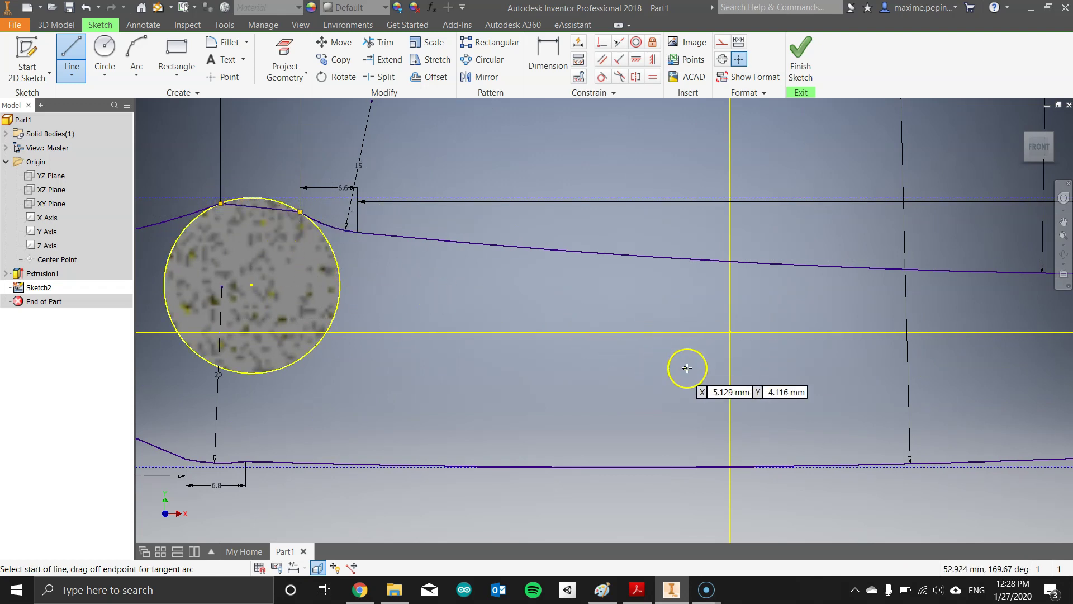
Step: Close the outline with a line across the R9 end disc, joining the ends of the R950 and R1300 arcs
middle_drag(688, 367, 134, 297)
middle_drag(702, 235, 406, 290)
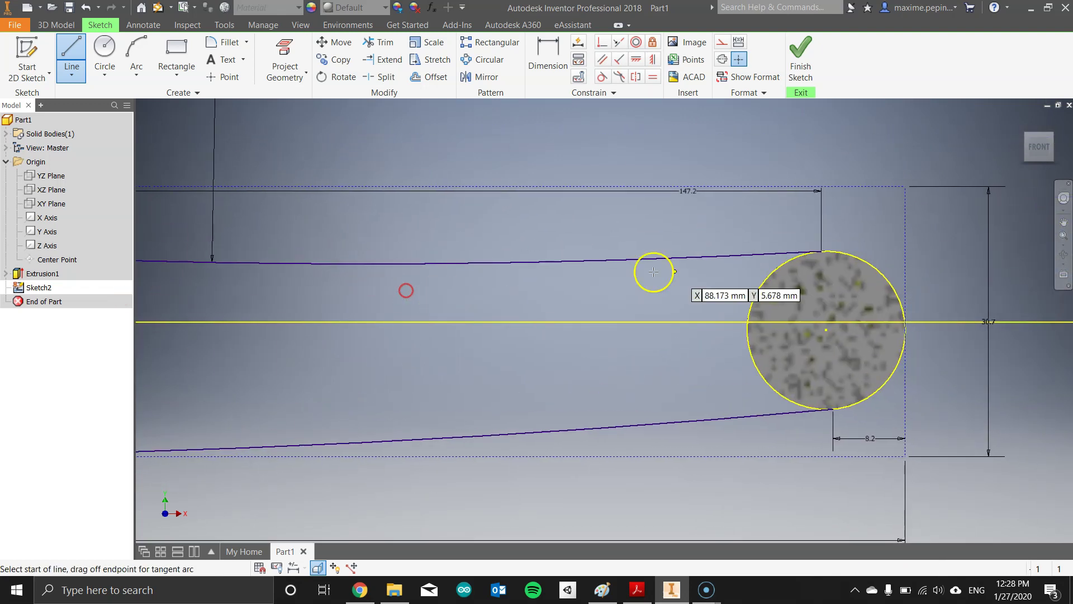
click(823, 251)
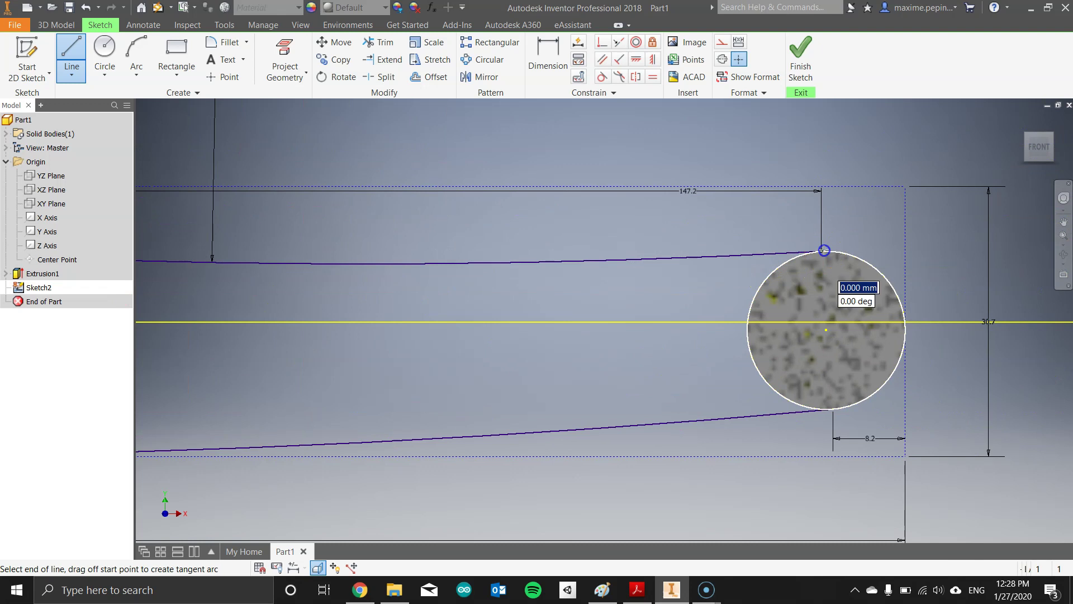
double_click(832, 409)
key(Escape)
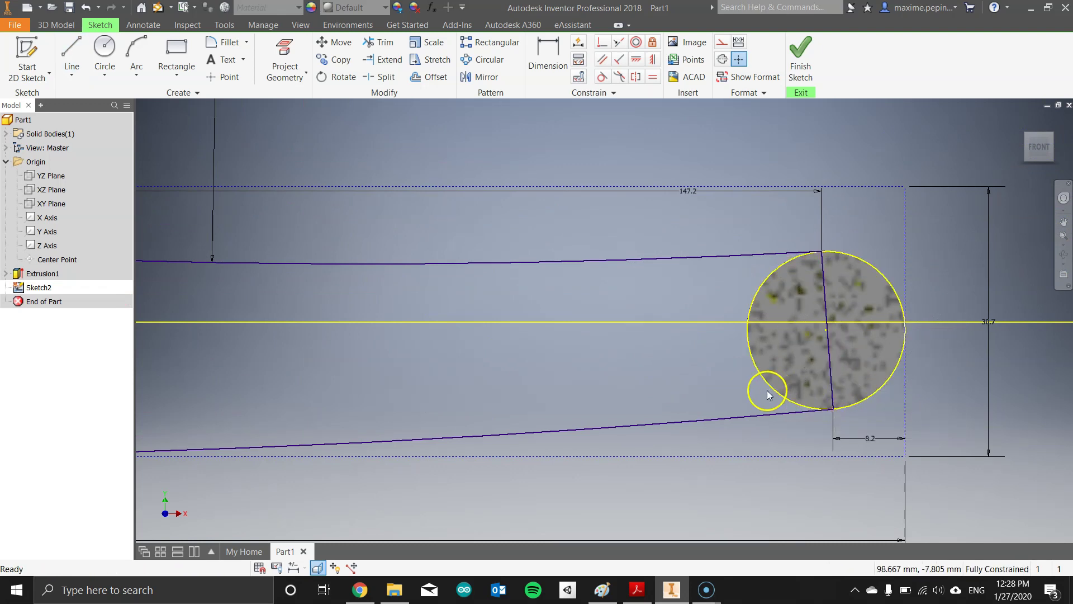
Step: Finish the sketch and extrude the closed arm profile 5 mm symmetrically, joining it to the discs
scroll(649, 408, up, 5)
middle_drag(510, 404, 665, 353)
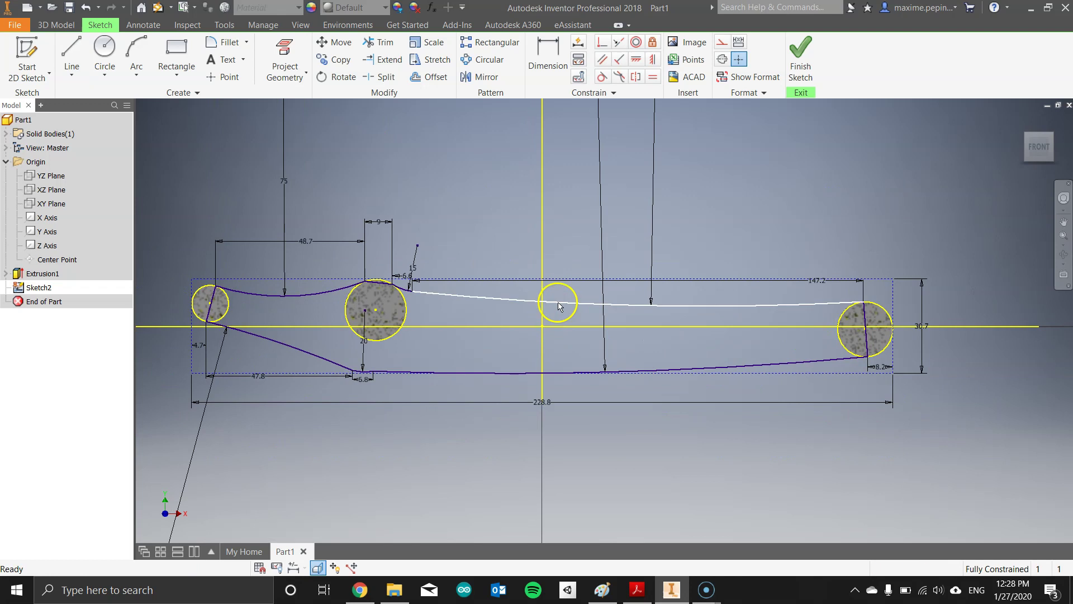
click(793, 61)
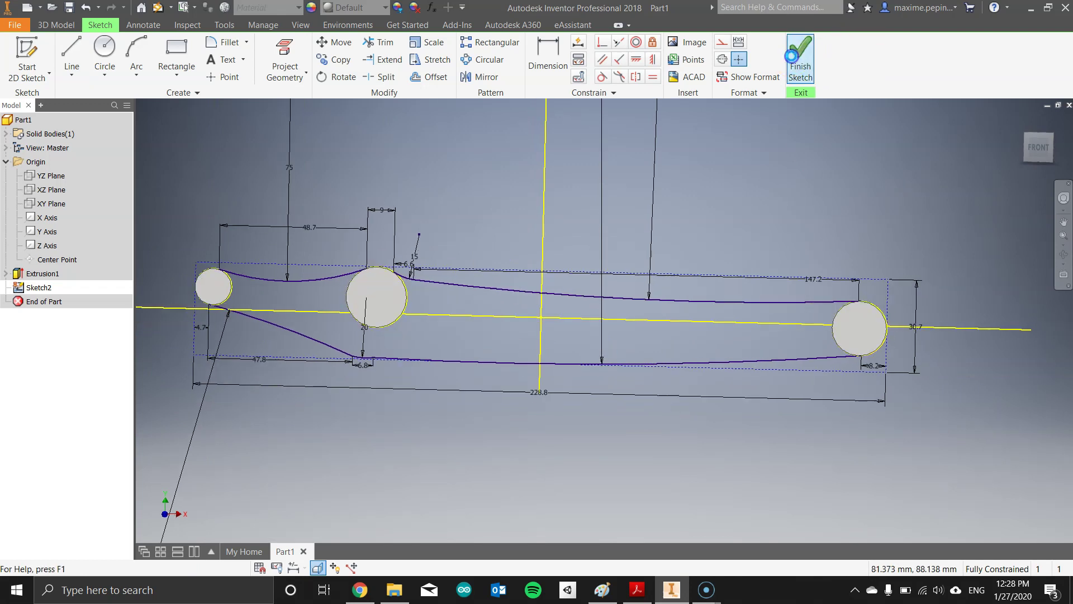
click(75, 54)
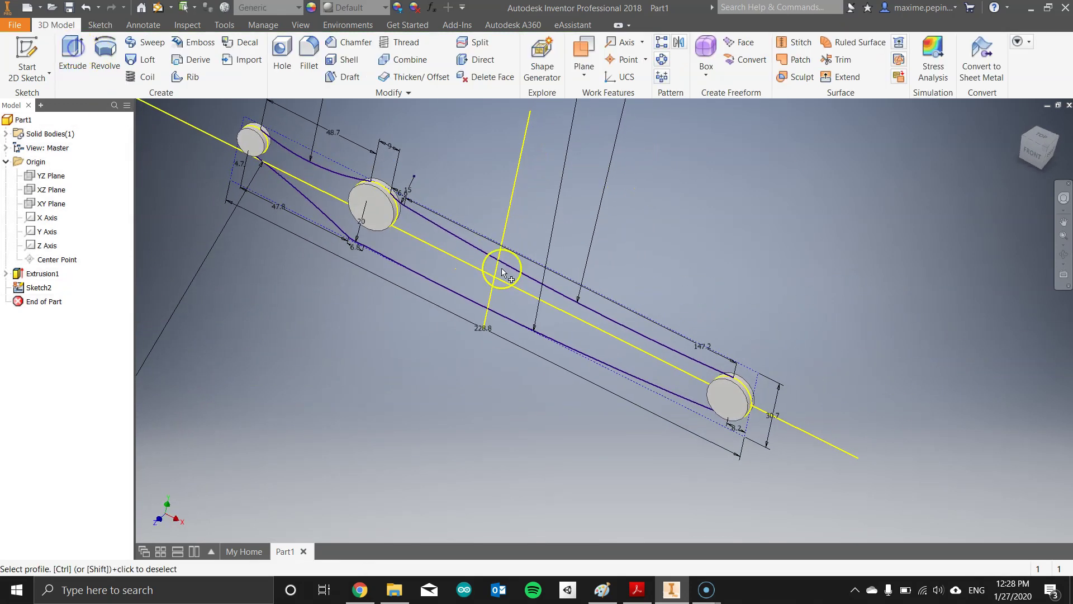
click(447, 248)
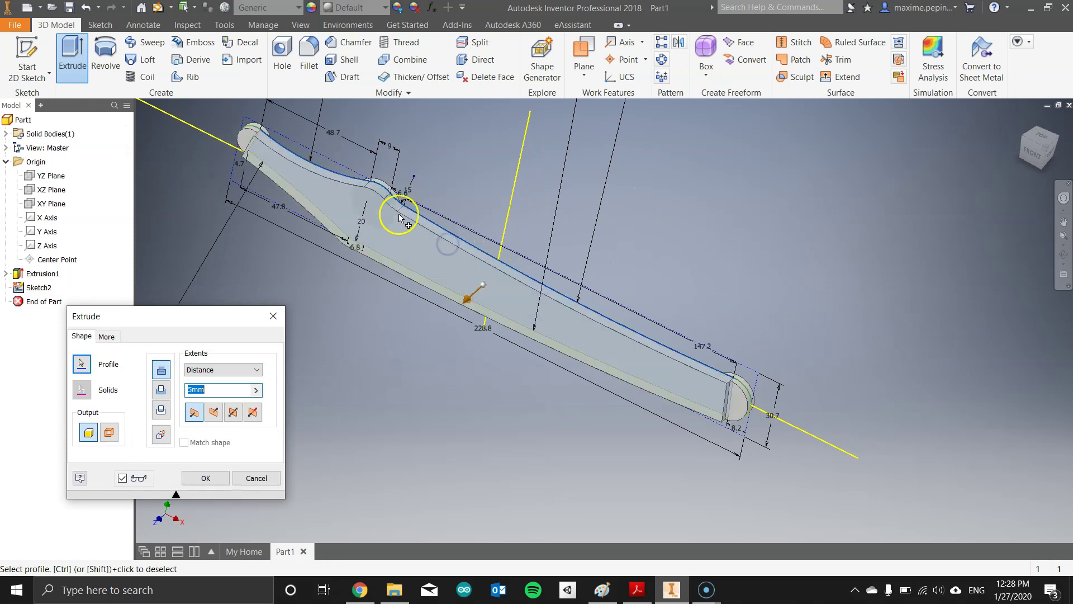
click(233, 413)
click(204, 476)
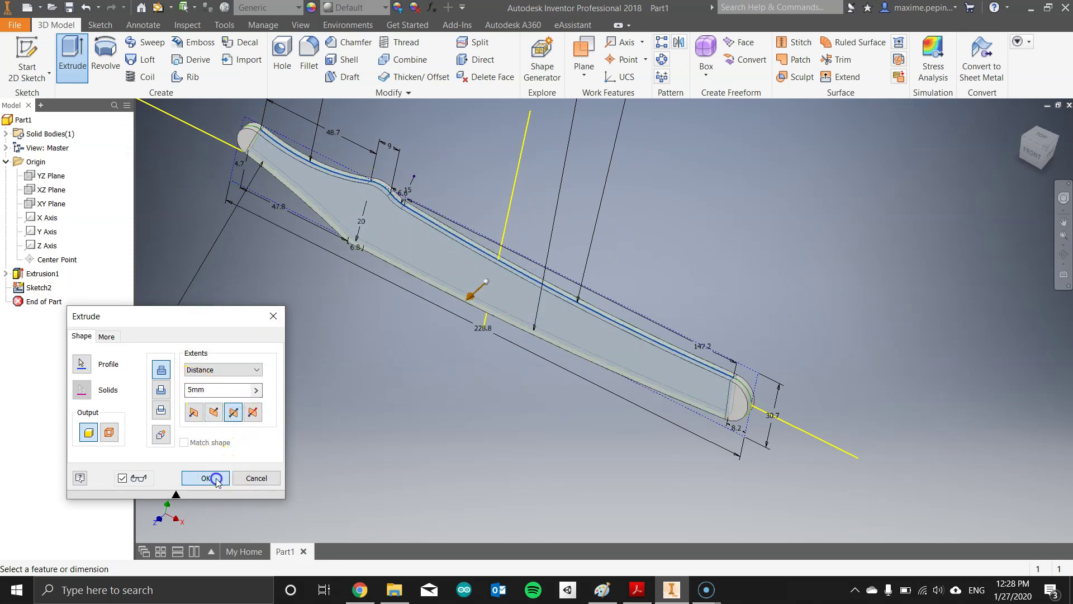
shift+middle_drag(465, 397, 532, 402)
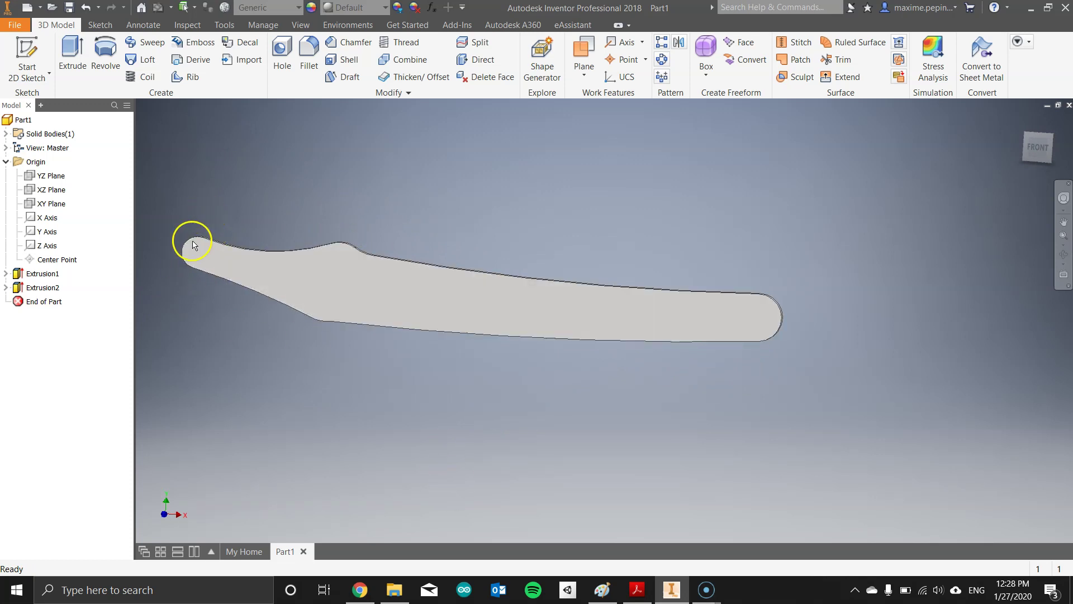
Step: Switch to the Support C1_2 plan in Acrobat Reader and examine the hole layout and the hole diameter callout
click(637, 590)
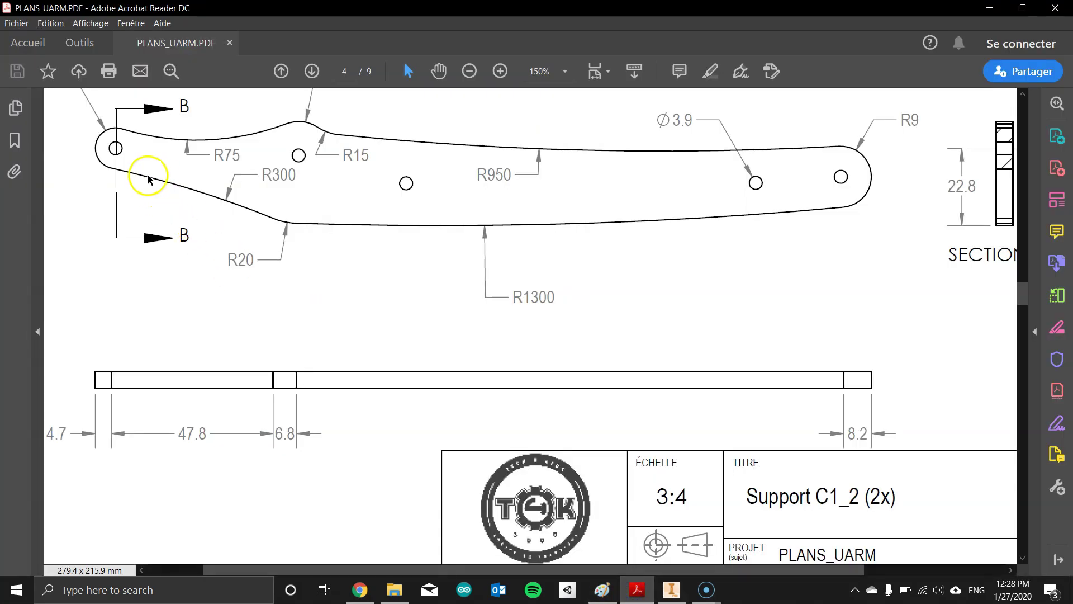
scroll(149, 179, up, 2)
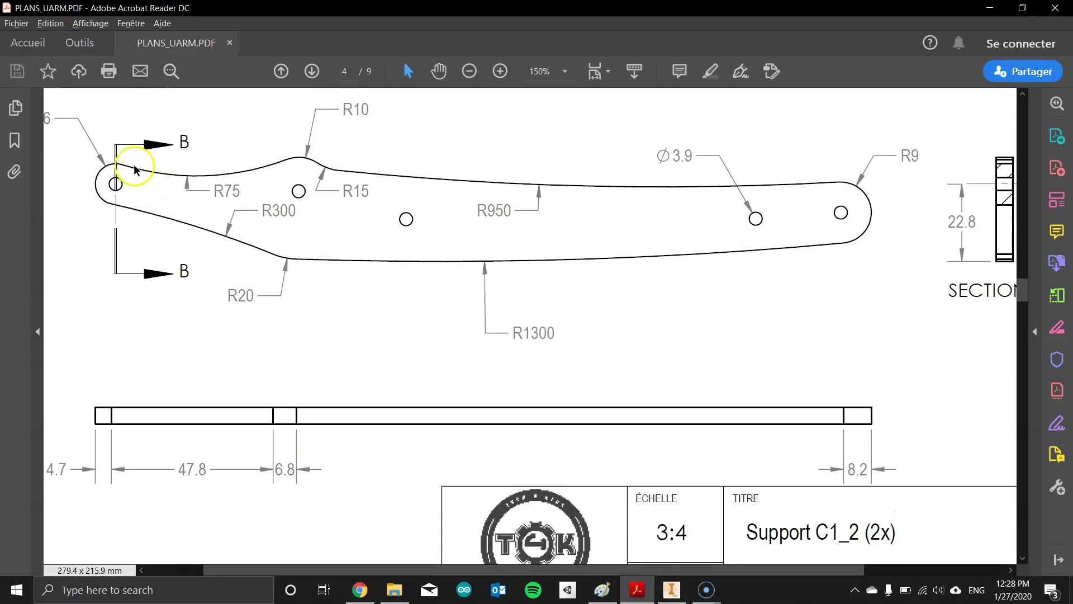
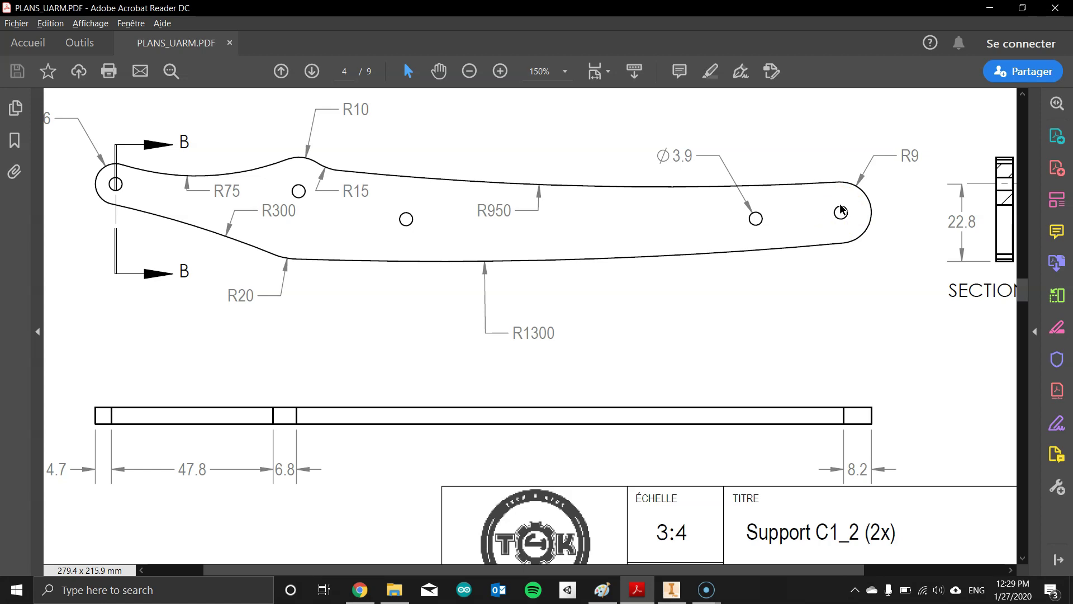
mouse_move(100, 227)
middle_down()
mouse_move(135, 228)
mouse_move(86, 223)
mouse_move(134, 188)
middle_up()
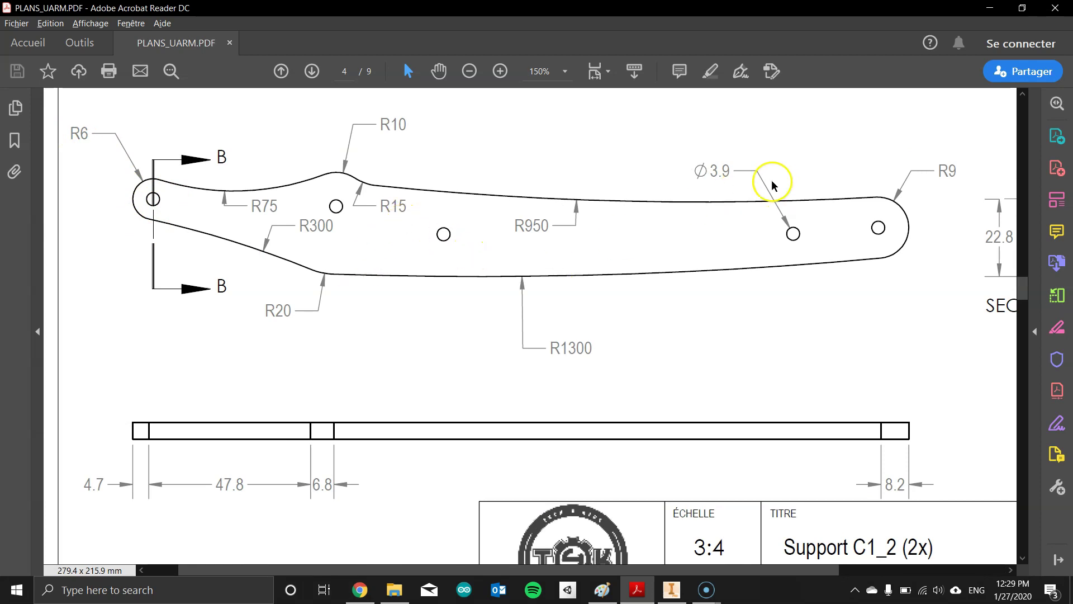
mouse_move(729, 171)
mouse_down()
mouse_move(690, 173)
mouse_move(711, 172)
mouse_up()
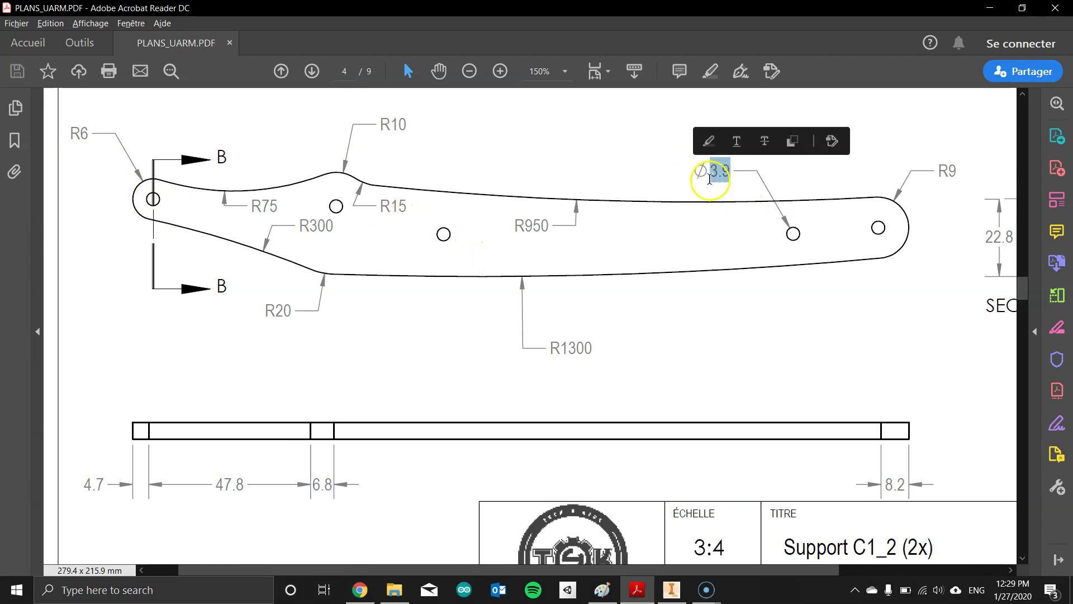
click(712, 227)
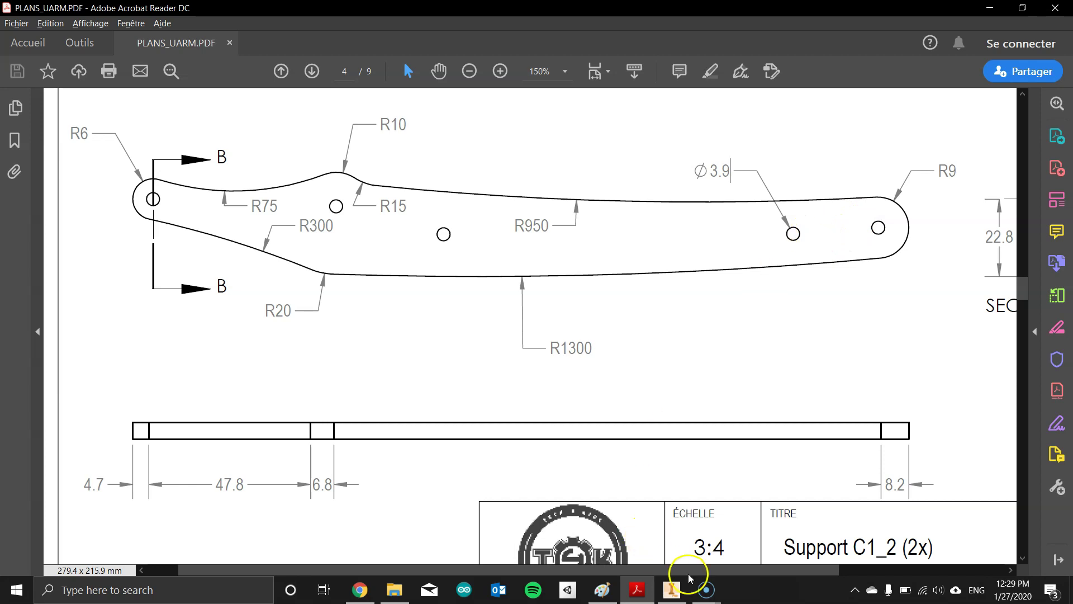
Step: Switch back to Inventor and cut a 3.9 mm through-all hole concentric with the small R6 end of the arm
click(681, 591)
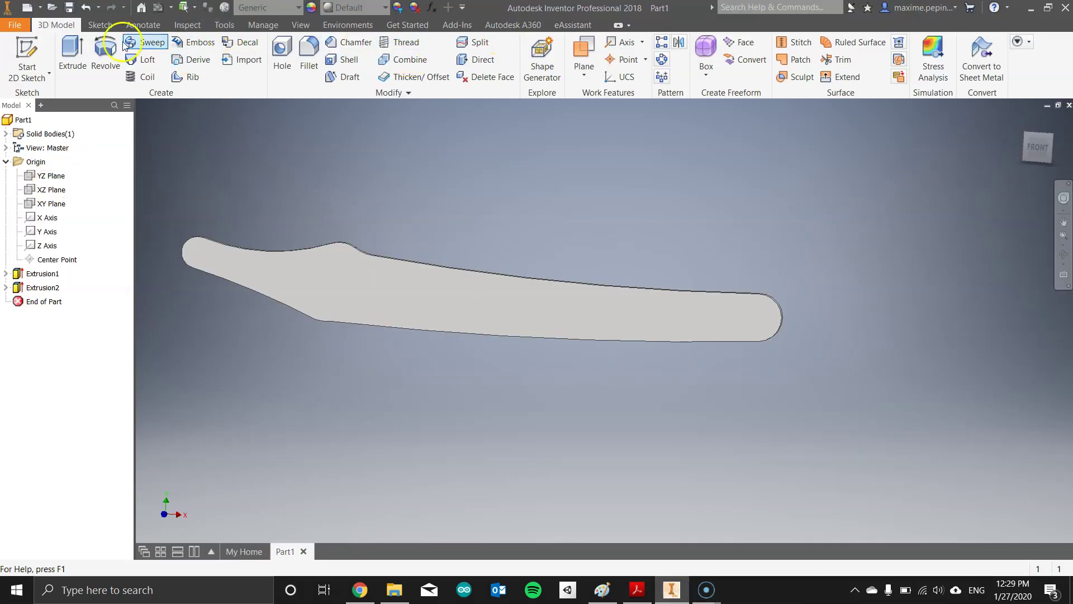
click(282, 56)
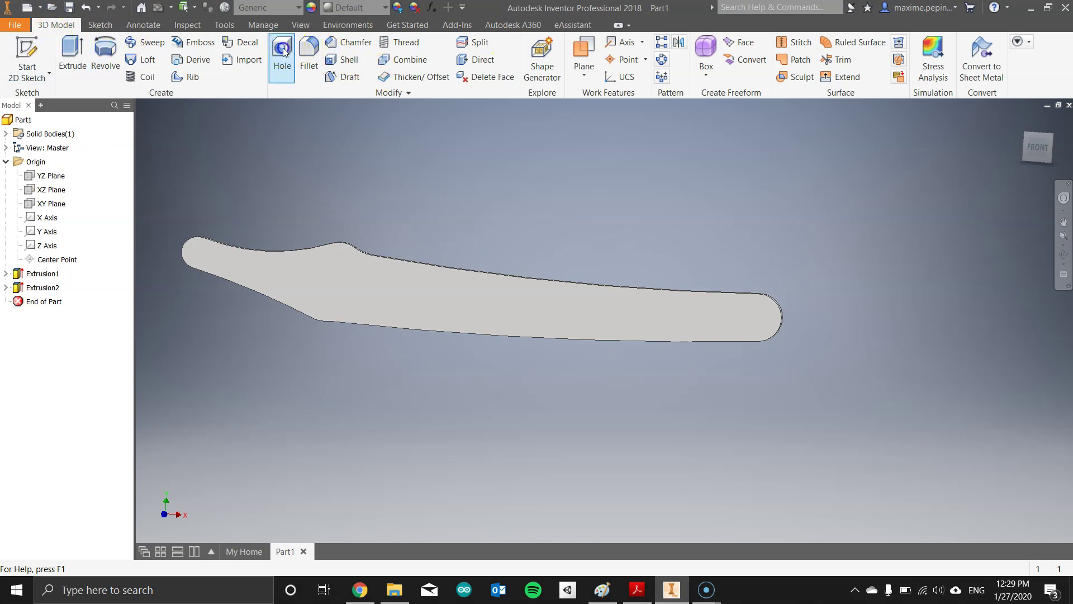
drag(184, 136, 797, 56)
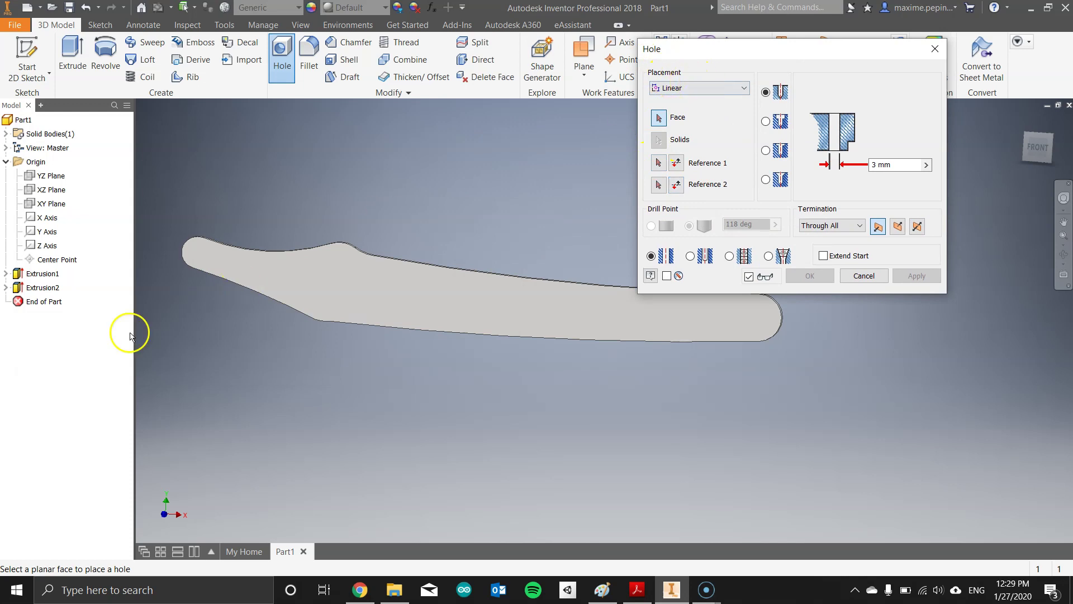
click(229, 263)
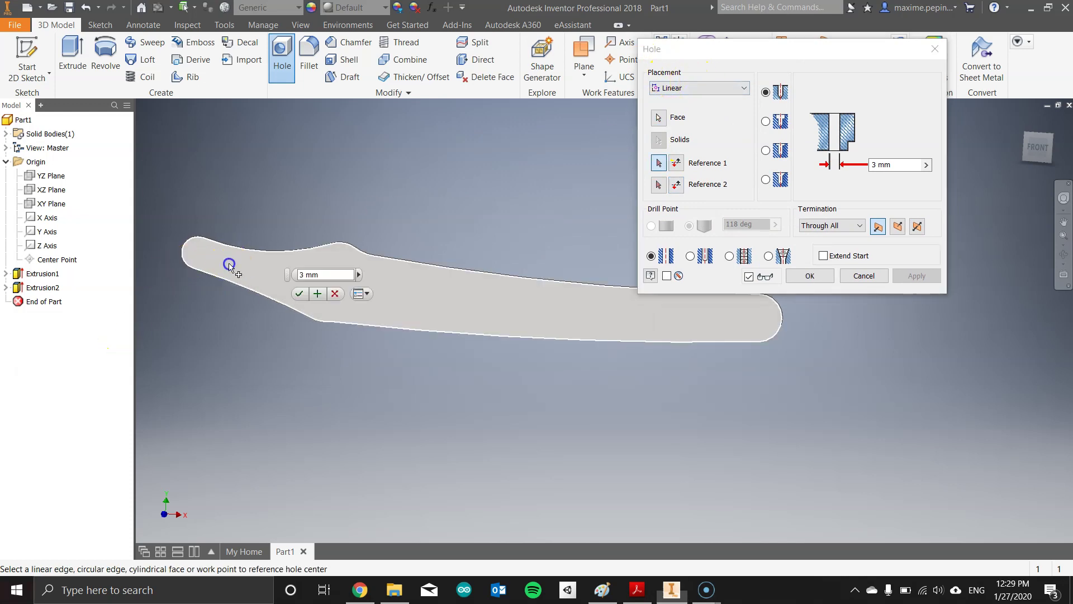
click(189, 243)
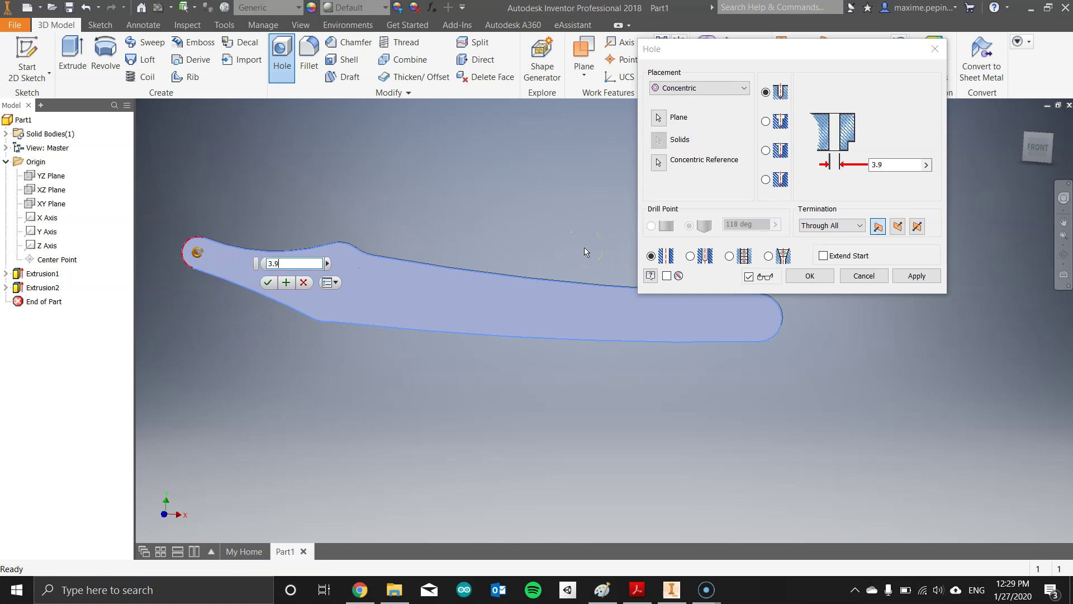
click(286, 282)
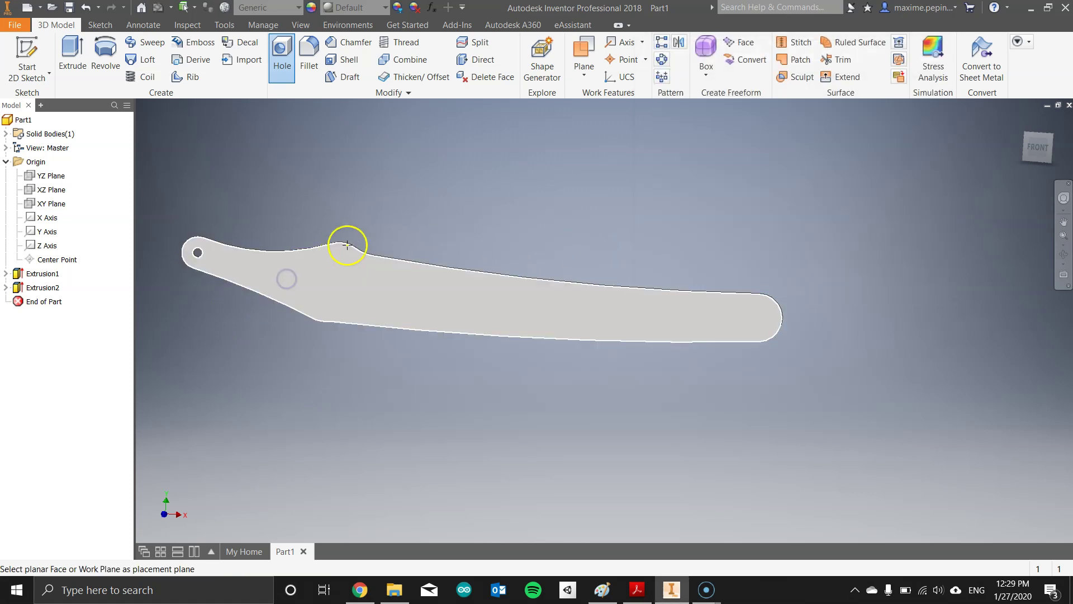
Step: Cut two more 3.9 mm through-all holes, one concentric with the R10 bump and one with the R9 end
click(336, 280)
click(352, 243)
click(427, 299)
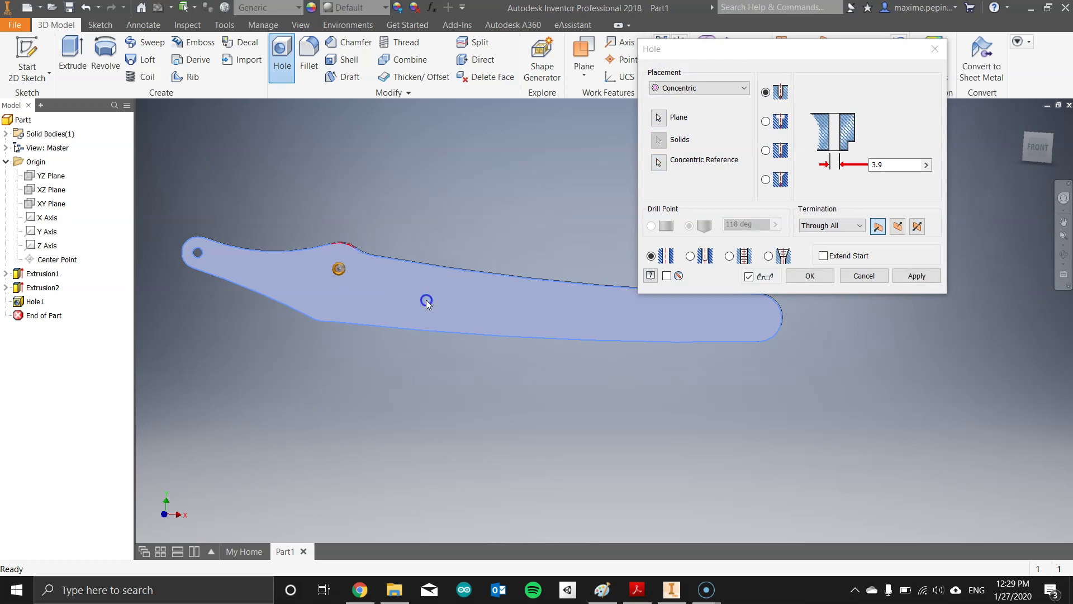
click(780, 316)
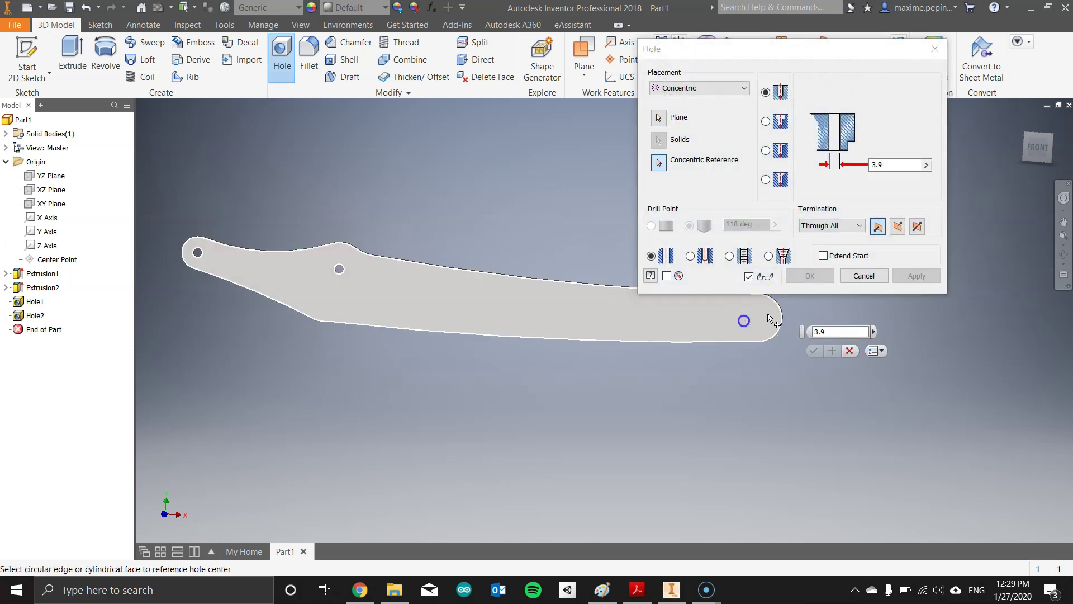
click(779, 311)
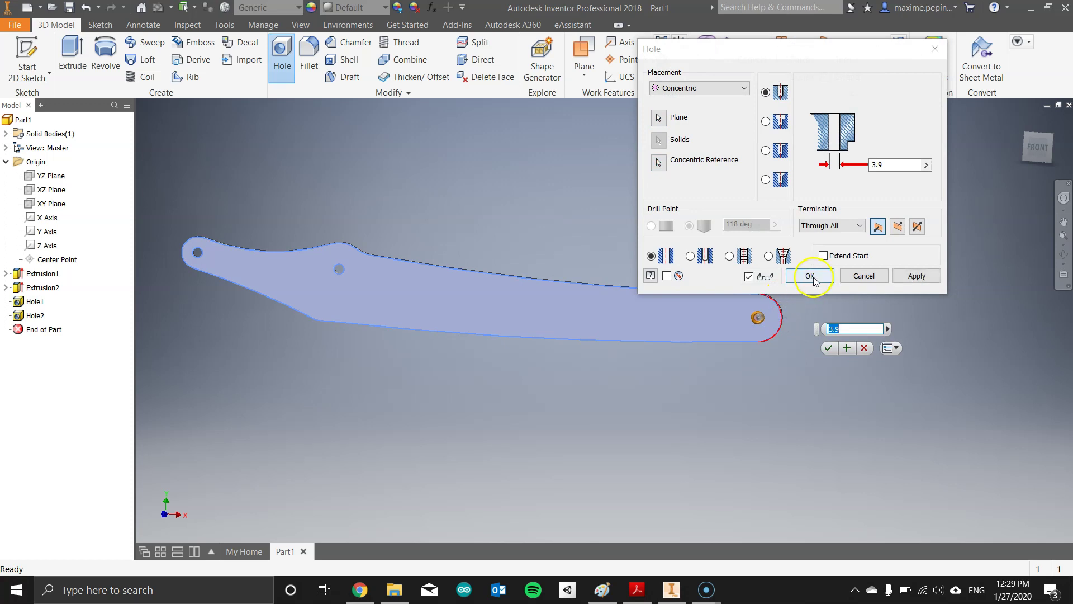
click(812, 276)
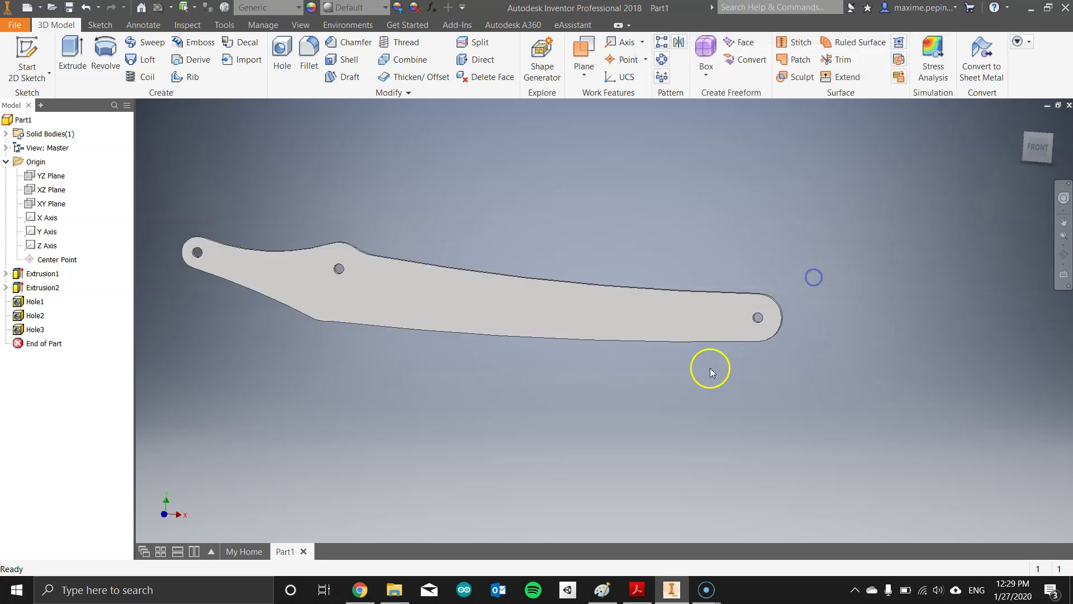
Step: Switch to page 5 of the plan in Acrobat Reader and examine the spacing and section heights of the two holes at C-C and D-D
shift+middle_drag(626, 400, 647, 407)
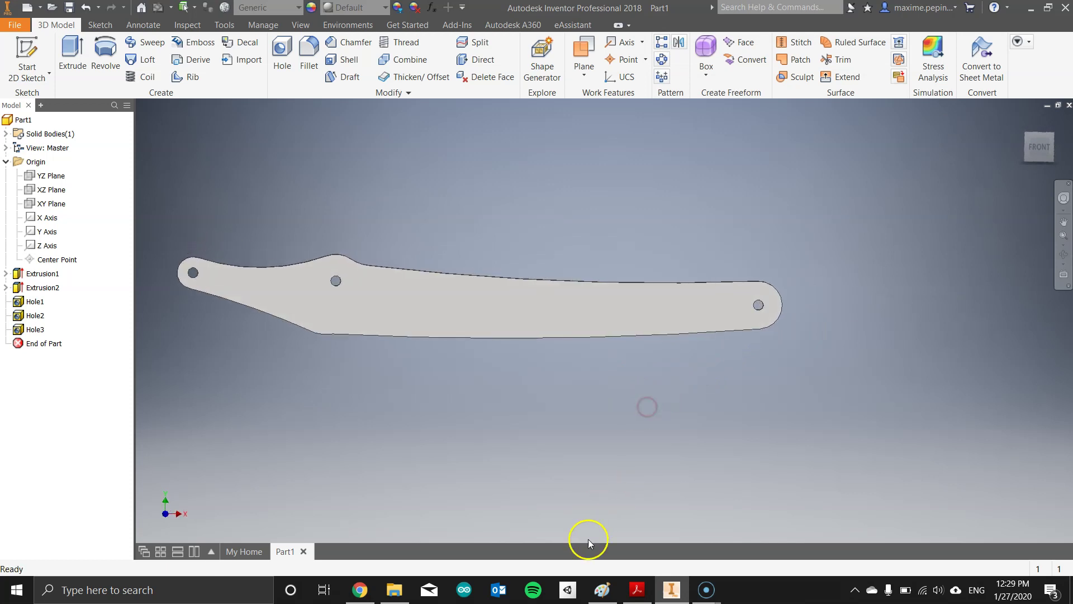
click(637, 589)
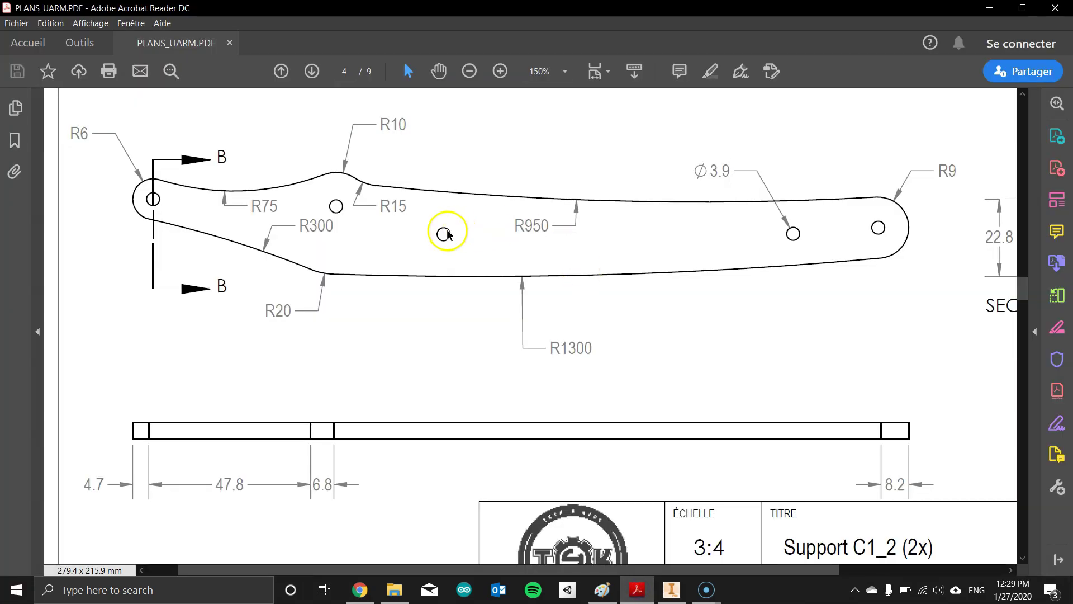
scroll(643, 304, down, 5)
scroll(651, 312, down, 10)
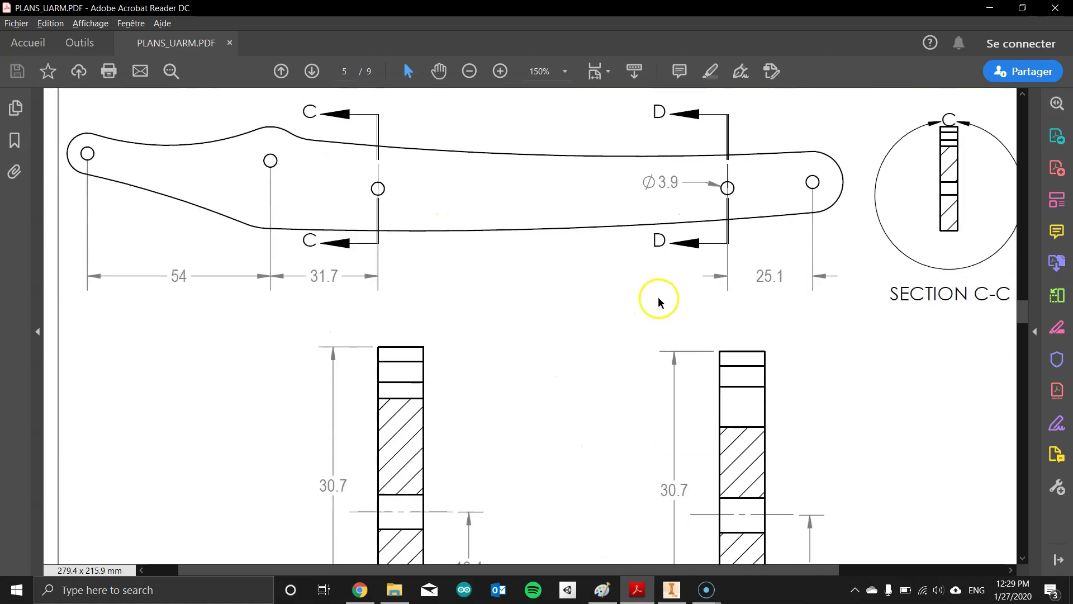
scroll(660, 288, down, 2)
scroll(622, 311, up, 1)
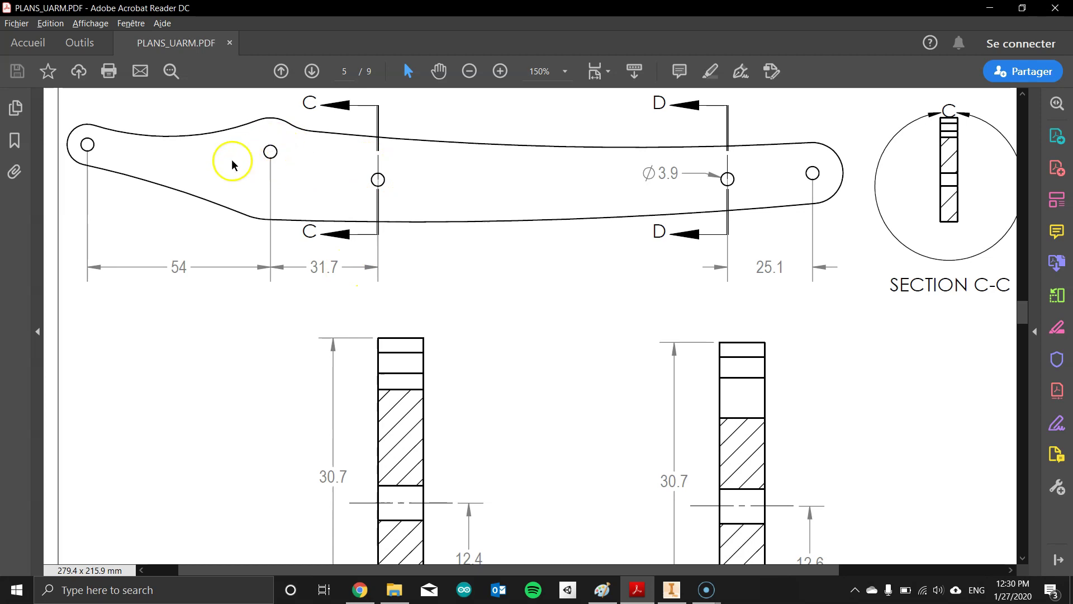
scroll(335, 199, down, 2)
scroll(391, 290, down, 2)
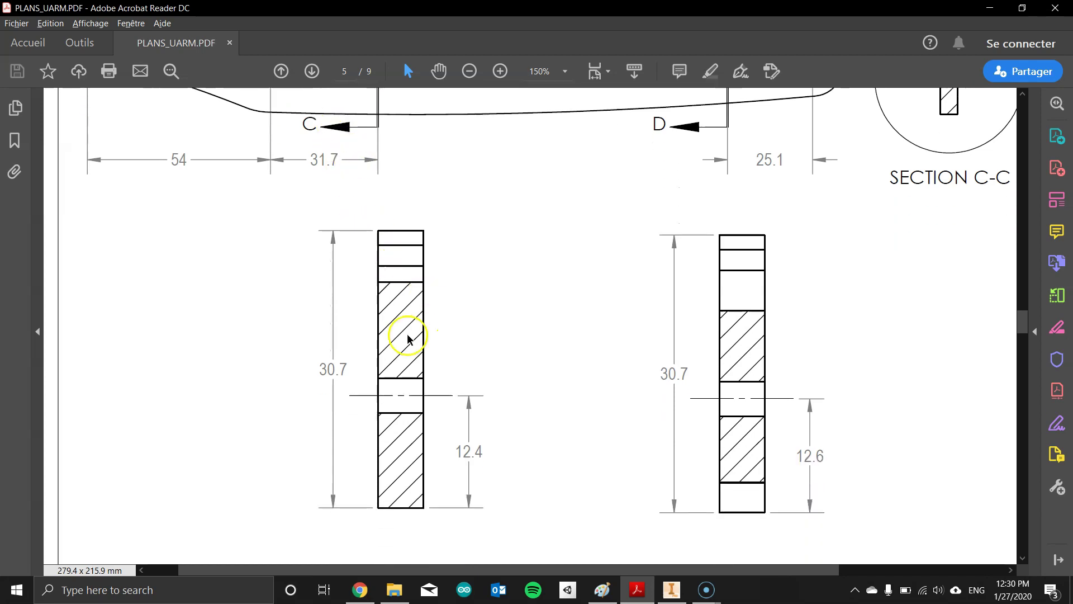
scroll(470, 483, up, 4)
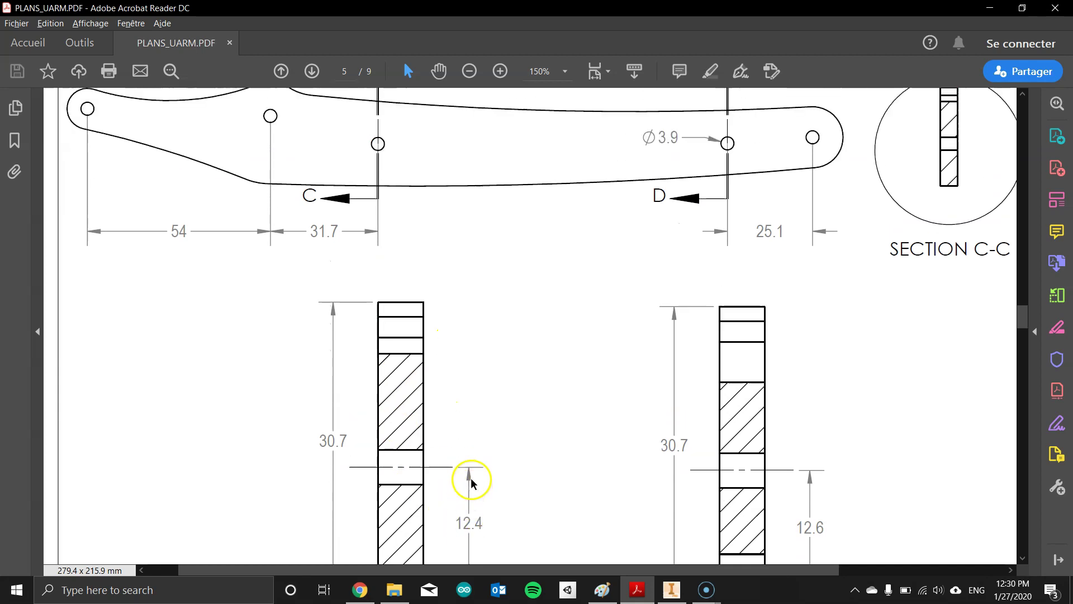
scroll(391, 296, down, 2)
scroll(471, 526, down, 1)
scroll(438, 477, up, 1)
scroll(455, 486, down, 1)
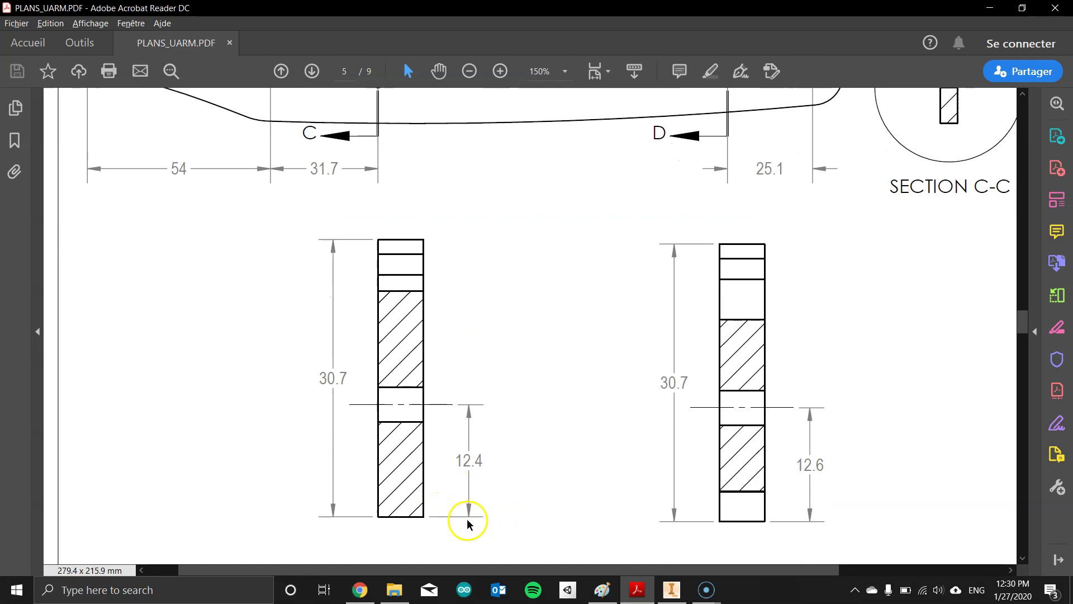
scroll(469, 519, up, 3)
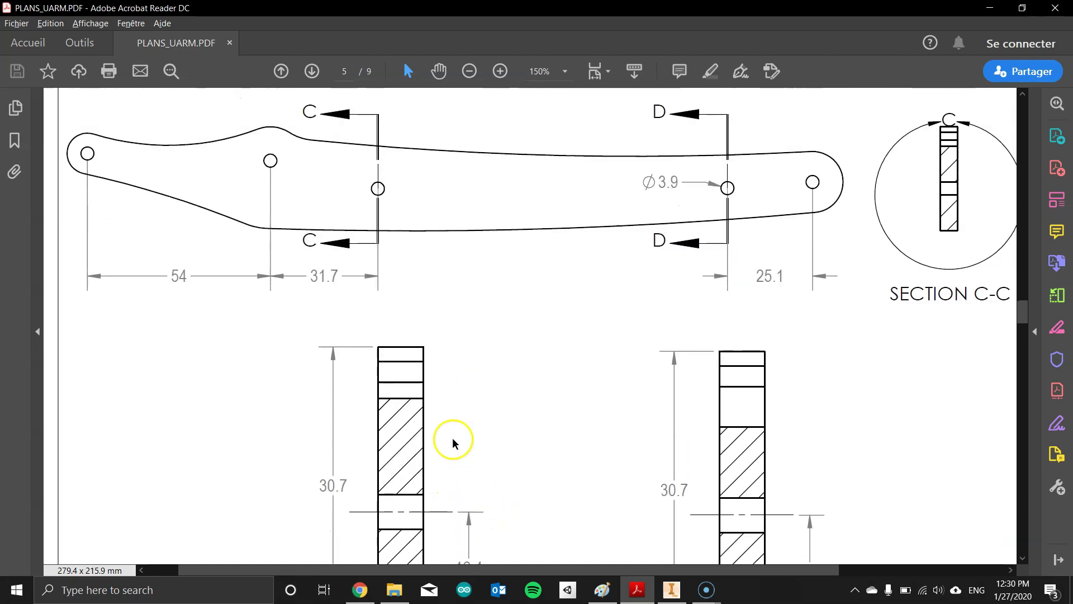
scroll(384, 287, down, 2)
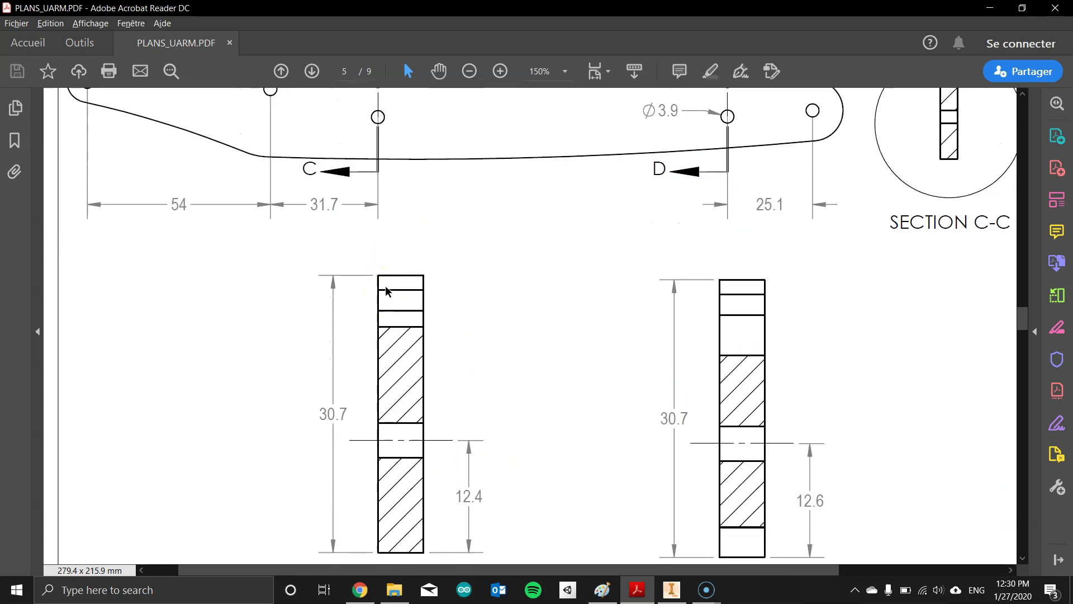
scroll(889, 430, up, 1)
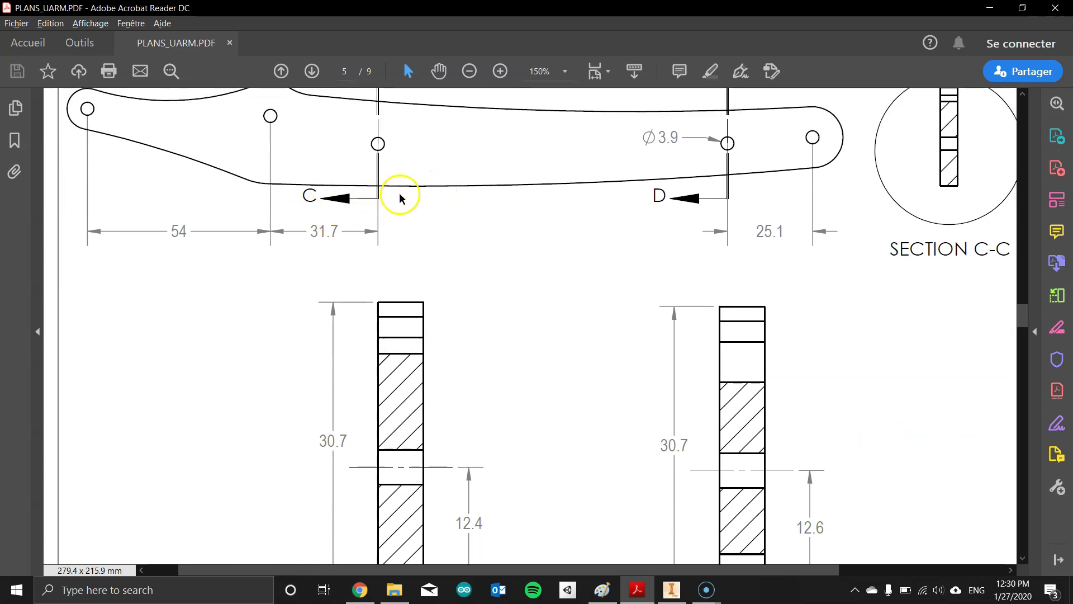
scroll(539, 340, down, 1)
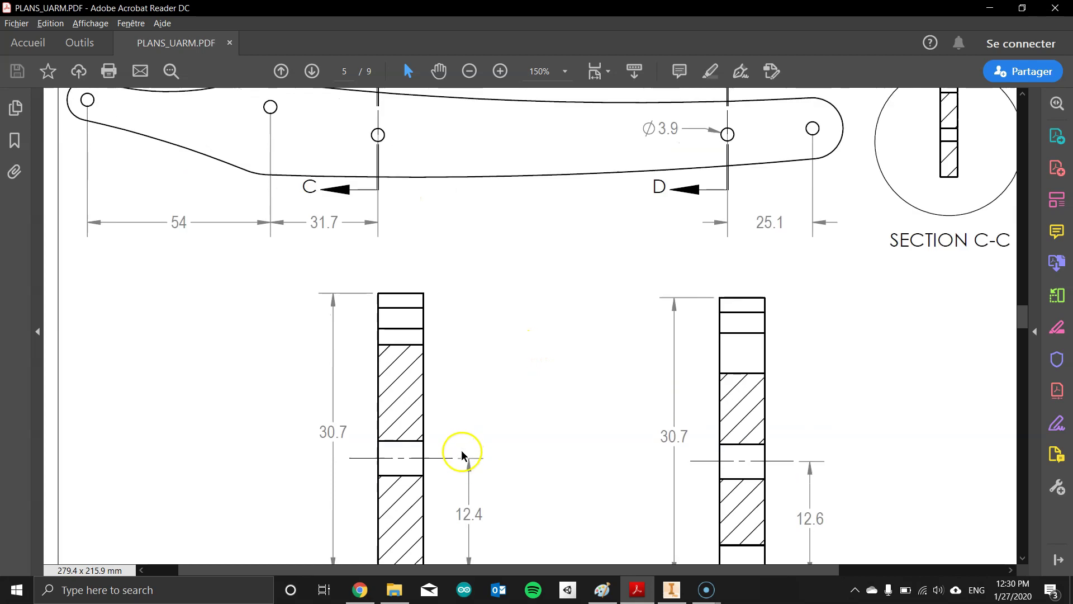
scroll(394, 201, up, 1)
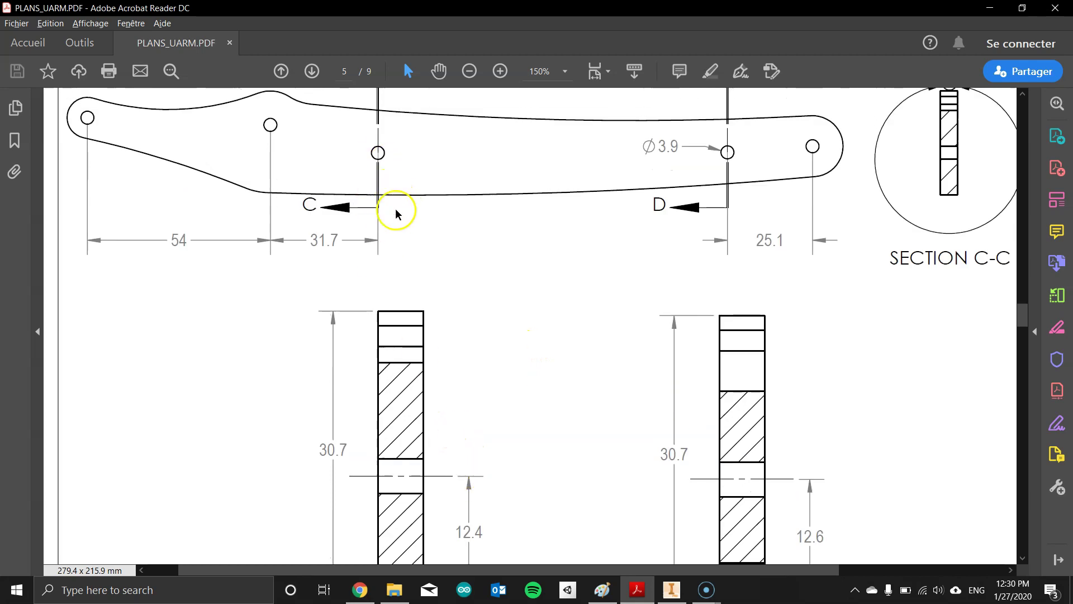
scroll(609, 358, down, 1)
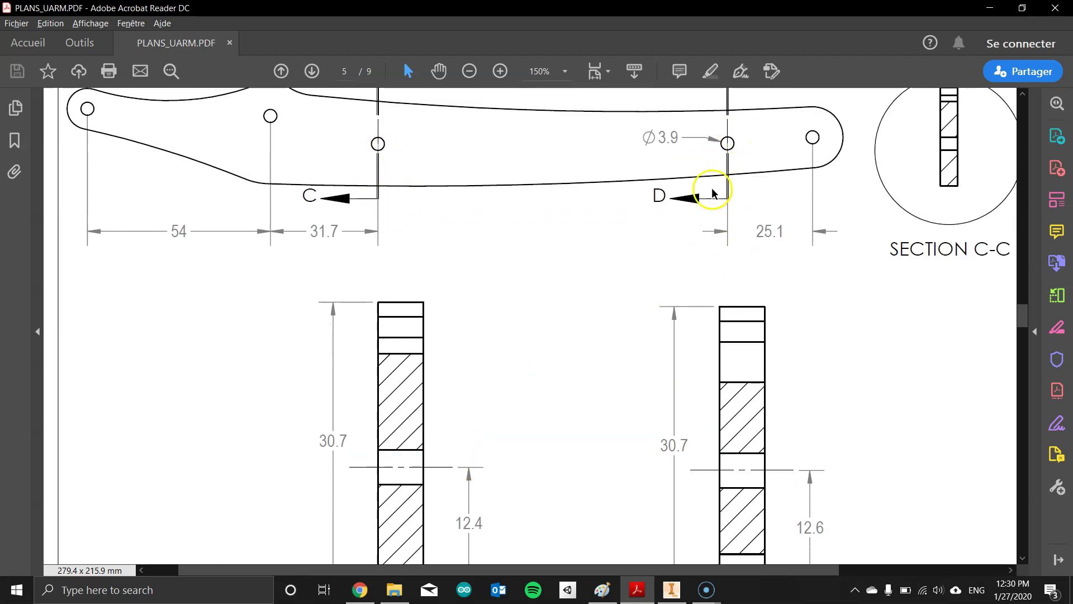
scroll(716, 195, down, 3)
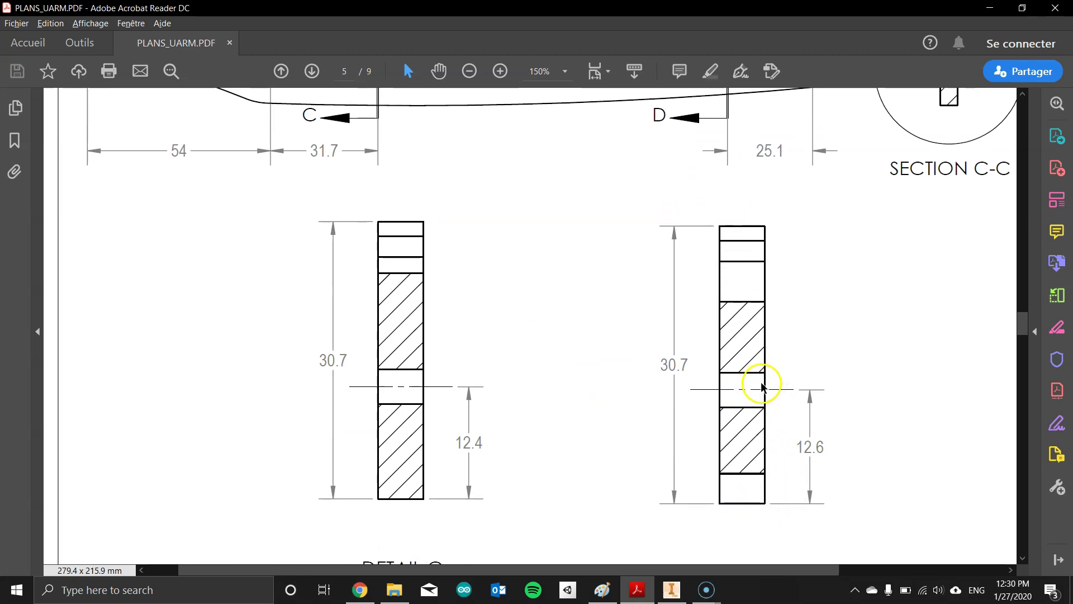
scroll(777, 408, up, 3)
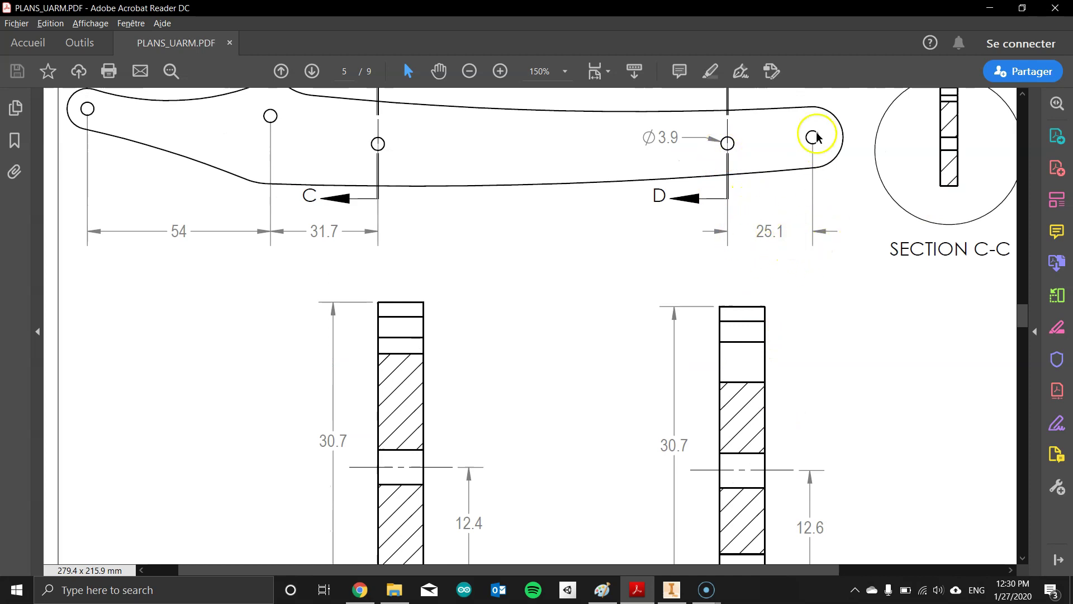
scroll(363, 253, up, 1)
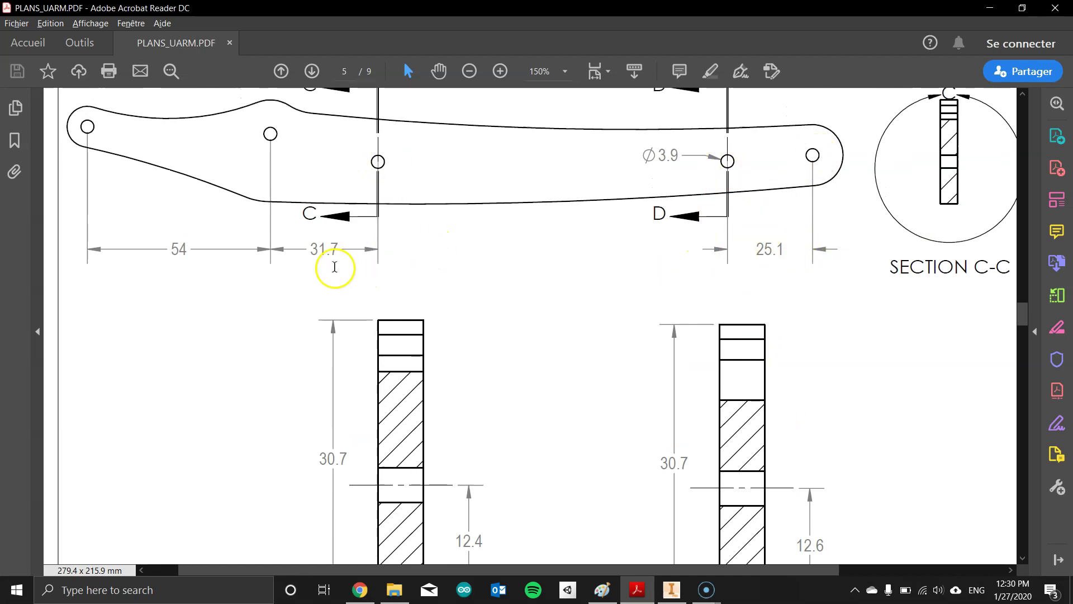
scroll(378, 190, up, 1)
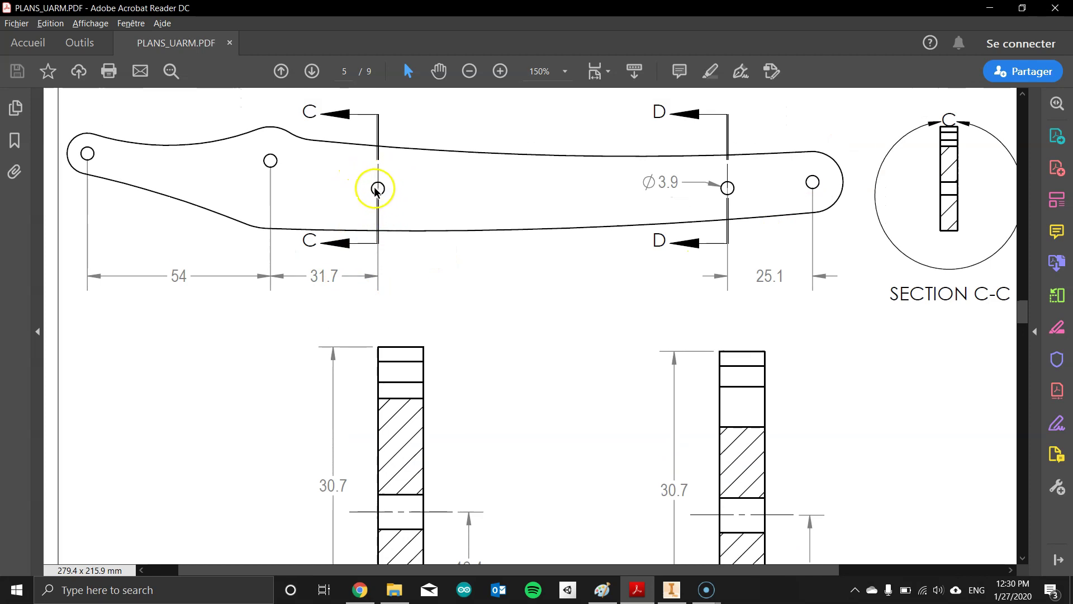
scroll(380, 198, down, 2)
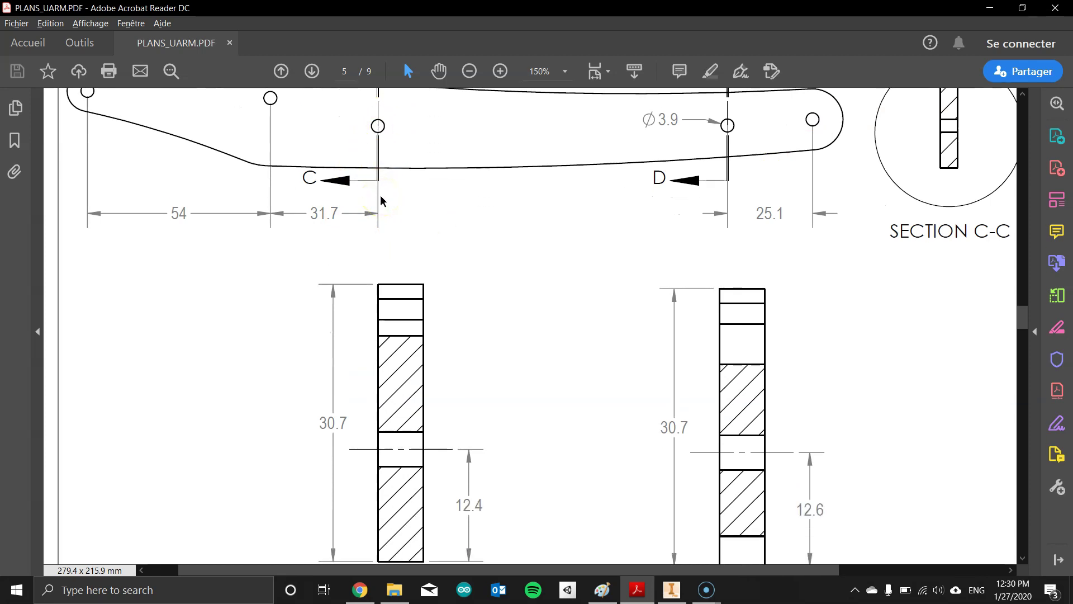
scroll(380, 200, down, 2)
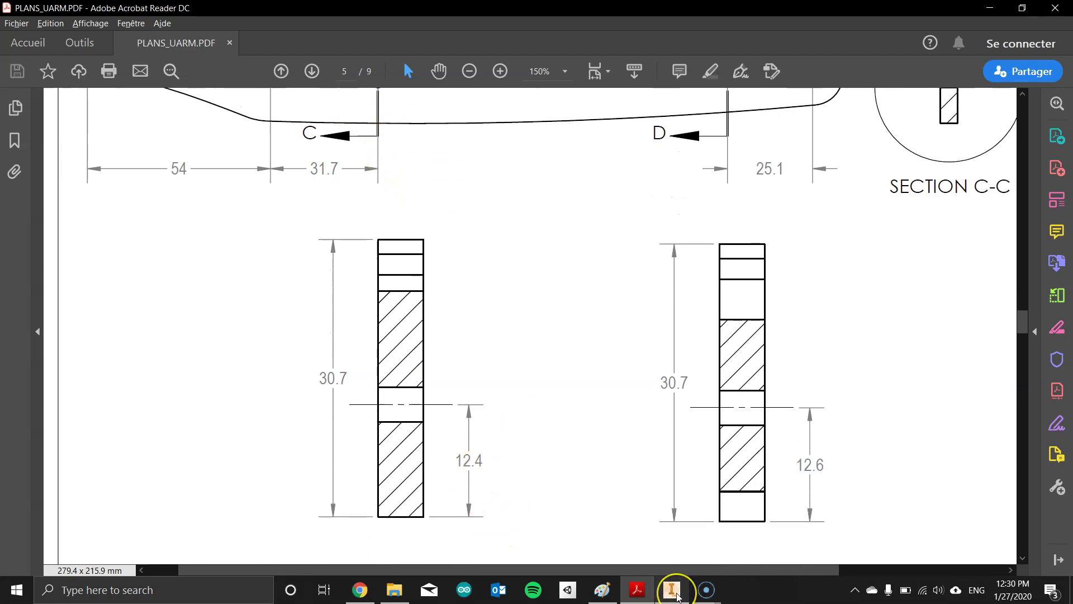
Step: Switch back to Inventor and start a sketch on the XY plane with the part sliced at the sketch plane
click(676, 597)
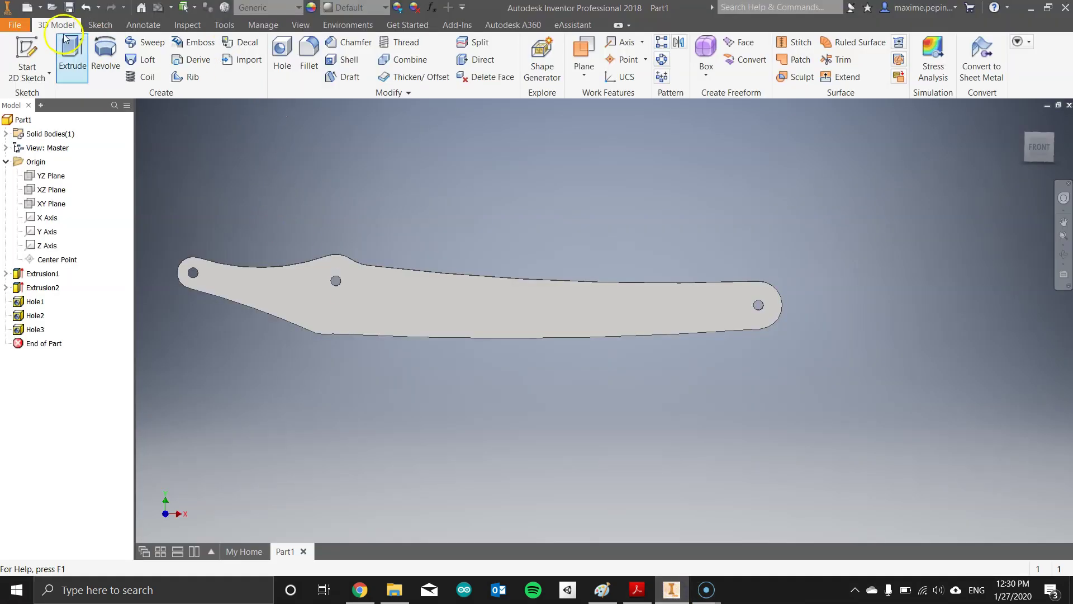
click(95, 26)
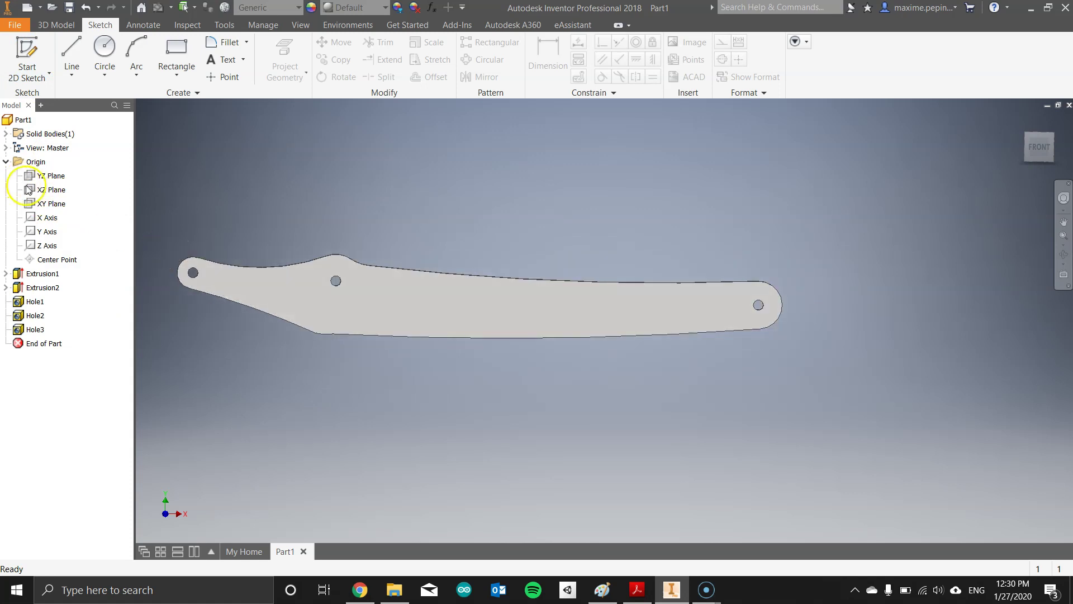
click(20, 58)
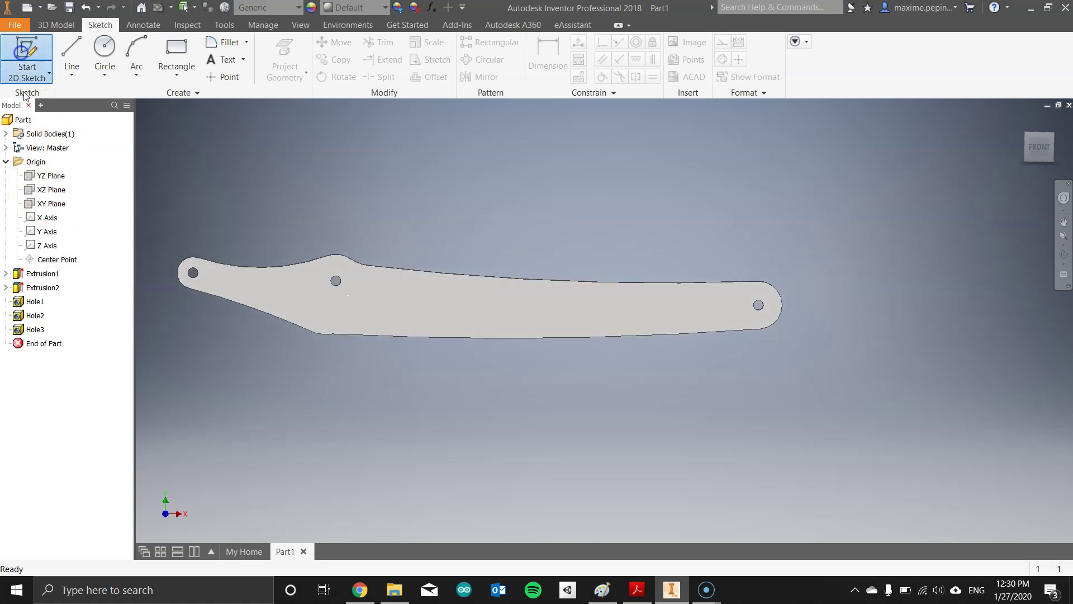
click(60, 205)
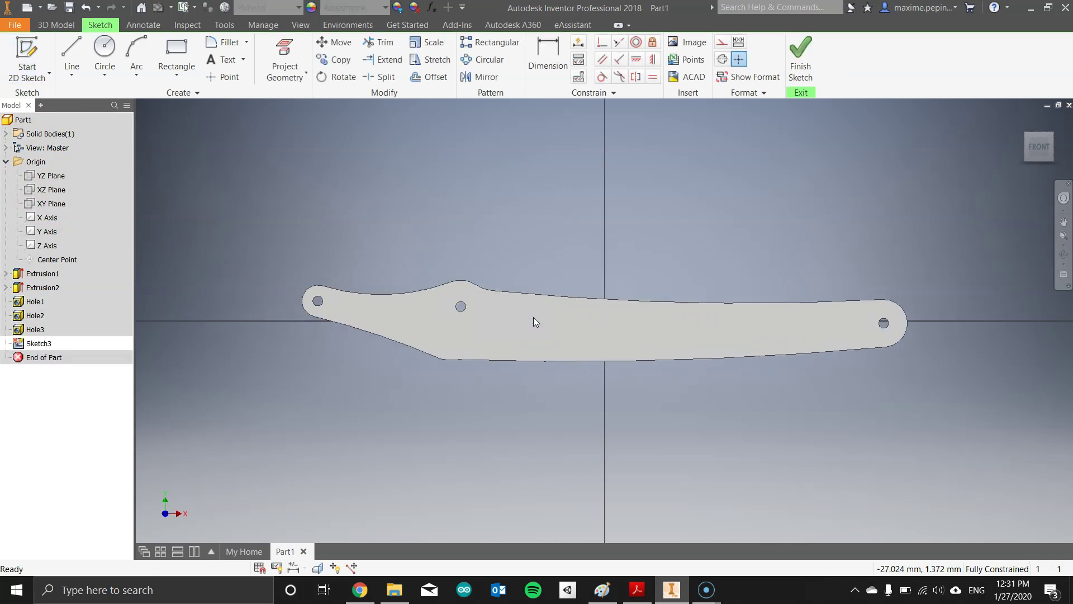
key(F7)
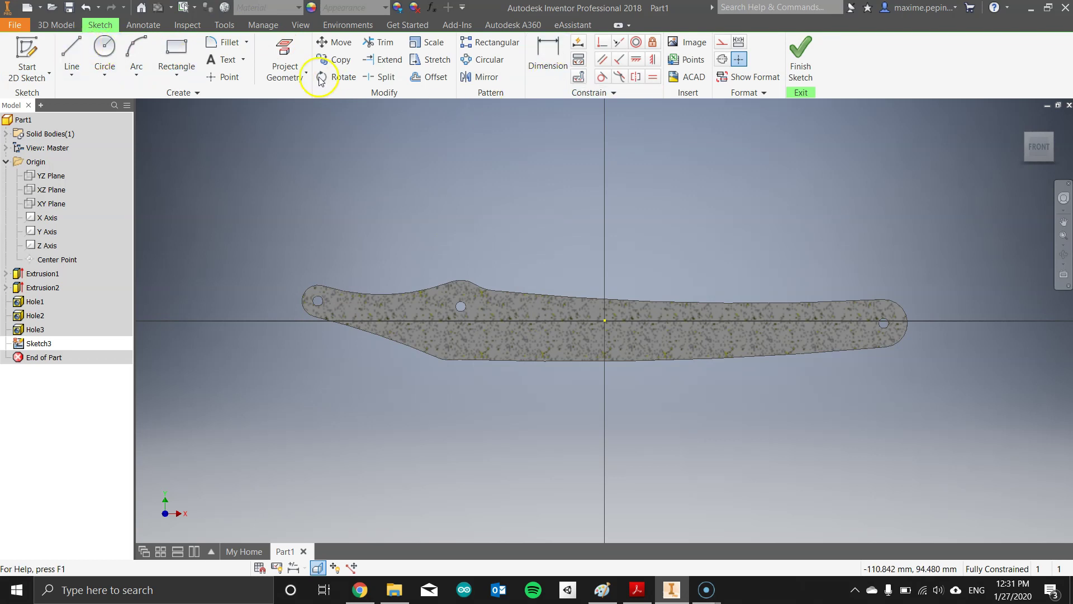
Step: Place two sketch points inside the arm, one beyond the bump hole and one before the R9 end hole
click(224, 77)
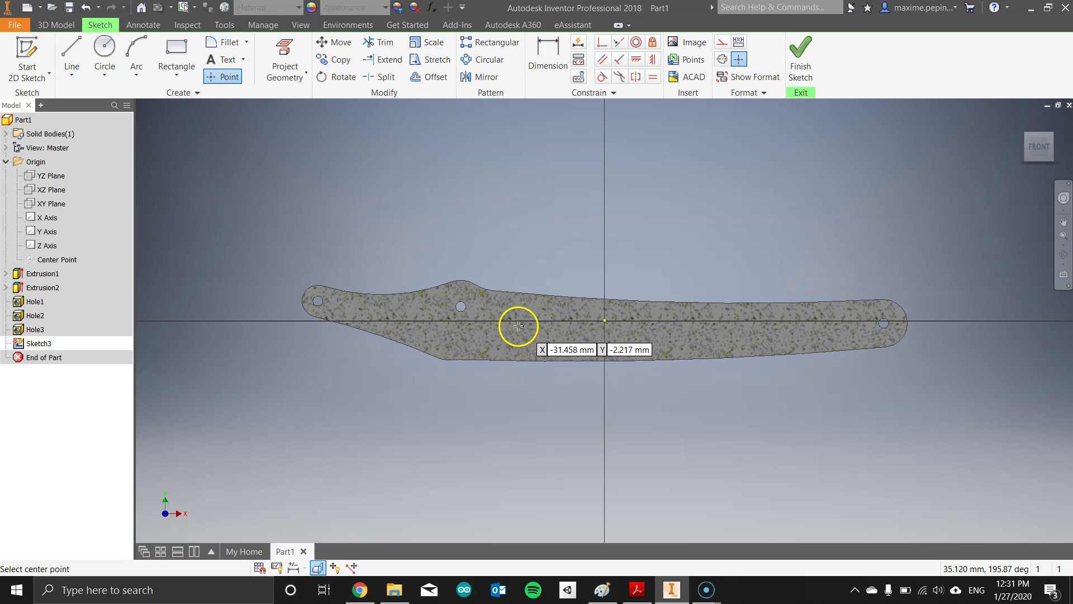
click(545, 327)
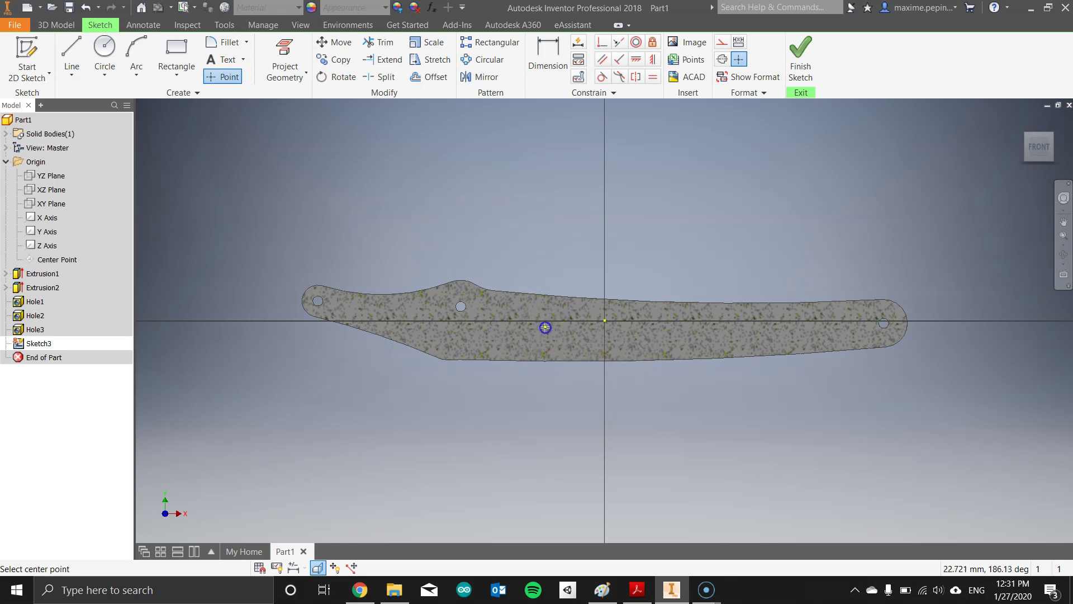
click(774, 327)
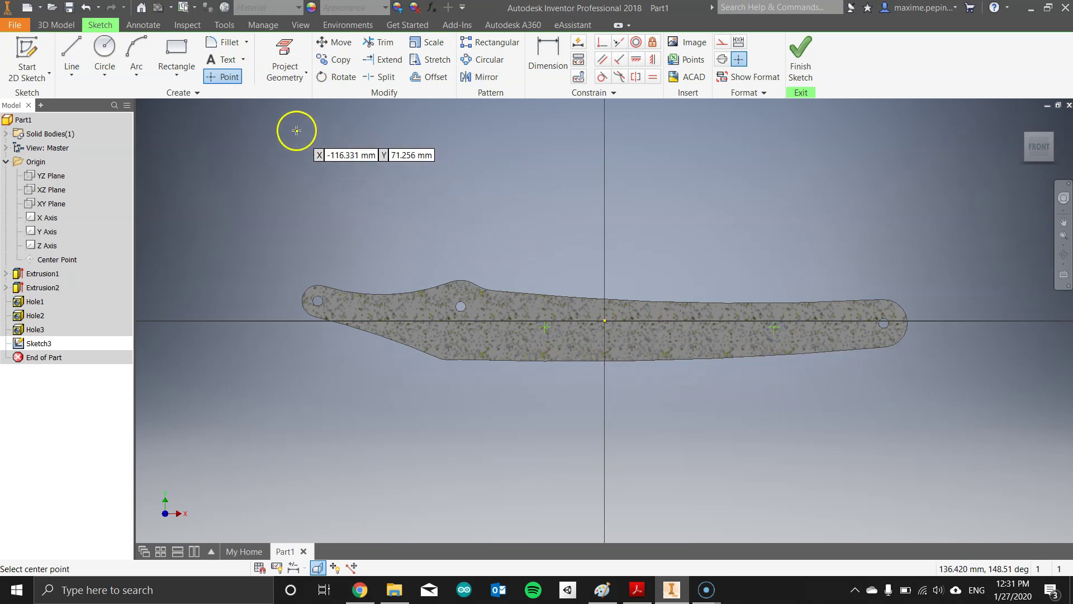
click(548, 56)
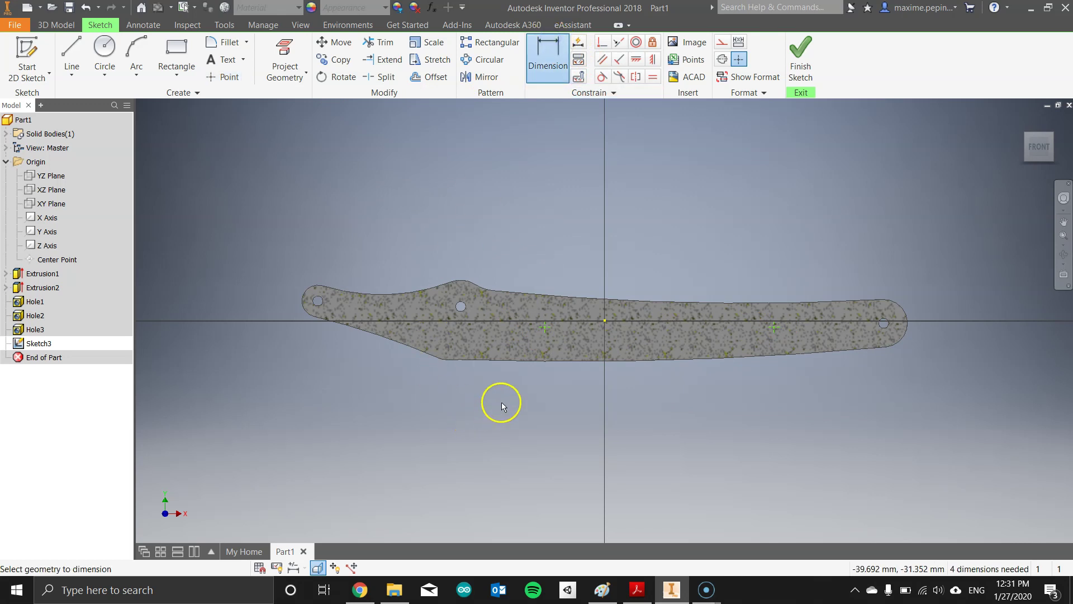
click(547, 360)
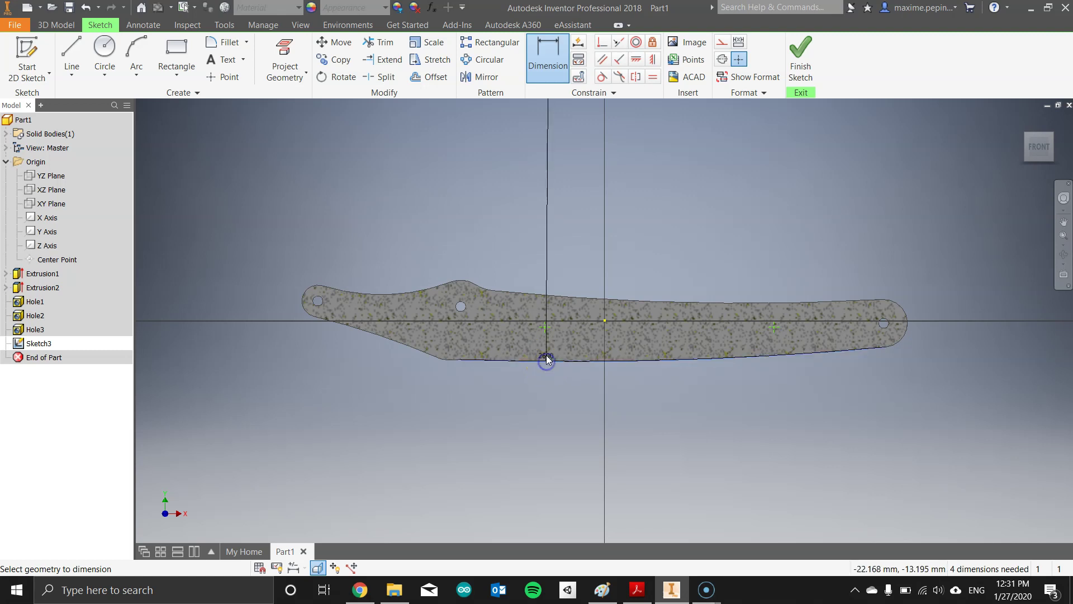
click(544, 327)
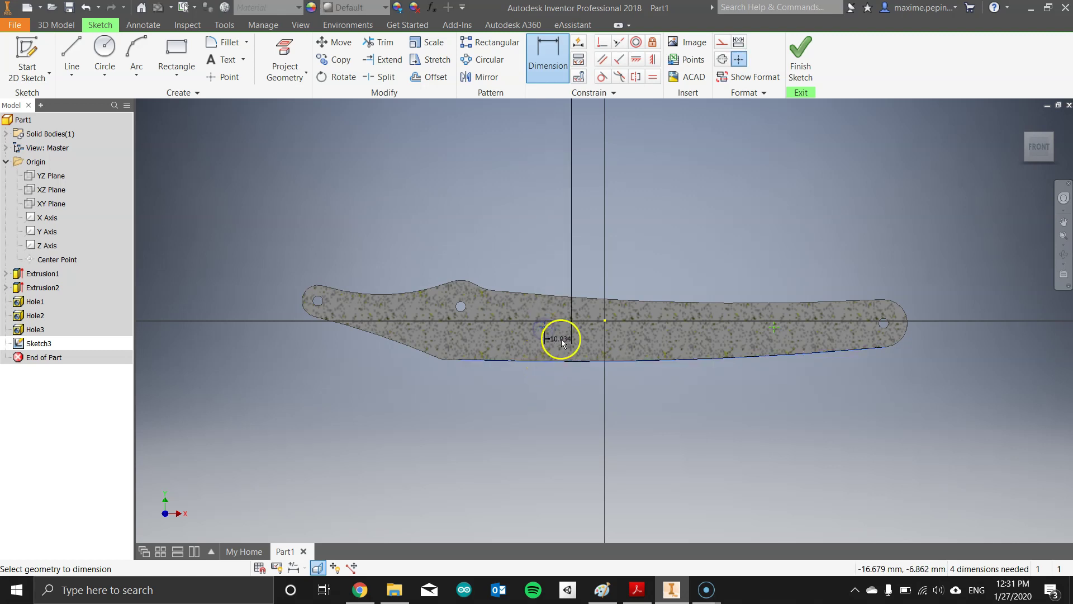
key(Escape)
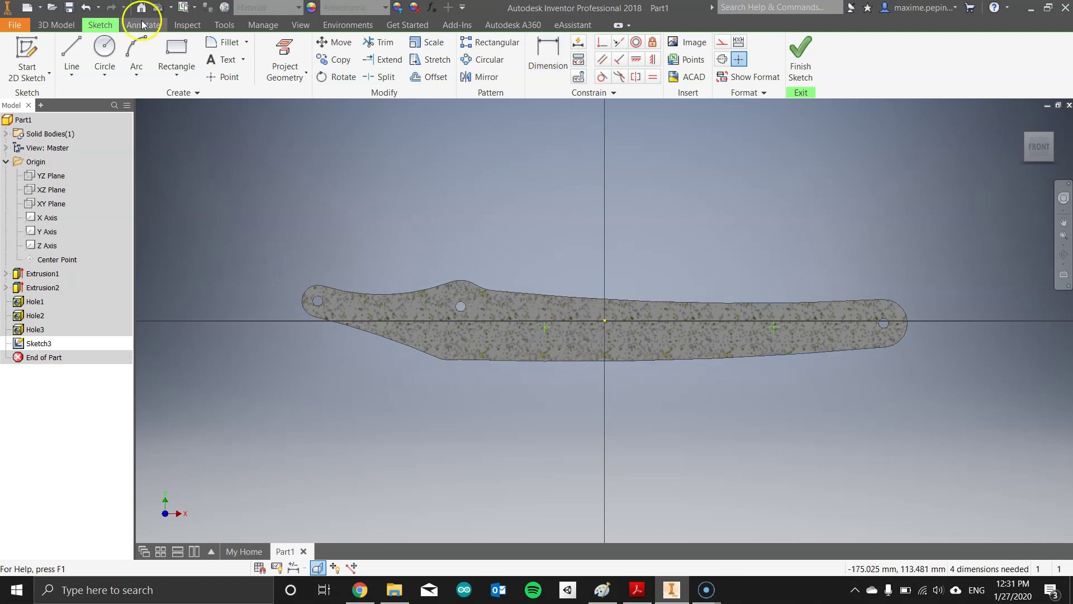
Step: Draw a 228.8 by 30.7 mm construction rectangle around the arm
click(158, 48)
click(722, 42)
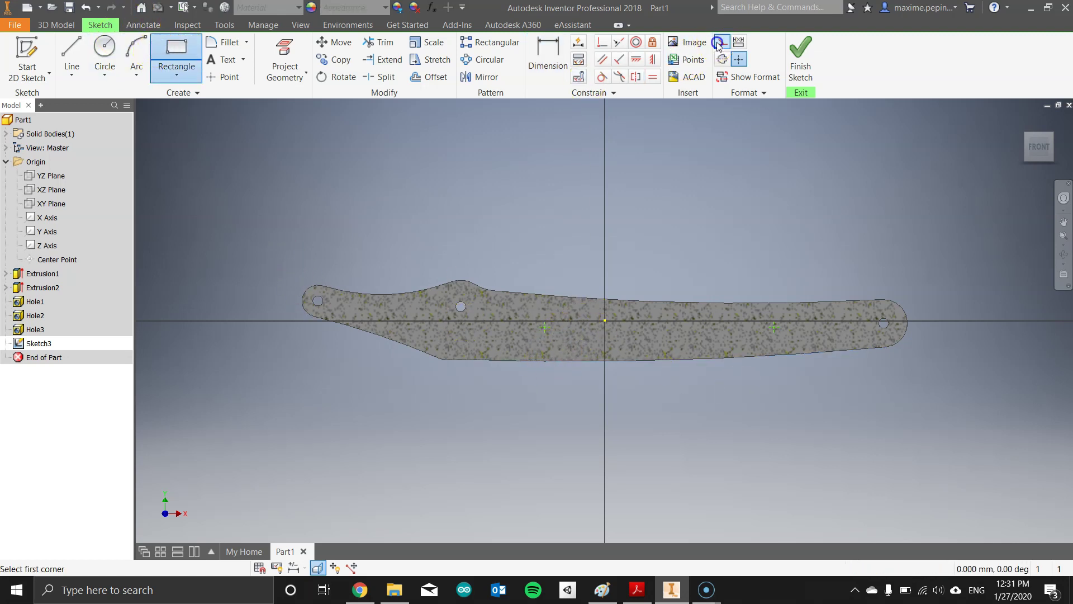
click(284, 266)
text(228.8)
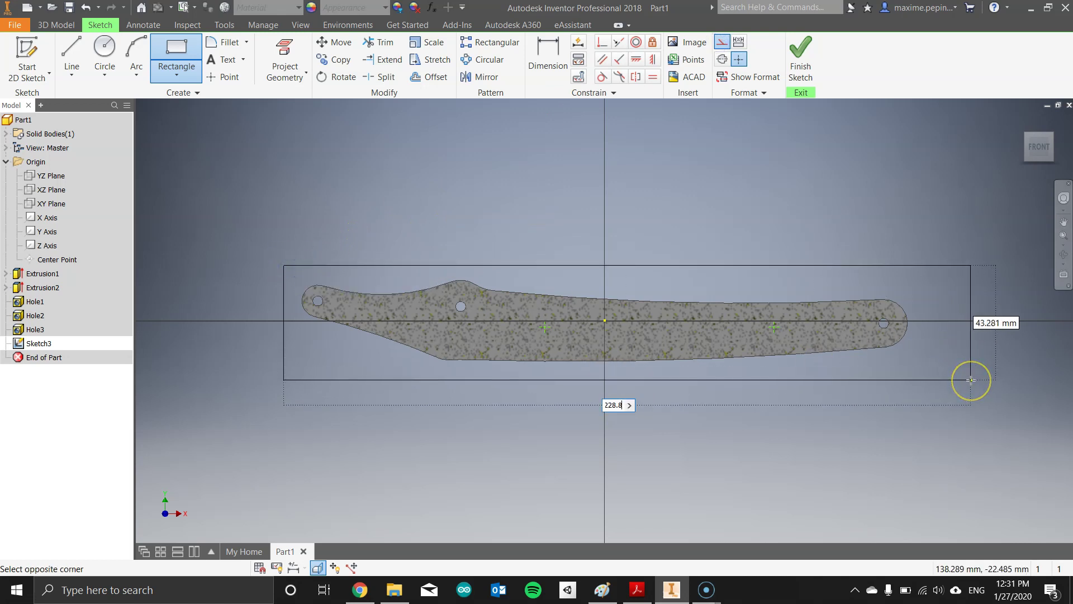
key(Tab)
text(30.7)
key(Return)
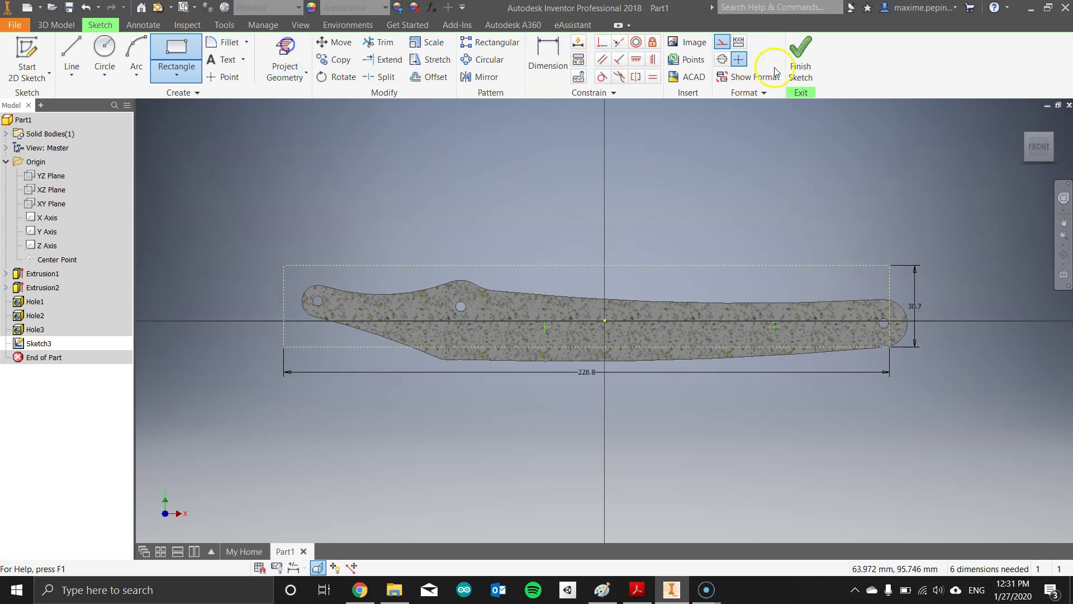
Step: Project the origin X and Y axes into the sketch
click(284, 50)
click(39, 234)
click(46, 217)
Step: Make the construction rectangle's vertical sides symmetric about the Y axis and its horizontal sides symmetric about the X axis
click(636, 77)
click(283, 300)
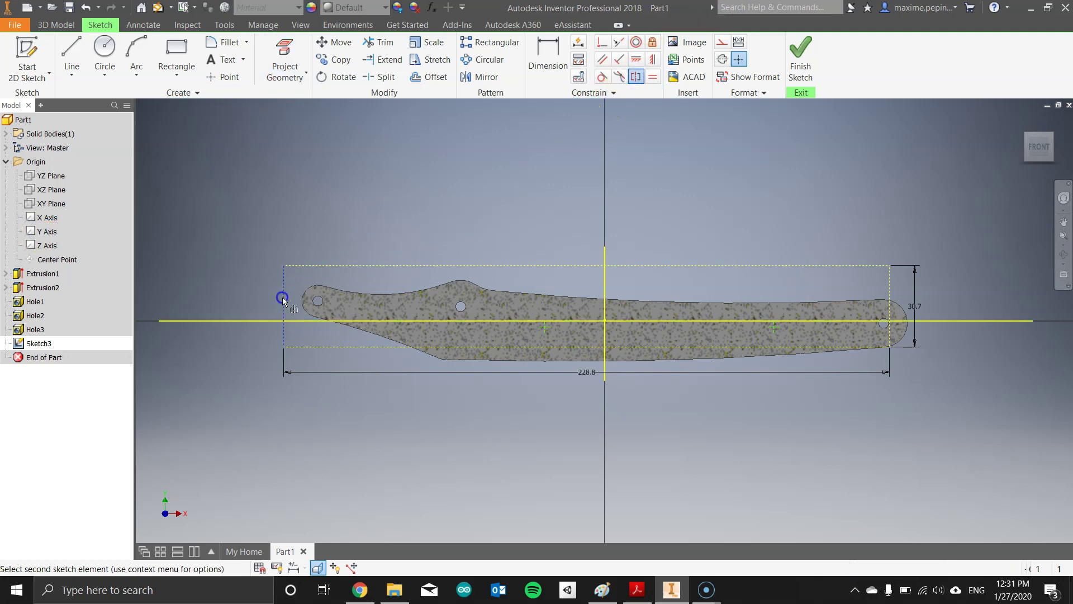
click(889, 296)
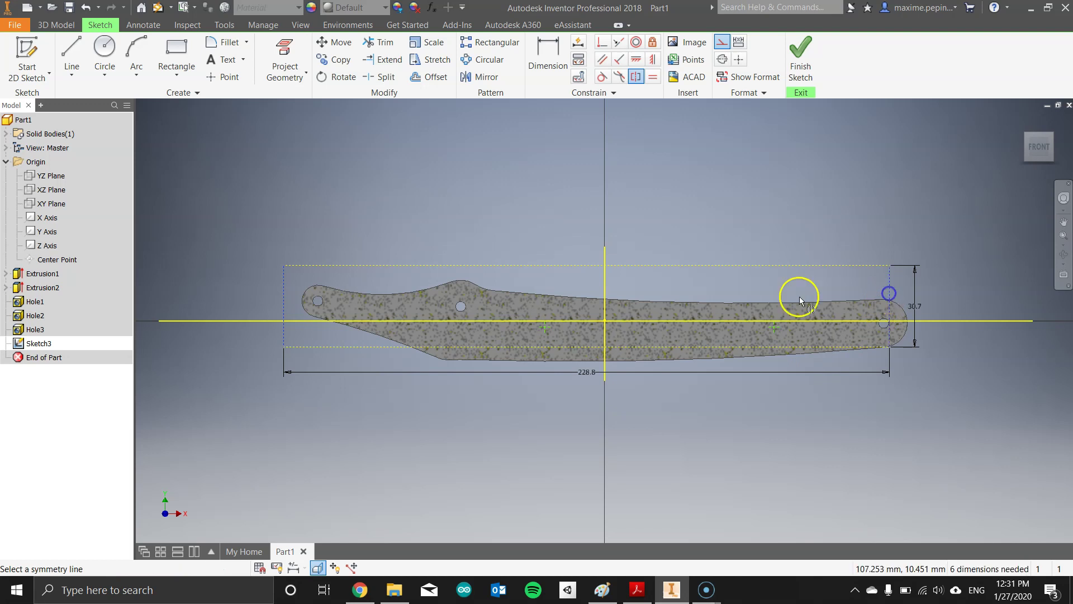
click(608, 285)
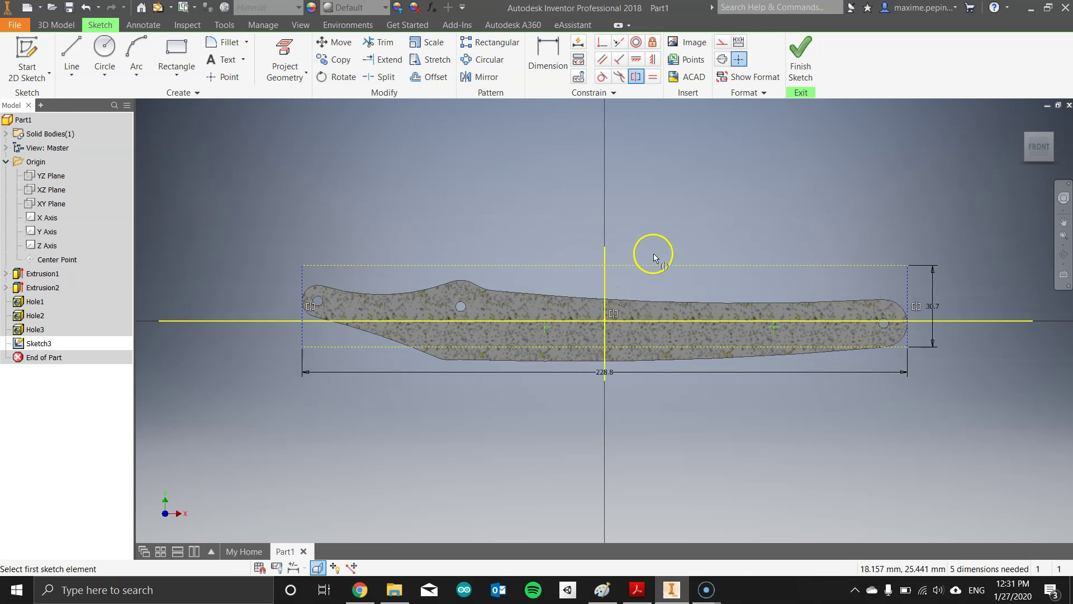
click(638, 77)
click(658, 264)
click(651, 347)
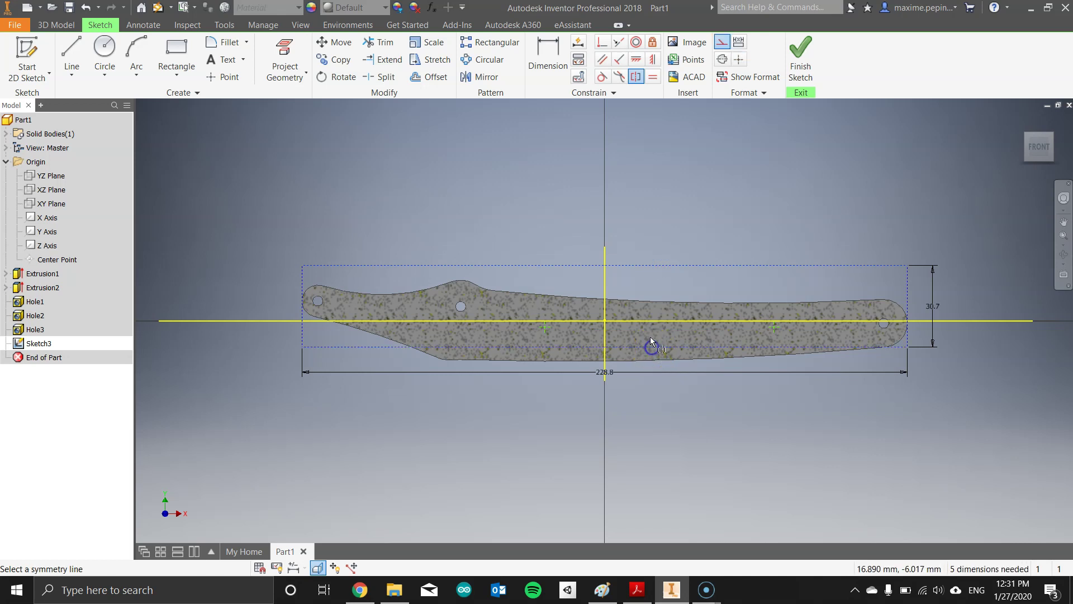
click(651, 321)
key(Escape)
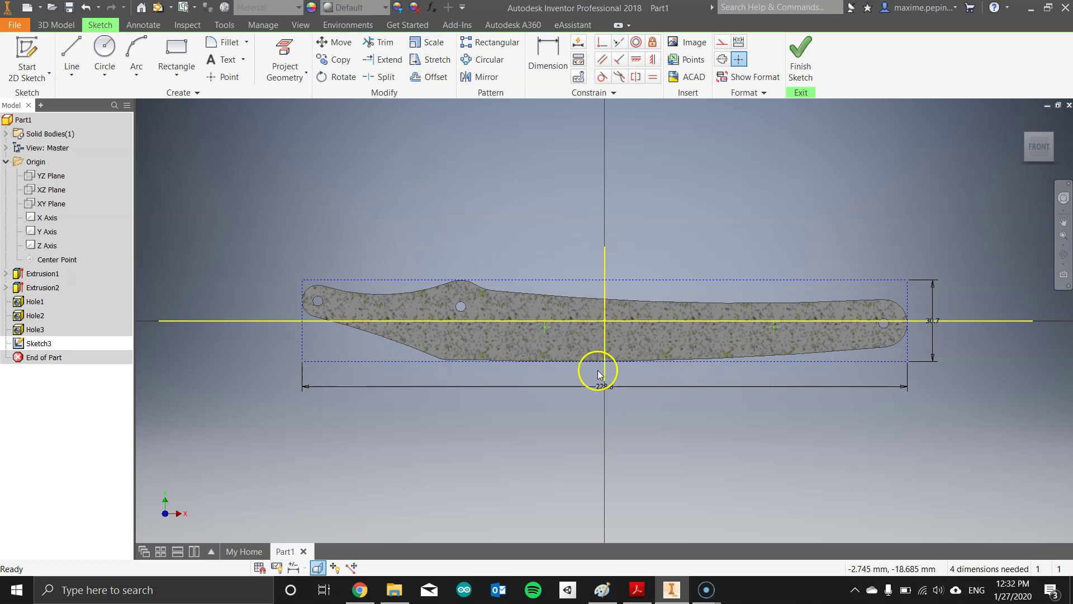
Step: Dimension the point nearer the bump hole 12.4 mm above the construction rectangle's lower side
click(547, 56)
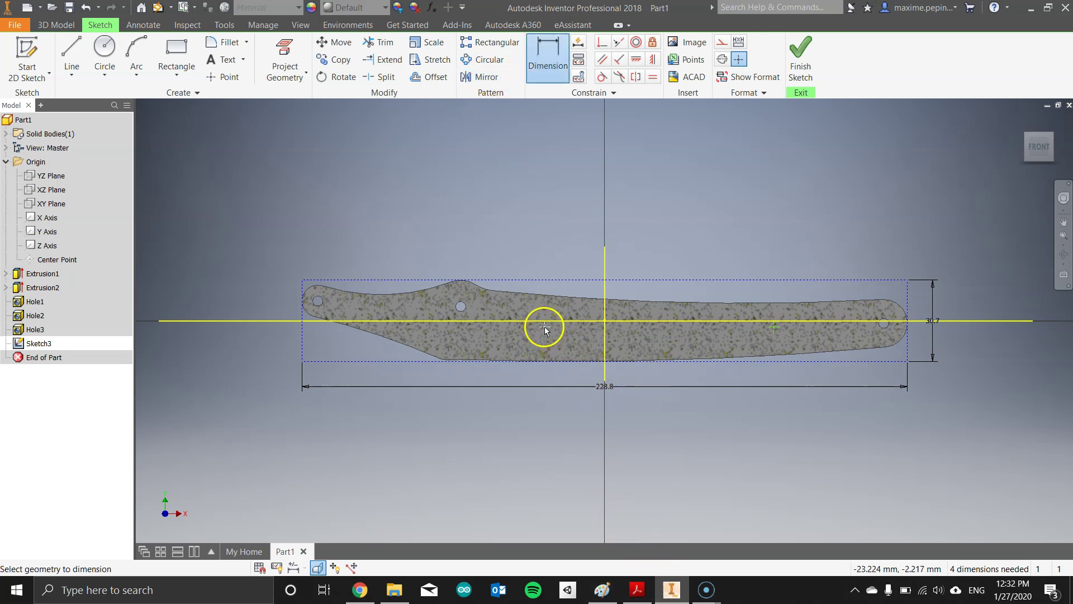
click(555, 361)
click(553, 362)
click(274, 343)
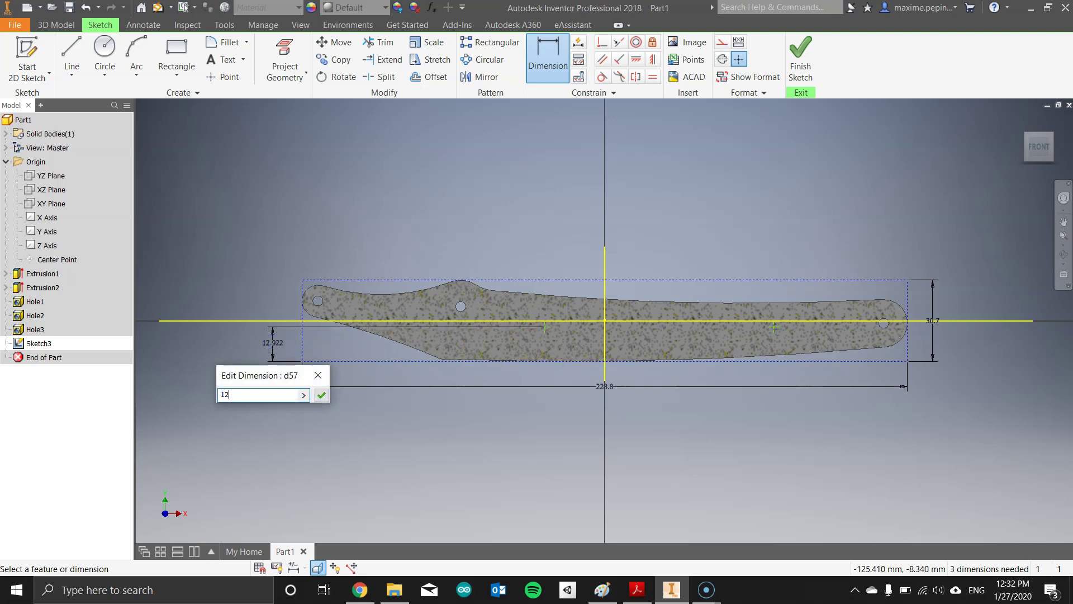
key(Return)
Step: Dimension the same point 31.7 mm horizontally from the centre of the bump hole
click(464, 307)
click(546, 58)
click(464, 305)
click(546, 331)
click(503, 216)
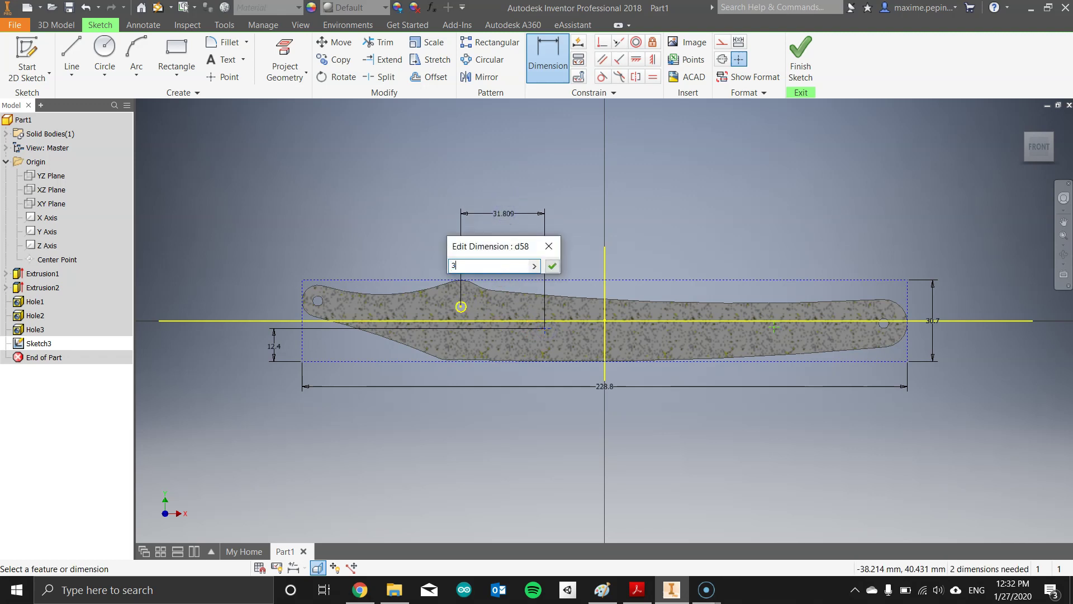
key(Return)
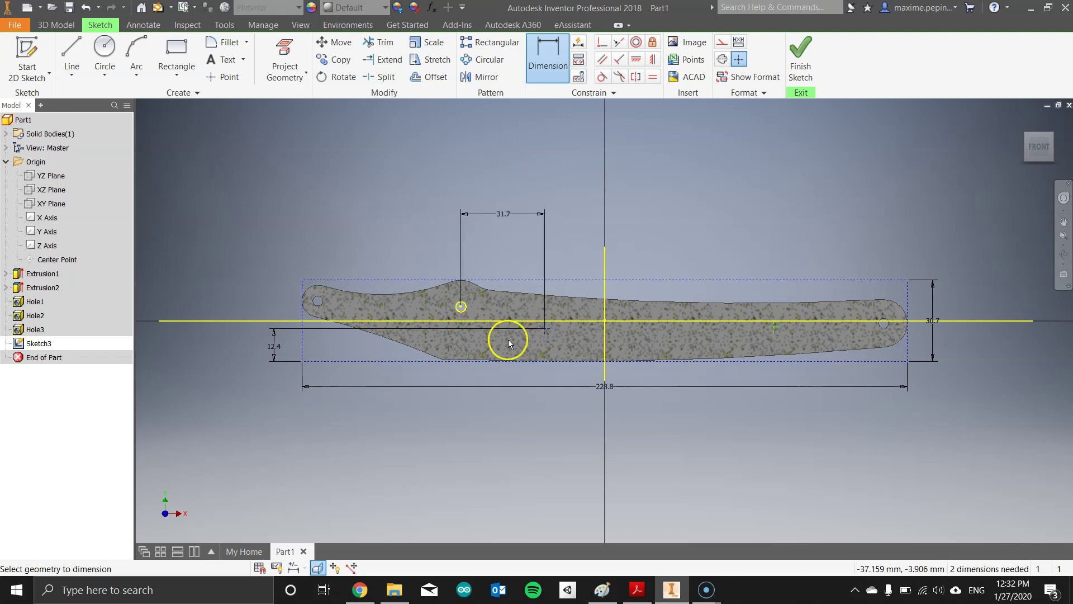
Step: Switch to the plan in Acrobat Reader and examine the D-D hole's spacing from the end hole and its section height
click(636, 590)
scroll(453, 353, up, 1)
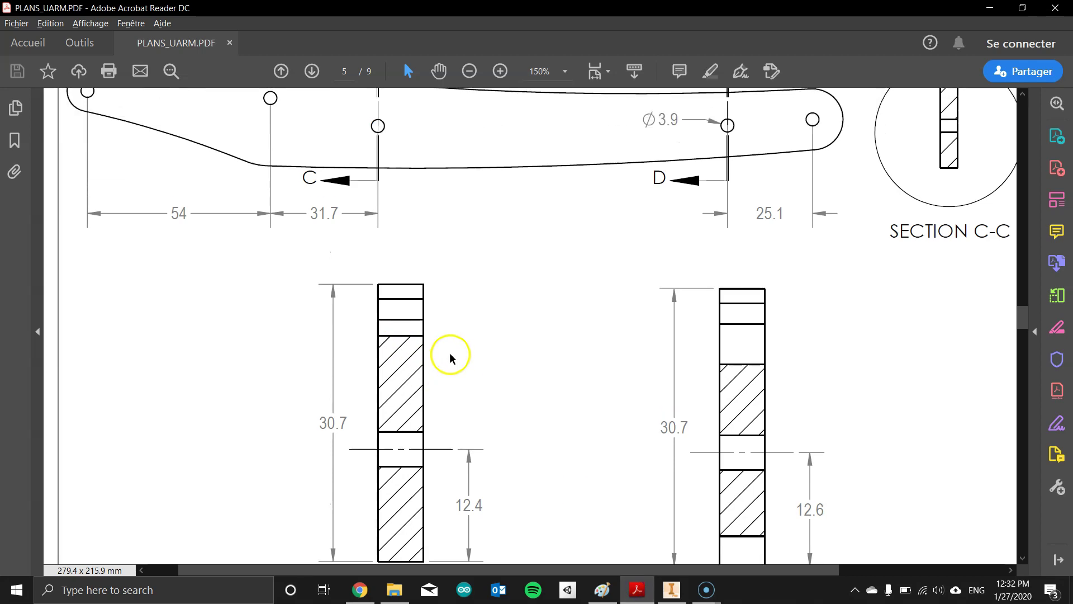
scroll(280, 212, up, 1)
scroll(343, 223, up, 1)
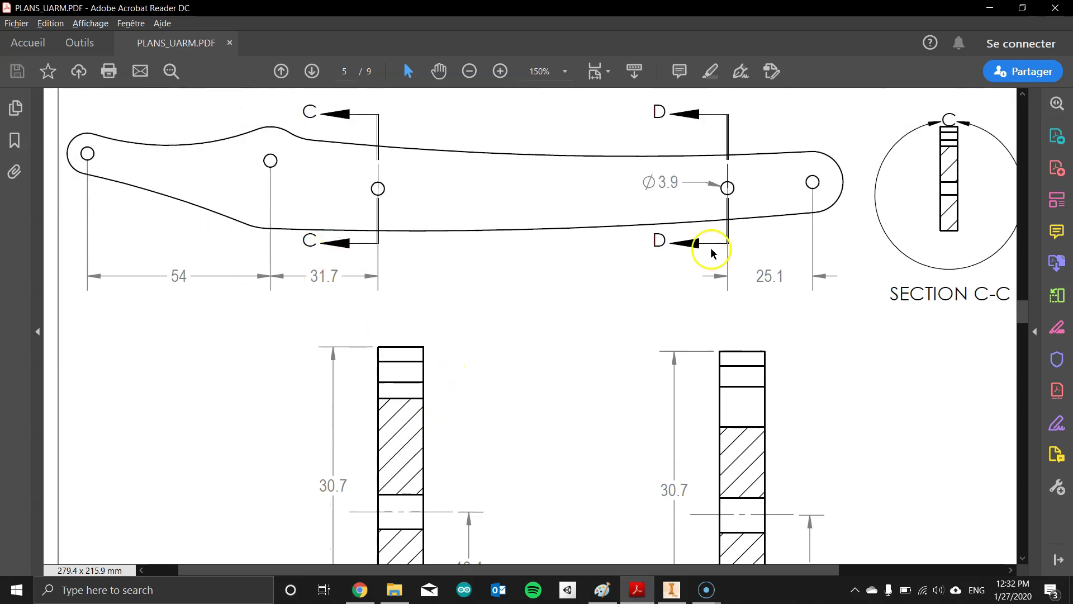
scroll(426, 209, down, 1)
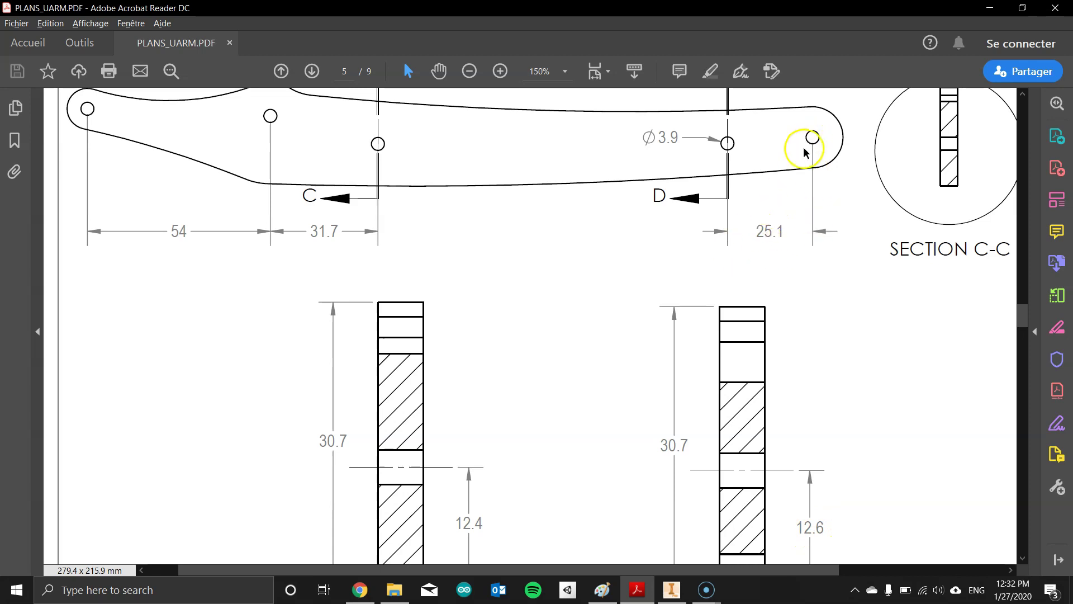
Step: Switch back to Inventor and dimension the other sketch point 25.1 mm horizontally from the R9 end hole's centre
click(665, 596)
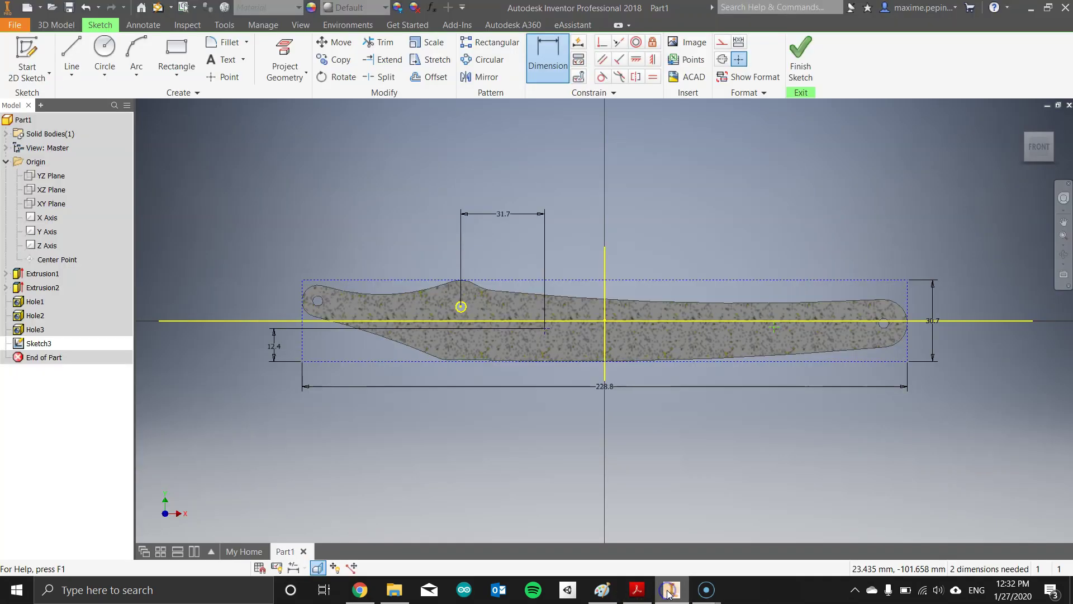
click(550, 53)
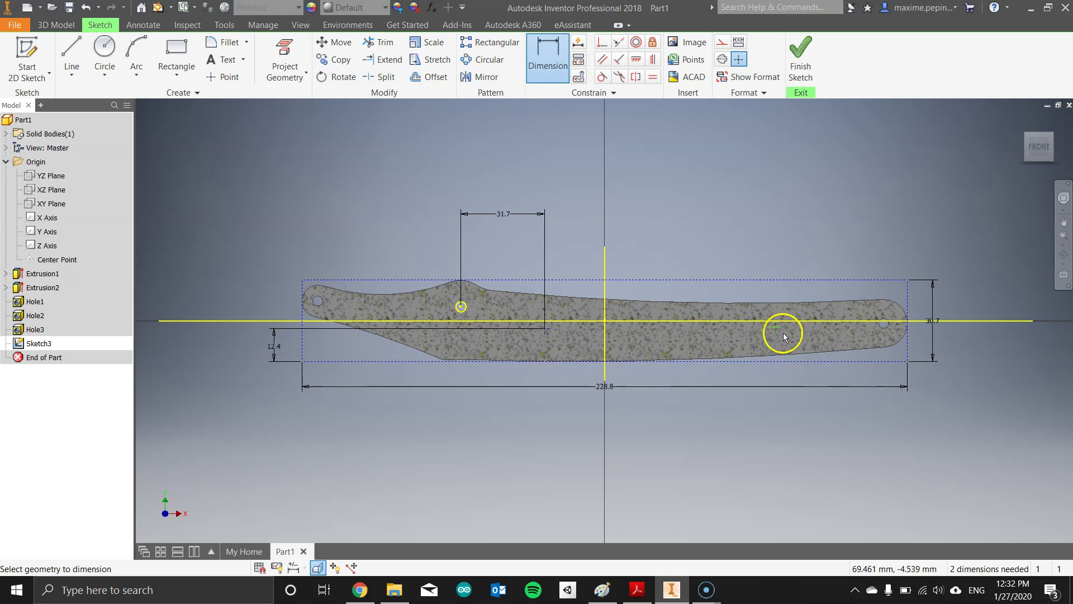
click(892, 322)
click(774, 327)
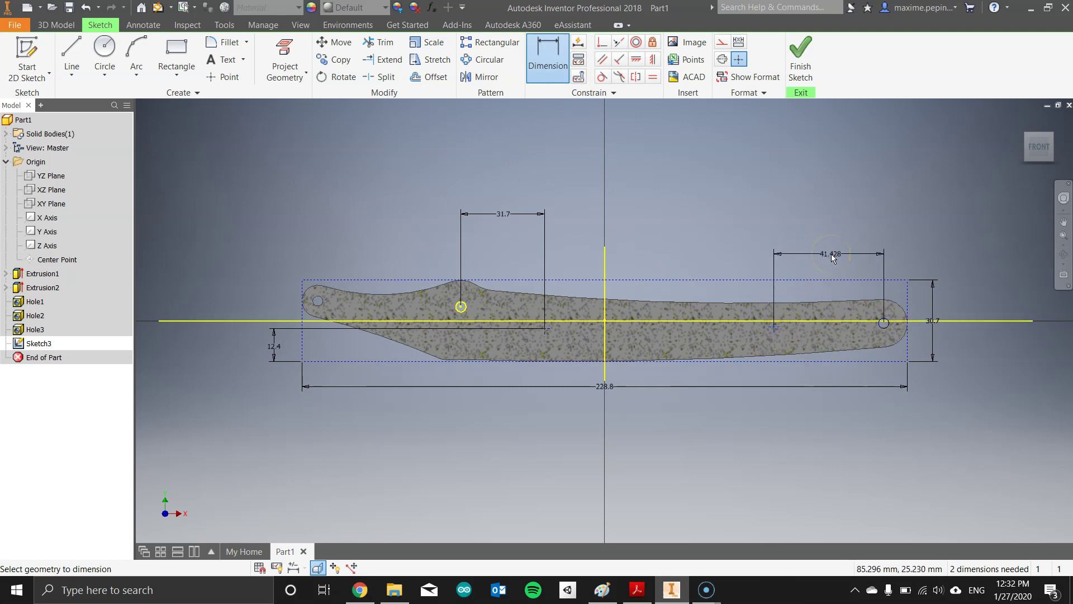
key(alt+Tab)
key(alt+Tab)
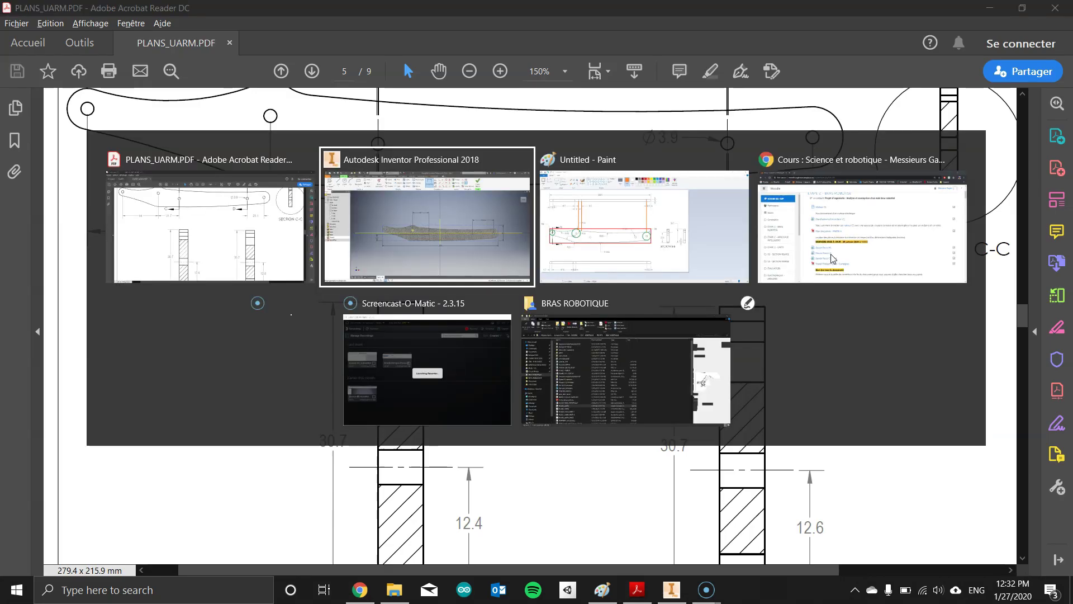
click(831, 254)
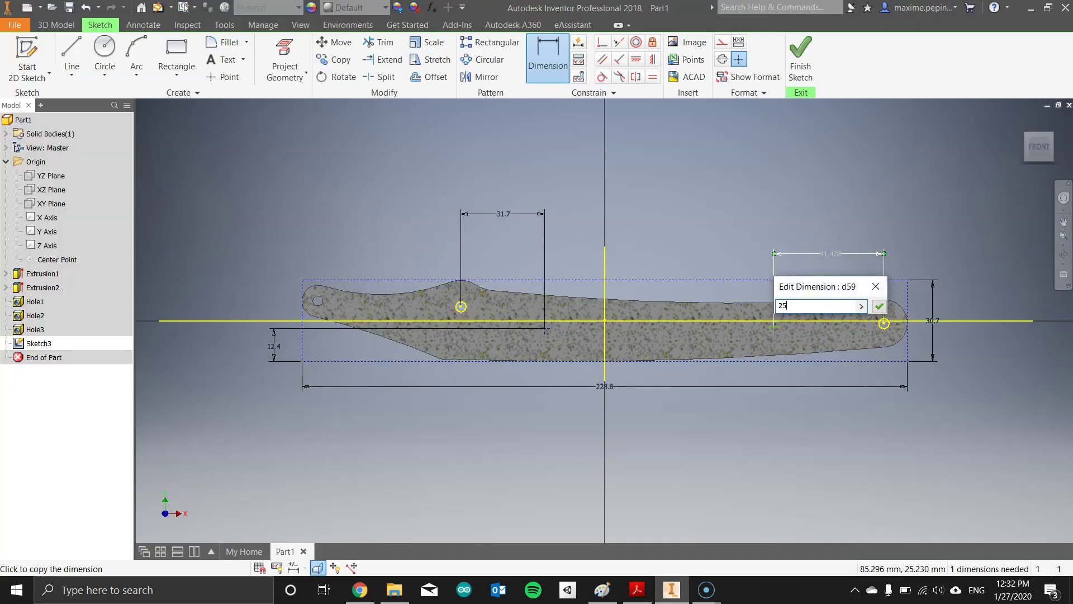
key(Return)
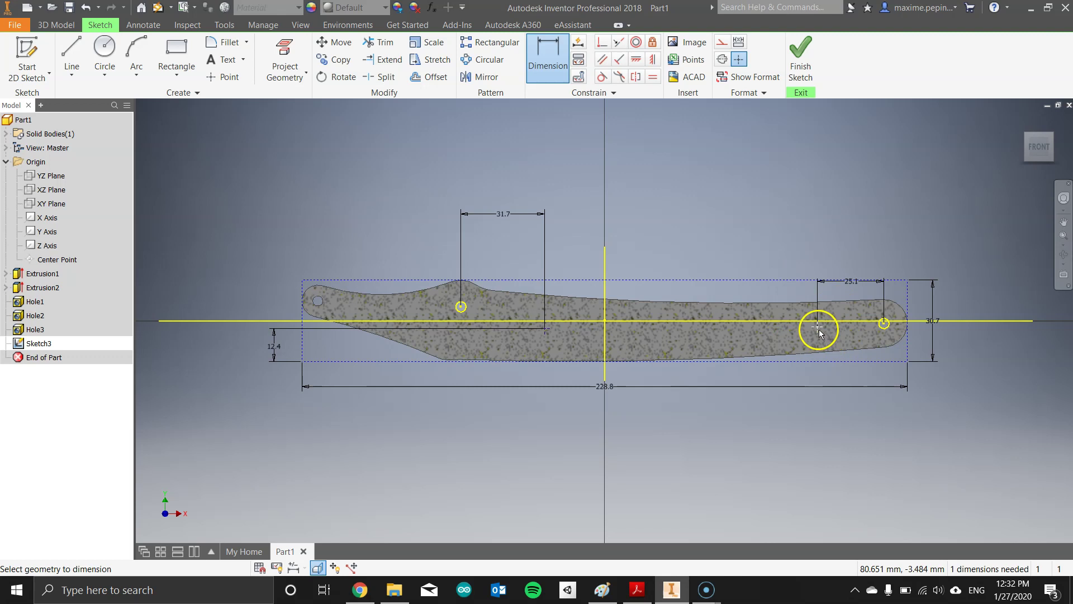
Step: Dimension the point near the R9 end 12.6 mm above the construction rectangle's lower side
click(820, 360)
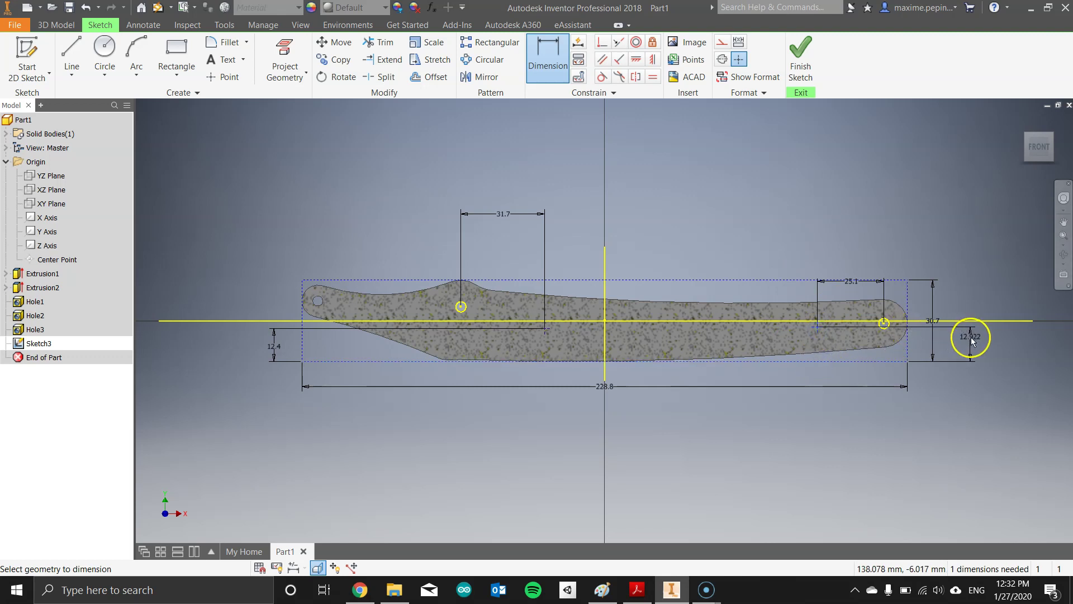
click(973, 344)
text(12.)
key(Return)
key(Escape)
click(925, 455)
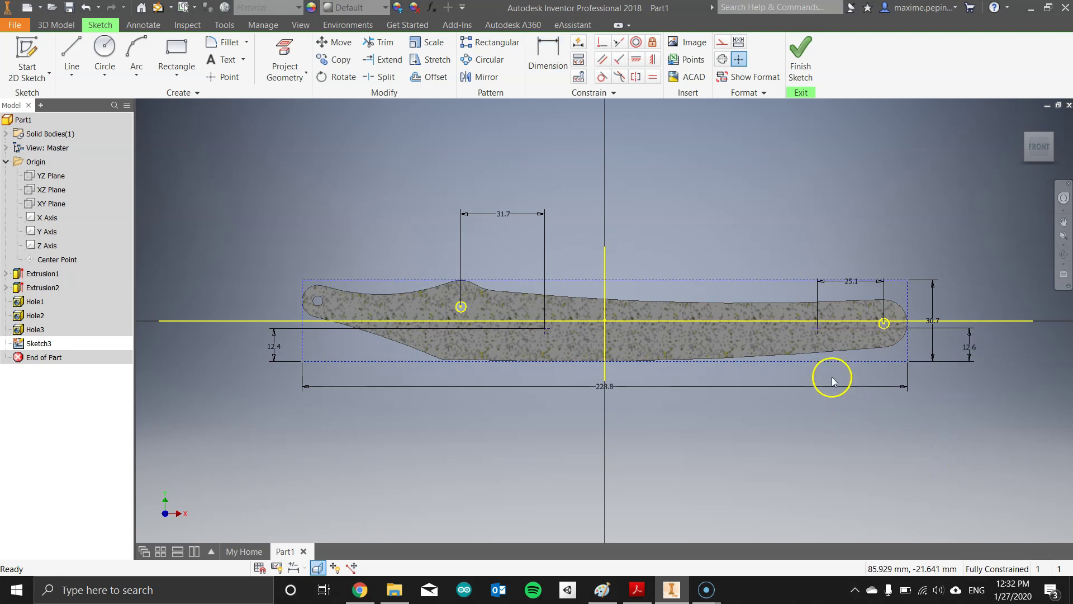
Step: Try to move both sketch points to test that they are fixed, and finish the sketch
drag(544, 330, 549, 341)
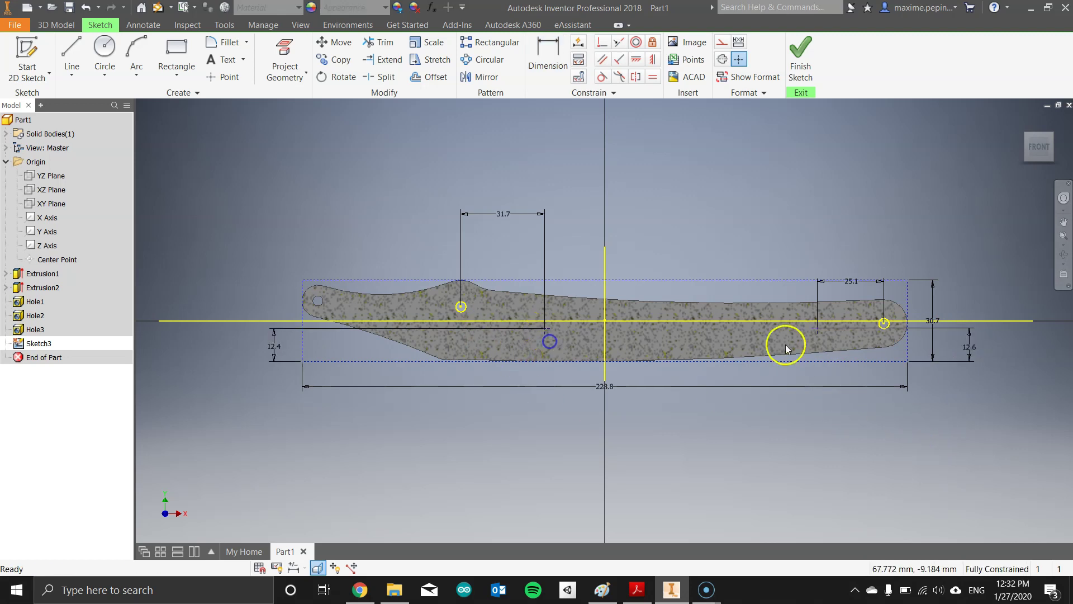
drag(819, 329, 810, 332)
click(791, 455)
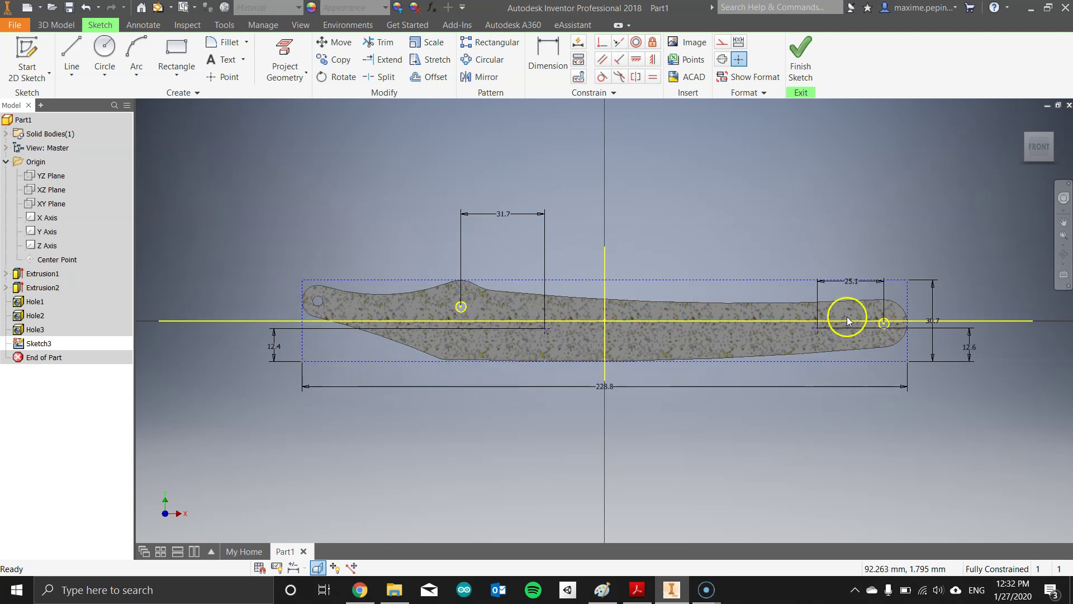
click(801, 56)
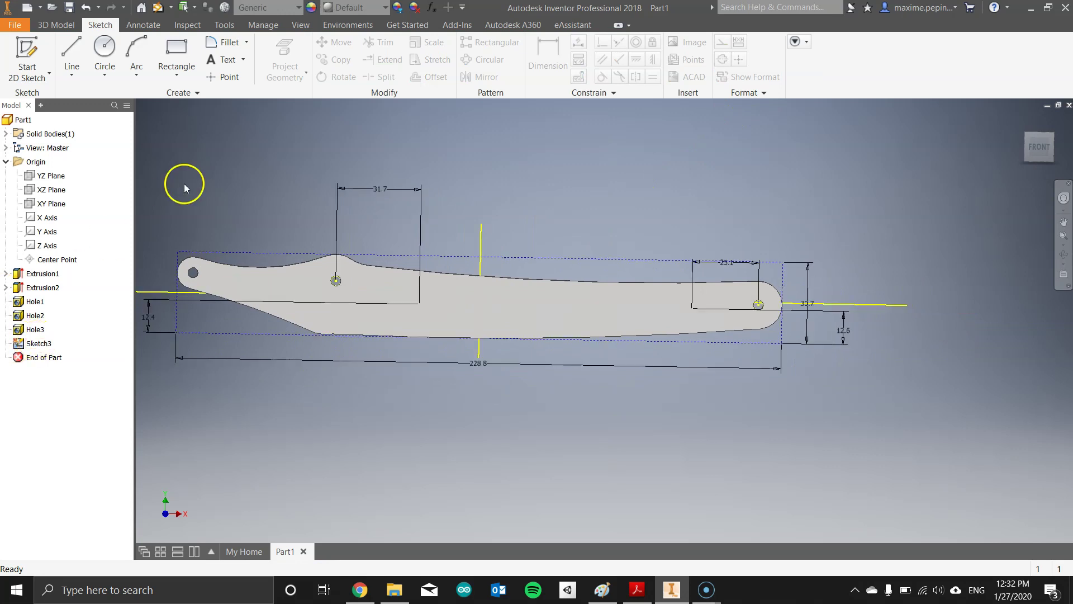
Step: Create simple 3.9 mm holes at the two sketch points, with Through All termination in the symmetric direction
click(51, 25)
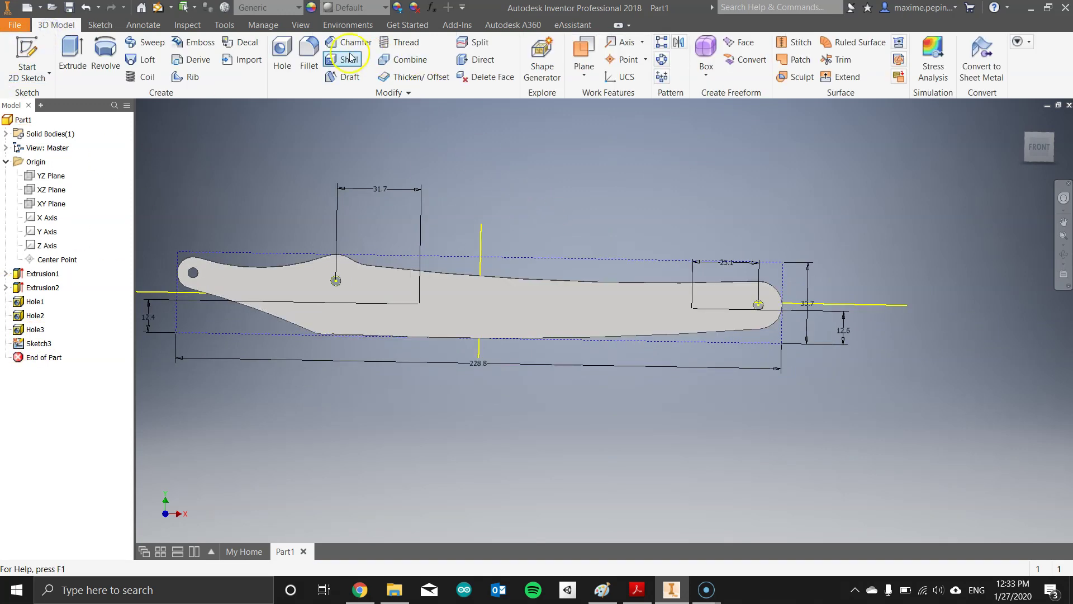
click(279, 53)
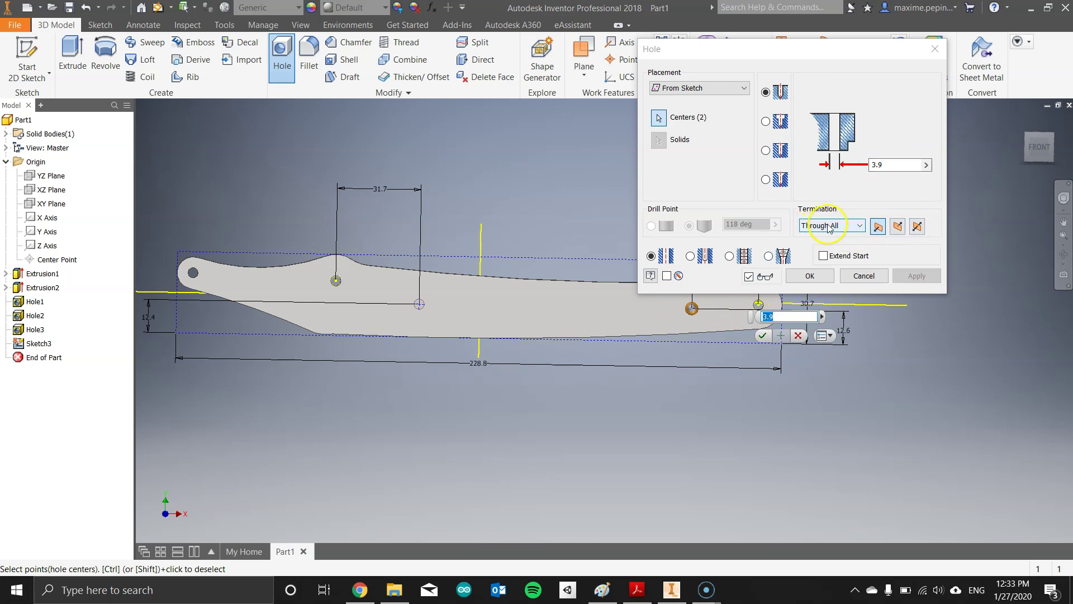
click(918, 226)
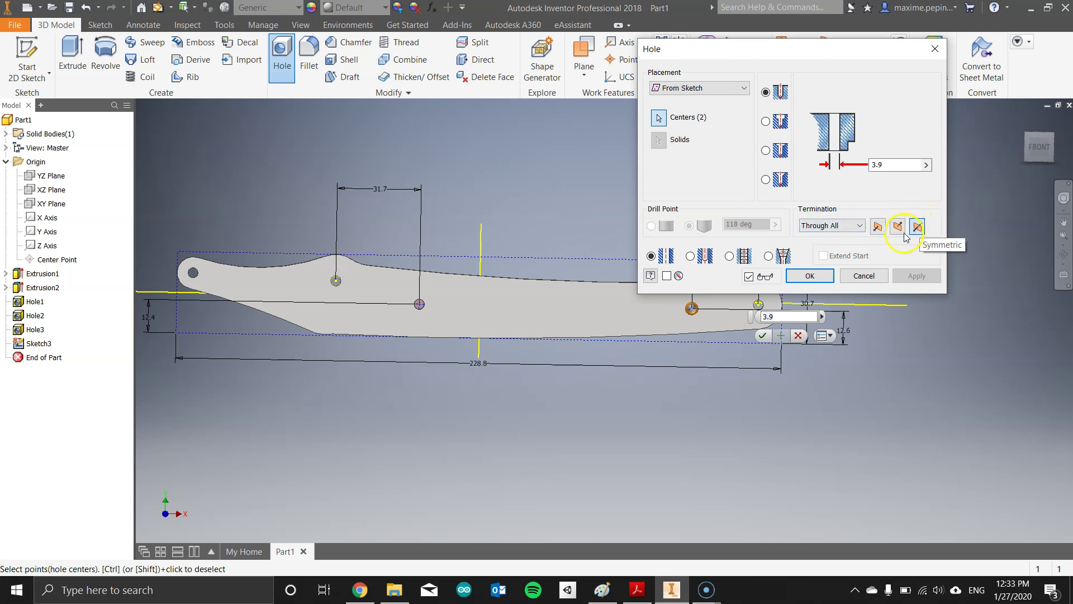
click(826, 277)
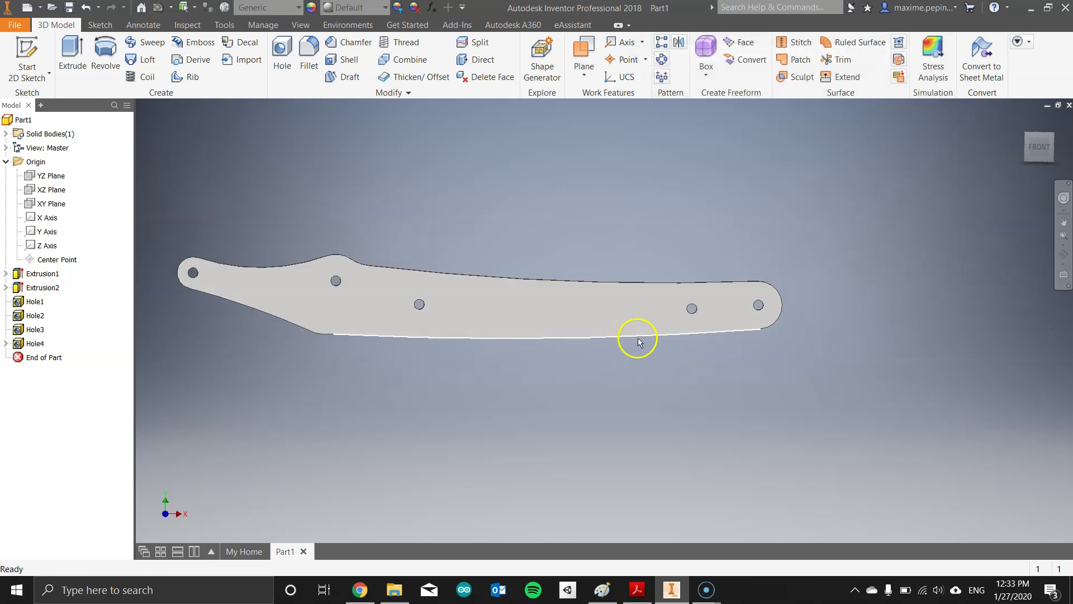
mouse_move(846, 438)
shift+middle_down()
mouse_move(826, 423)
mouse_move(848, 441)
shift+middle_up()
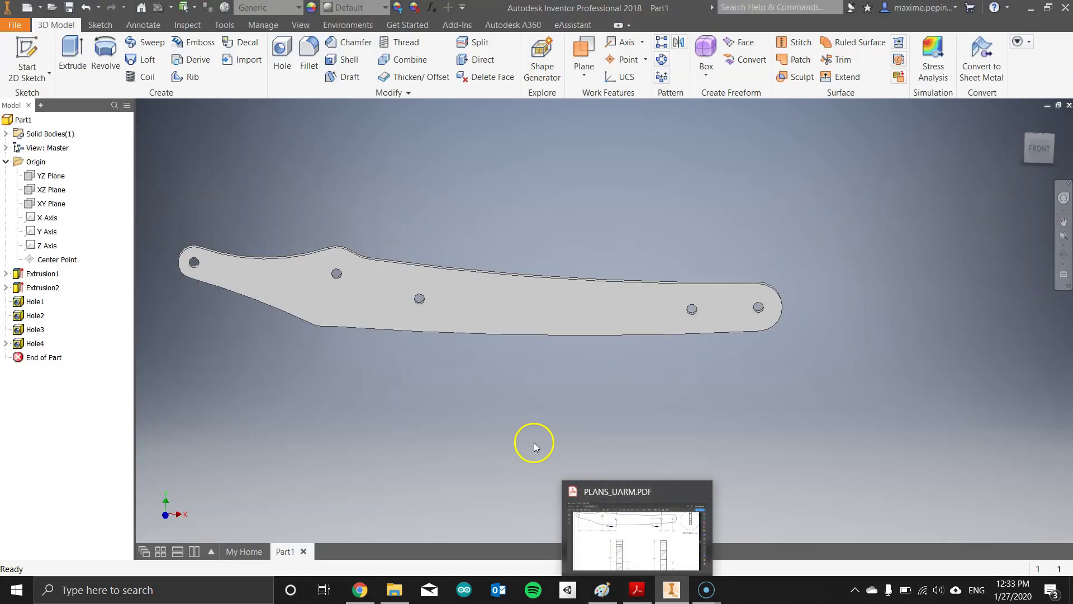